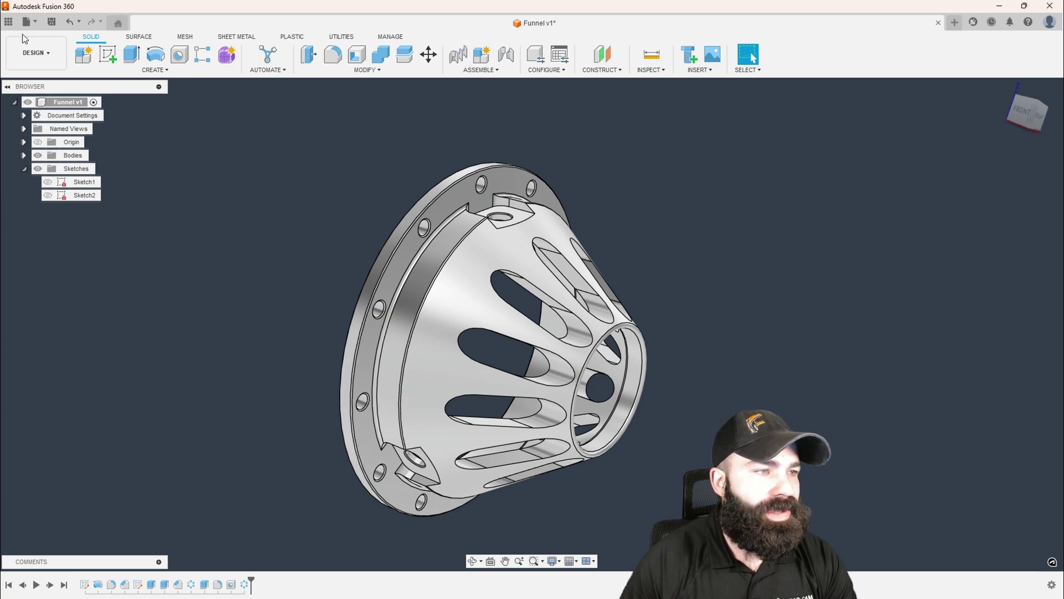
- Switch to the Manufacture workspace and create a setup with the Turning or mill/turn operation type
{"action": "left_click", "coordinate": [36, 52]}
{"action": "left_click", "coordinate": [41, 175]}
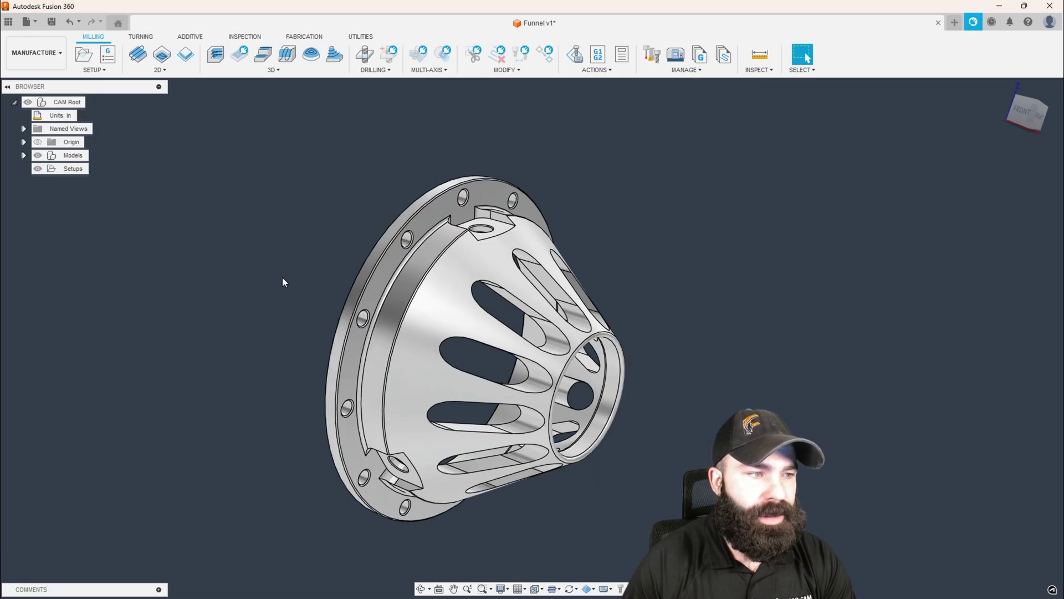
{"action": "left_click", "coordinate": [95, 67]}
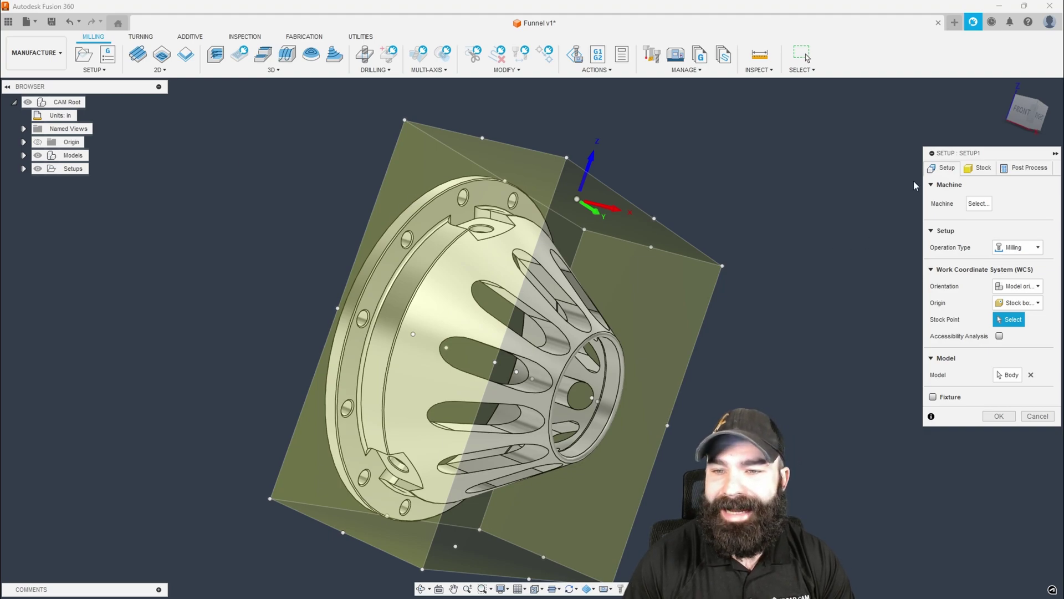
{"action": "left_click_drag", "start_coordinate": [922, 153], "coordinate": [872, 158]}
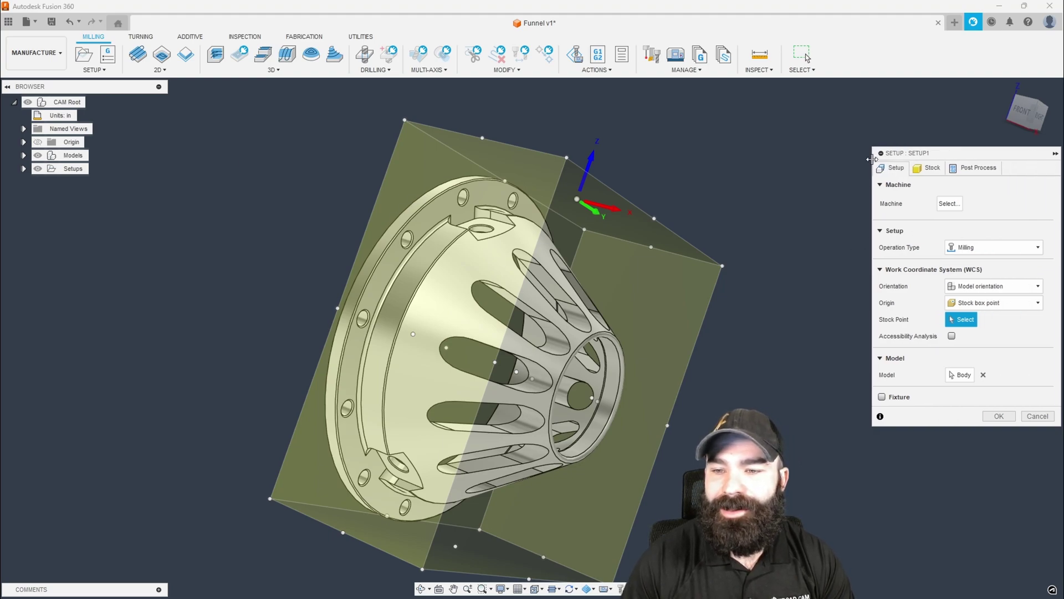
{"action": "left_click", "coordinate": [963, 247]}
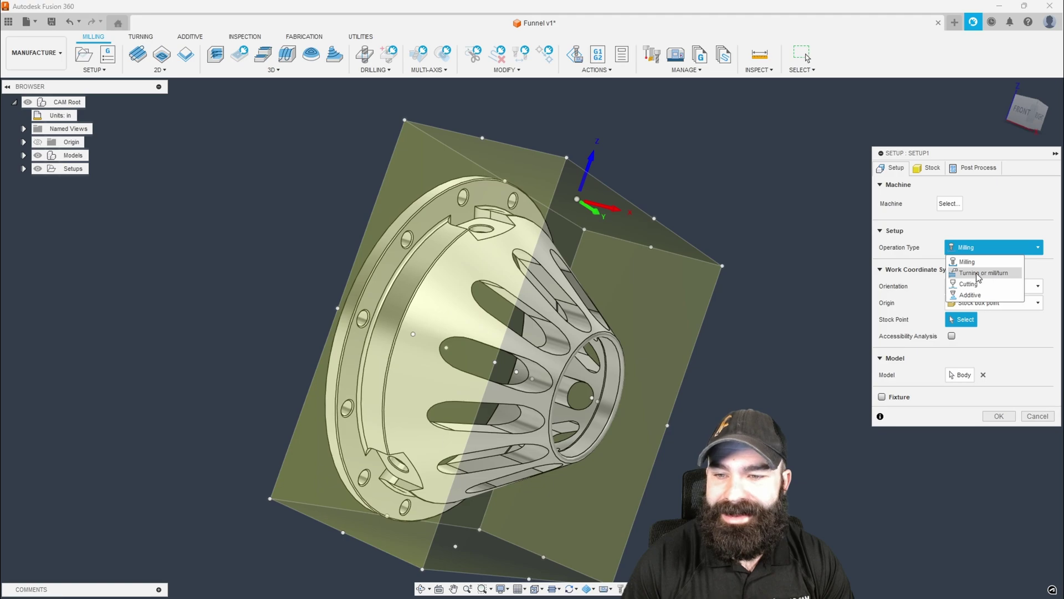
{"action": "left_click", "coordinate": [985, 272]}
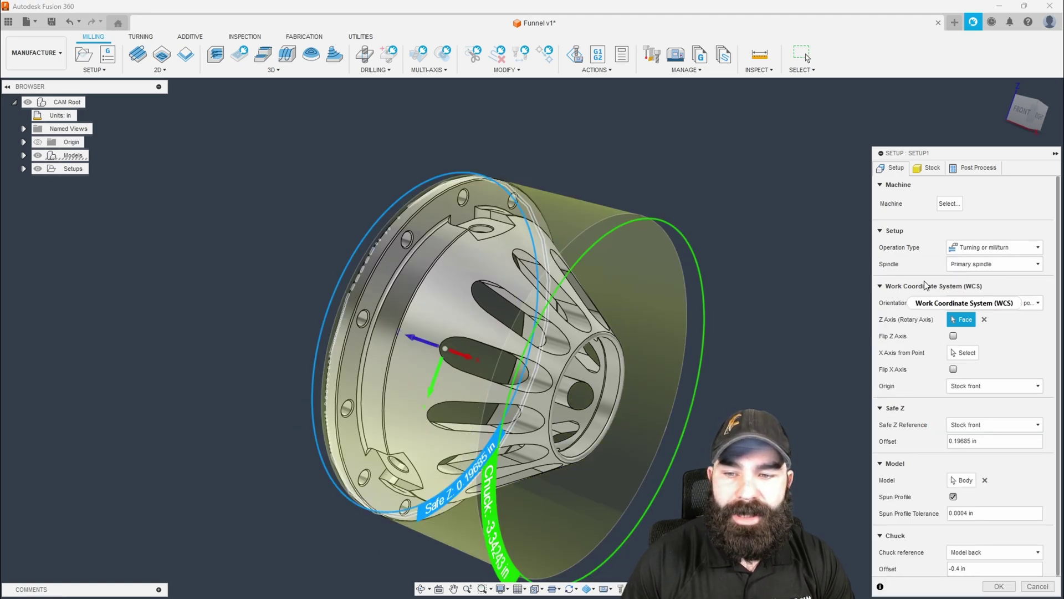
- Flip the setup's Z axis so it points out of the funnel's small end, and activate the model body selection
{"action": "middle_click_drag", "start_coordinate": [807, 281], "coordinate": [824, 304], "text": "shift"}
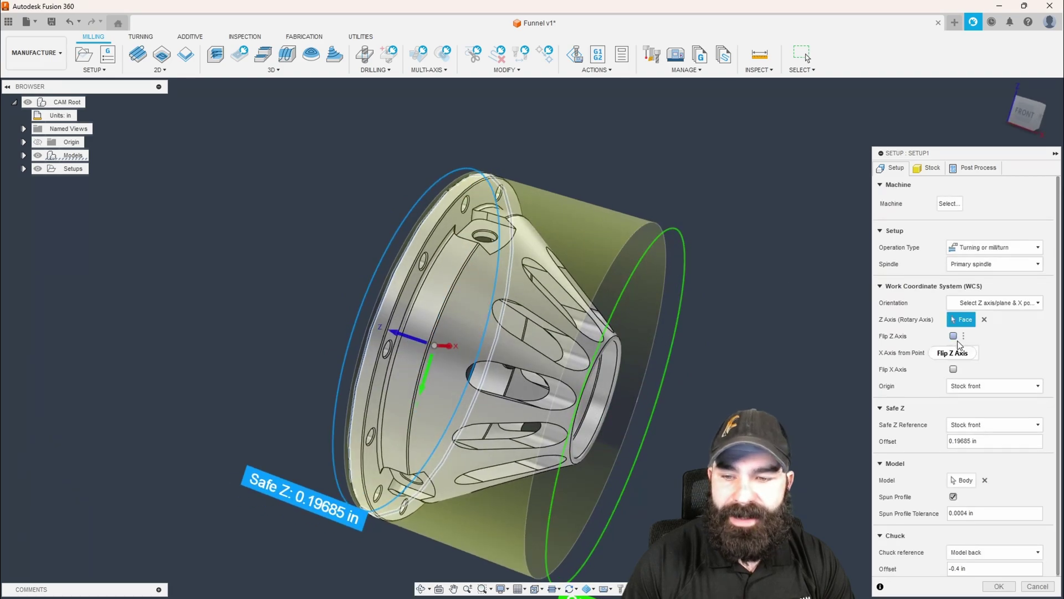
{"action": "left_click", "coordinate": [953, 335]}
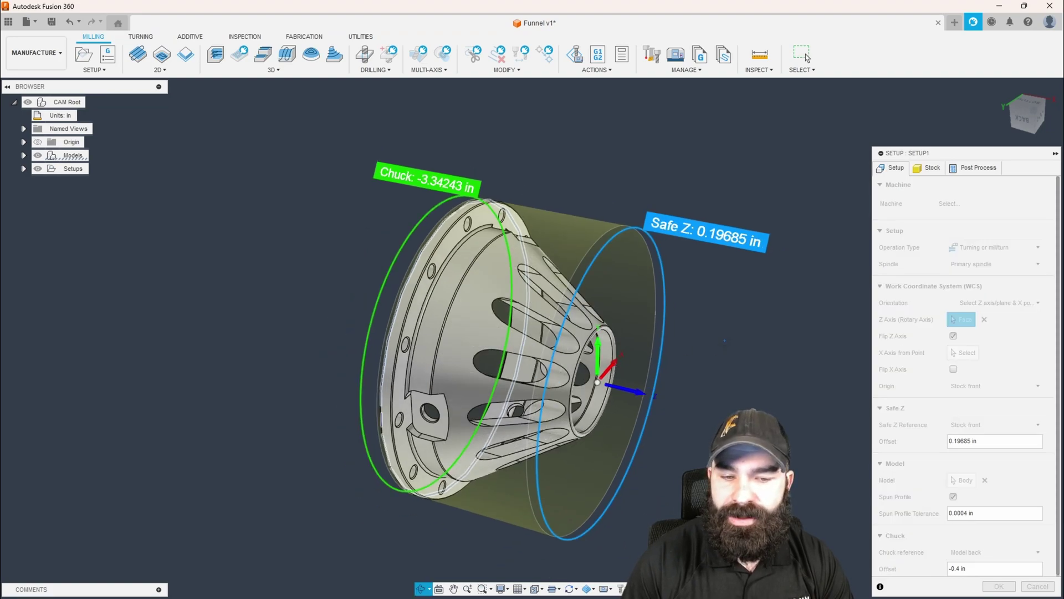
{"action": "middle_click_drag", "start_coordinate": [724, 340], "coordinate": [723, 350], "text": "shift"}
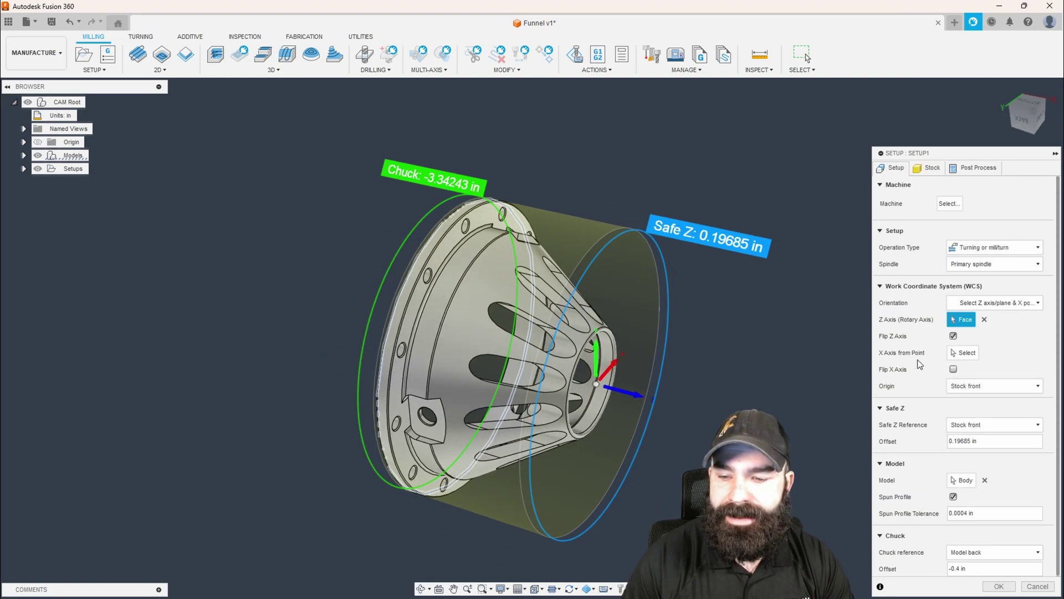
{"action": "left_click", "coordinate": [955, 480]}
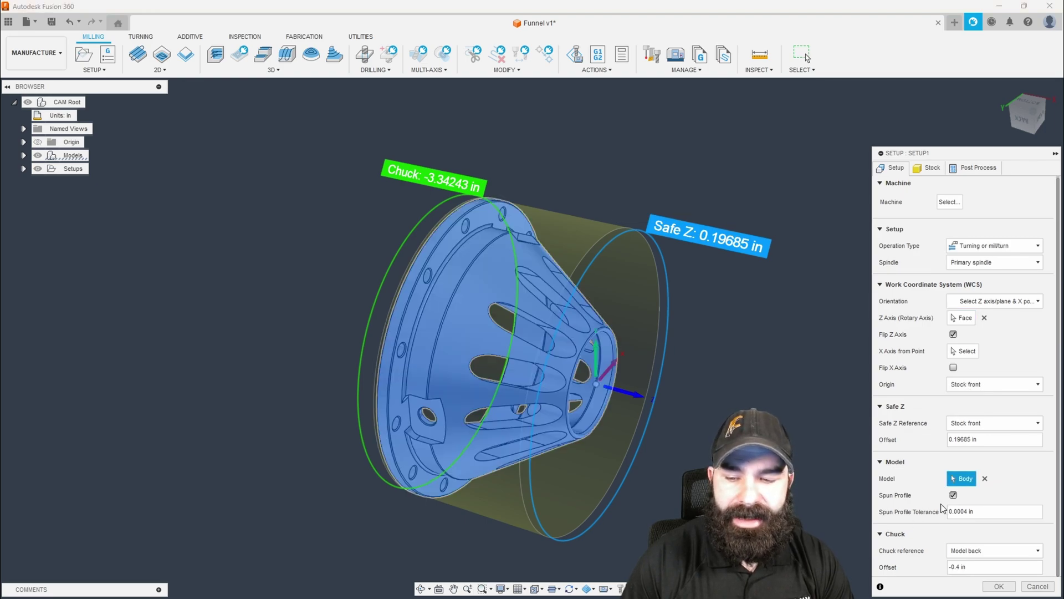
- Set the fixed-size cylinder stock's diameter to 6.5 in and finish the setup
{"action": "left_click", "coordinate": [932, 170]}
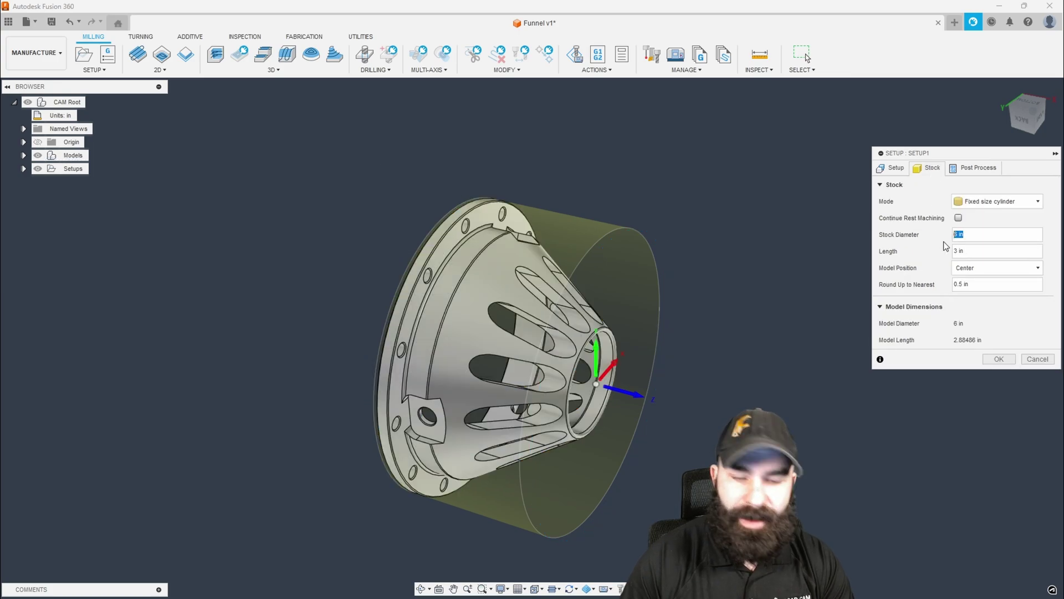
{"action": "type", "text": "6.5"}
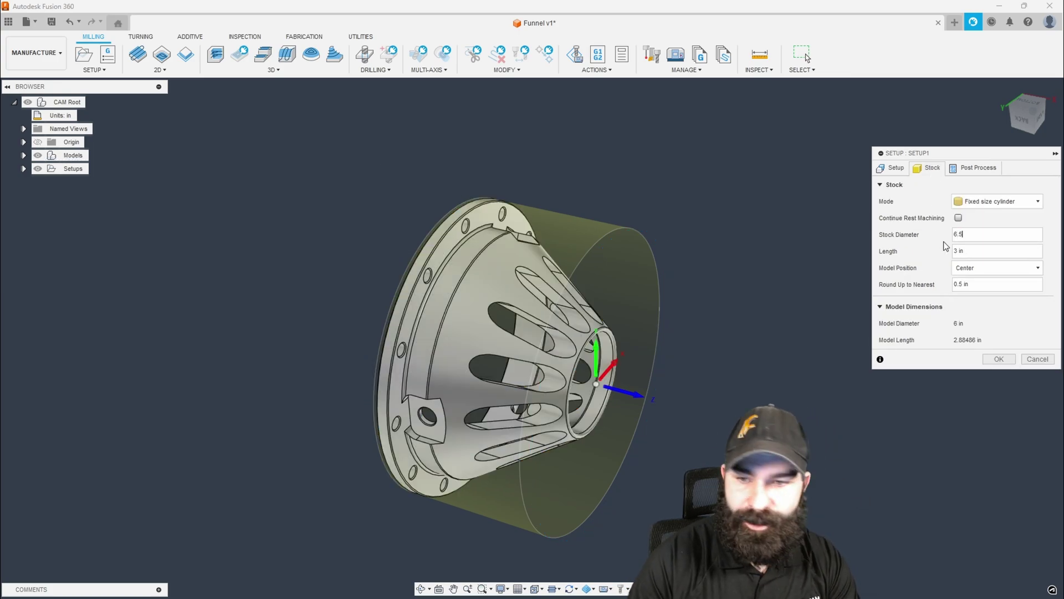
{"action": "left_click", "coordinate": [1025, 121]}
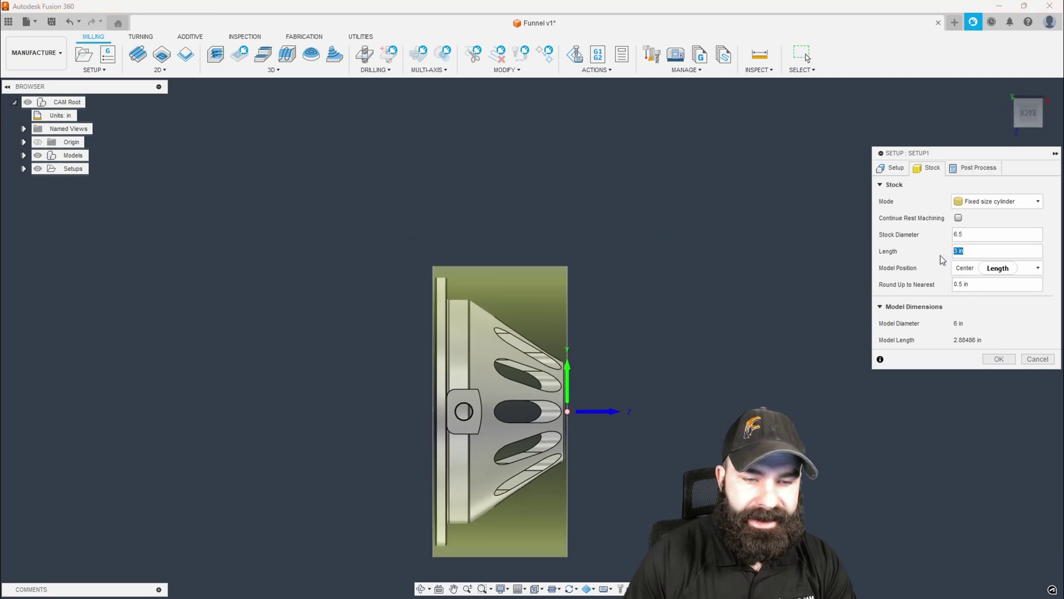
{"action": "scroll", "coordinate": [454, 293], "scroll_direction": "up", "scroll_amount": 3}
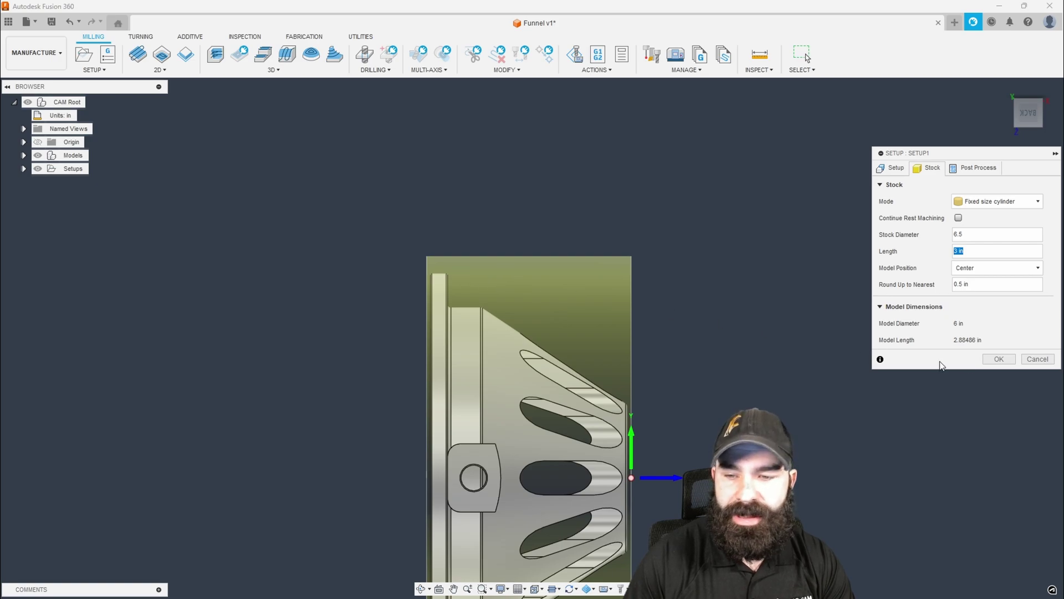
{"action": "left_click", "coordinate": [997, 360]}
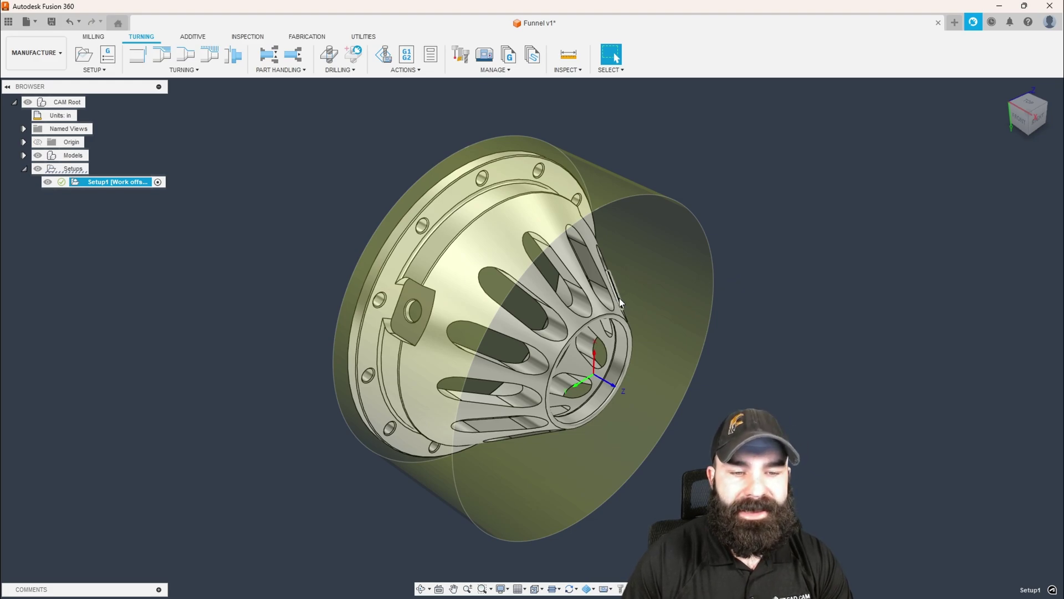
- Start a turning Profile Roughing operation with the CNMT32.52 - DCLN-R (CNMT Right Hand) tool from the Fusion 360 Library
{"action": "left_click", "coordinate": [212, 139]}
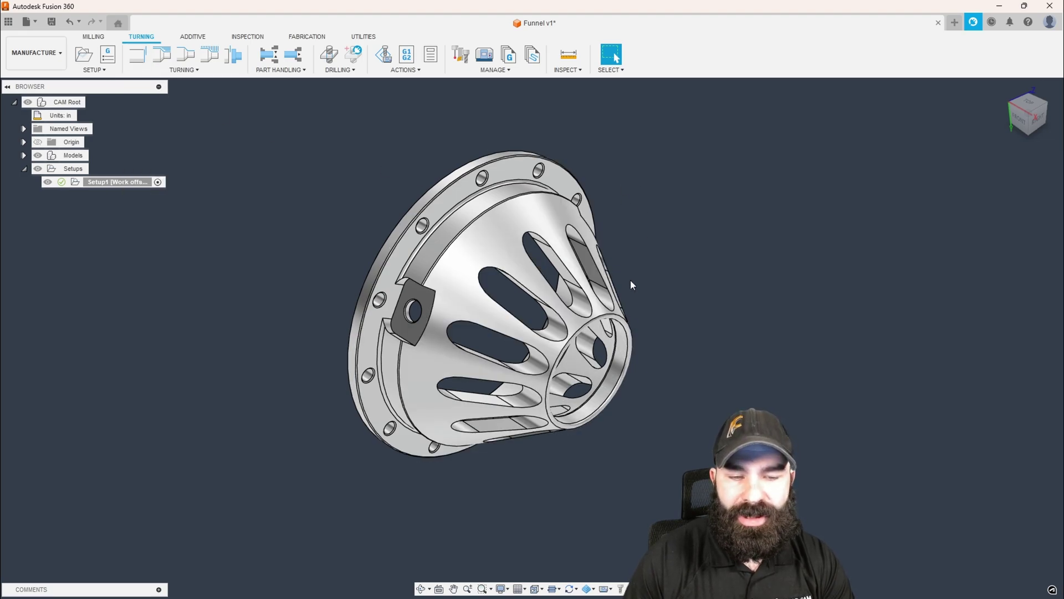
{"action": "left_click", "coordinate": [1019, 118]}
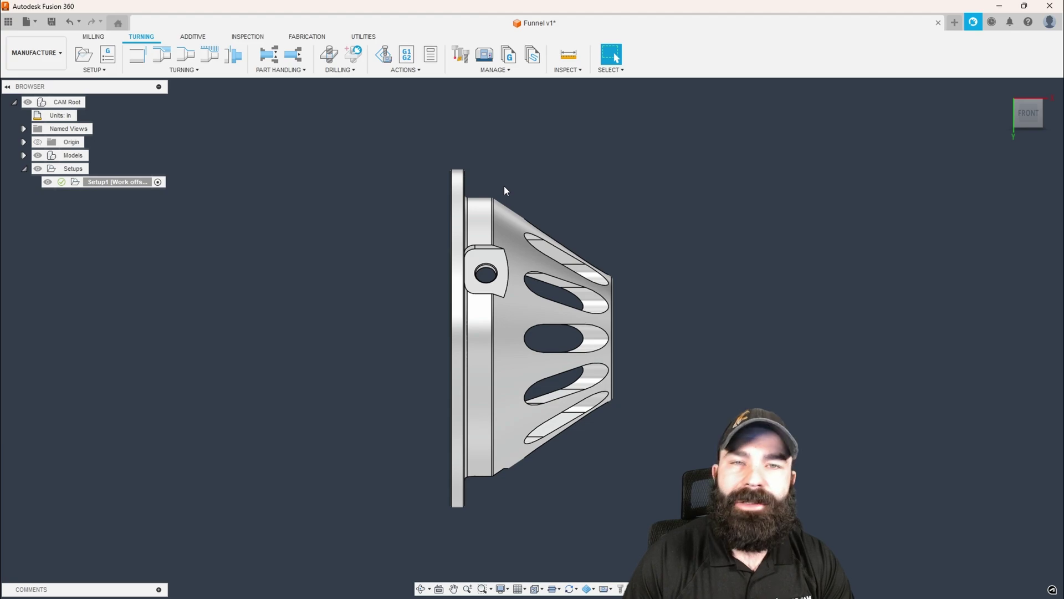
{"action": "left_click", "coordinate": [160, 58]}
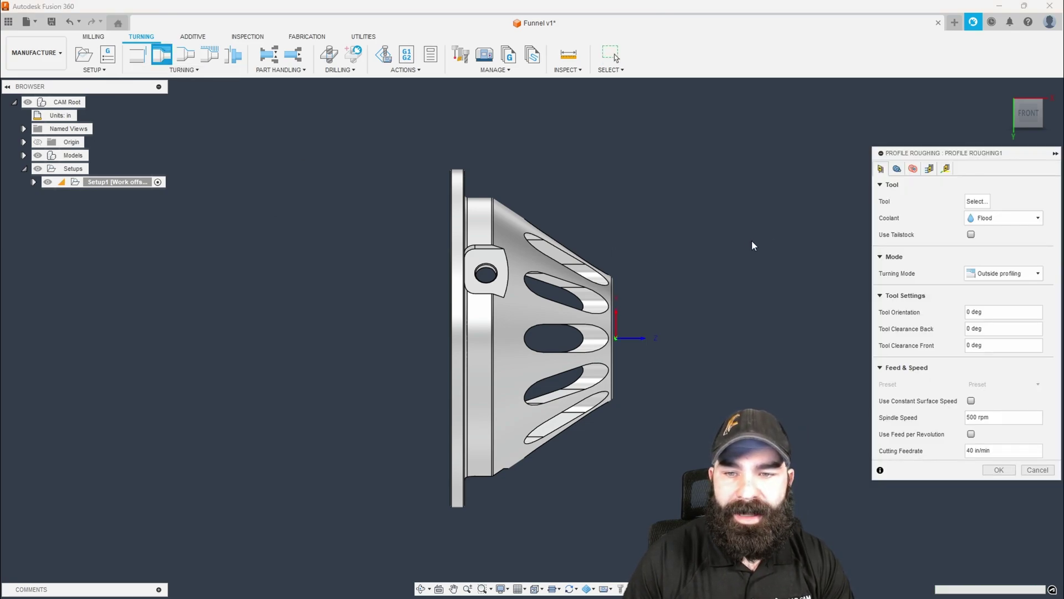
{"action": "left_click", "coordinate": [976, 202]}
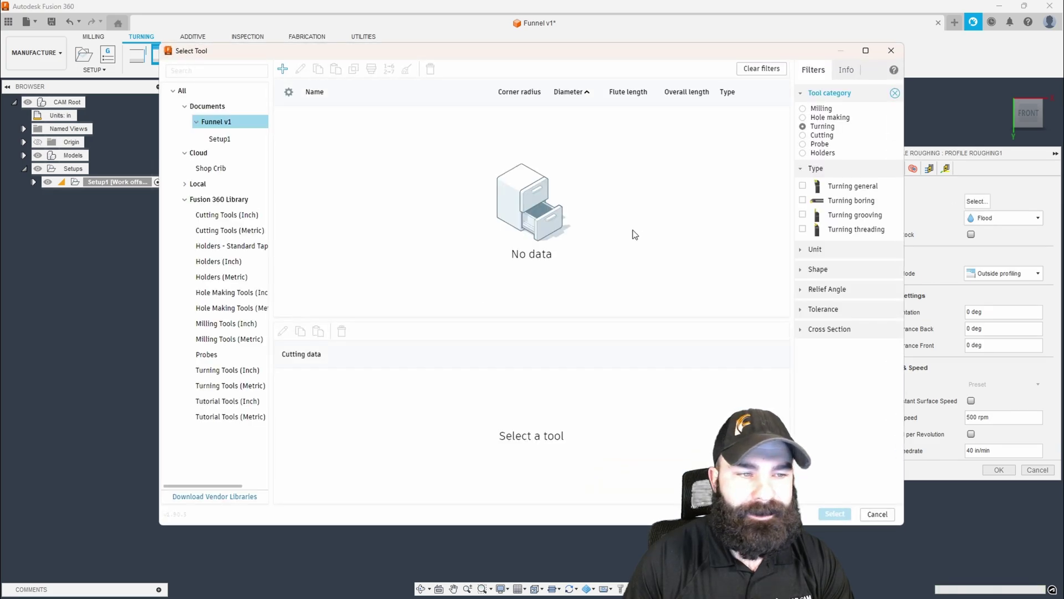
{"action": "left_click", "coordinate": [247, 200]}
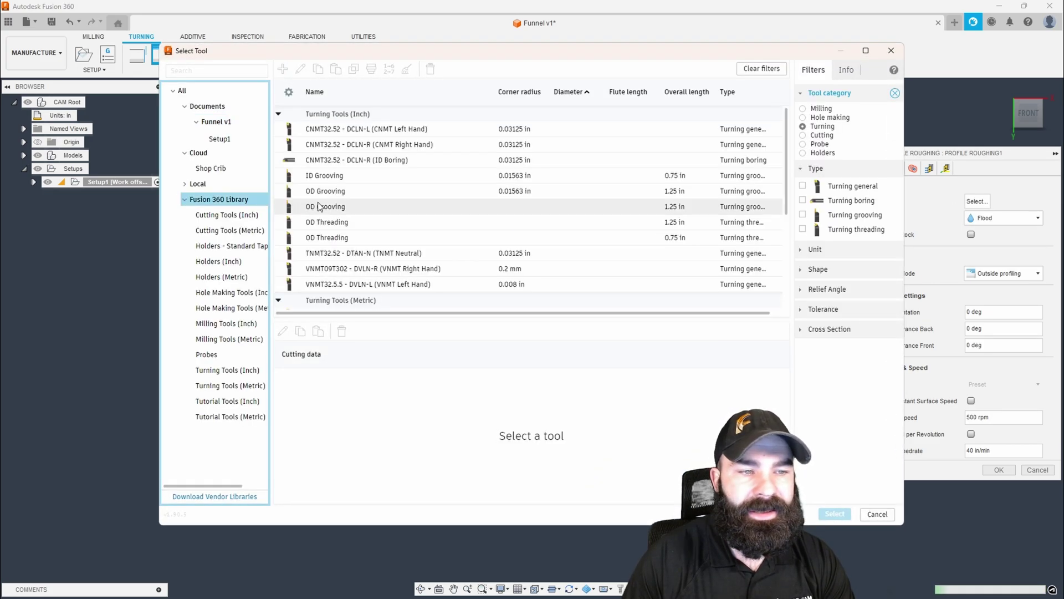
{"action": "left_click", "coordinate": [370, 144]}
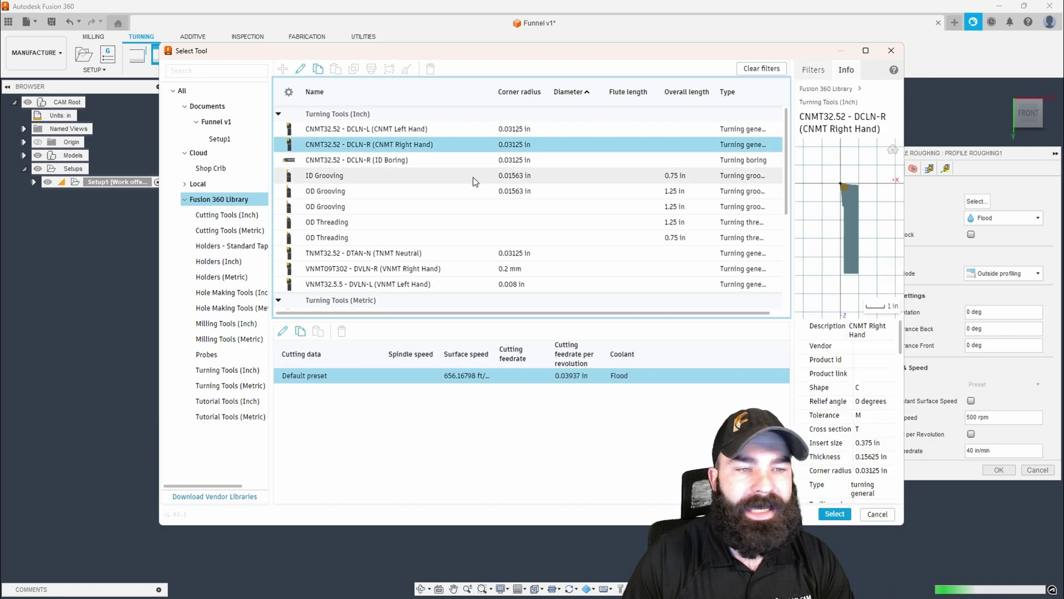
{"action": "left_click", "coordinate": [833, 513]}
- Set the roughing operation's front boundary to Stock front
{"action": "left_click", "coordinate": [897, 169]}
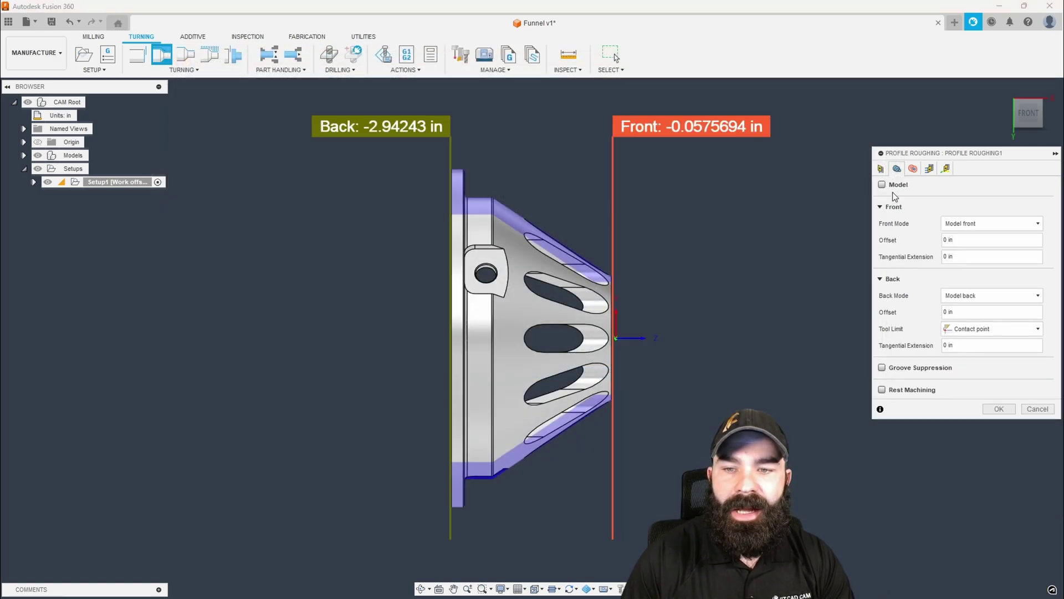
{"action": "left_click", "coordinate": [956, 224]}
{"action": "left_click", "coordinate": [965, 238]}
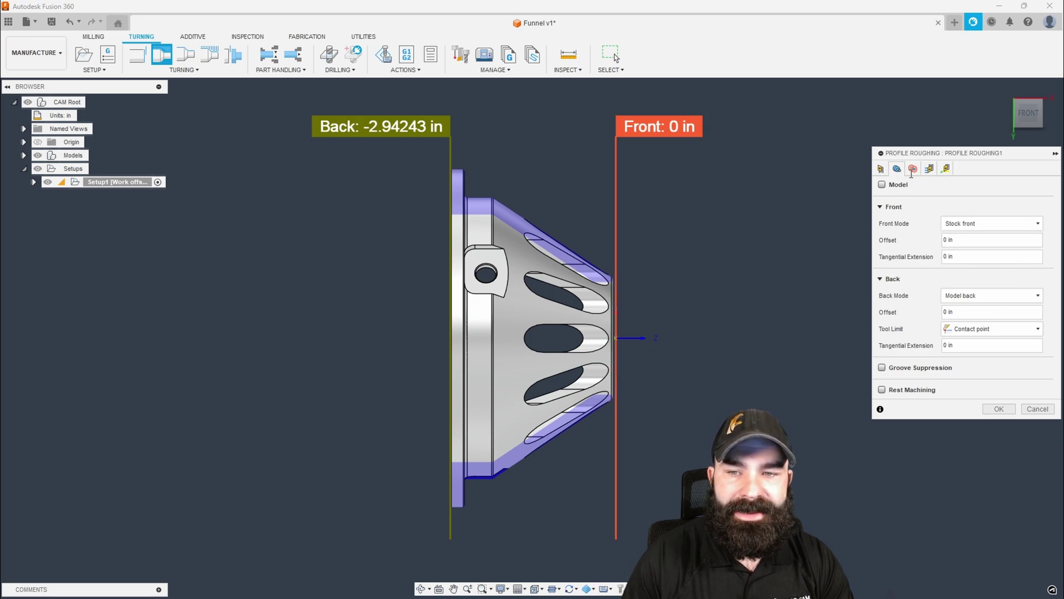
- Use vertical passes with a 0.05 in maximum depth of cut and even depths of cut, and generate the roughing toolpath
{"action": "left_click", "coordinate": [929, 169]}
{"action": "left_click", "coordinate": [964, 201]}
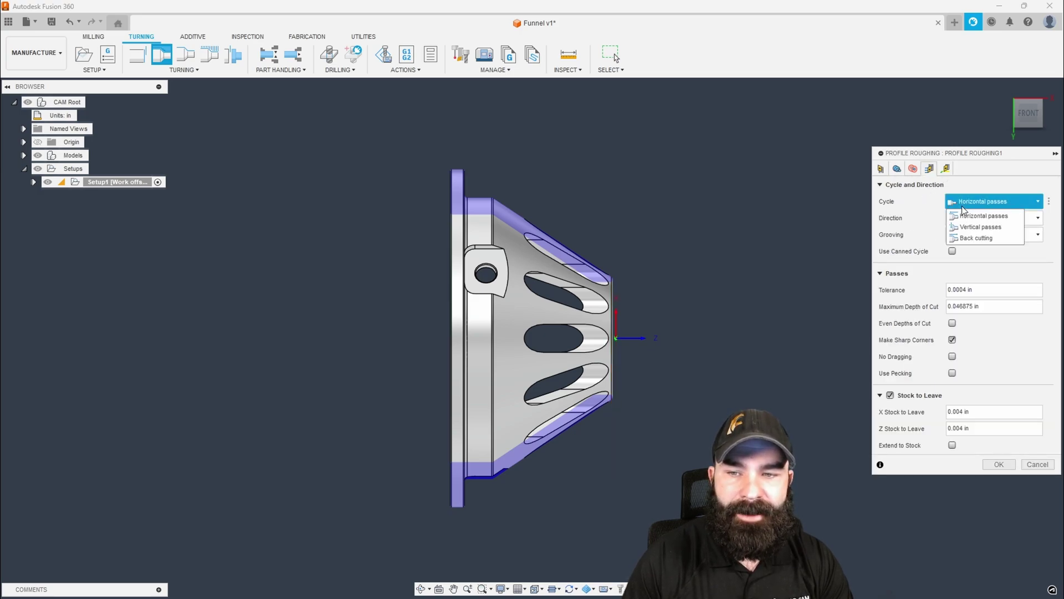
{"action": "left_click", "coordinate": [967, 227]}
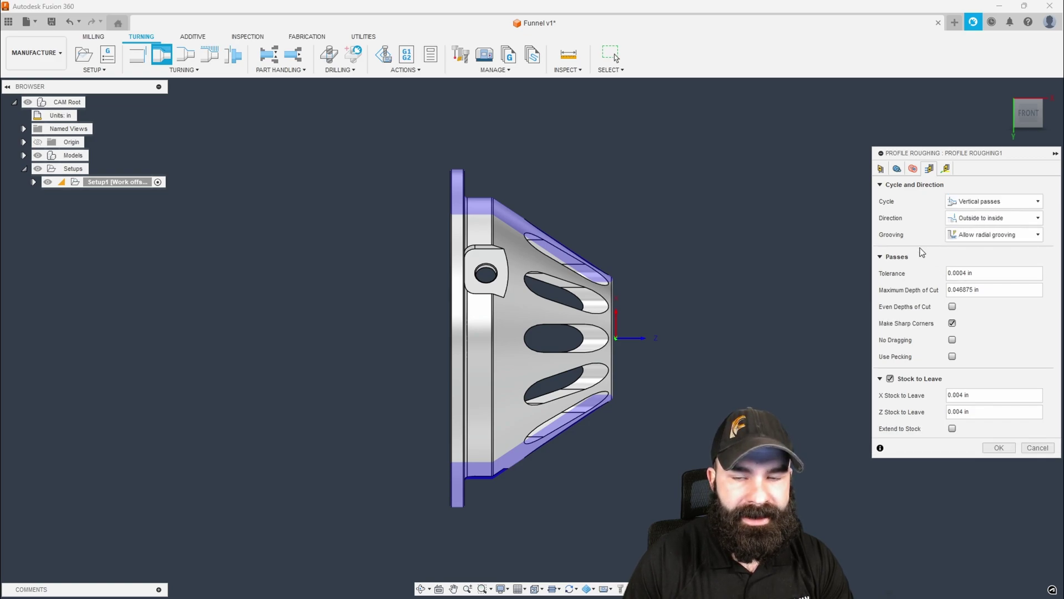
{"action": "left_click", "coordinate": [986, 289]}
{"action": "type", "text": ".05"}
{"action": "left_click", "coordinate": [953, 307]}
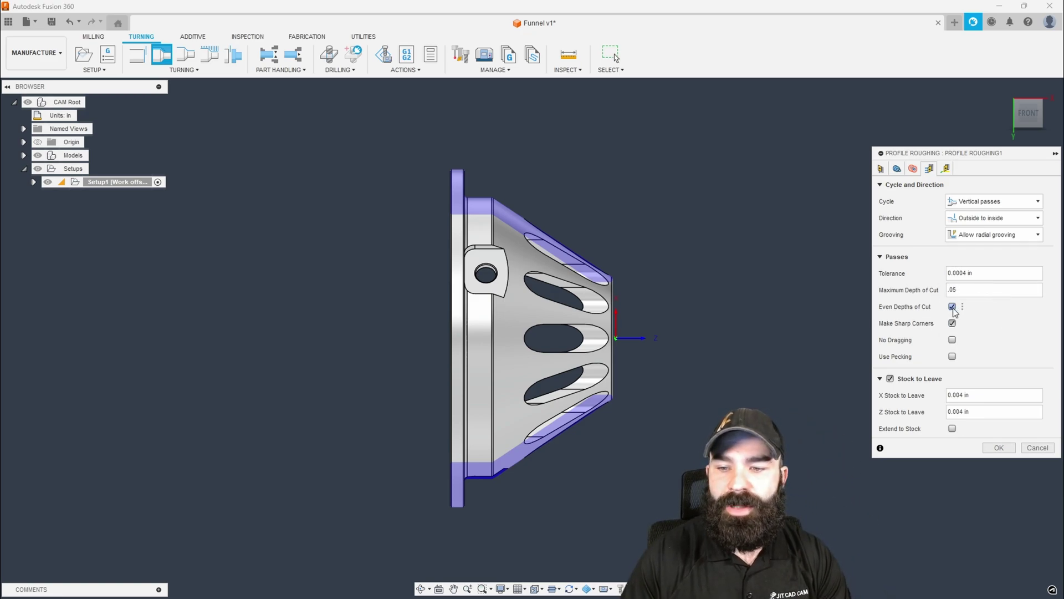
{"action": "left_click", "coordinate": [1001, 449]}
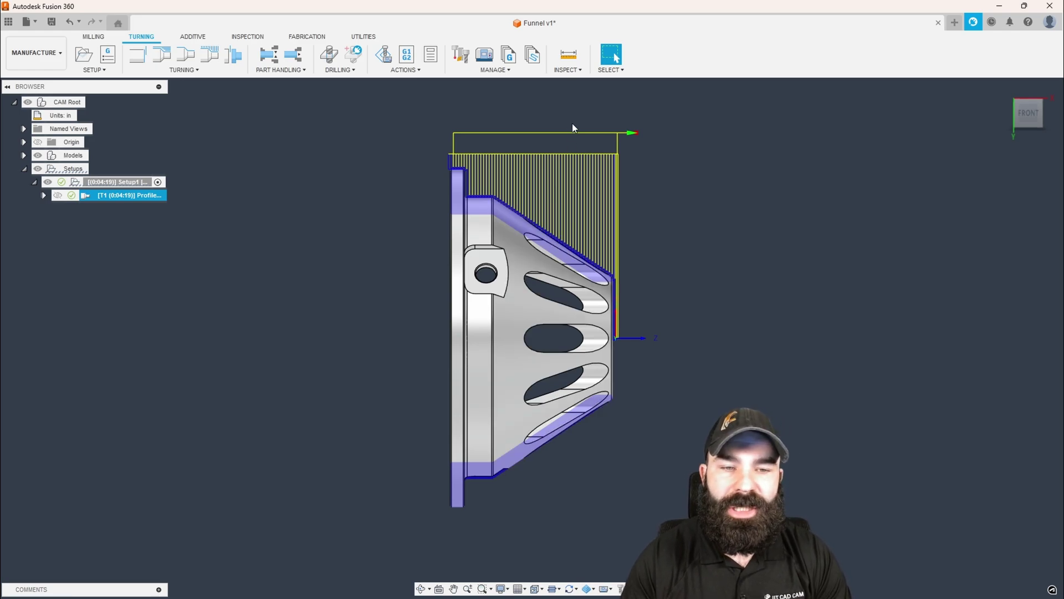
- Start a second Profile Roughing operation with its front boundary set to Stock front
{"action": "scroll", "coordinate": [584, 244], "scroll_direction": "up", "scroll_amount": 2}
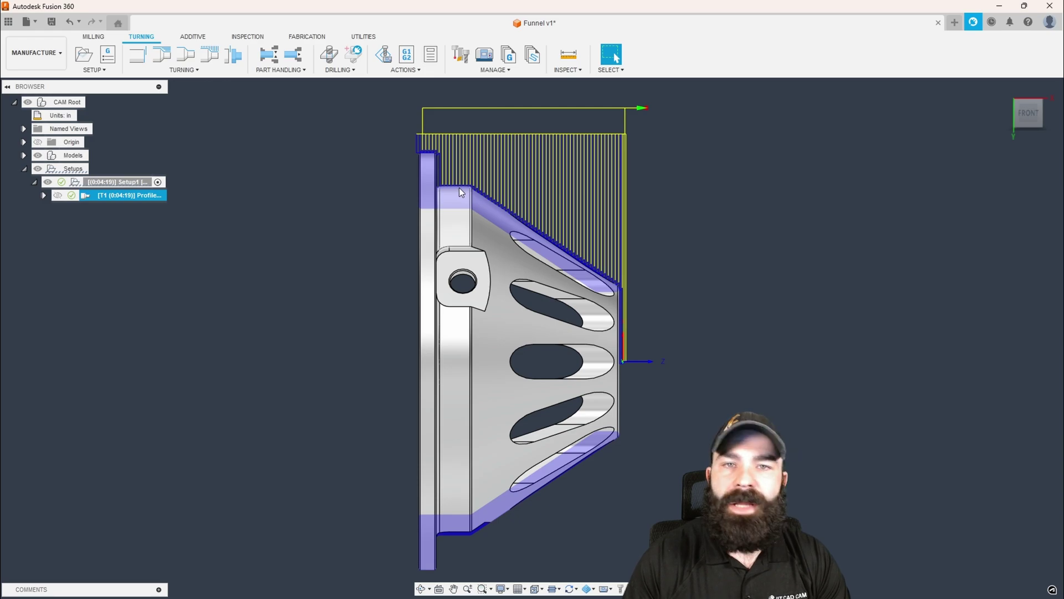
{"action": "left_click", "coordinate": [161, 55]}
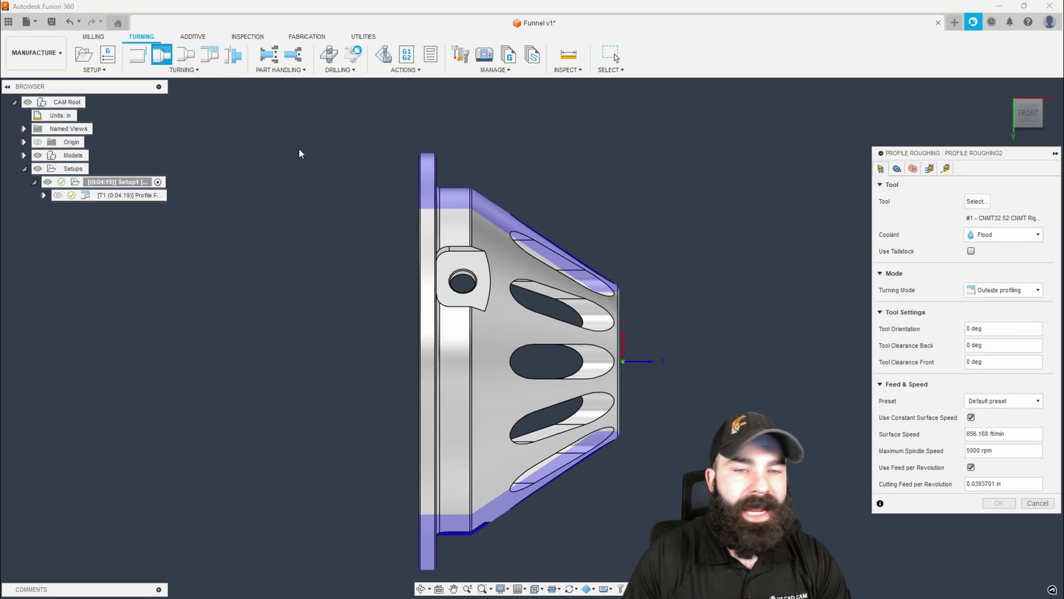
{"action": "left_click", "coordinate": [898, 170]}
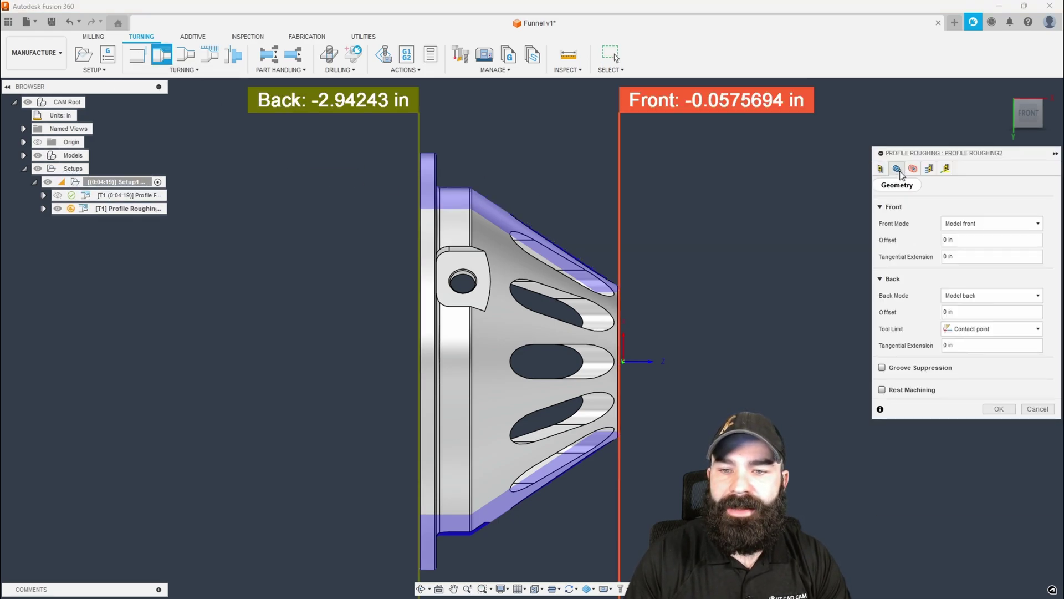
{"action": "left_click", "coordinate": [981, 224]}
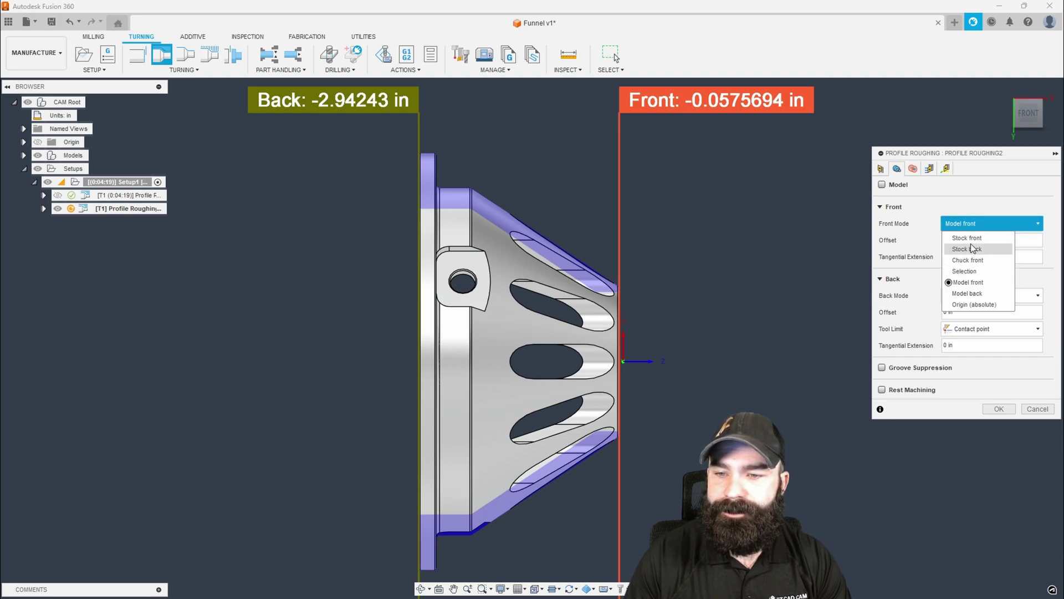
{"action": "left_click", "coordinate": [954, 238]}
- Choose horizontal passes with a 0.05 in maximum depth of cut for the second roughing operation and generate its toolpath
{"action": "left_click", "coordinate": [929, 169]}
{"action": "left_click", "coordinate": [964, 203]}
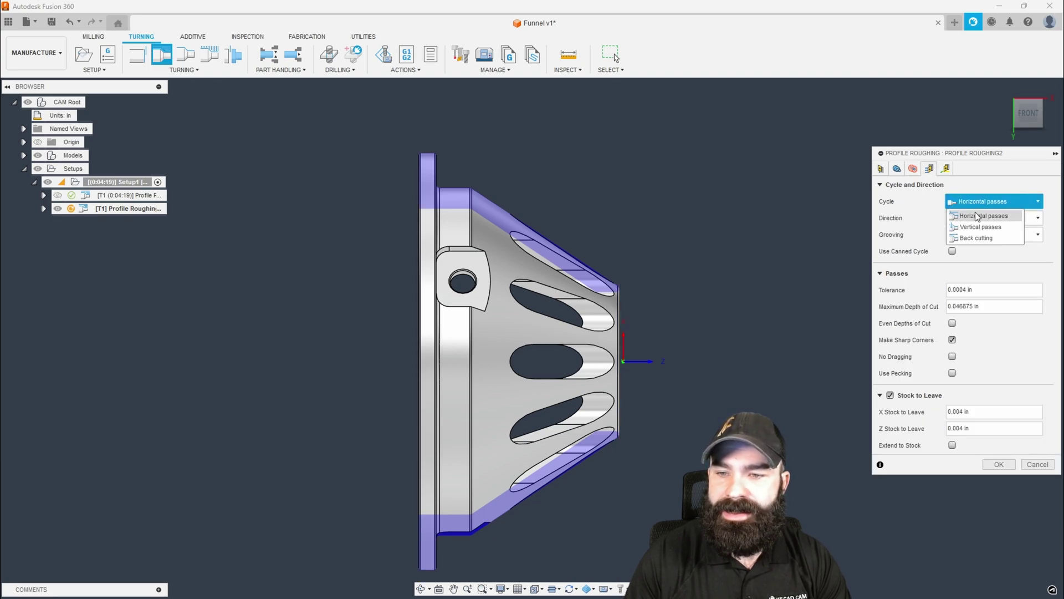
{"action": "left_click", "coordinate": [978, 216]}
{"action": "left_click_drag", "start_coordinate": [974, 310], "coordinate": [910, 309]}
{"action": "type", "text": ".05"}
{"action": "key", "text": "Return"}
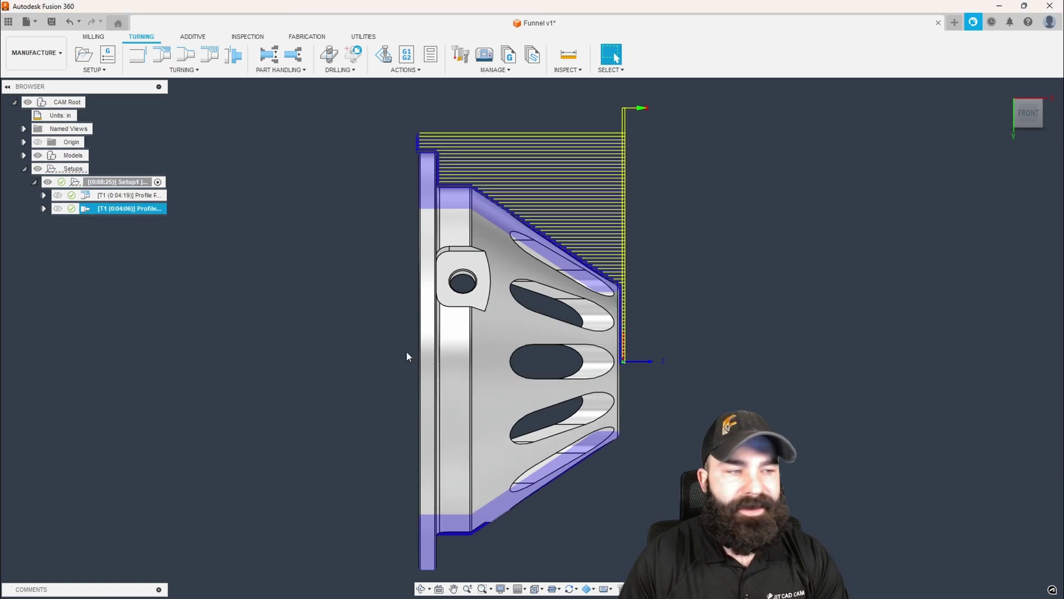
{"action": "left_click", "coordinate": [128, 209]}
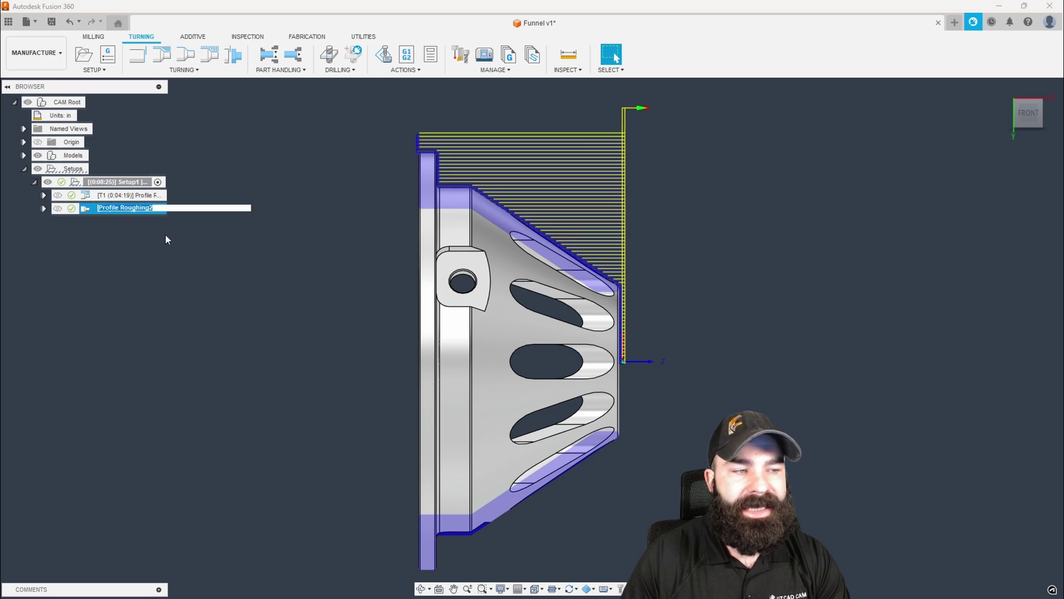
{"action": "key", "text": "Return"}
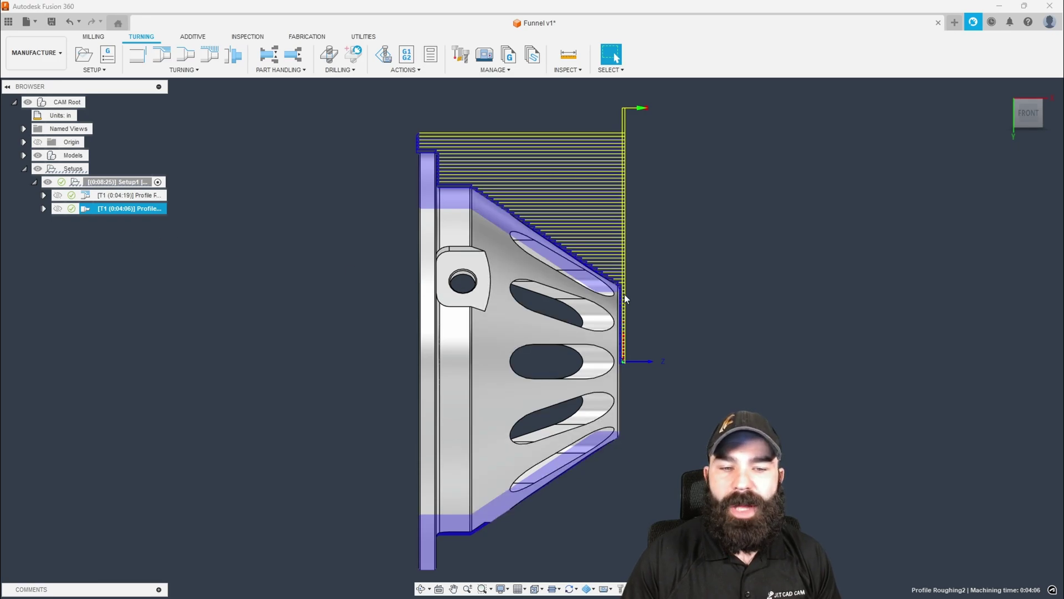
{"action": "middle_click_drag", "start_coordinate": [625, 300], "coordinate": [650, 328], "text": "shift"}
{"action": "scroll", "coordinate": [650, 327], "scroll_direction": "up", "scroll_amount": 3}
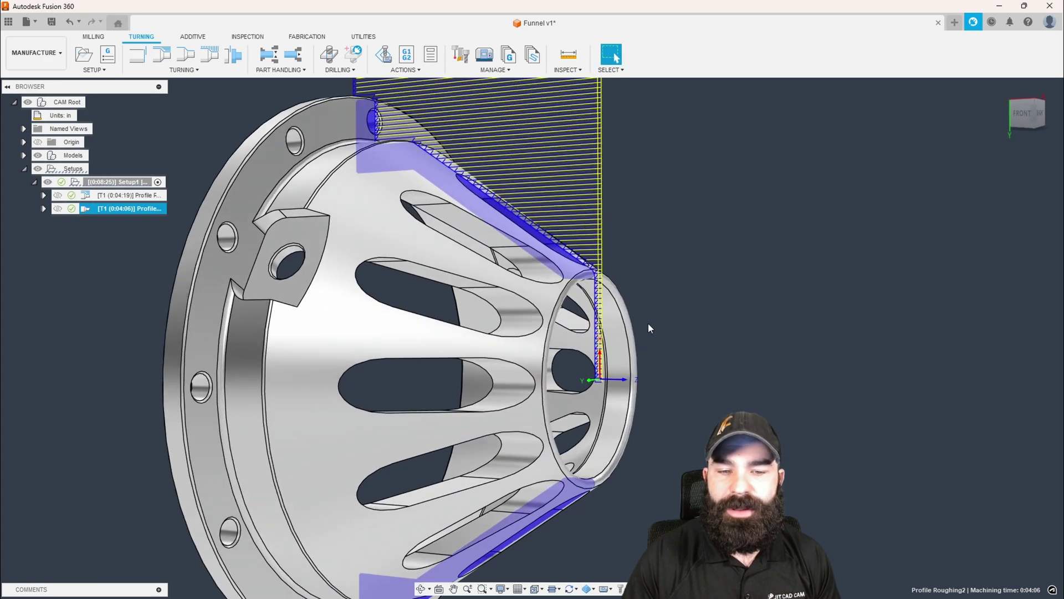
- Undo the creation of the second Profile Roughing operation with the horizontal passes
{"action": "scroll", "coordinate": [648, 322], "scroll_direction": "up", "scroll_amount": 2}
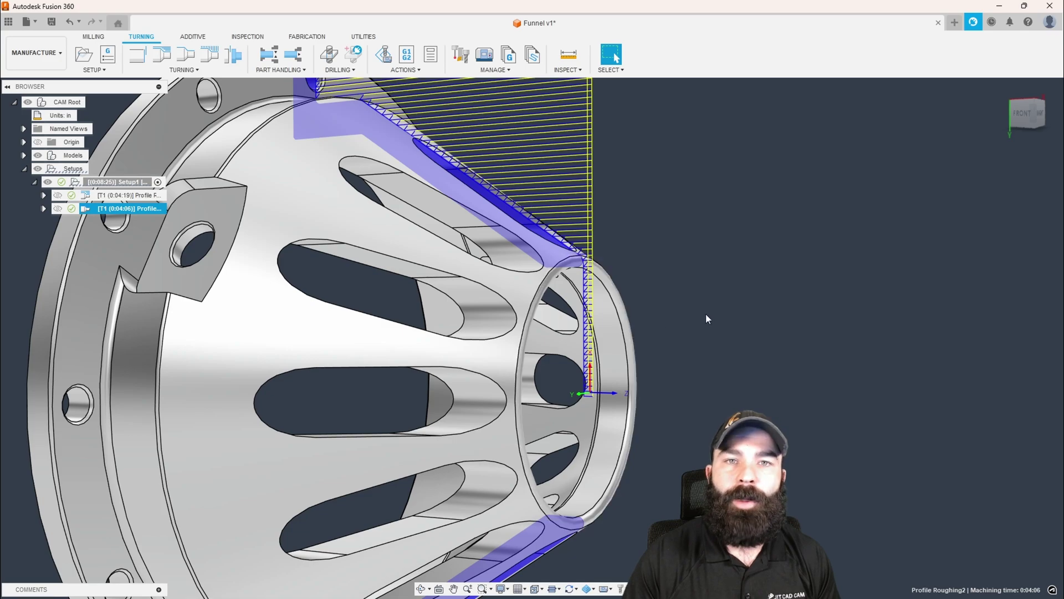
{"action": "left_click", "coordinate": [1023, 113]}
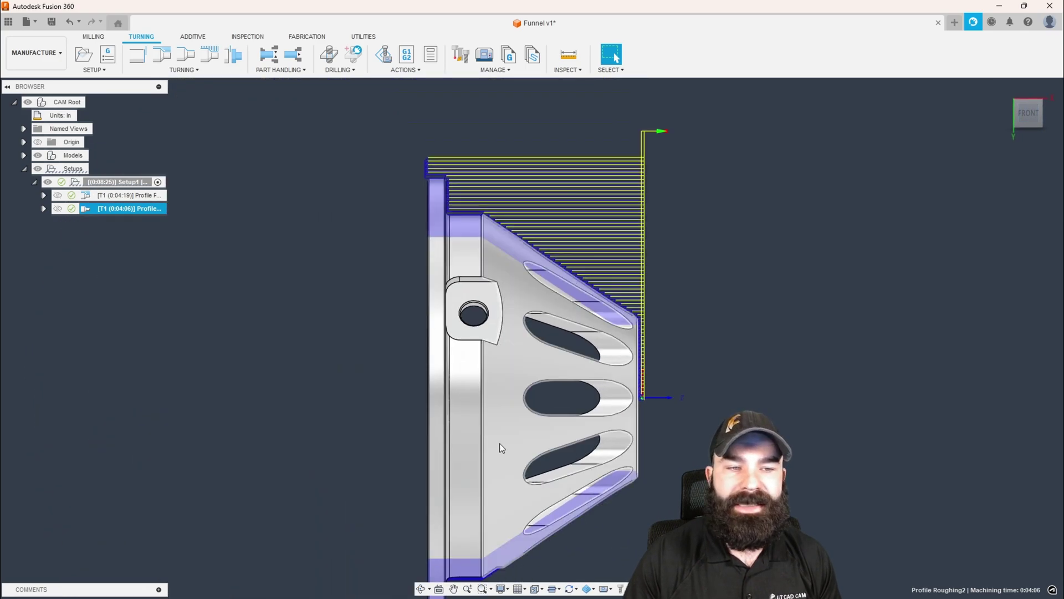
{"action": "key", "text": "ctrl+z"}
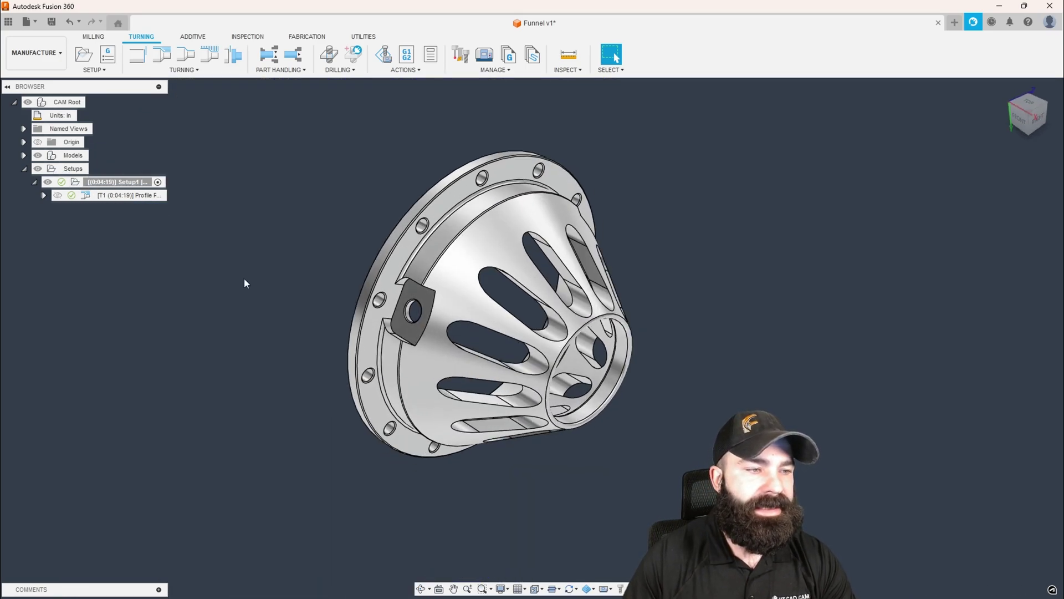
- Turn on the in-process stock display for the vertical-pass roughing operation and check the remaining stock from the front
{"action": "left_click", "coordinate": [129, 196]}
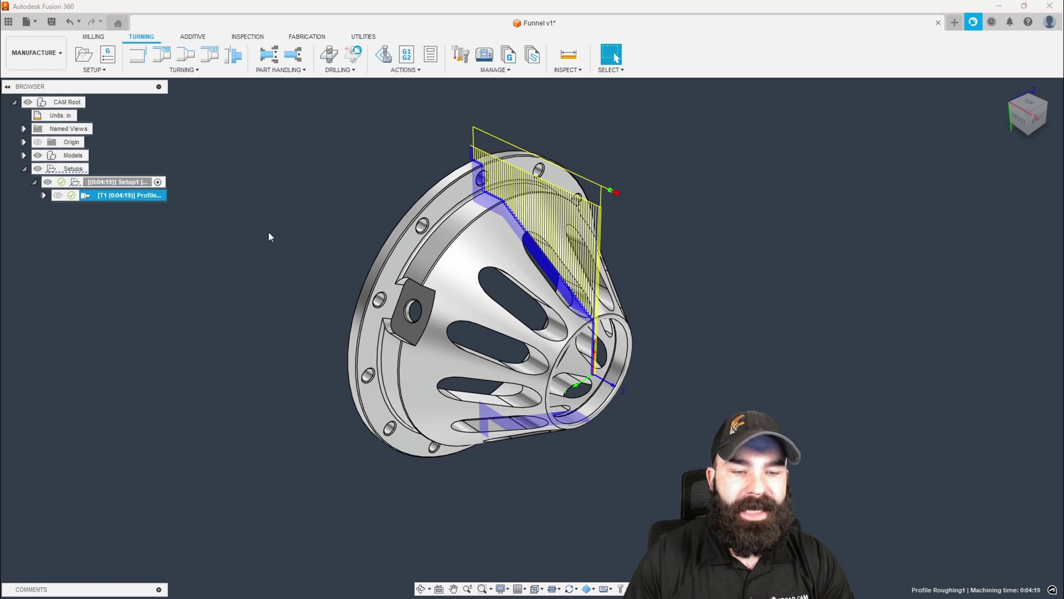
{"action": "left_click", "coordinate": [587, 588]}
{"action": "left_click", "coordinate": [587, 566]}
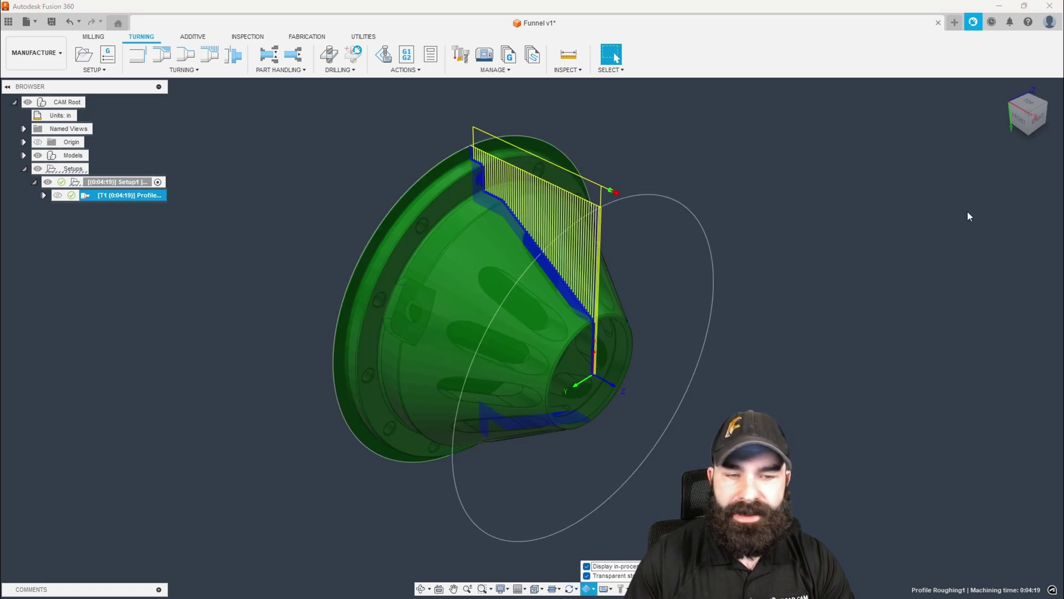
{"action": "left_click", "coordinate": [1019, 119]}
{"action": "scroll", "coordinate": [546, 193], "scroll_direction": "up", "scroll_amount": 3}
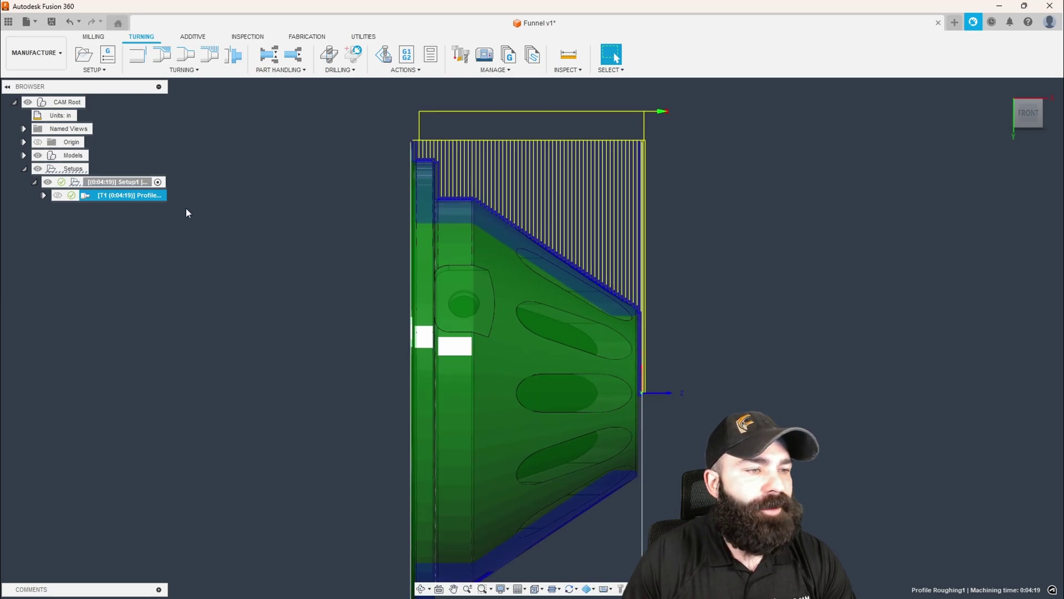
{"action": "left_click", "coordinate": [225, 247]}
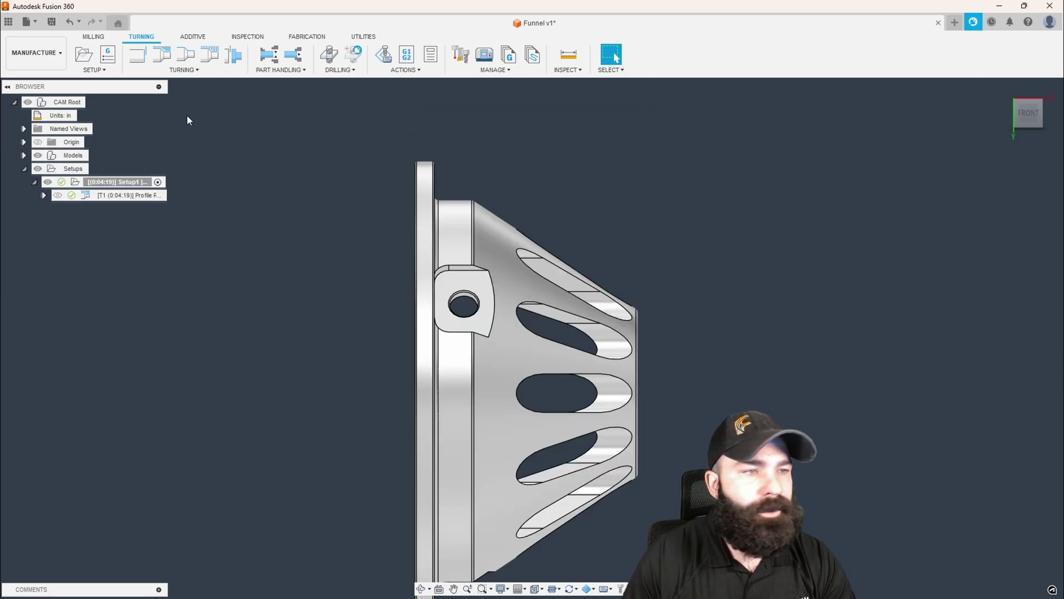
- Create a Profile Finishing operation with its direction set to Back to front and generate its toolpath
{"action": "left_click", "coordinate": [186, 54]}
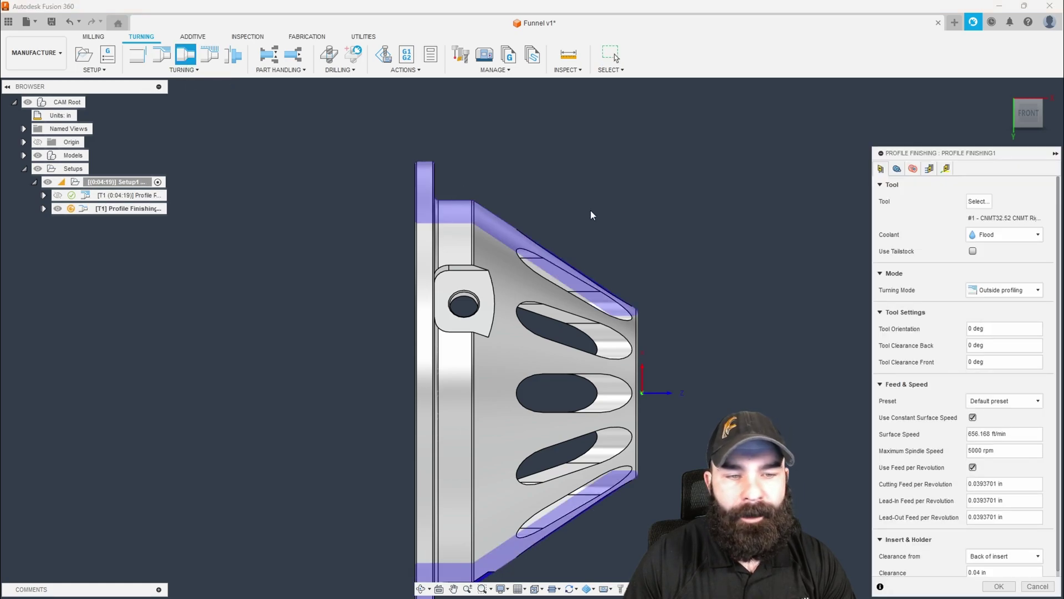
{"action": "left_click", "coordinate": [897, 169]}
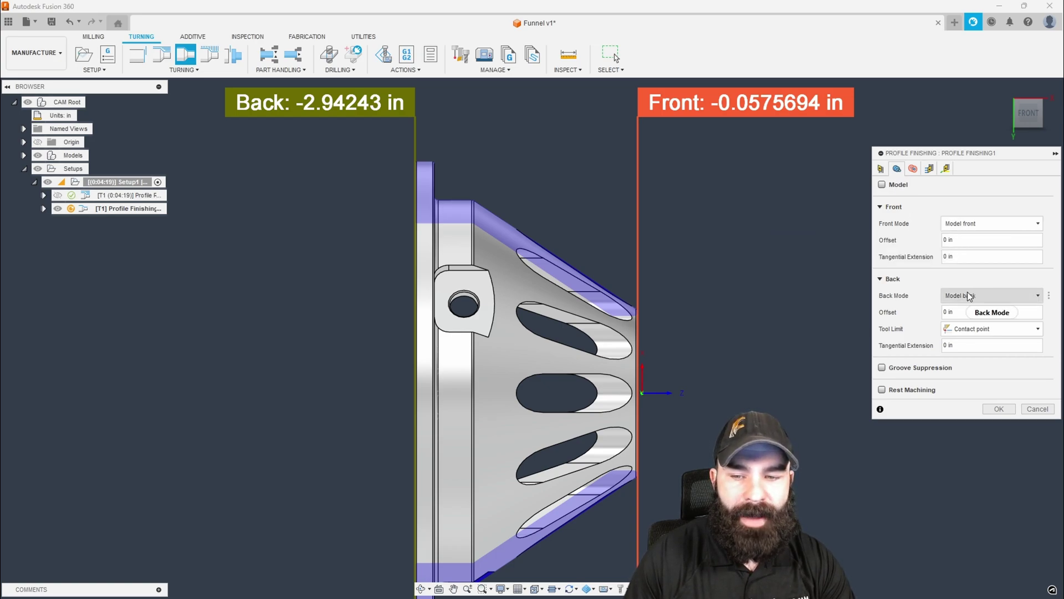
{"action": "left_click", "coordinate": [929, 169]}
{"action": "left_click", "coordinate": [993, 202]}
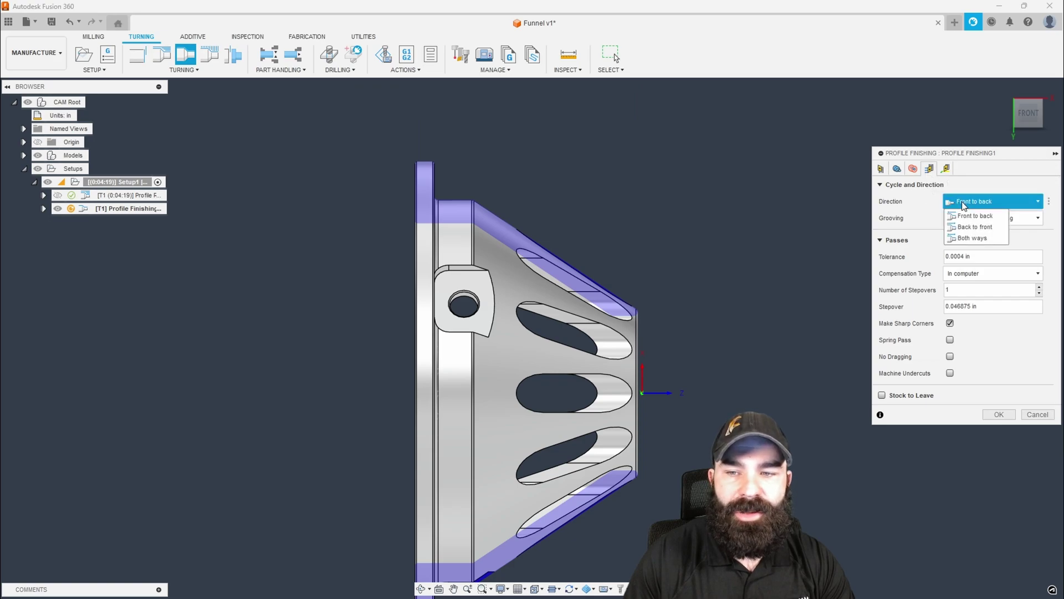
{"action": "left_click", "coordinate": [976, 222]}
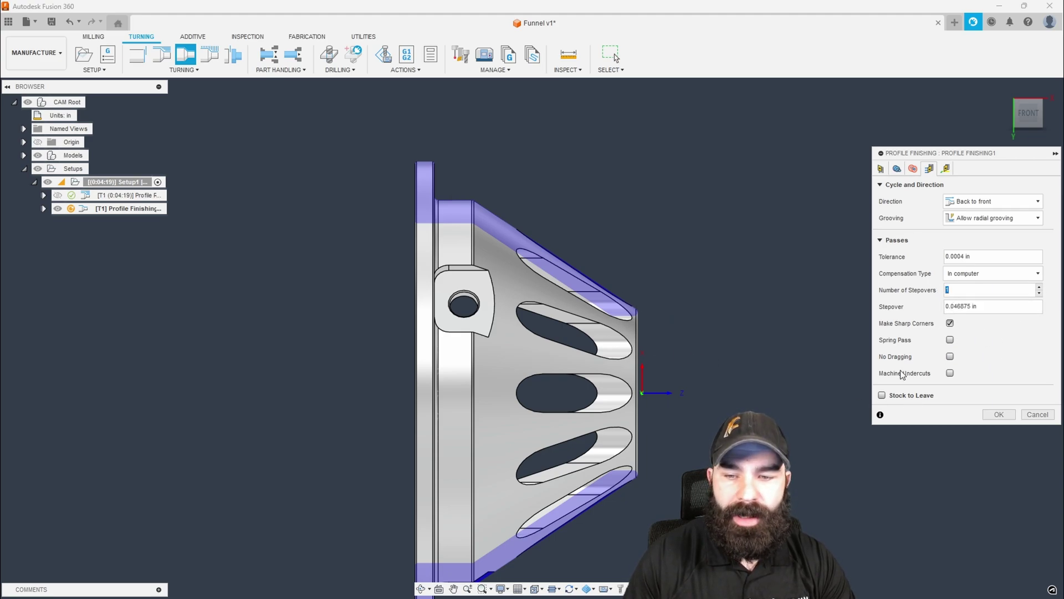
{"action": "left_click", "coordinate": [1002, 417]}
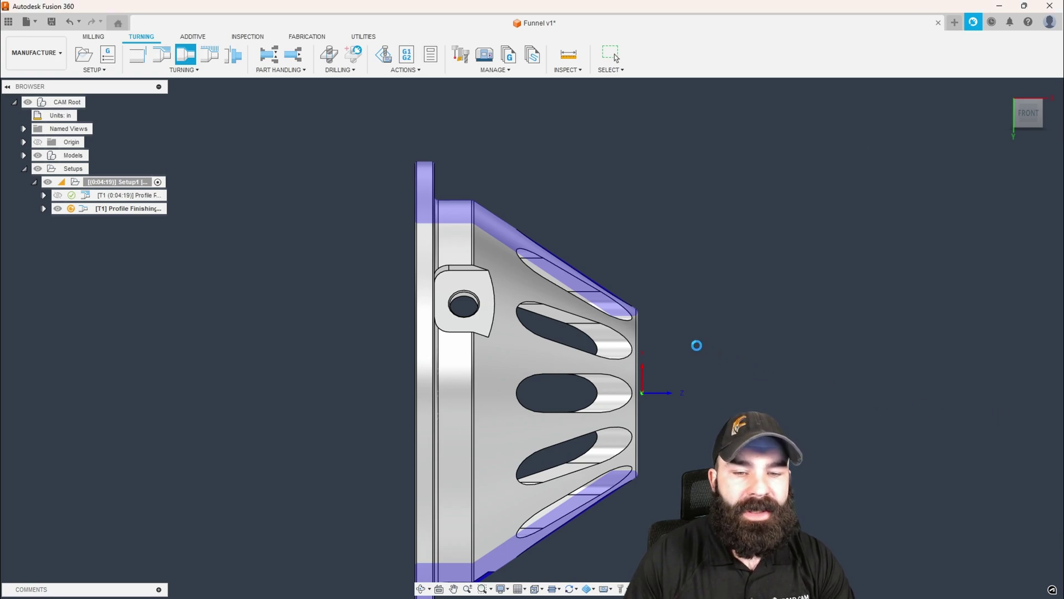
{"action": "middle_click_drag", "start_coordinate": [523, 193], "coordinate": [430, 155], "text": "shift"}
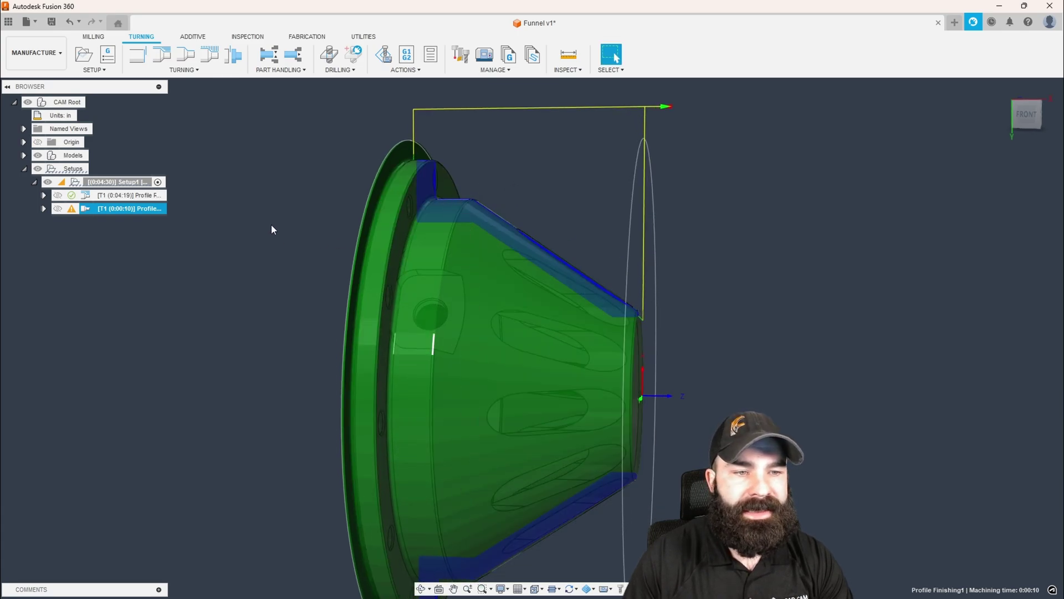
- Edit the finishing operation's linking settings to allow leads to cut stock, and regenerate its toolpath
{"action": "mouse_move", "coordinate": [71, 209]}
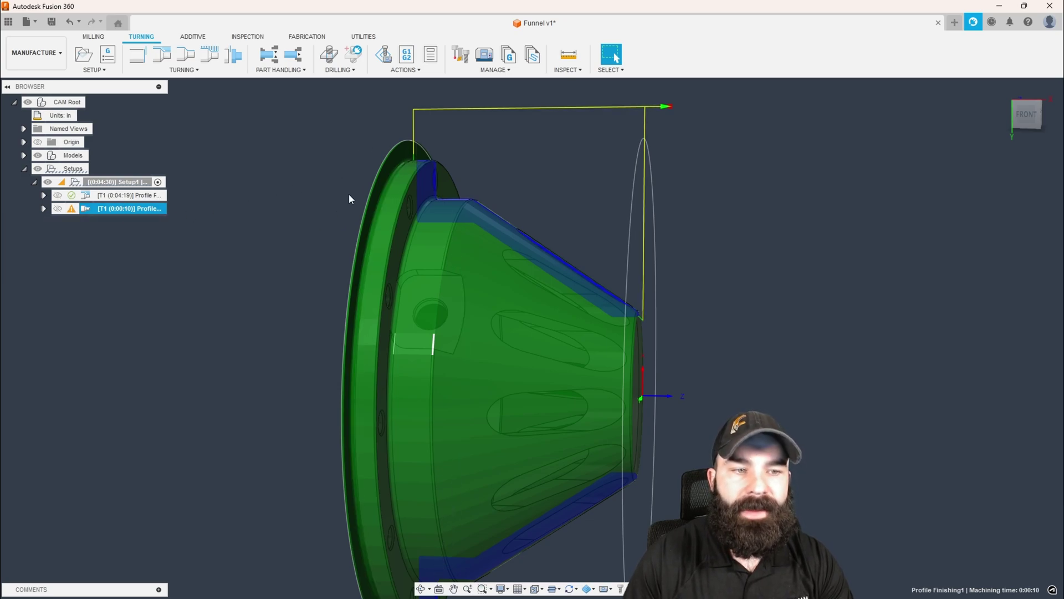
{"action": "double_click", "coordinate": [88, 208]}
{"action": "left_click", "coordinate": [945, 169]}
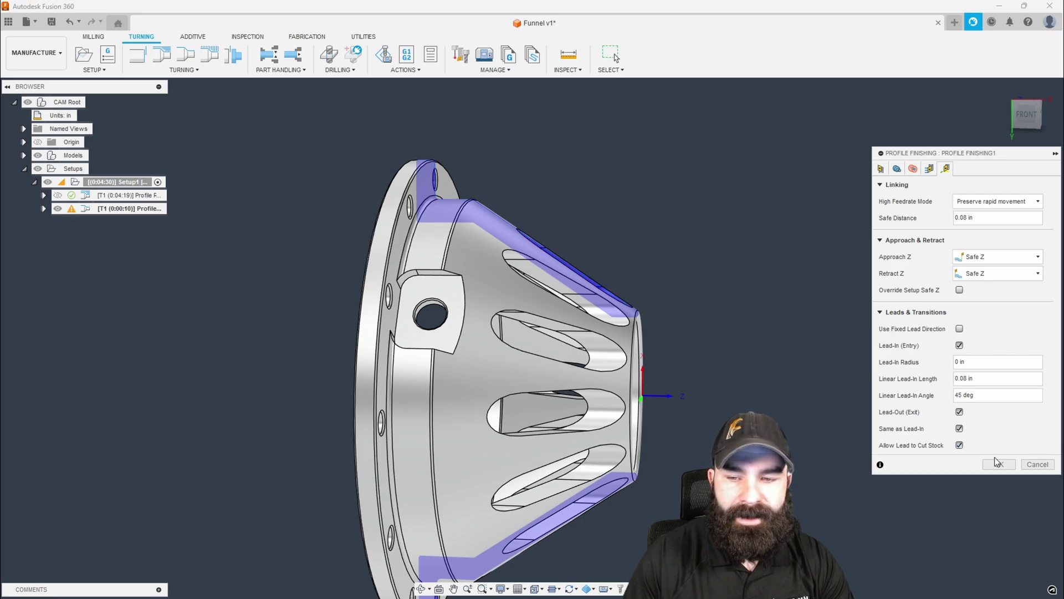
{"action": "left_click", "coordinate": [1000, 465]}
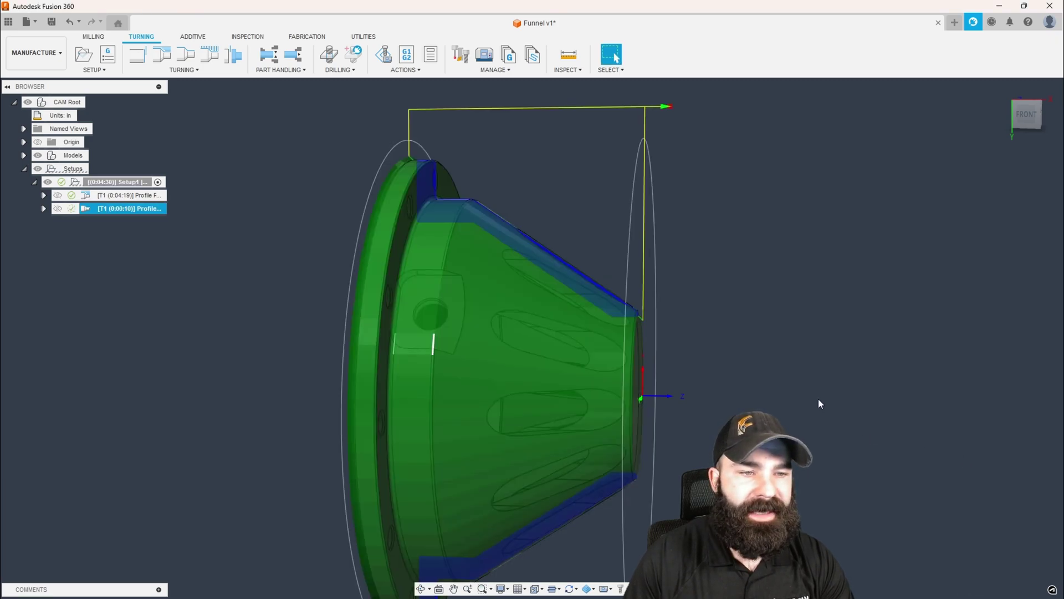
{"action": "middle_click_drag", "start_coordinate": [438, 146], "coordinate": [407, 134], "text": "shift"}
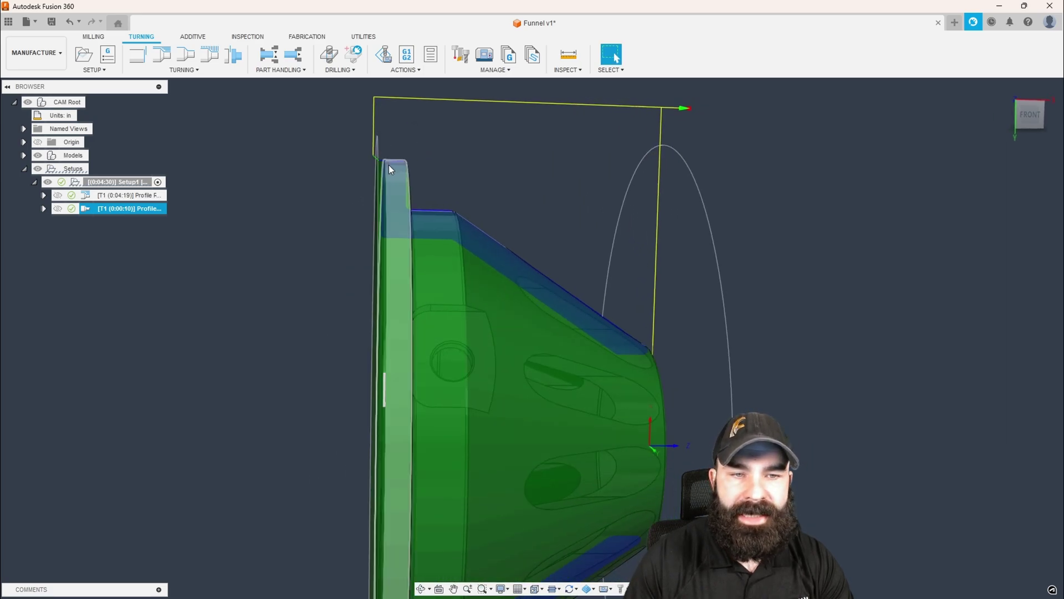
{"action": "middle_click_drag", "start_coordinate": [475, 204], "coordinate": [425, 167], "text": "shift"}
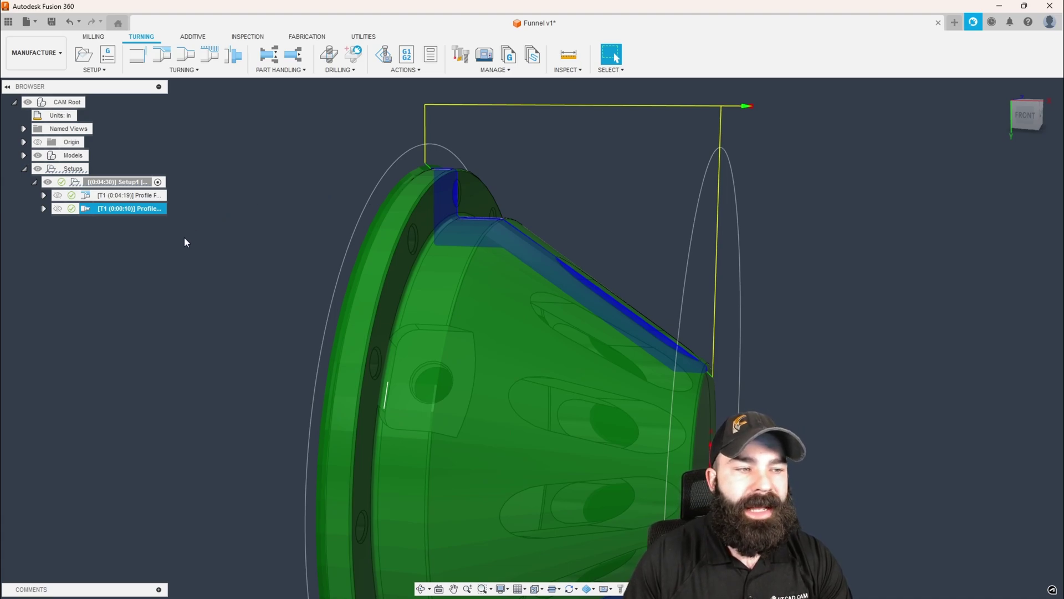
- Set the roughing operation's back boundary to a selection on the flange's front-facing annular face and regenerate the toolpath
{"action": "left_click", "coordinate": [90, 195]}
{"action": "double_click", "coordinate": [91, 197]}
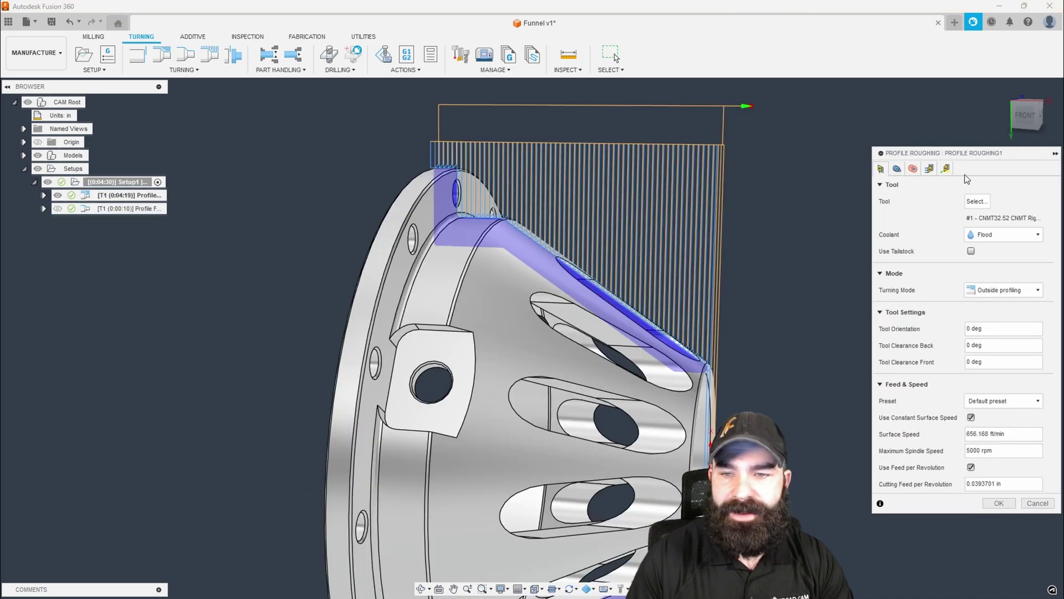
{"action": "left_click", "coordinate": [896, 169]}
{"action": "left_click", "coordinate": [974, 296]}
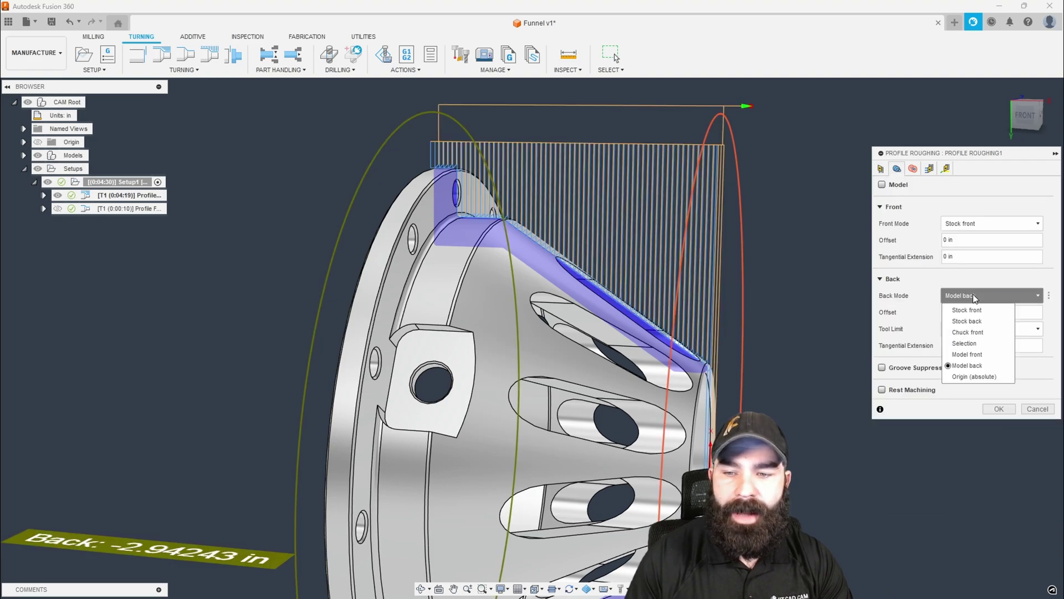
{"action": "left_click", "coordinate": [967, 343]}
{"action": "left_click", "coordinate": [438, 207]}
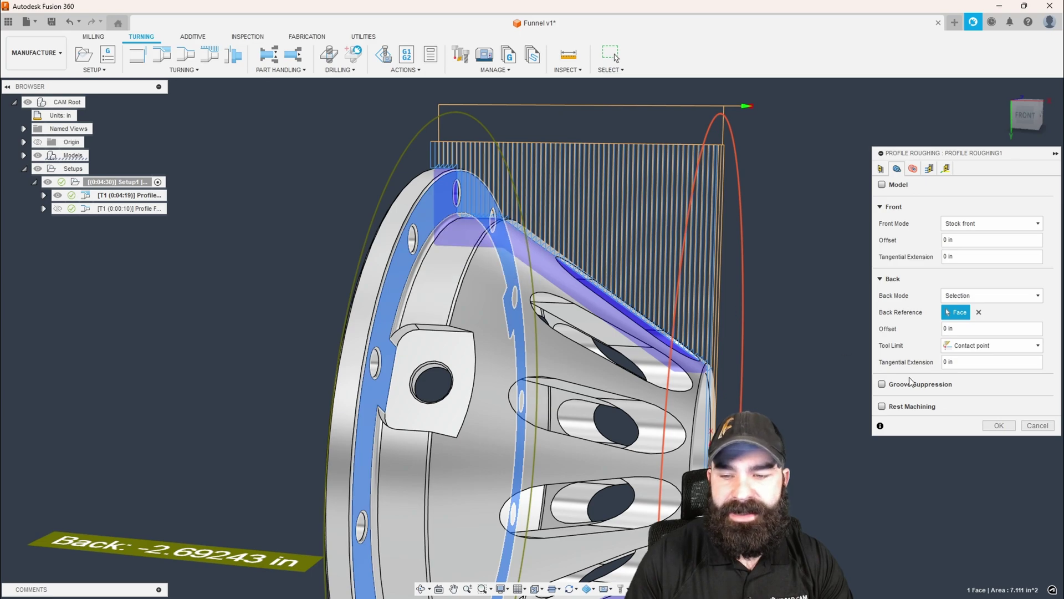
{"action": "left_click", "coordinate": [997, 426]}
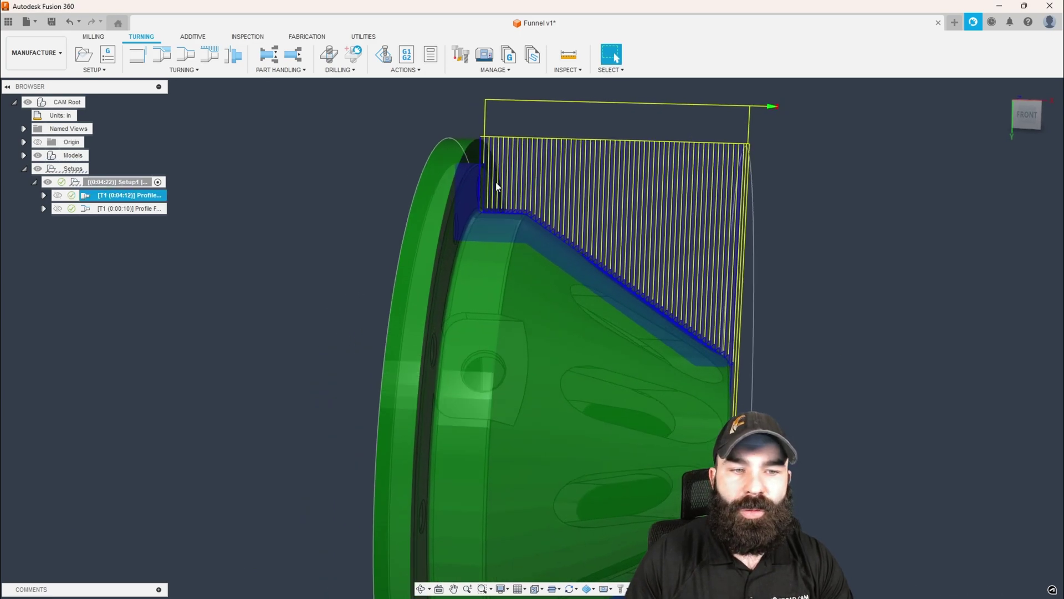
- Set the finishing operation's back boundary to Selection, pick the same flange face, and regenerate the toolpath
{"action": "double_click", "coordinate": [88, 207]}
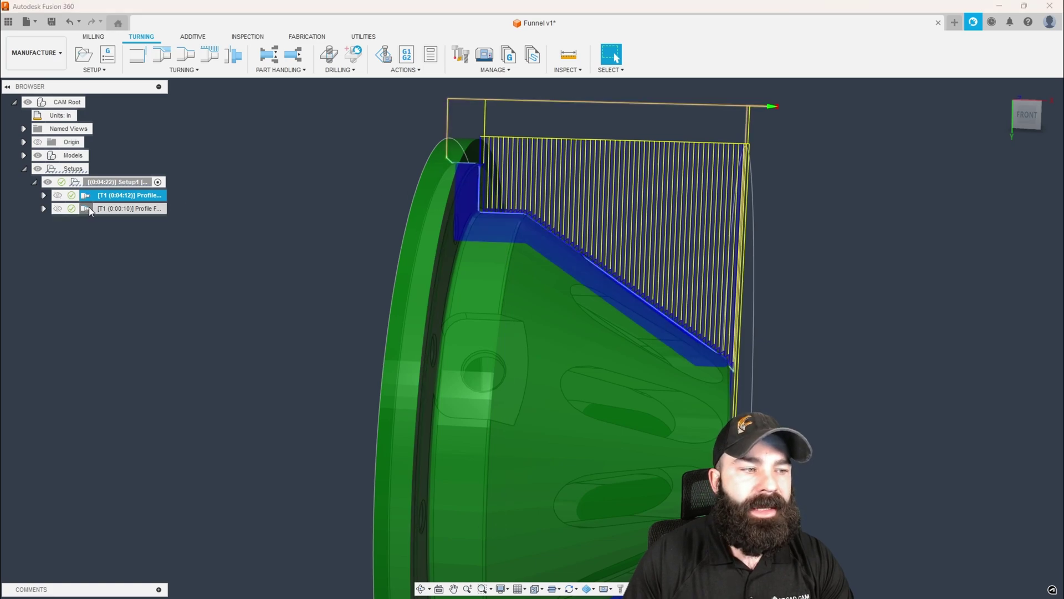
{"action": "left_click", "coordinate": [897, 169]}
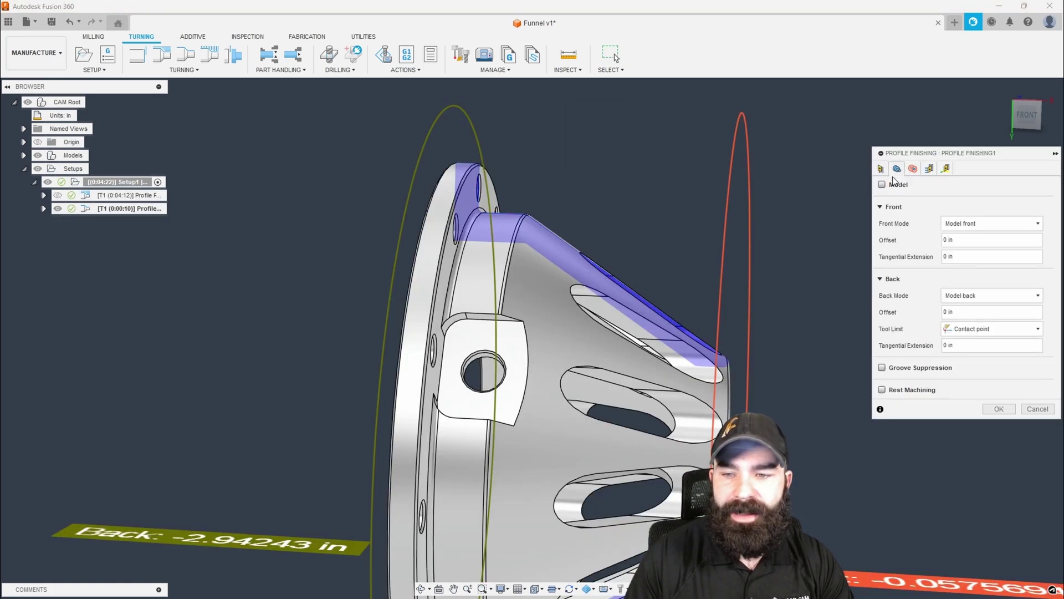
{"action": "left_click", "coordinate": [980, 295]}
{"action": "left_click", "coordinate": [975, 342]}
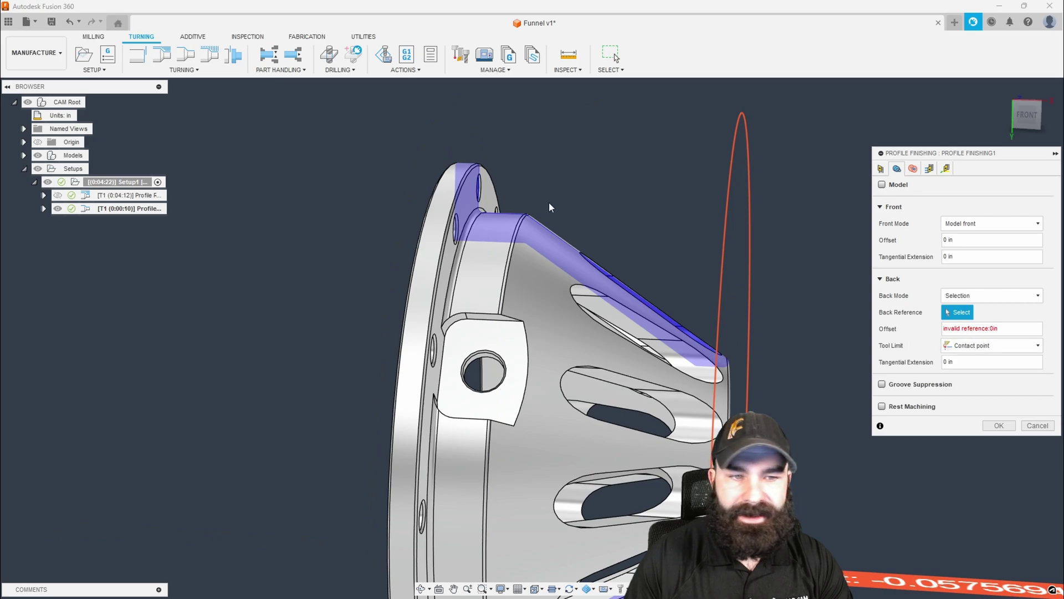
{"action": "left_click", "coordinate": [468, 203]}
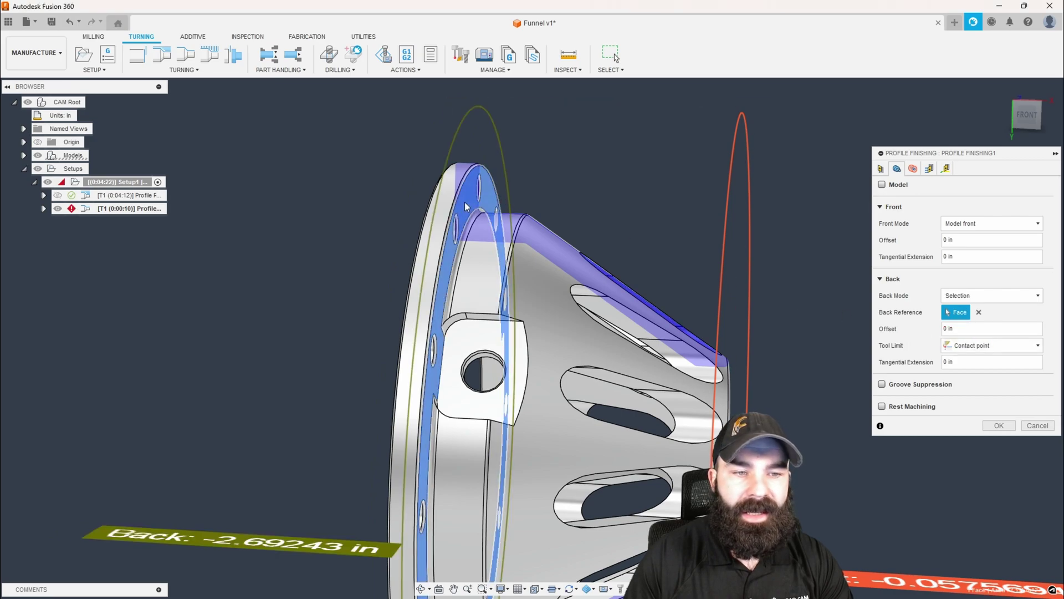
{"action": "left_click", "coordinate": [996, 425]}
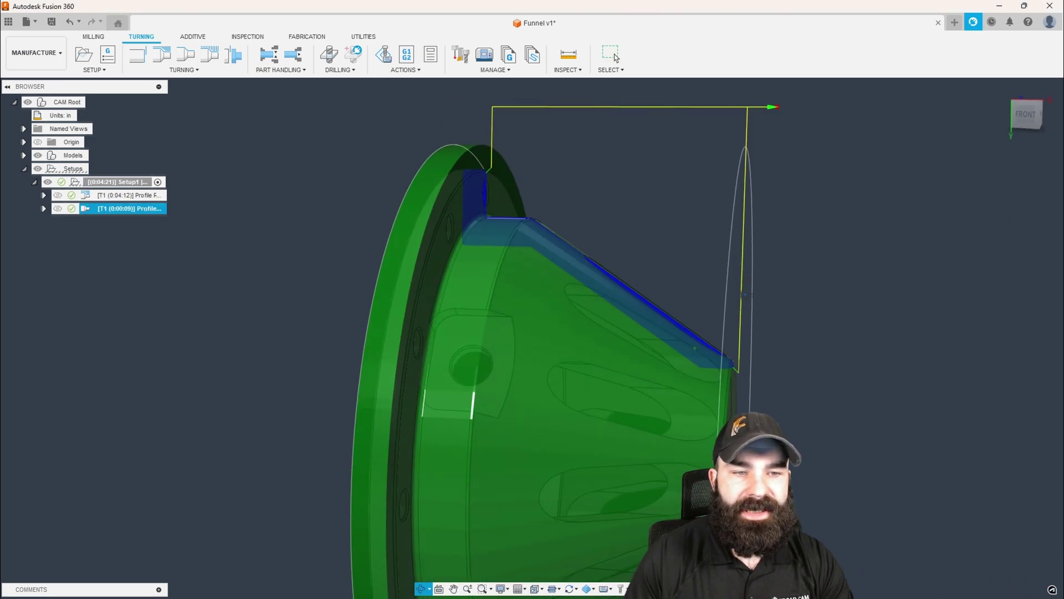
- Examine the finishing toolpath and in-process stock at the flange and at the funnel's small front end
{"action": "scroll", "coordinate": [500, 157], "scroll_direction": "up", "scroll_amount": 5}
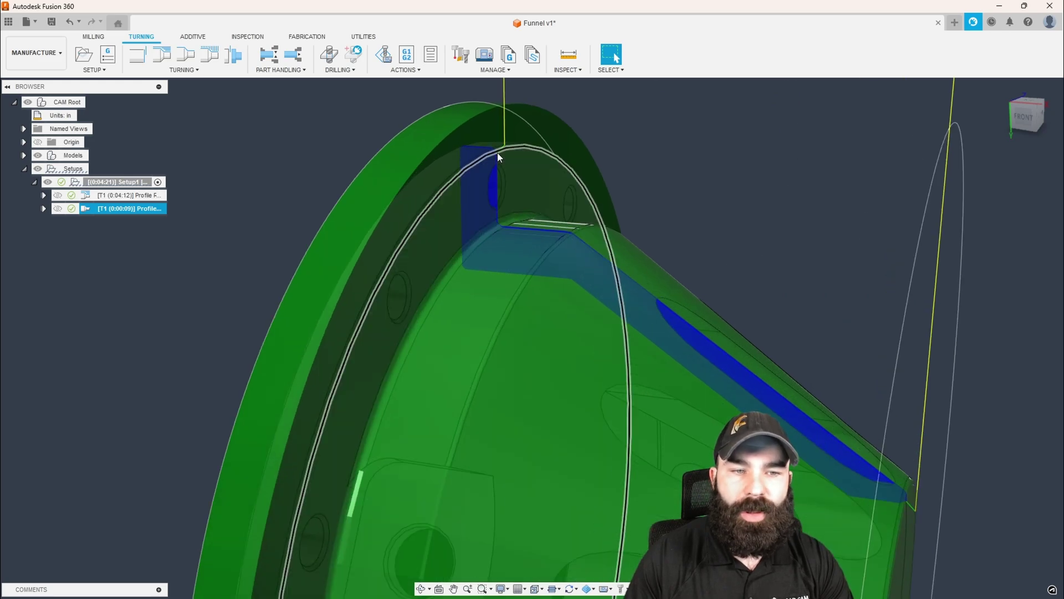
{"action": "scroll", "coordinate": [696, 215], "scroll_direction": "down", "scroll_amount": 1}
{"action": "scroll", "coordinate": [696, 215], "scroll_direction": "down", "scroll_amount": 1}
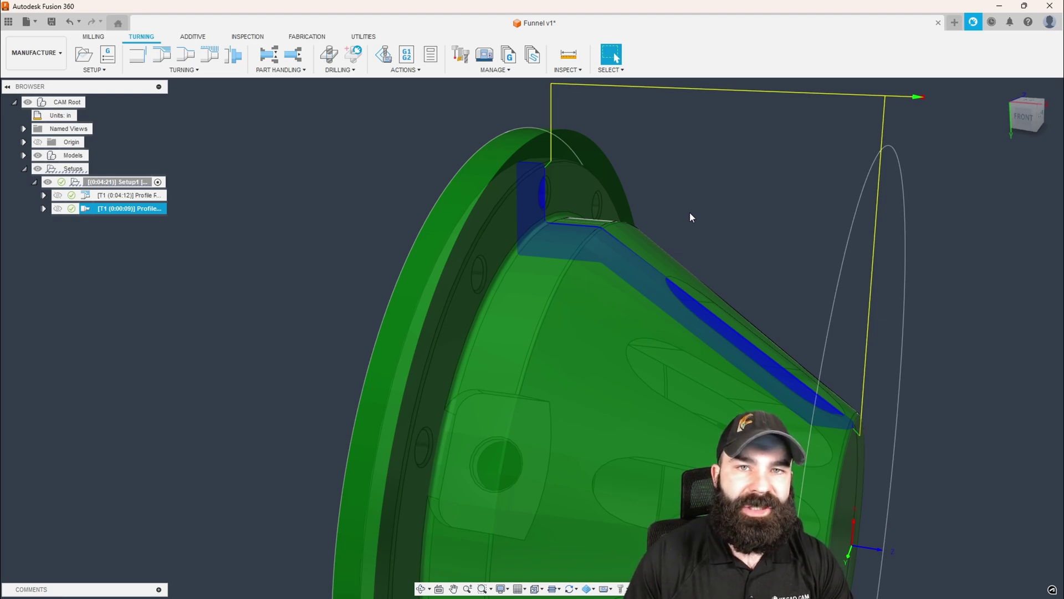
{"action": "scroll", "coordinate": [693, 215], "scroll_direction": "down", "scroll_amount": 1}
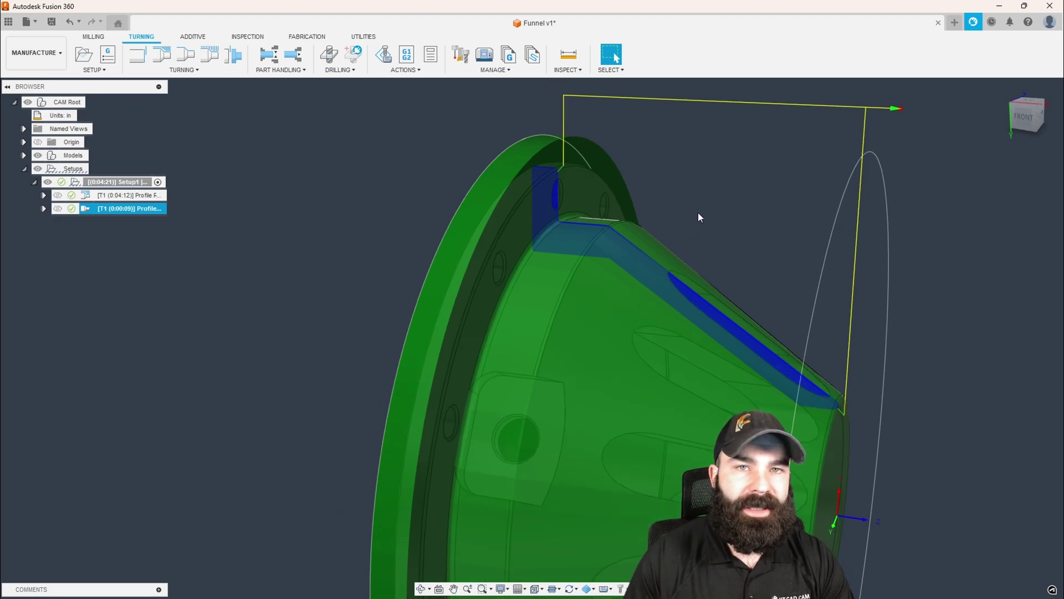
{"action": "left_click", "coordinate": [1024, 118]}
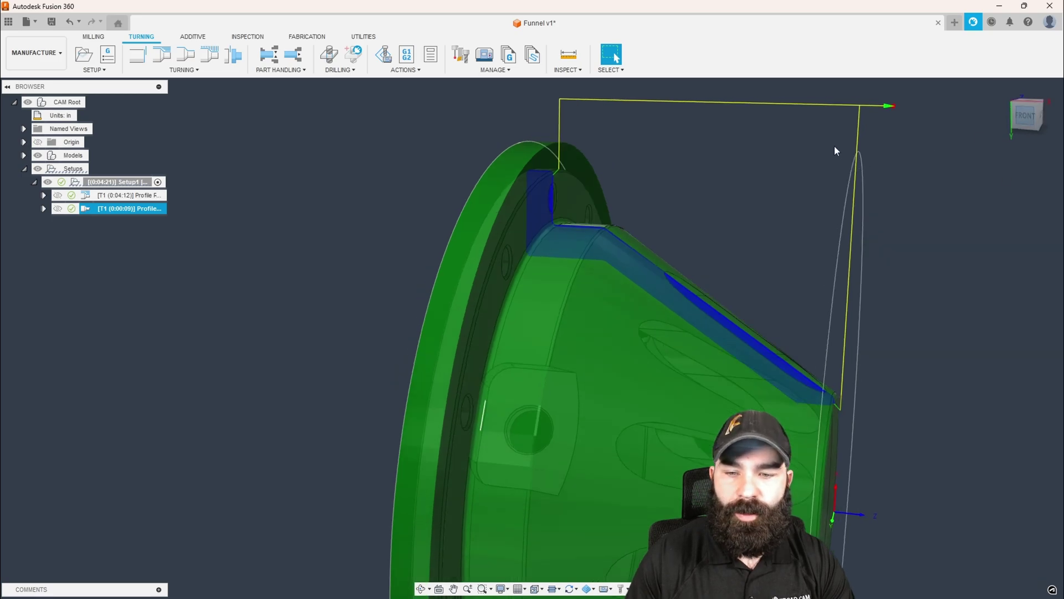
{"action": "scroll", "coordinate": [826, 408], "scroll_direction": "up", "scroll_amount": 8}
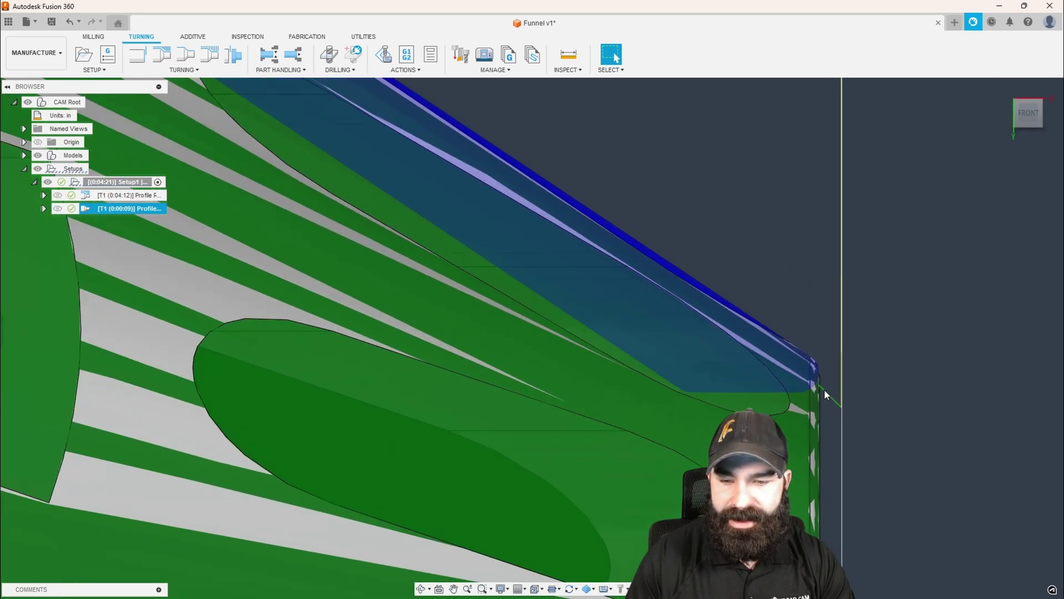
{"action": "scroll", "coordinate": [815, 363], "scroll_direction": "up", "scroll_amount": 2}
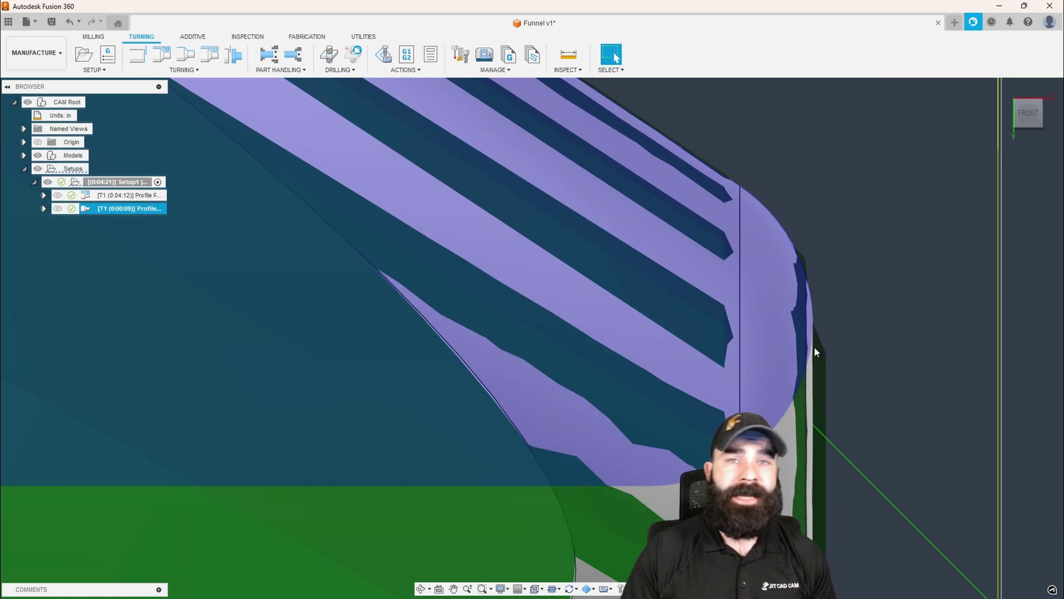
{"action": "scroll", "coordinate": [818, 338], "scroll_direction": "down", "scroll_amount": 8}
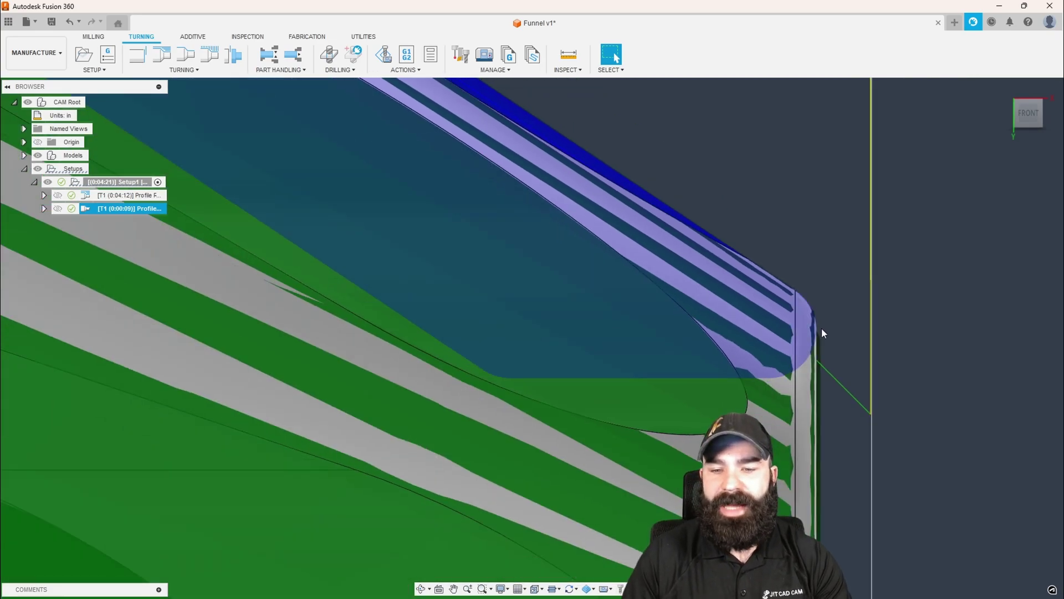
{"action": "scroll", "coordinate": [822, 307], "scroll_direction": "down", "scroll_amount": 3}
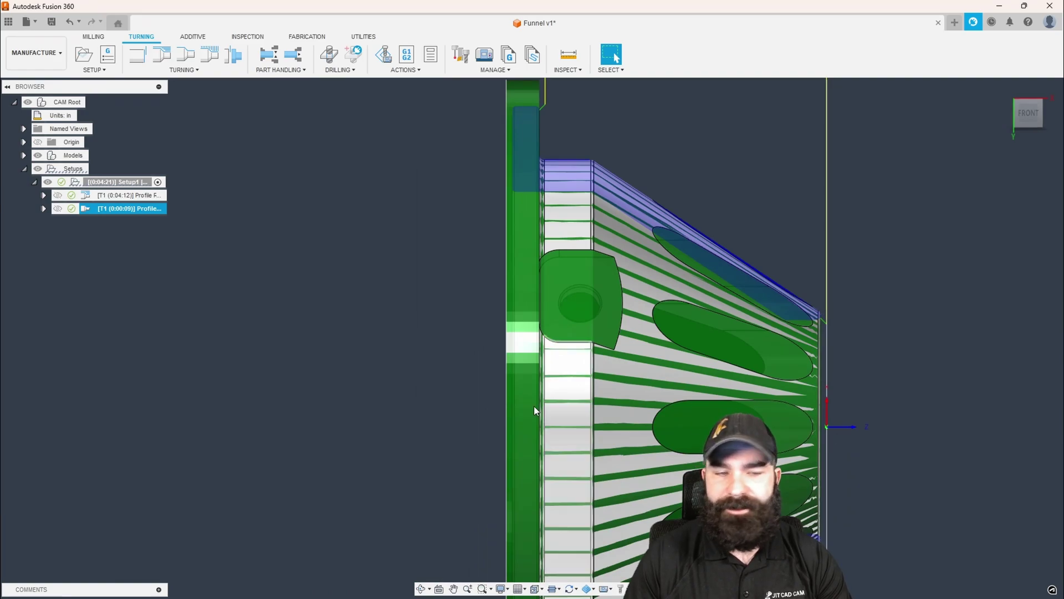
- Set the finishing operation's front mode to Stock front, add a tangential extension to its back boundary, and regenerate the toolpath
{"action": "scroll", "coordinate": [499, 426], "scroll_direction": "down", "scroll_amount": 2}
{"action": "double_click", "coordinate": [87, 209]}
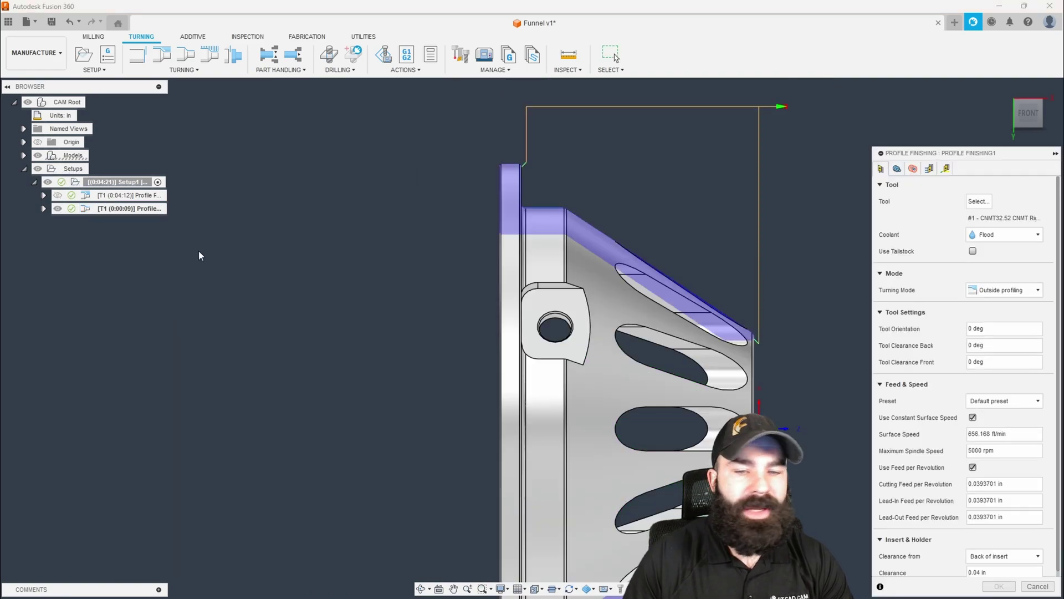
{"action": "left_click", "coordinate": [897, 169]}
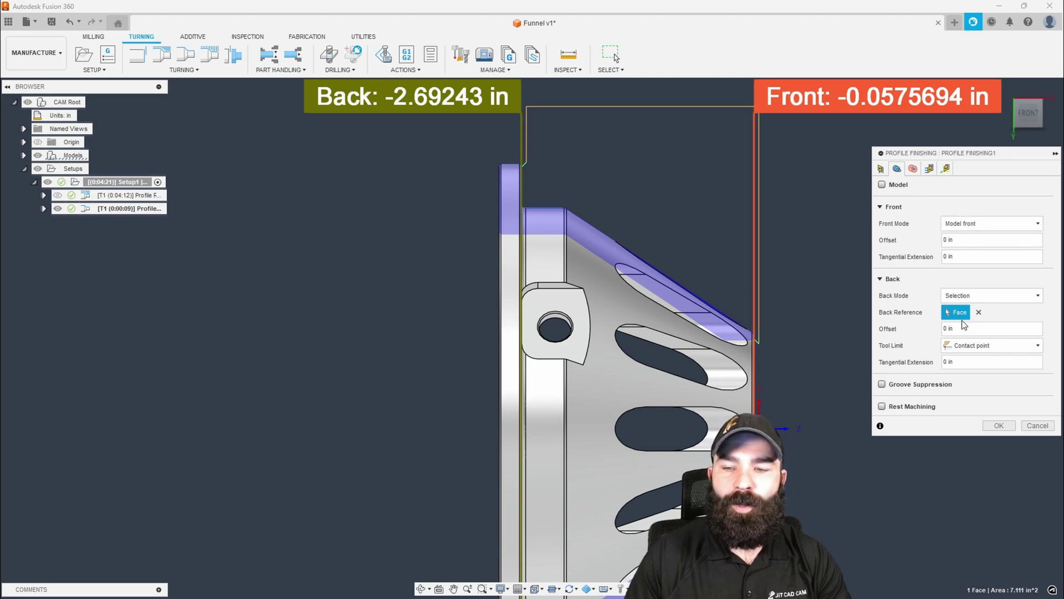
{"action": "left_click", "coordinate": [954, 226]}
{"action": "left_click", "coordinate": [957, 239]}
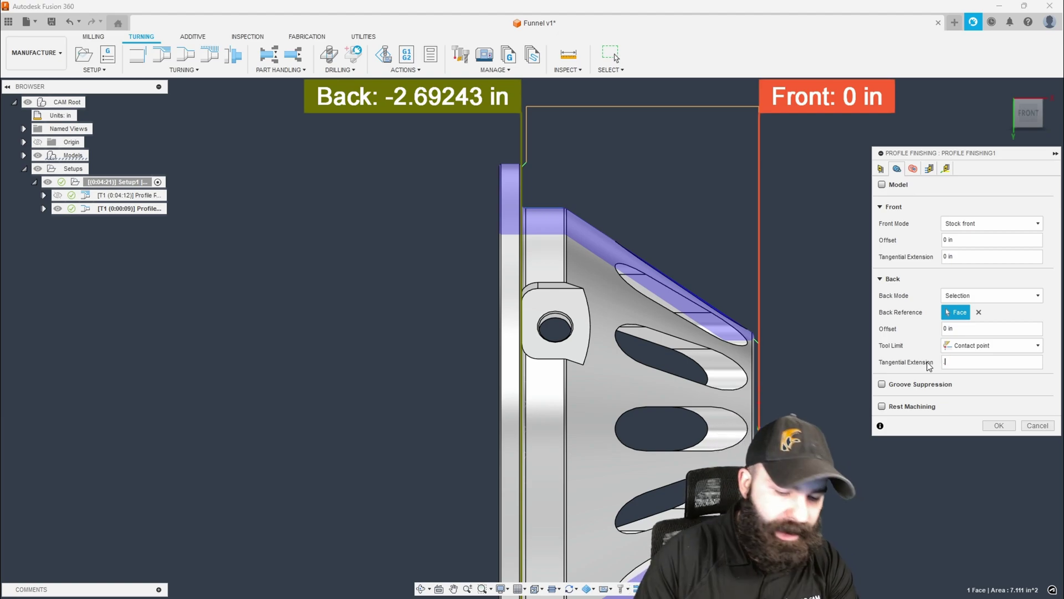
{"action": "key", "text": "Return"}
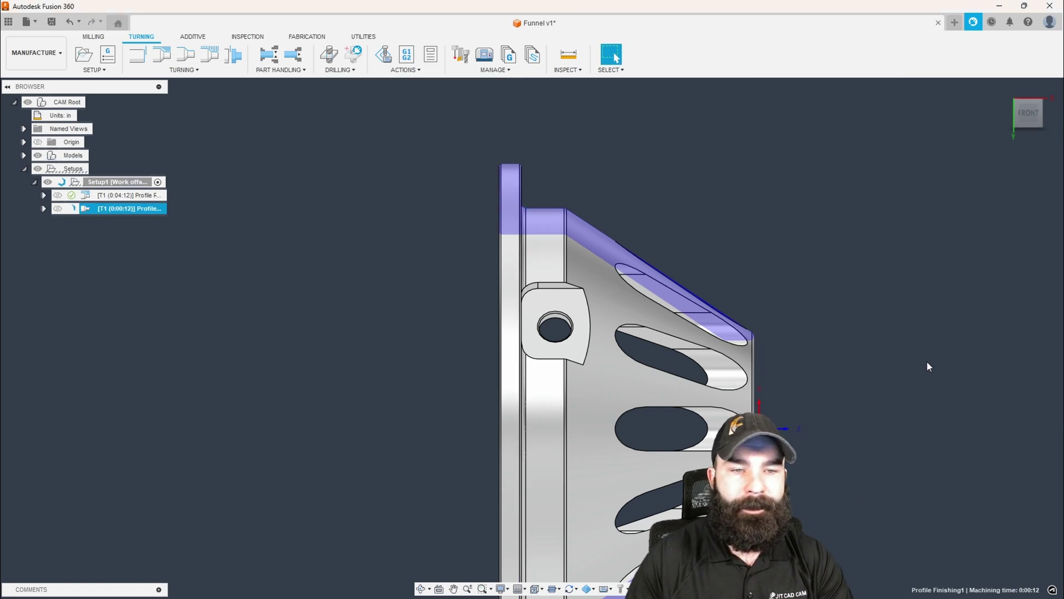
{"action": "scroll", "coordinate": [580, 171], "scroll_direction": "up", "scroll_amount": 3}
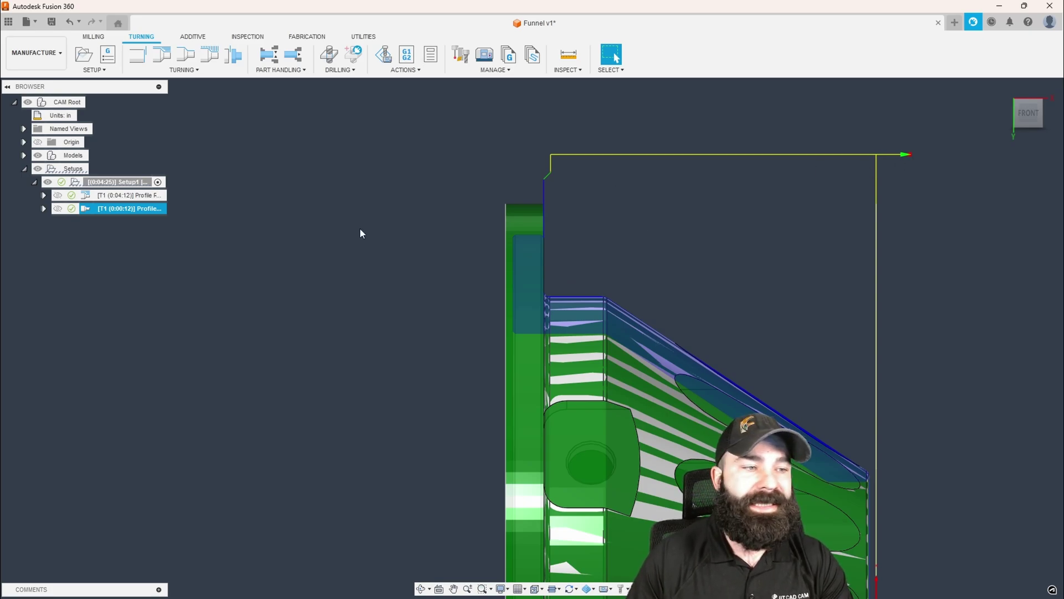
- Set the finishing operation's pass direction to Front to back and regenerate the toolpath
{"action": "double_click", "coordinate": [88, 208]}
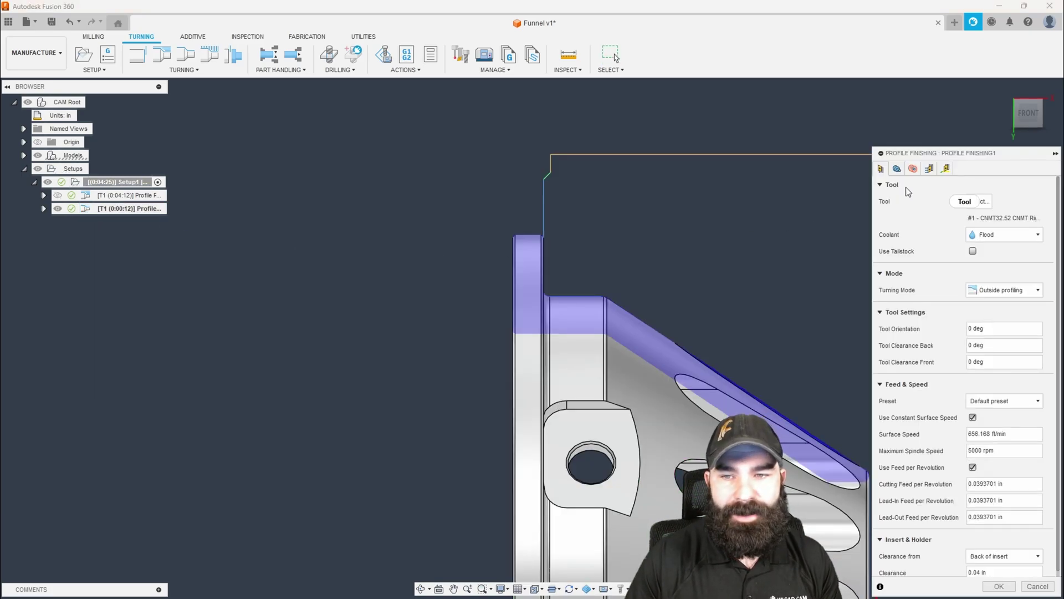
{"action": "left_click", "coordinate": [929, 168]}
{"action": "left_click", "coordinate": [978, 201]}
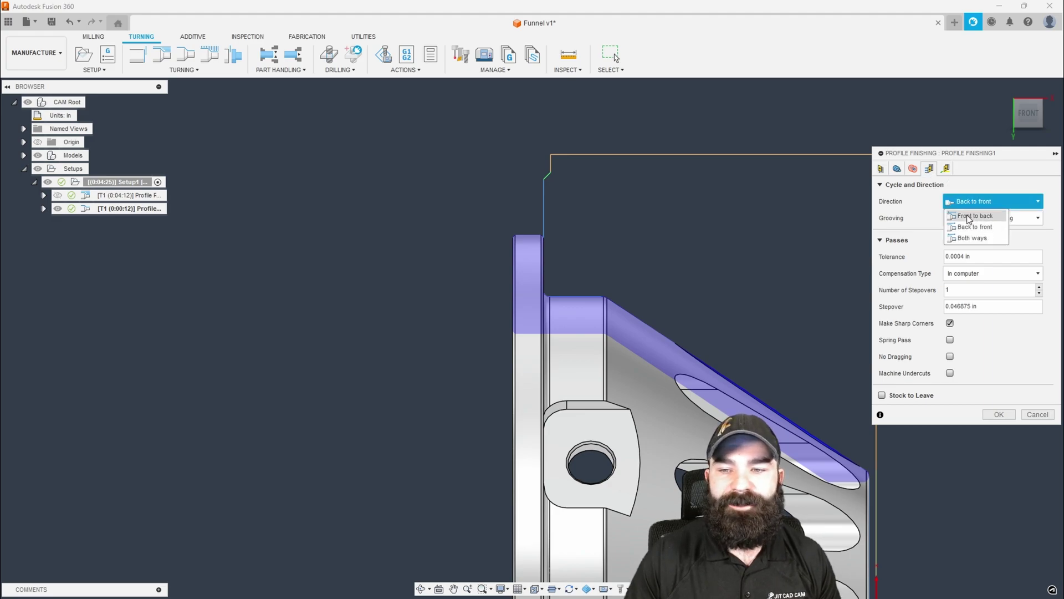
{"action": "left_click", "coordinate": [974, 216]}
{"action": "left_click", "coordinate": [1000, 415]}
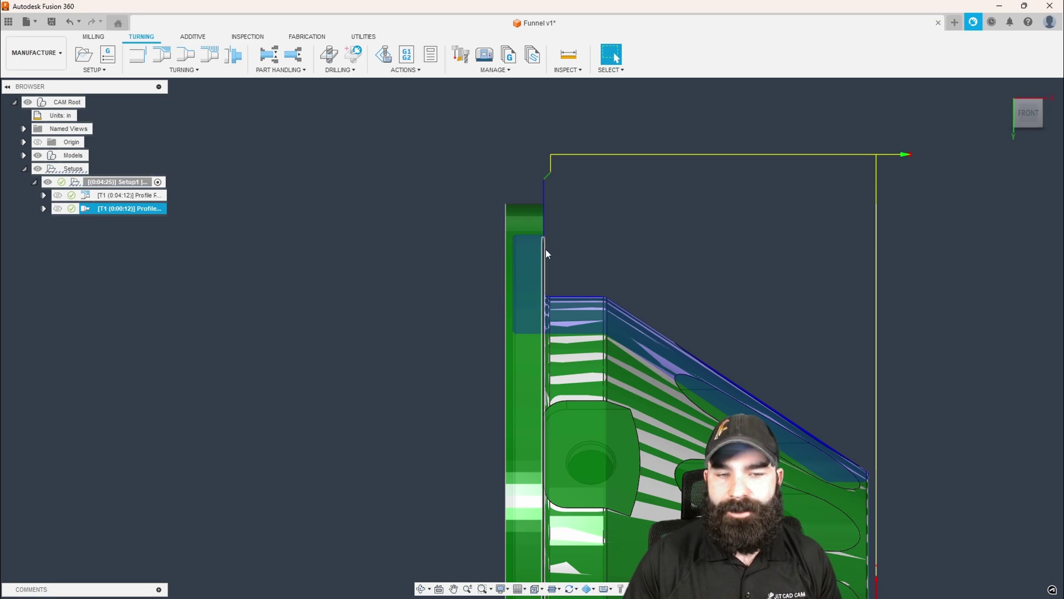
{"action": "scroll", "coordinate": [493, 234], "scroll_direction": "down", "scroll_amount": 2}
{"action": "scroll", "coordinate": [587, 331], "scroll_direction": "down", "scroll_amount": 2}
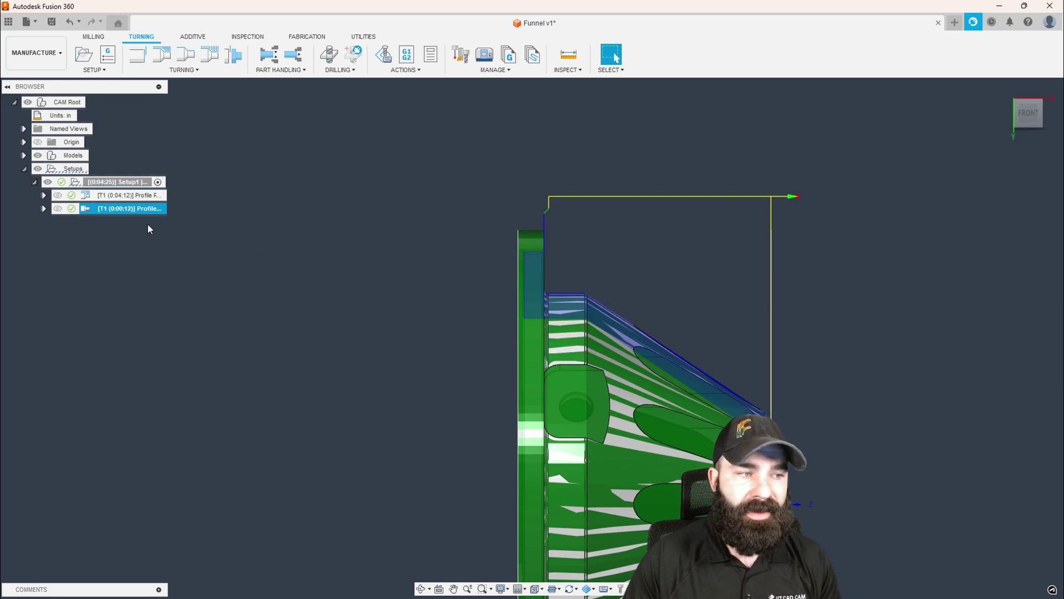
- Return the finishing operation's pass direction to Back to front and regenerate the toolpath
{"action": "double_click", "coordinate": [91, 209]}
{"action": "left_click", "coordinate": [992, 201]}
{"action": "left_click", "coordinate": [975, 223]}
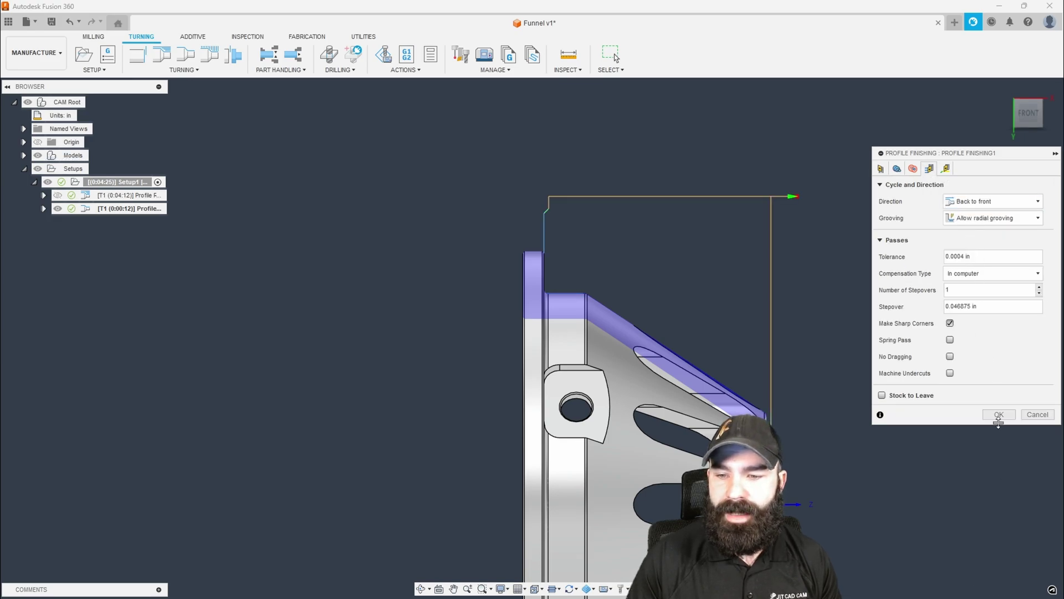
{"action": "left_click", "coordinate": [999, 415]}
- Simulate the whole setup with Comparison stock colorization and stop on collision enabled, inspect the machined funnel, and exit the simulation
{"action": "left_click", "coordinate": [107, 183]}
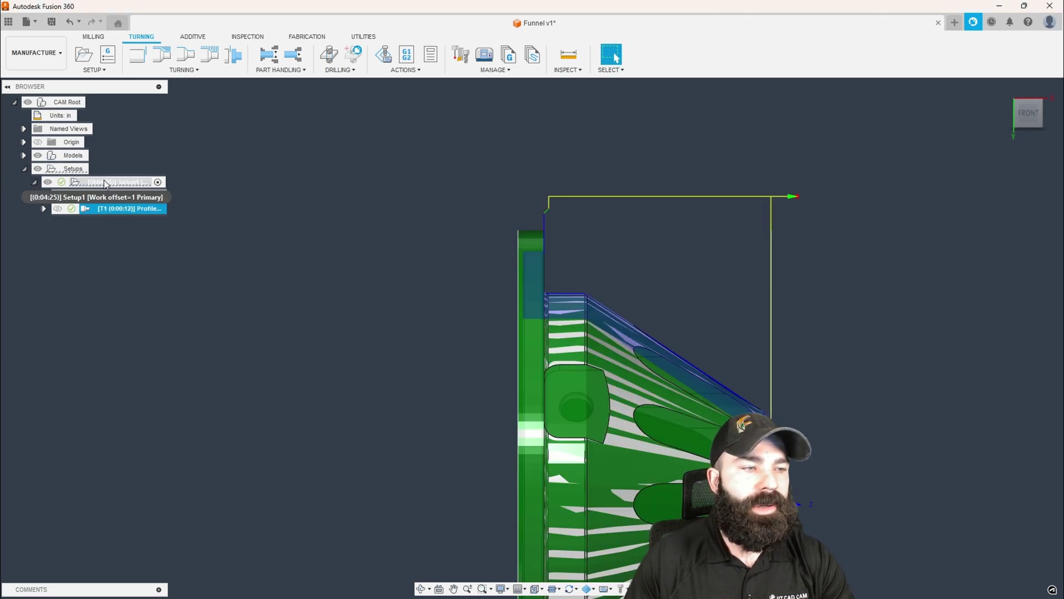
{"action": "left_click", "coordinate": [383, 54]}
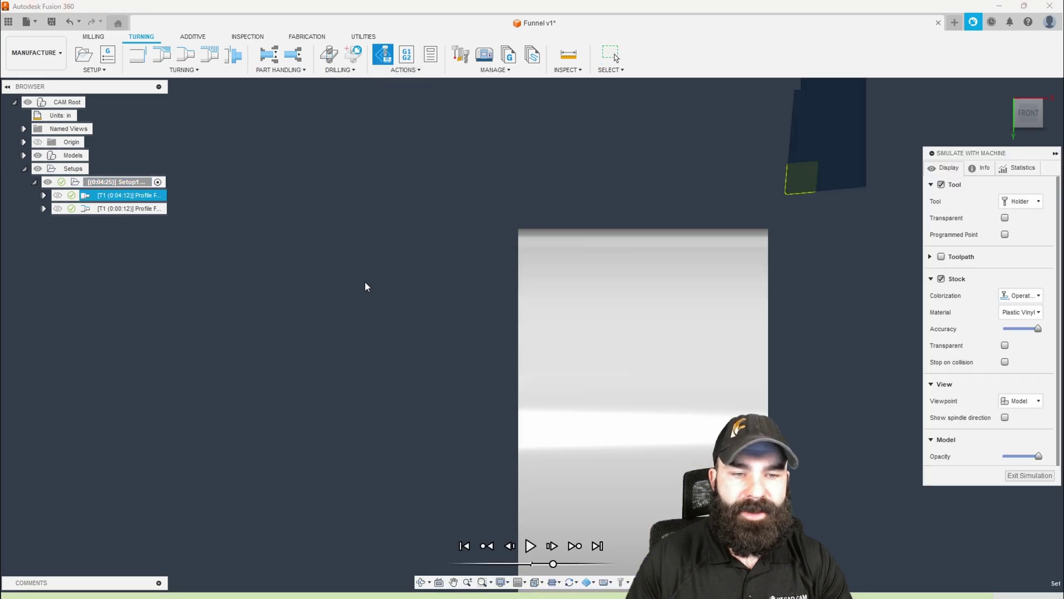
{"action": "left_click", "coordinate": [1036, 295]}
{"action": "left_click", "coordinate": [1026, 342]}
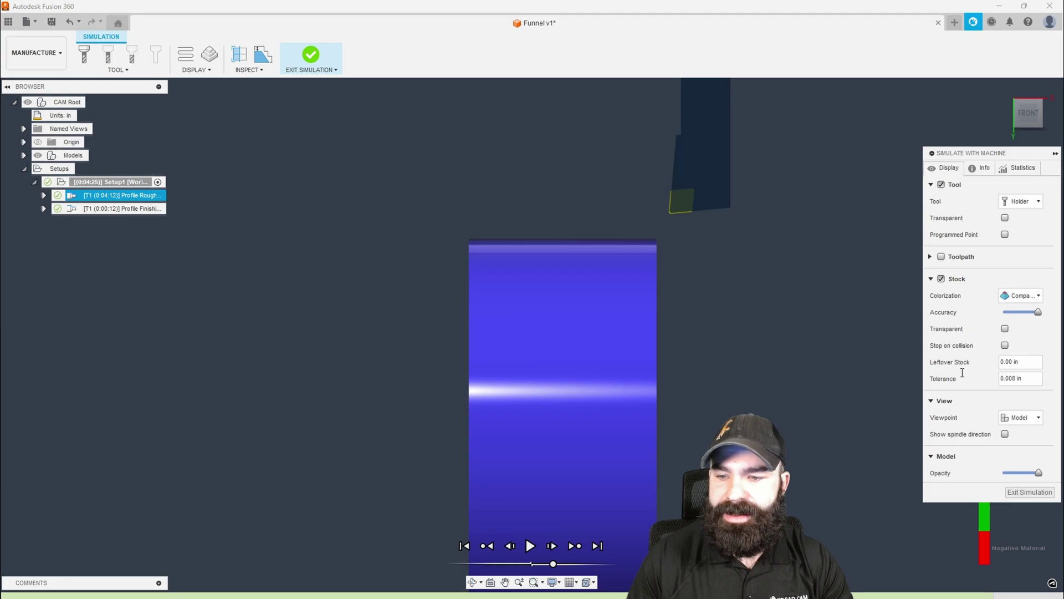
{"action": "left_click", "coordinate": [1004, 344]}
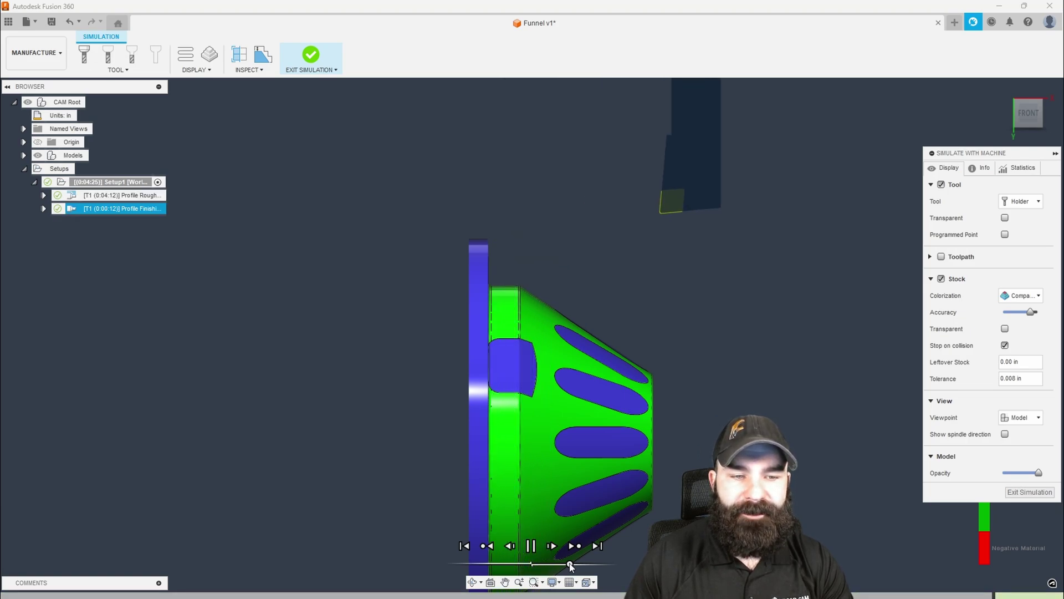
{"action": "middle_click_drag", "start_coordinate": [571, 499], "coordinate": [477, 499], "text": "shift"}
{"action": "middle_click_drag", "start_coordinate": [621, 404], "coordinate": [613, 404], "text": "shift"}
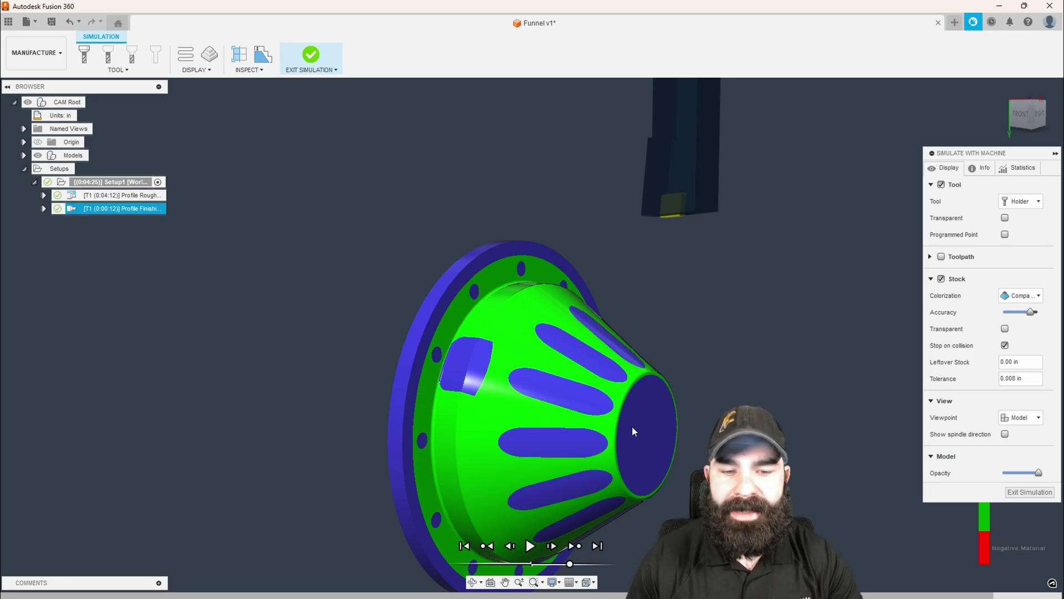
{"action": "left_click", "coordinate": [1025, 491]}
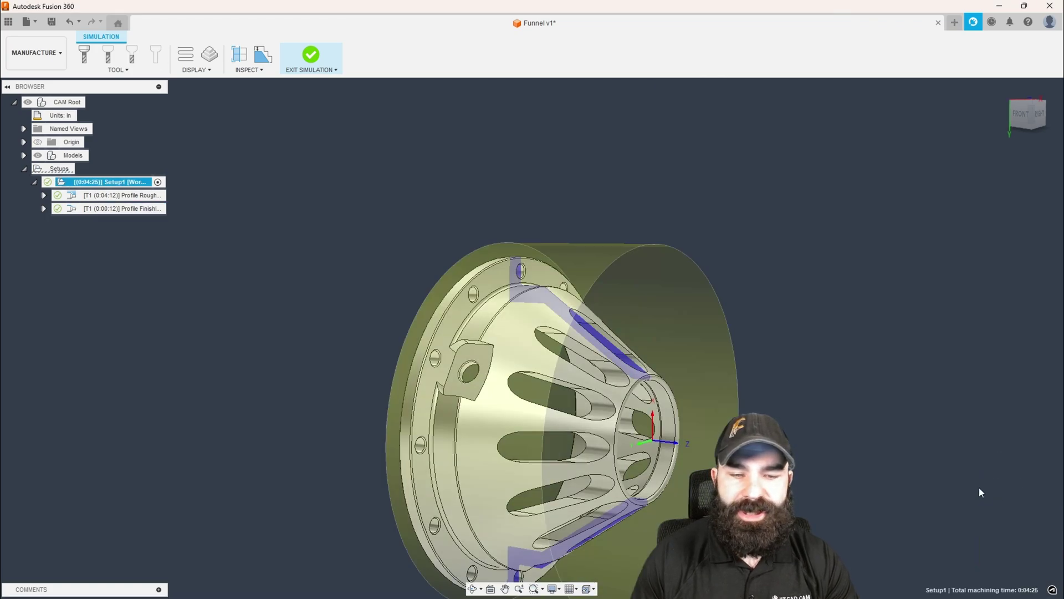
- Examine the funnel's small front bore and its interior from the flange side within the stock
{"action": "left_click", "coordinate": [1021, 115]}
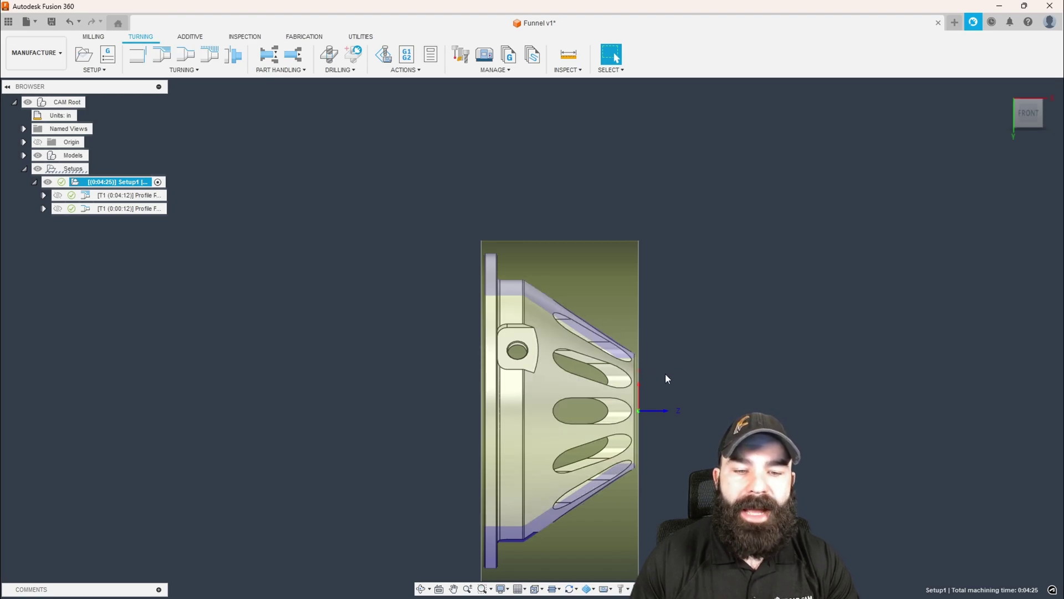
{"action": "middle_click_drag", "start_coordinate": [665, 373], "coordinate": [625, 371], "text": "shift"}
{"action": "scroll", "coordinate": [630, 377], "scroll_direction": "up", "scroll_amount": 3}
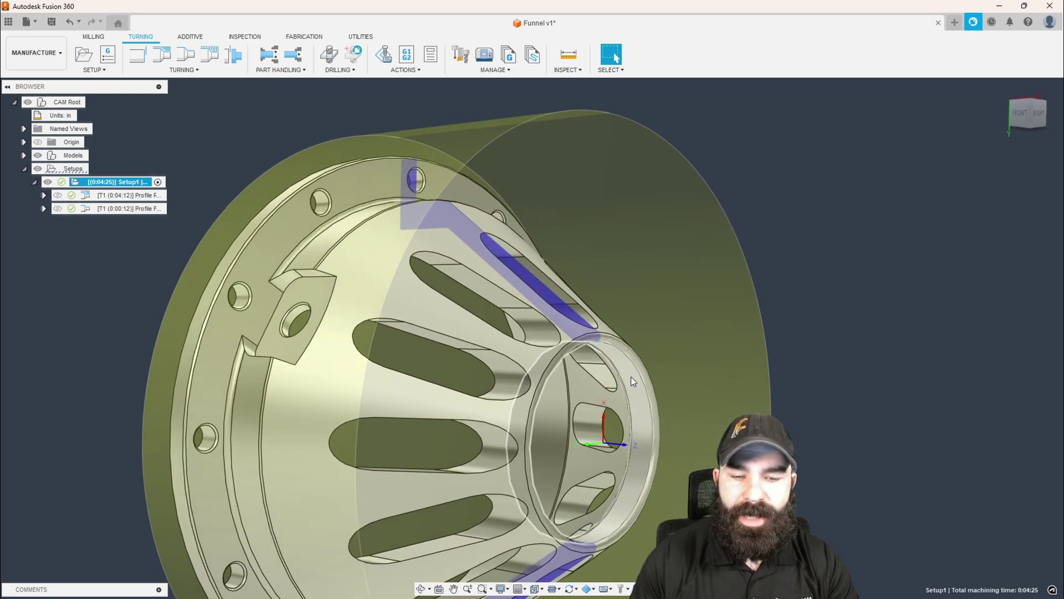
{"action": "scroll", "coordinate": [630, 377], "scroll_direction": "up", "scroll_amount": 2}
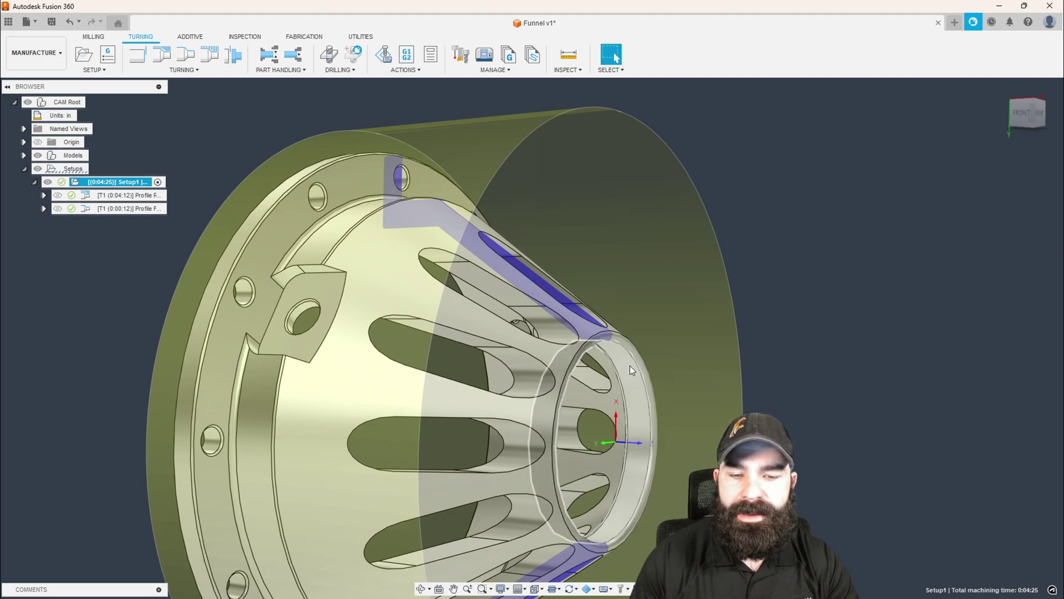
{"action": "scroll", "coordinate": [638, 369], "scroll_direction": "down", "scroll_amount": 2}
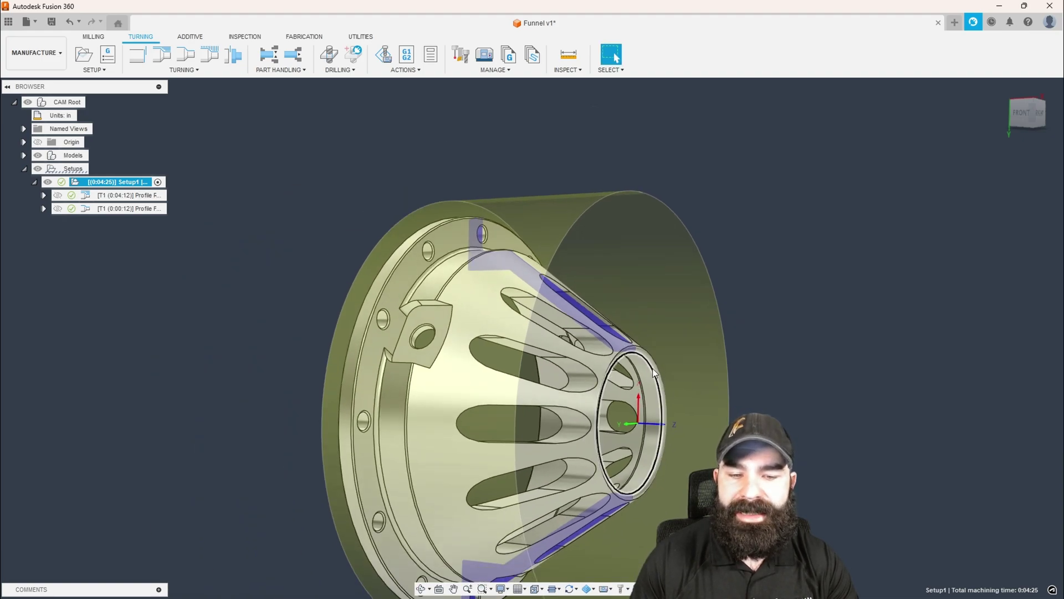
{"action": "middle_click_drag", "start_coordinate": [641, 372], "coordinate": [527, 394], "text": "shift"}
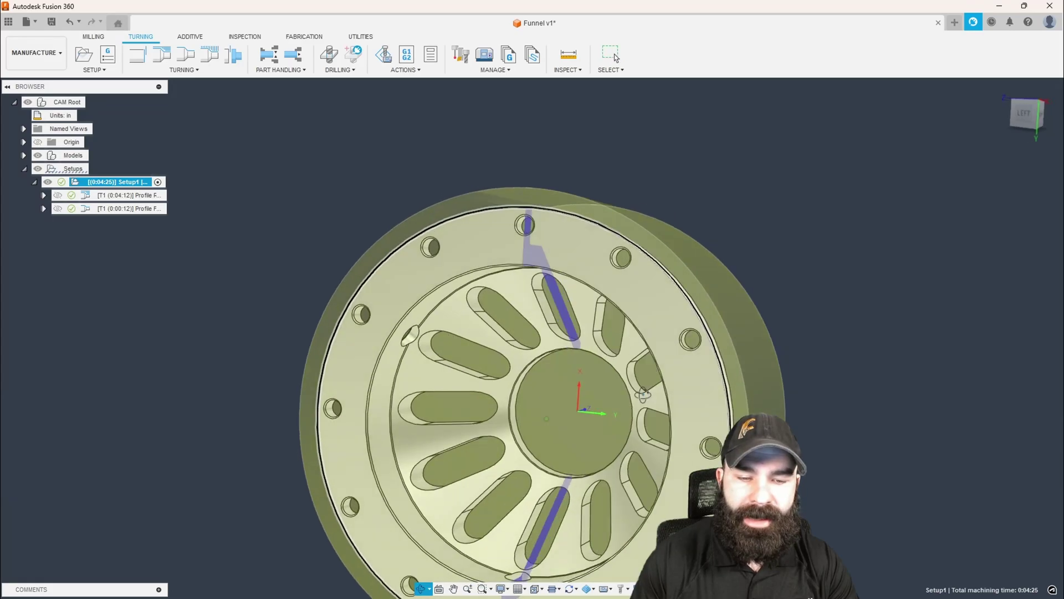
{"action": "scroll", "coordinate": [494, 388], "scroll_direction": "up", "scroll_amount": 2}
{"action": "scroll", "coordinate": [495, 388], "scroll_direction": "up", "scroll_amount": 1}
{"action": "scroll", "coordinate": [528, 384], "scroll_direction": "down", "scroll_amount": 3}
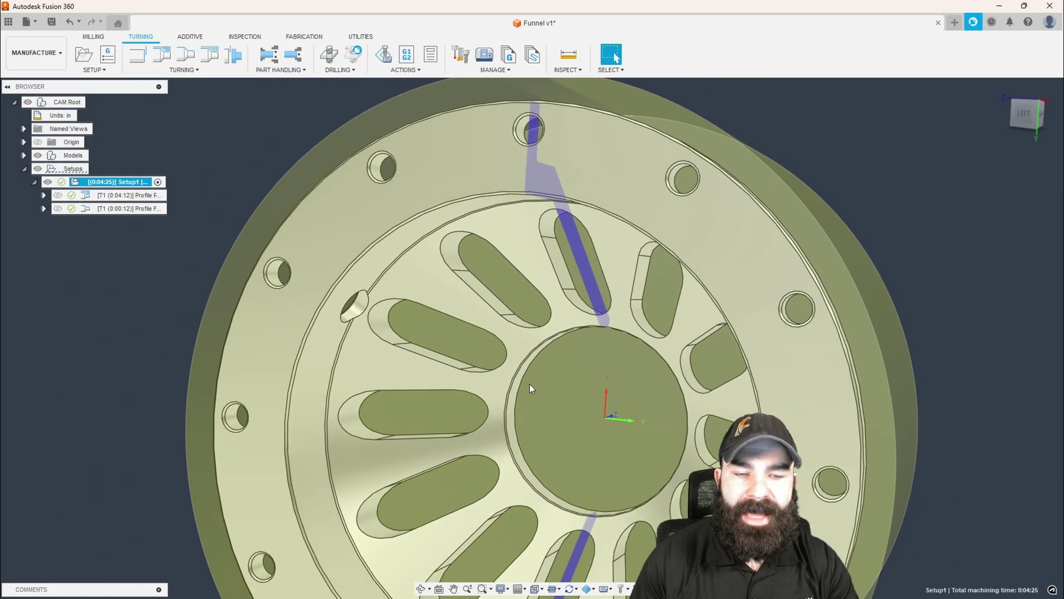
{"action": "middle_click_drag", "start_coordinate": [614, 391], "coordinate": [370, 219], "text": "shift"}
{"action": "left_click", "coordinate": [327, 181]}
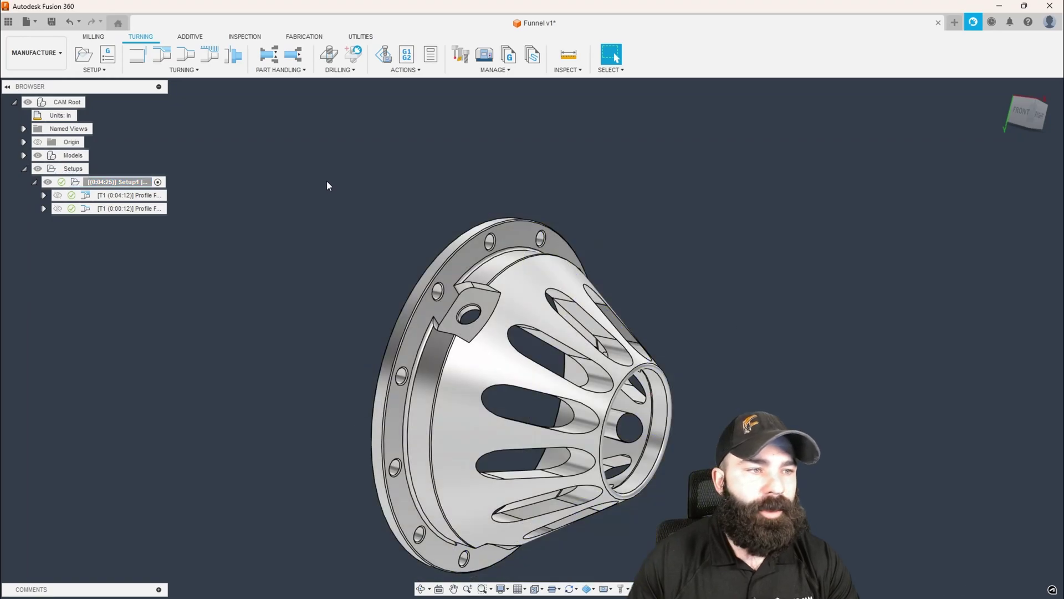
- Create a drilling operation with the 1 in 118° drill from the sample library and select the small front bore's inner face
{"action": "left_click", "coordinate": [330, 55]}
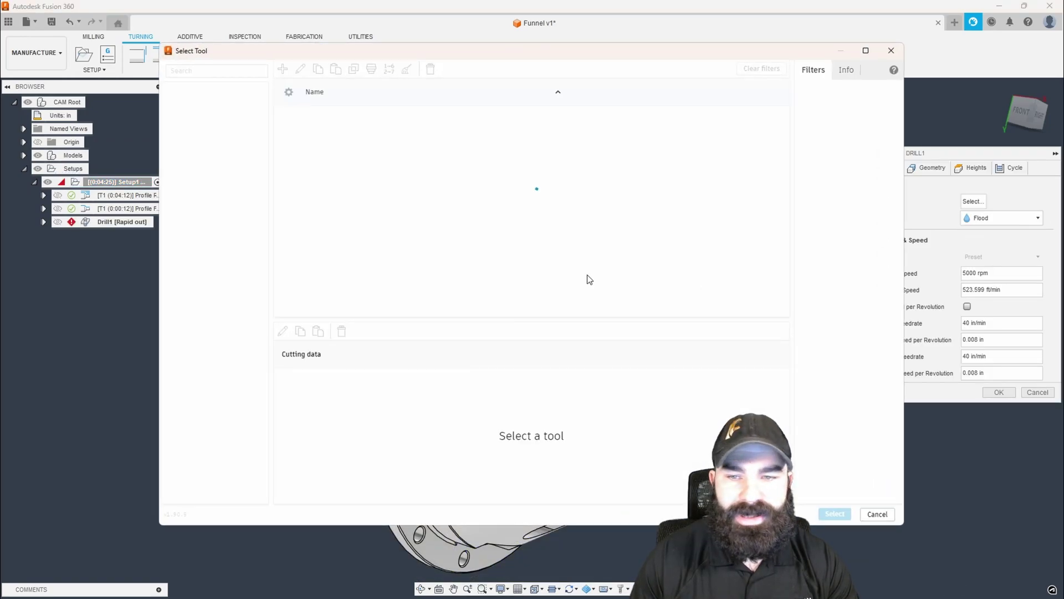
{"action": "left_click", "coordinate": [226, 198]}
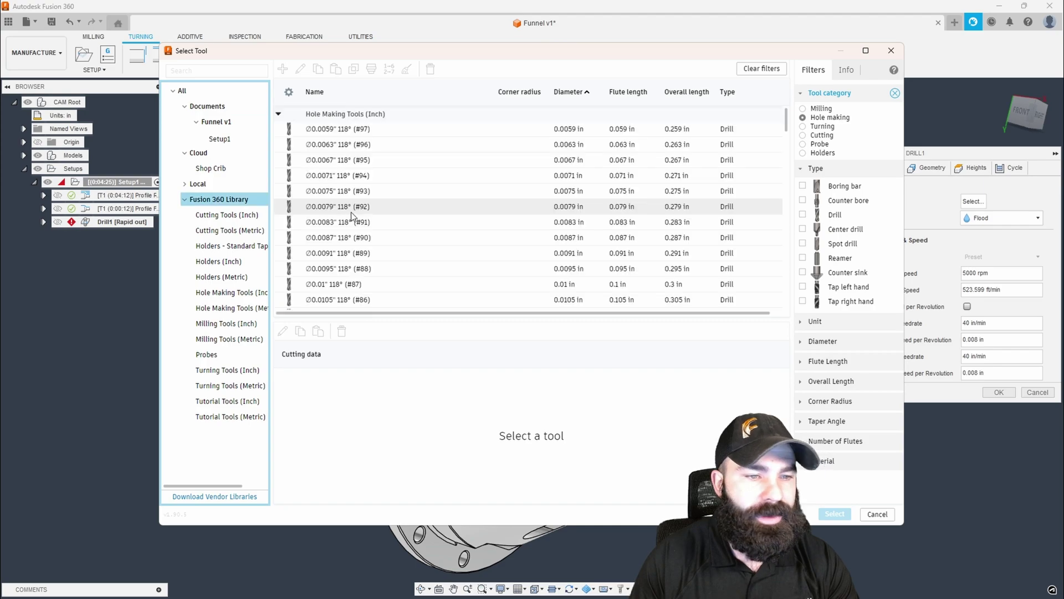
{"action": "left_click", "coordinate": [571, 92]}
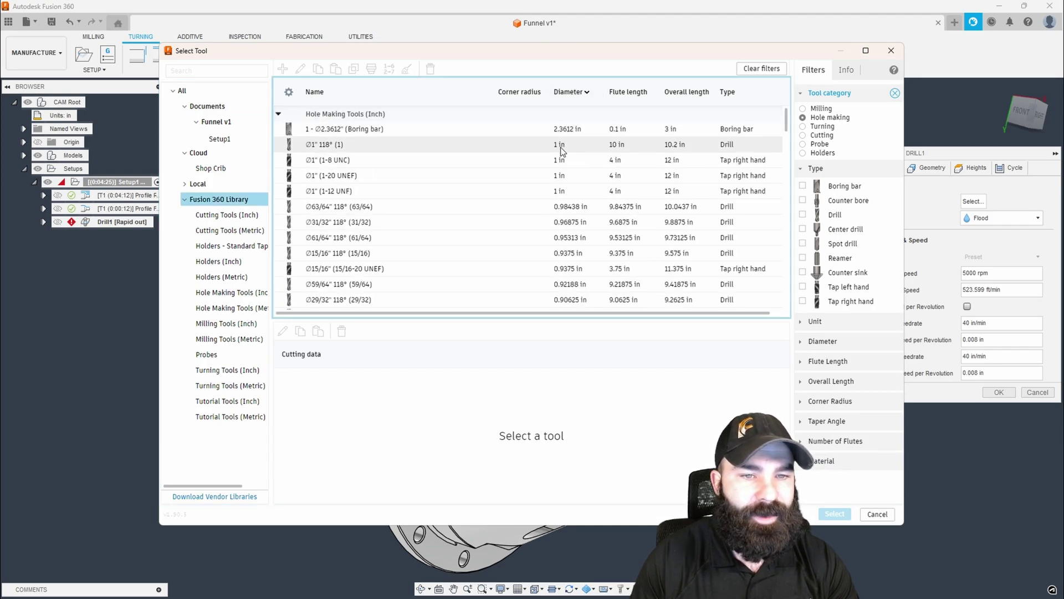
{"action": "left_click", "coordinate": [411, 143]}
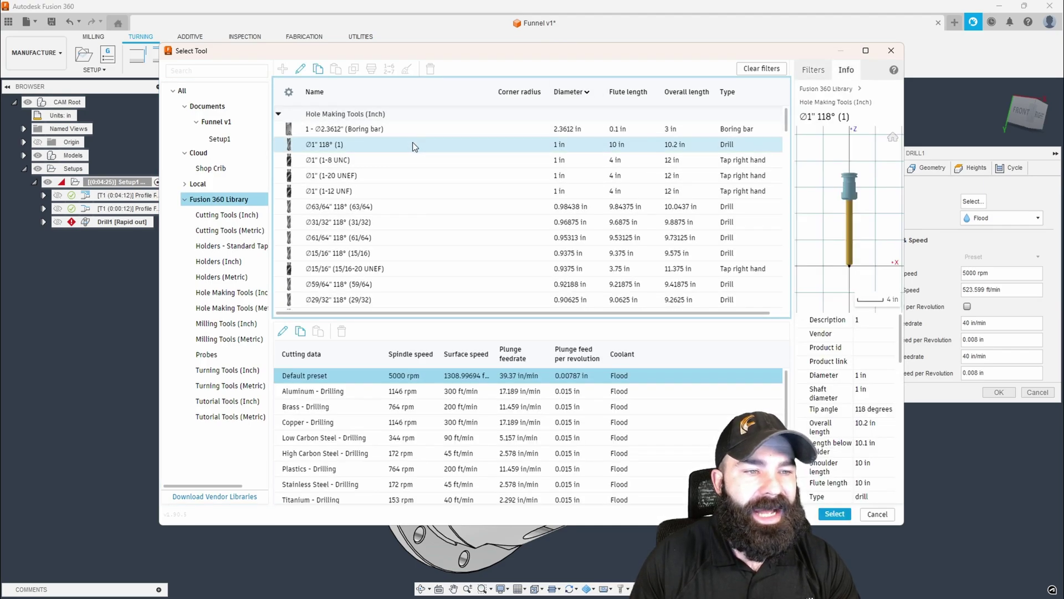
{"action": "left_click", "coordinate": [834, 514]}
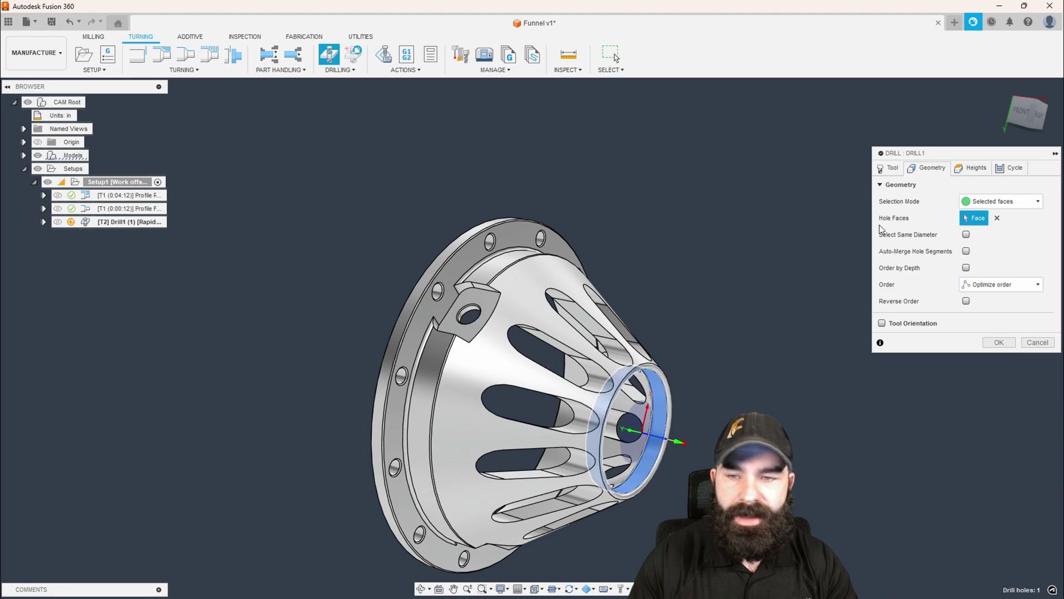
- Enable auto-merging of hole segments for the drilling operation and compare the resulting hole extents at the front bore
{"action": "left_click", "coordinate": [1018, 113]}
{"action": "scroll", "coordinate": [607, 407], "scroll_direction": "up", "scroll_amount": 10}
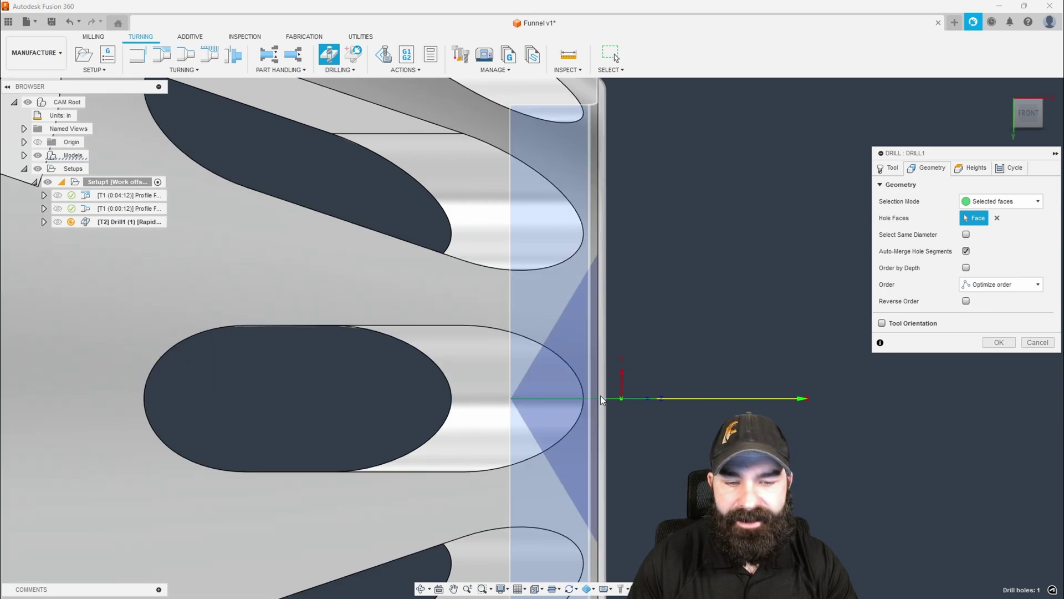
{"action": "left_click", "coordinate": [966, 251]}
{"action": "middle_click_drag", "start_coordinate": [801, 297], "coordinate": [720, 337], "text": "shift"}
{"action": "left_click", "coordinate": [966, 252]}
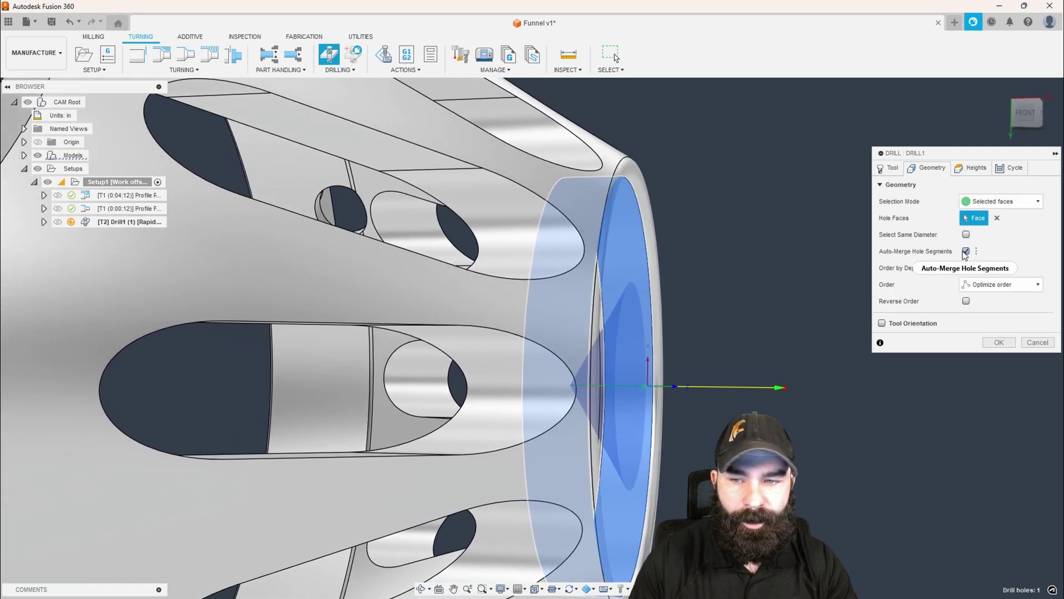
- Set the drilling operation's top height to Model top and check the drill start at the funnel's front edge
{"action": "left_click", "coordinate": [971, 167]}
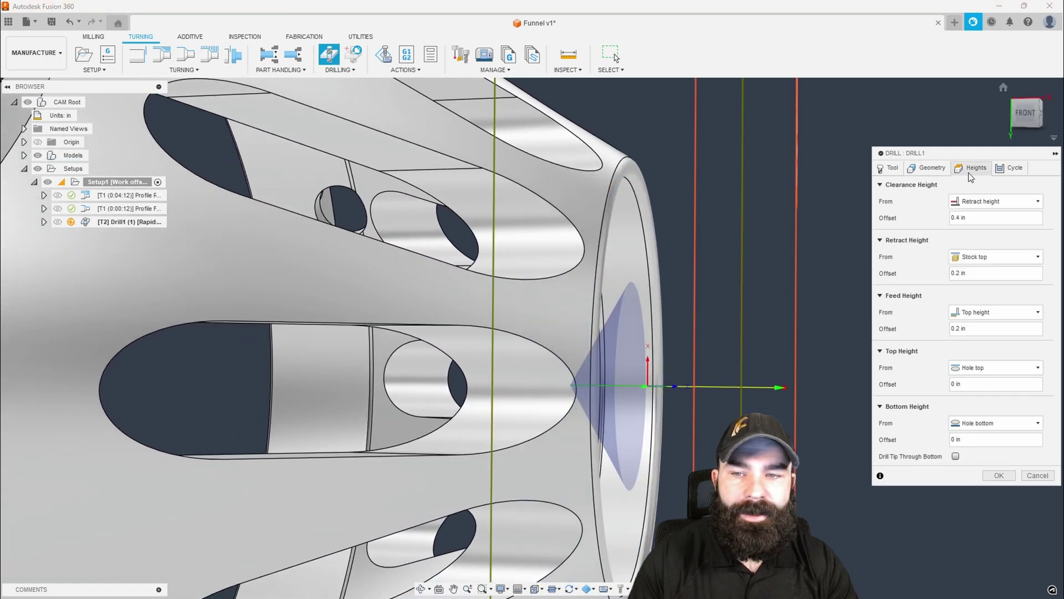
{"action": "left_click", "coordinate": [967, 371]}
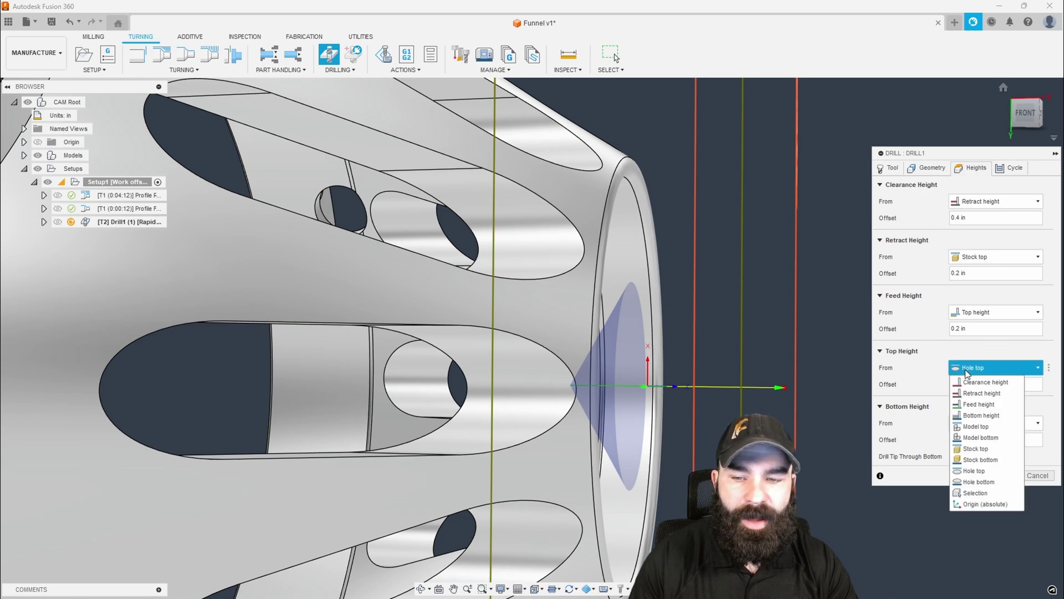
{"action": "left_click", "coordinate": [977, 426]}
{"action": "scroll", "coordinate": [633, 288], "scroll_direction": "up", "scroll_amount": 3}
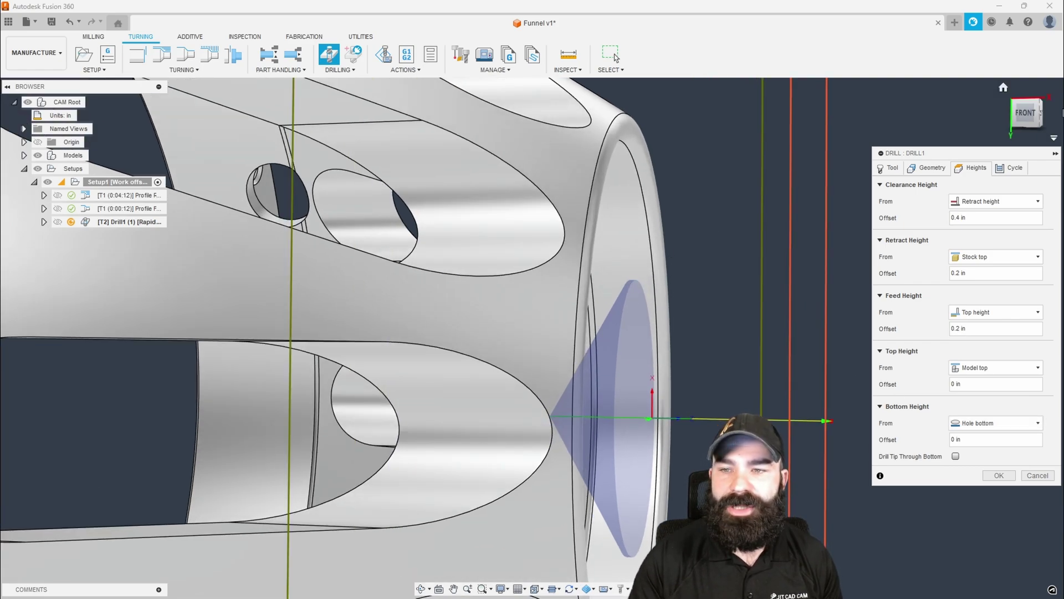
{"action": "scroll", "coordinate": [676, 368], "scroll_direction": "up", "scroll_amount": 6}
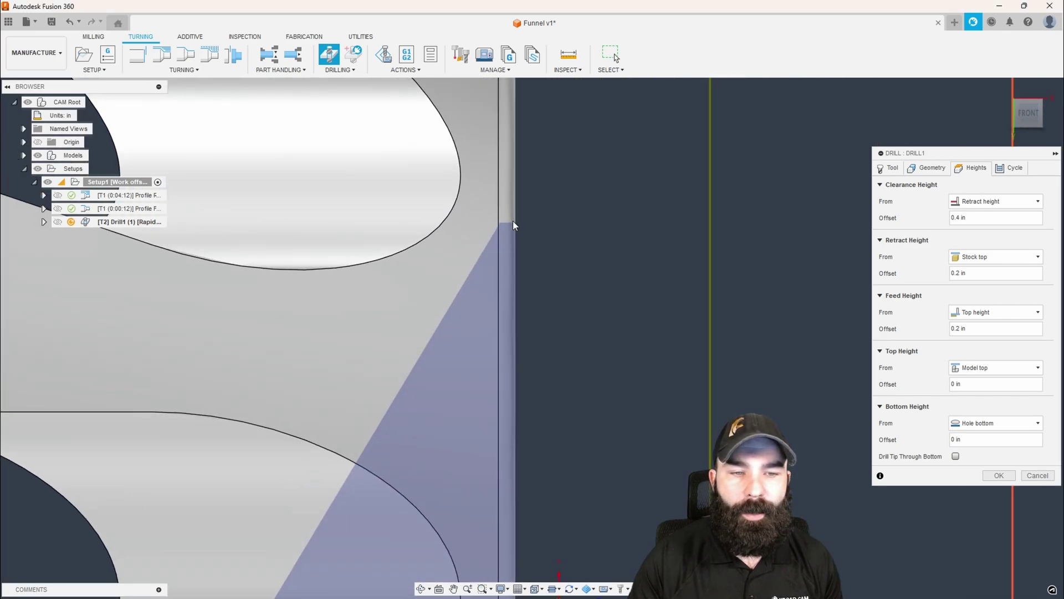
{"action": "scroll", "coordinate": [705, 278], "scroll_direction": "down", "scroll_amount": 3}
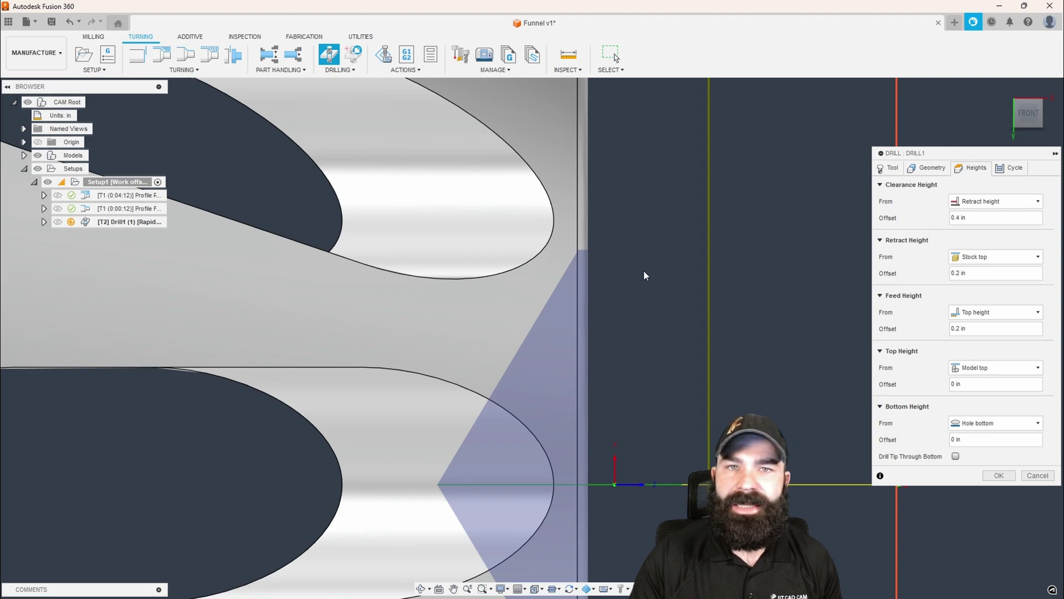
- Let the drill tip pass through the hole bottom with a 0.1 in break-through depth and generate the drilling toolpath
{"action": "scroll", "coordinate": [689, 279], "scroll_direction": "up", "scroll_amount": 2}
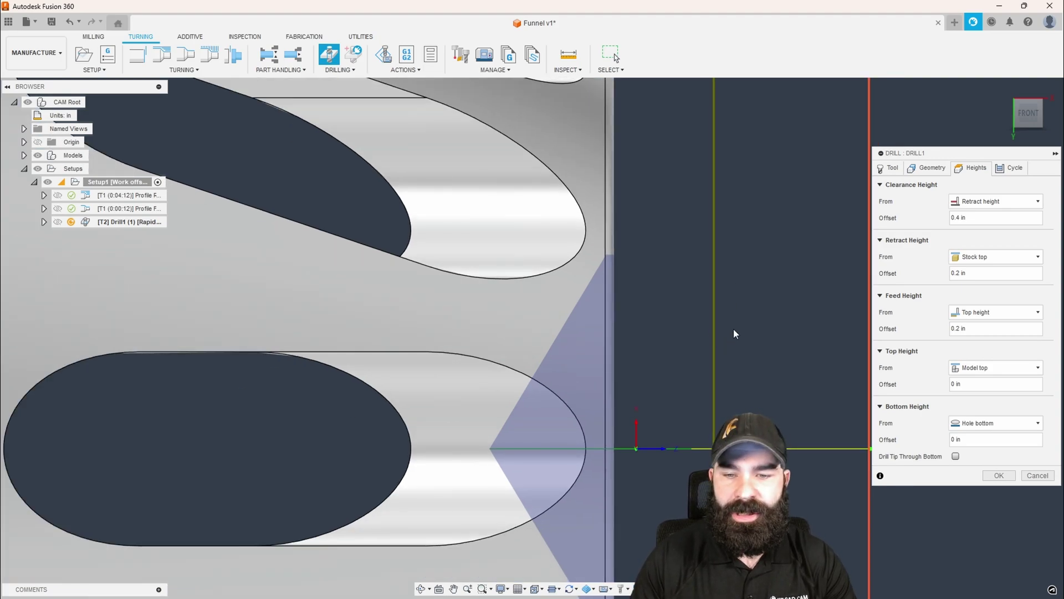
{"action": "scroll", "coordinate": [733, 336], "scroll_direction": "down", "scroll_amount": 1}
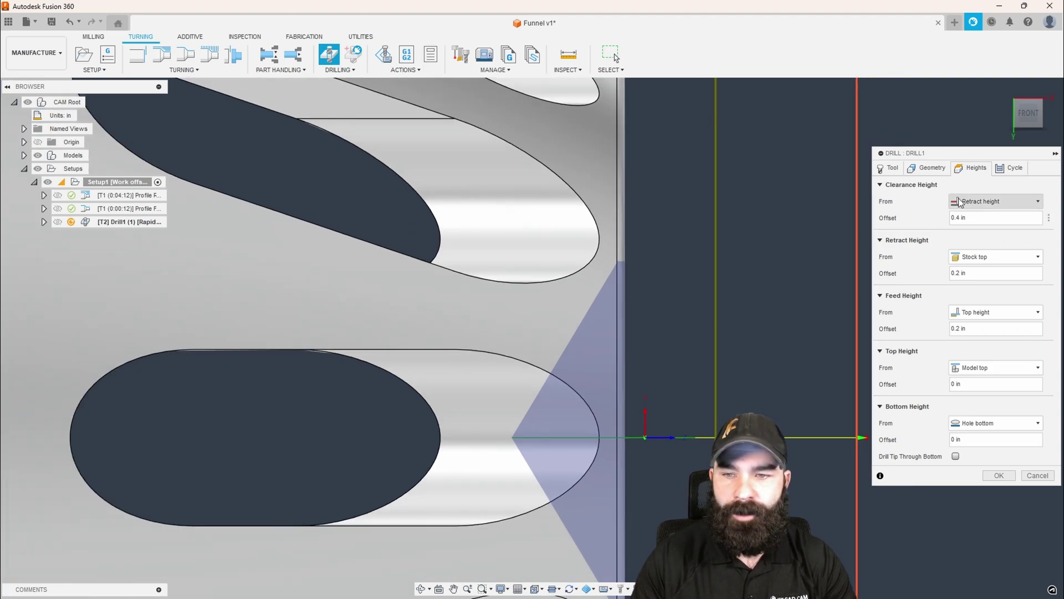
{"action": "left_click", "coordinate": [955, 456]}
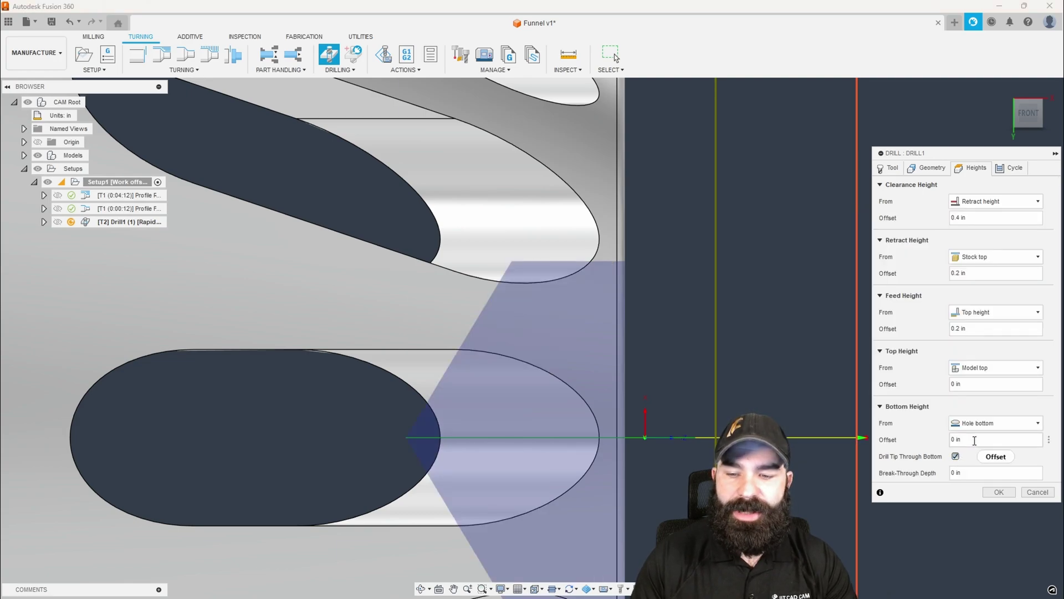
{"action": "left_click", "coordinate": [973, 472]}
{"action": "key", "text": "BackSpace"}
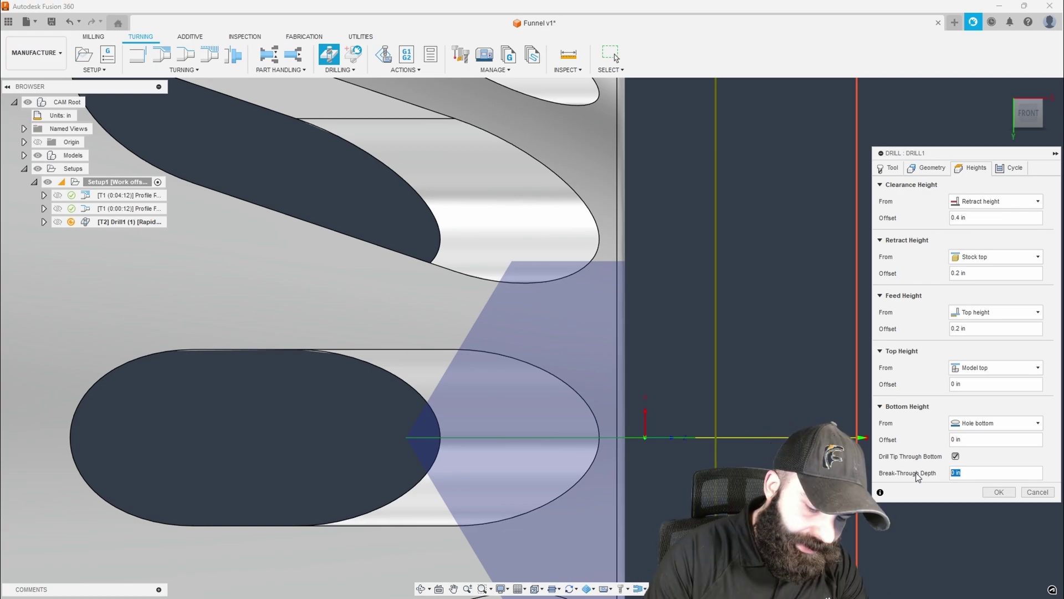
{"action": "type", "text": ".1"}
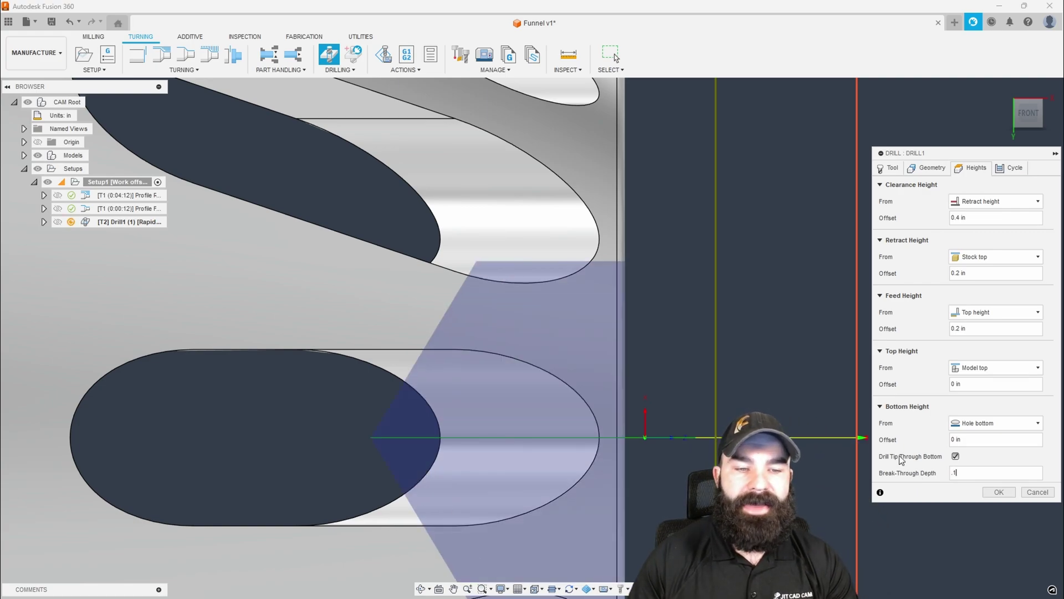
{"action": "scroll", "coordinate": [661, 277], "scroll_direction": "down", "scroll_amount": 2}
{"action": "scroll", "coordinate": [661, 274], "scroll_direction": "down", "scroll_amount": 1}
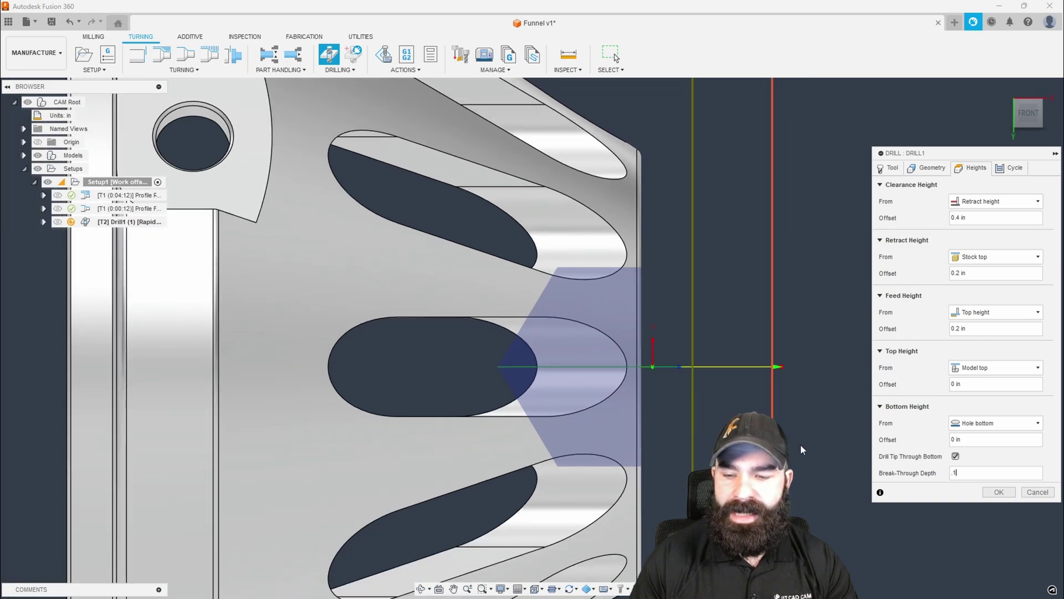
{"action": "left_click", "coordinate": [999, 492]}
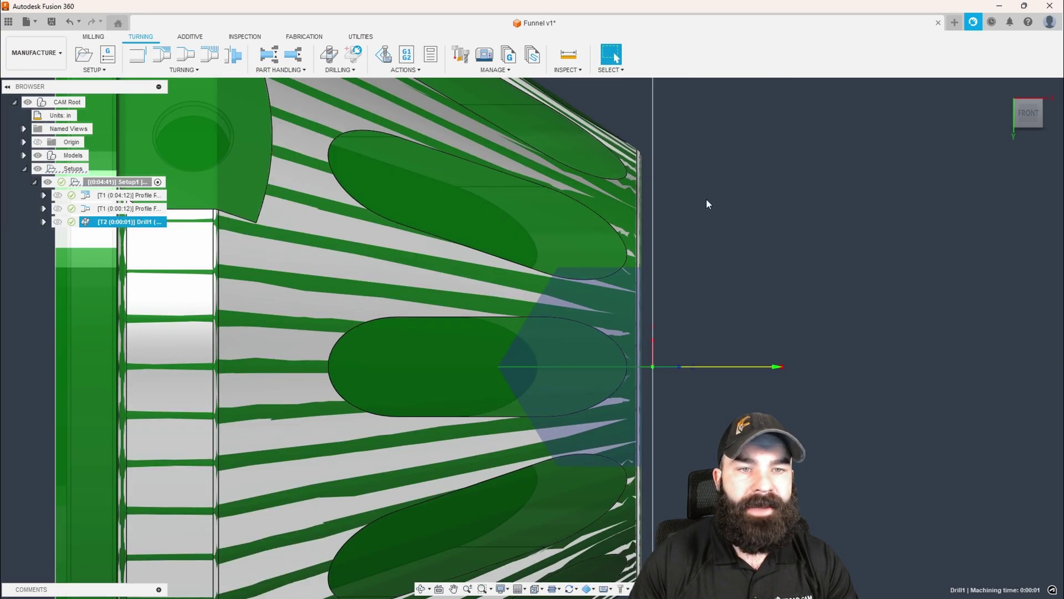
- Create a section analysis through the funnel on the XY plane with the cut direction flipped
{"action": "scroll", "coordinate": [710, 209], "scroll_direction": "down", "scroll_amount": 1}
{"action": "left_click", "coordinate": [566, 70]}
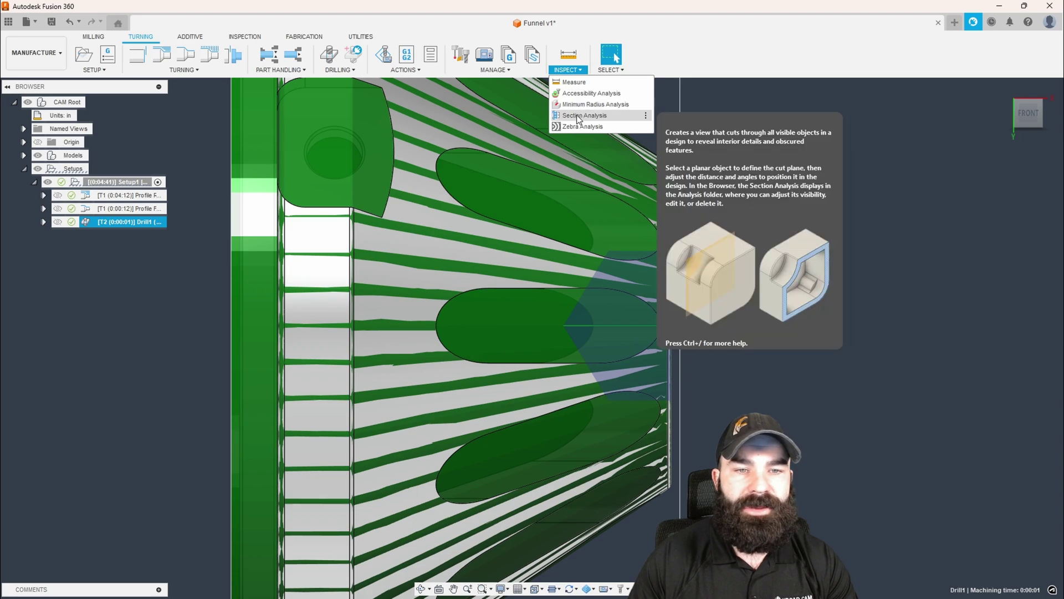
{"action": "left_click", "coordinate": [581, 120]}
{"action": "scroll", "coordinate": [712, 255], "scroll_direction": "down", "scroll_amount": 1}
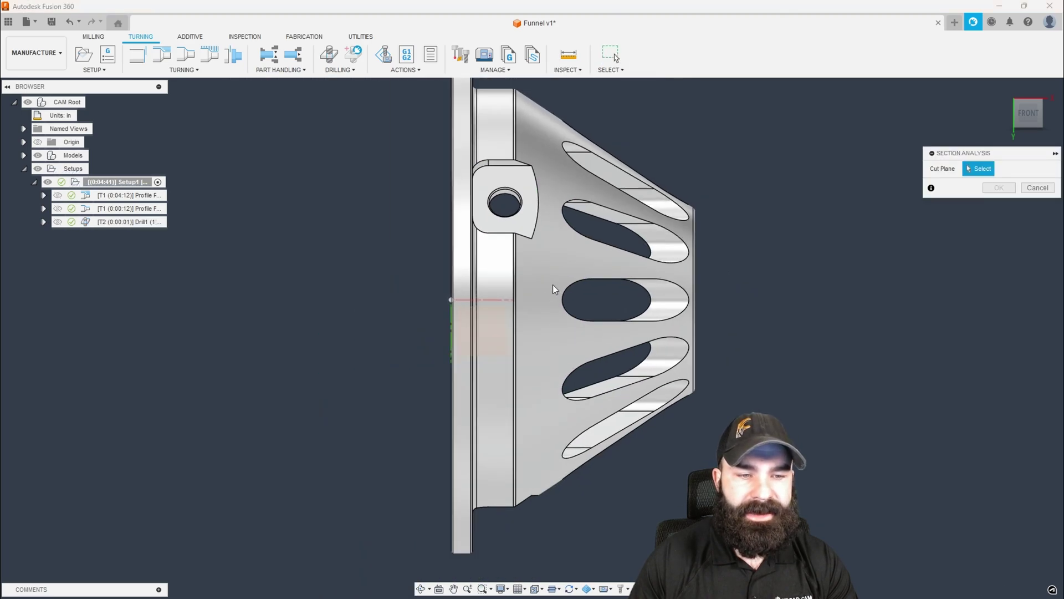
{"action": "left_click", "coordinate": [487, 337]}
{"action": "left_click", "coordinate": [979, 236]}
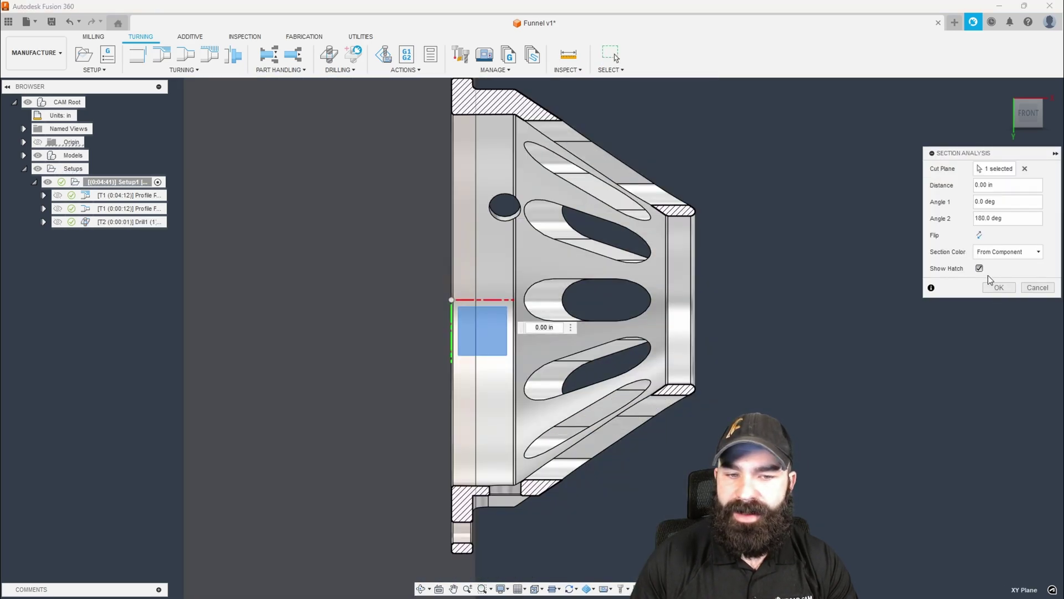
{"action": "left_click", "coordinate": [999, 287]}
- Examine the drilling toolpath's depth and remaining stock around the front bore in the sectioned funnel
{"action": "scroll", "coordinate": [700, 286], "scroll_direction": "up", "scroll_amount": 2}
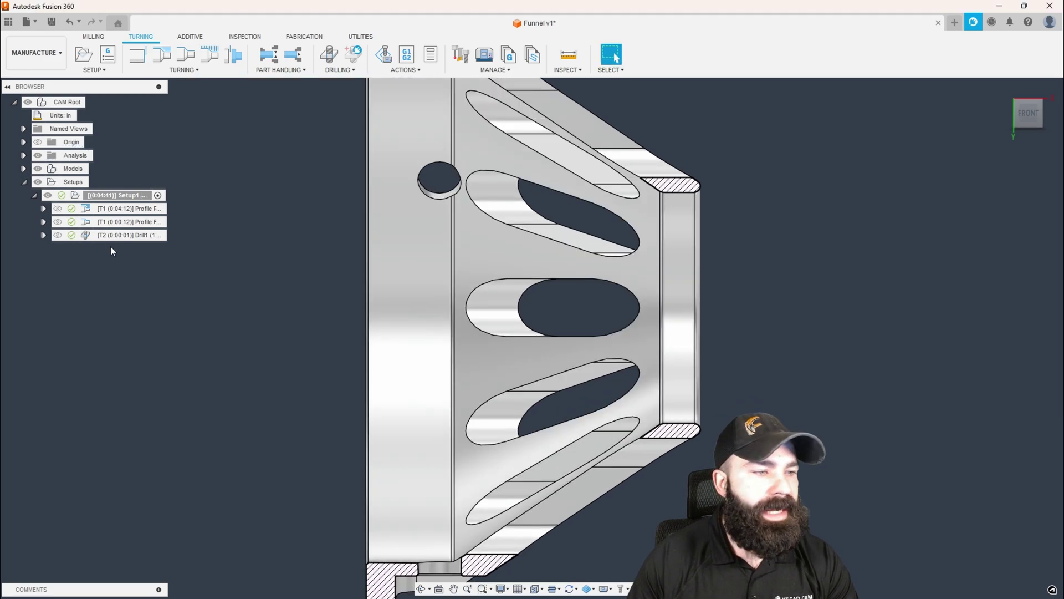
{"action": "left_click", "coordinate": [123, 235]}
{"action": "scroll", "coordinate": [689, 211], "scroll_direction": "up", "scroll_amount": 3}
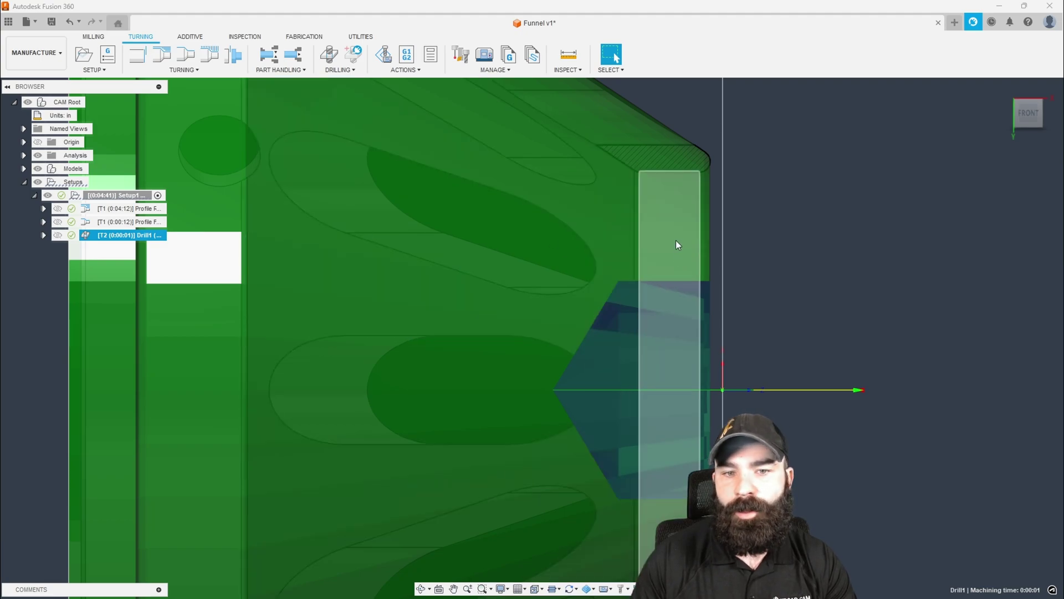
{"action": "scroll", "coordinate": [665, 238], "scroll_direction": "down", "scroll_amount": 3}
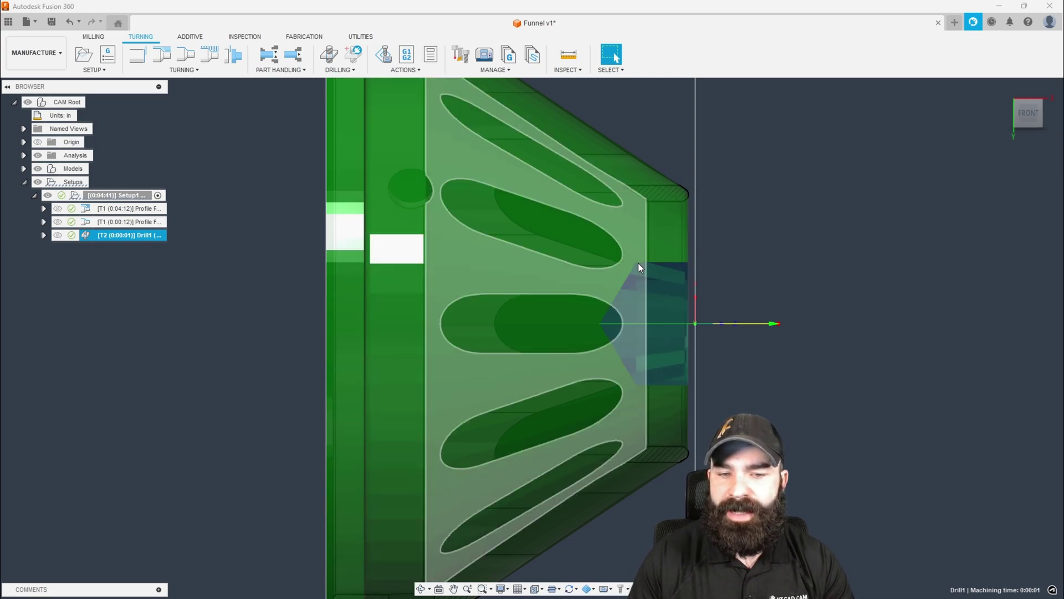
{"action": "left_click", "coordinate": [215, 238]}
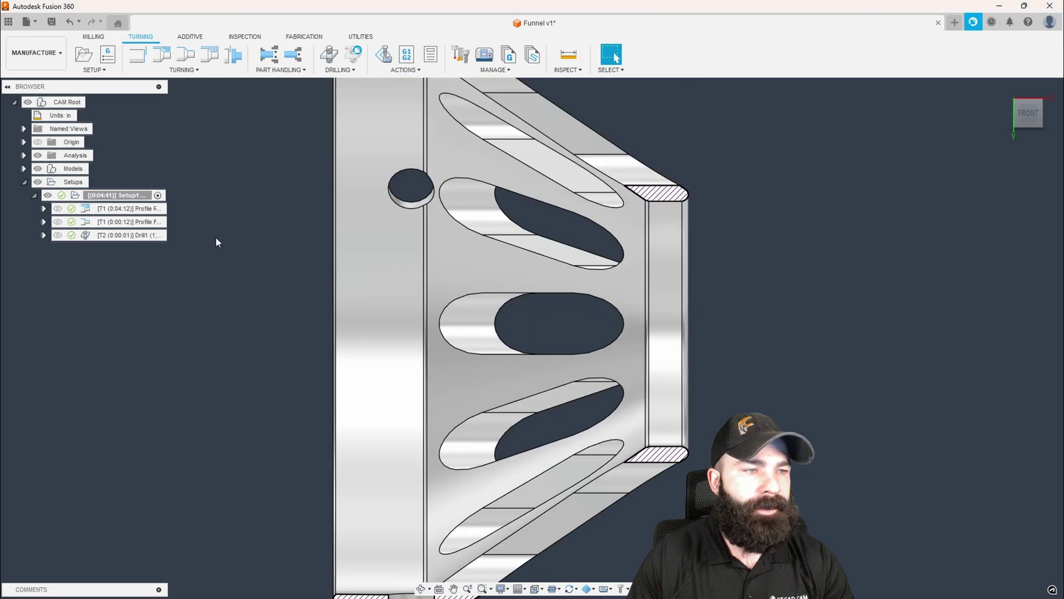
- Create a profile roughing operation with the CNMT32.52 - DCLN-R (ID Boring) tool from the sample library
{"action": "left_click", "coordinate": [164, 57]}
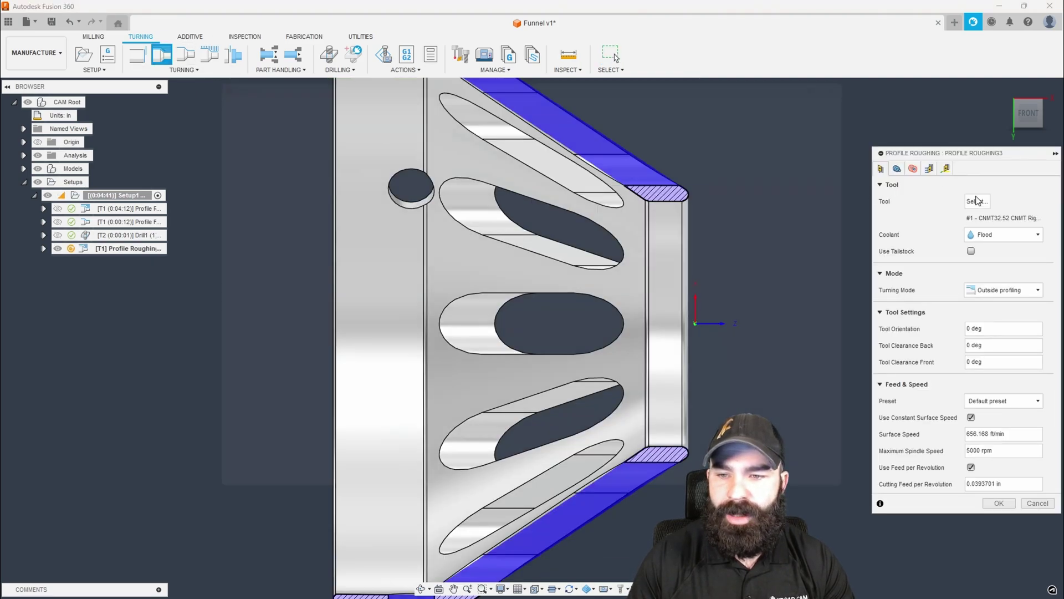
{"action": "left_click", "coordinate": [978, 200]}
{"action": "left_click", "coordinate": [221, 198]}
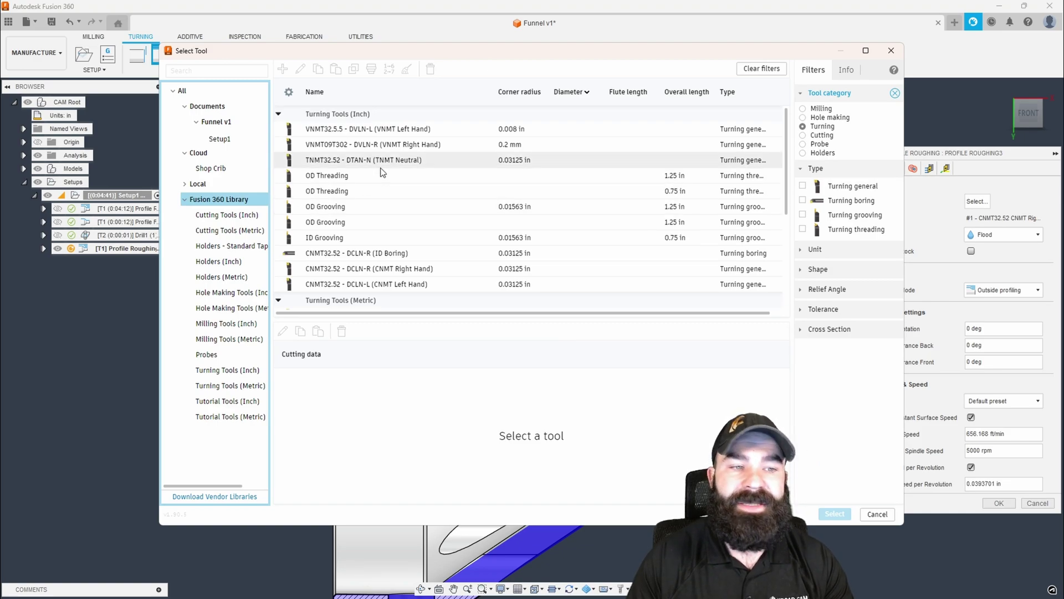
{"action": "left_click", "coordinate": [388, 255]}
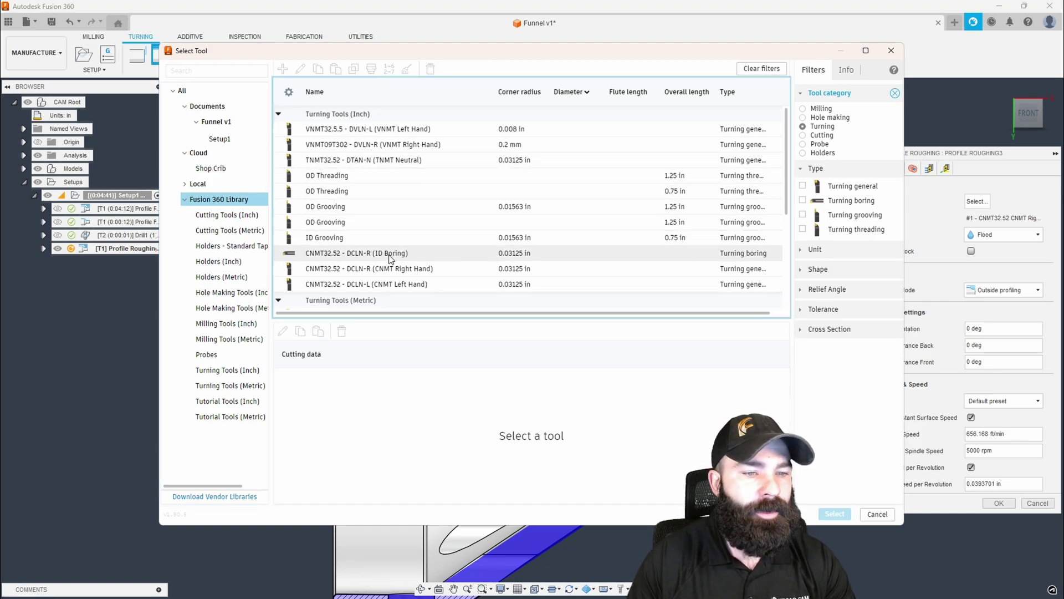
{"action": "left_click", "coordinate": [388, 254]}
{"action": "left_click", "coordinate": [843, 516]}
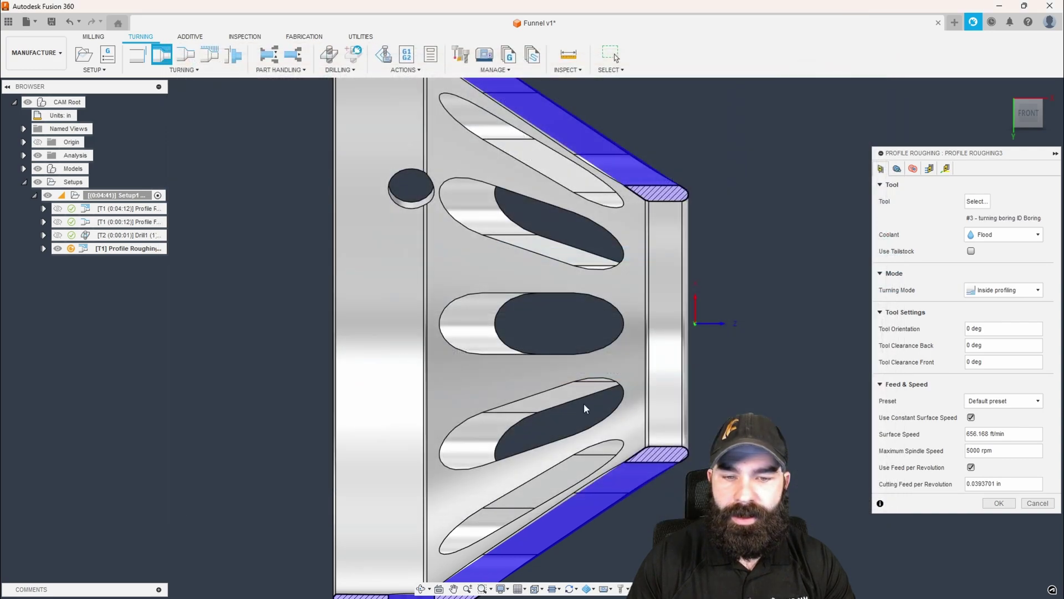
- Try limiting the back of the inside roughing to Model front with an offset of -0.5 in
{"action": "left_click", "coordinate": [900, 170]}
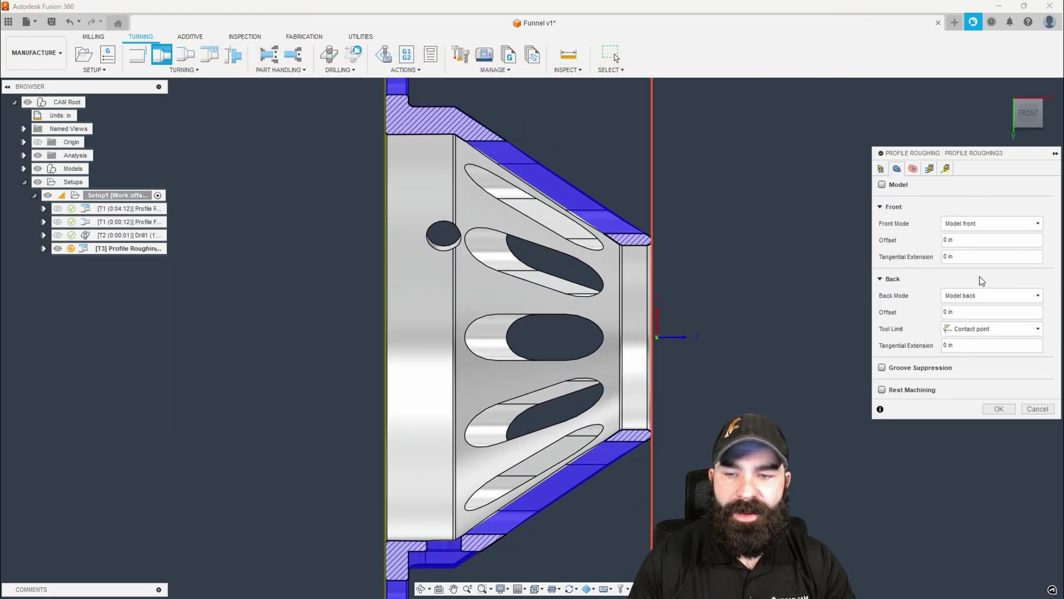
{"action": "left_click", "coordinate": [975, 295]}
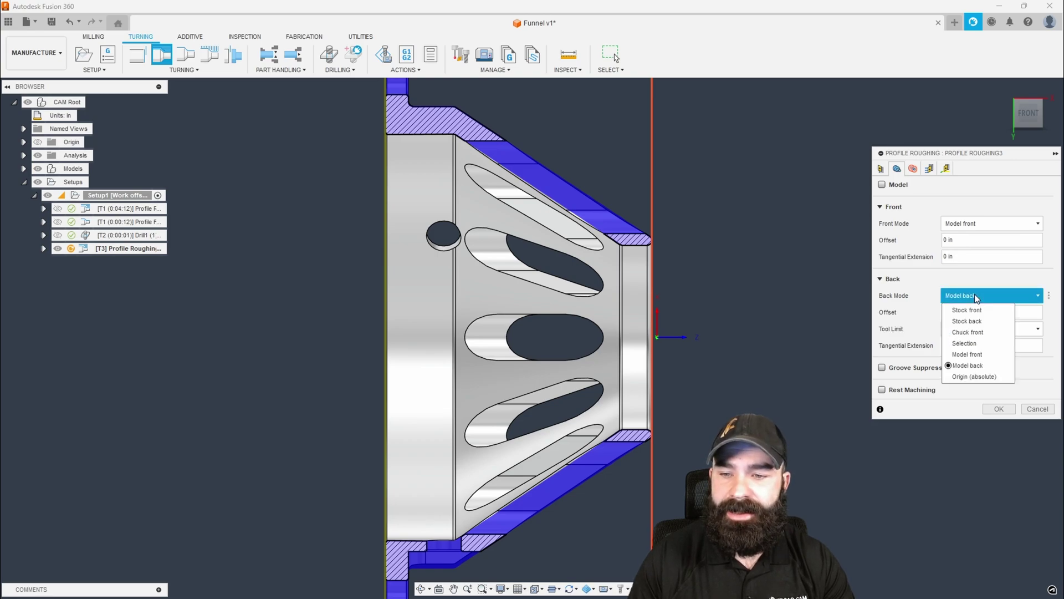
{"action": "left_click", "coordinate": [977, 355]}
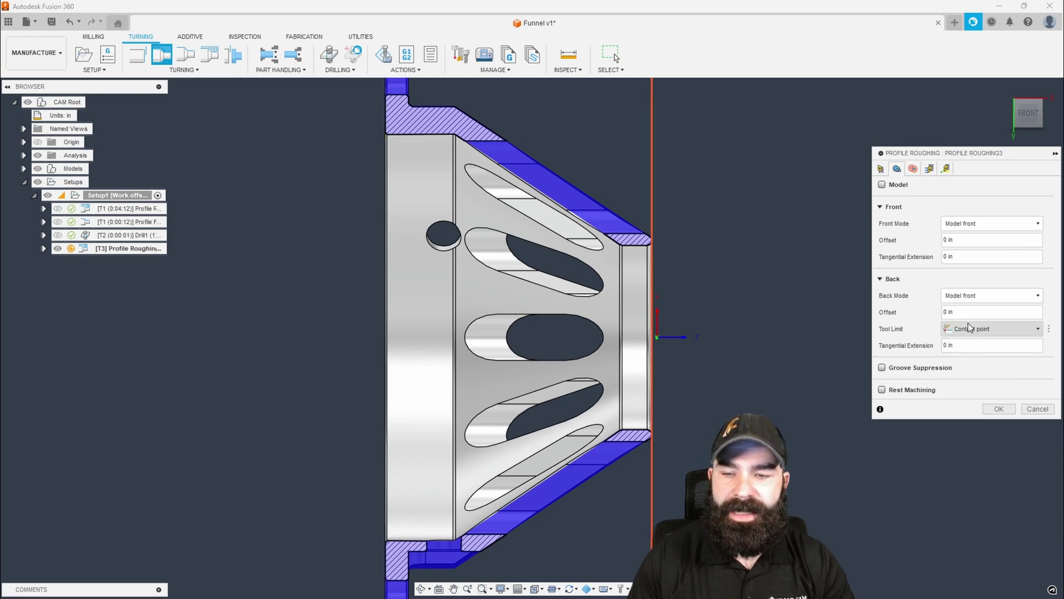
{"action": "type", "text": "1-"}
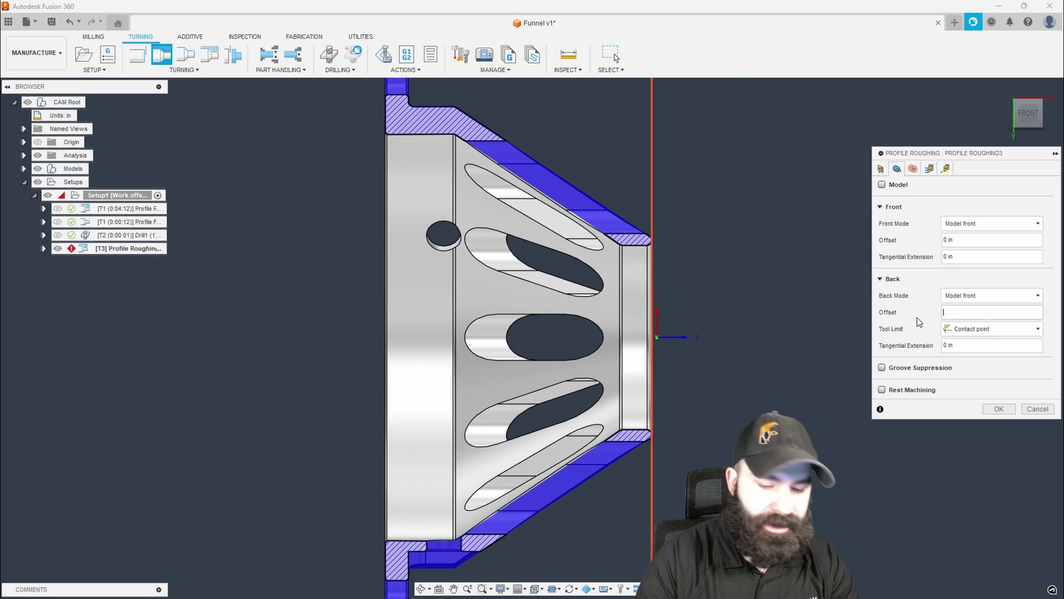
{"action": "key", "text": "BackSpace"}
{"action": "key", "text": "BackSpace"}
{"action": "type", "text": "-1.0"}
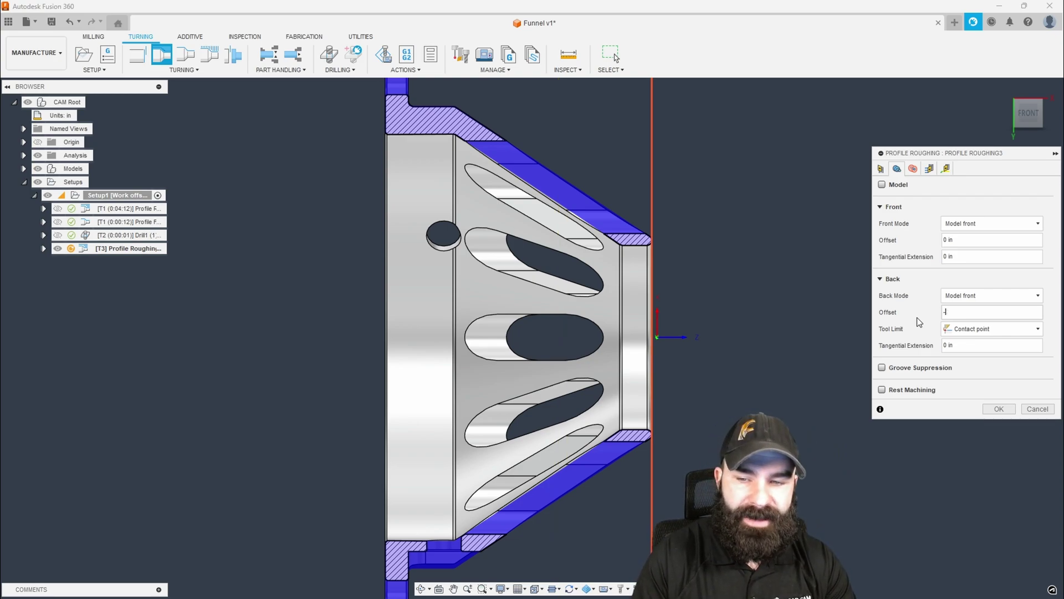
{"action": "type", "text": ".5"}
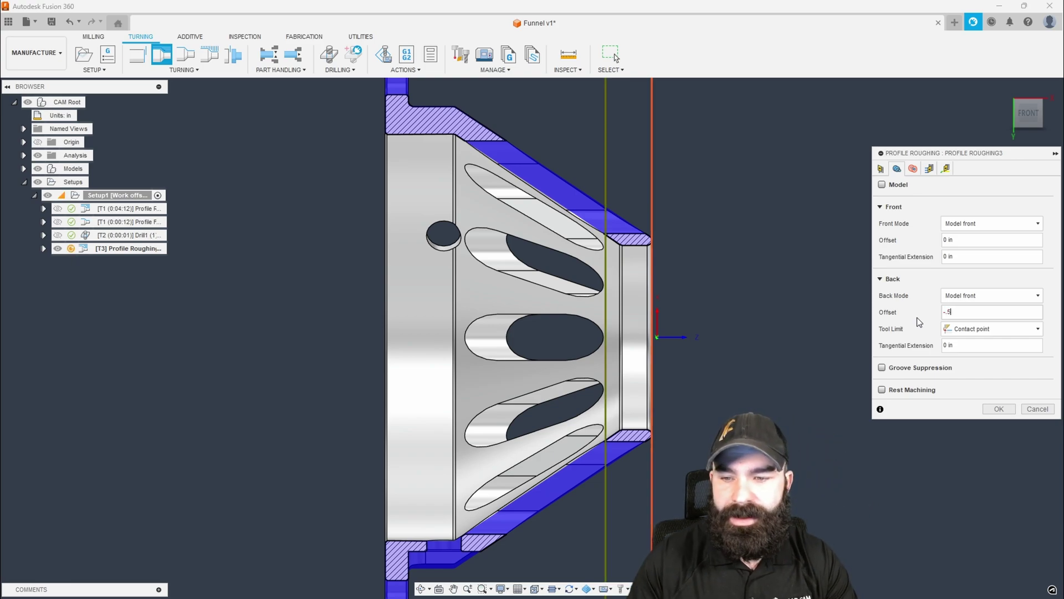
- Set the roughing's back limit to Selection and pick the back edge of the small front bore
{"action": "scroll", "coordinate": [625, 233], "scroll_direction": "up", "scroll_amount": 3}
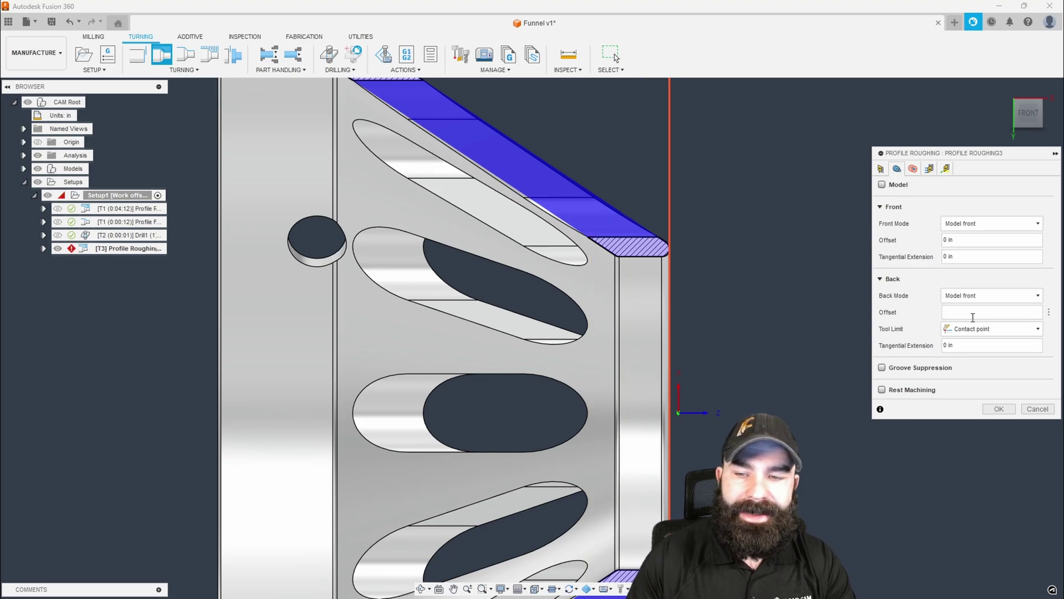
{"action": "left_click", "coordinate": [964, 296]}
{"action": "left_click", "coordinate": [964, 343]}
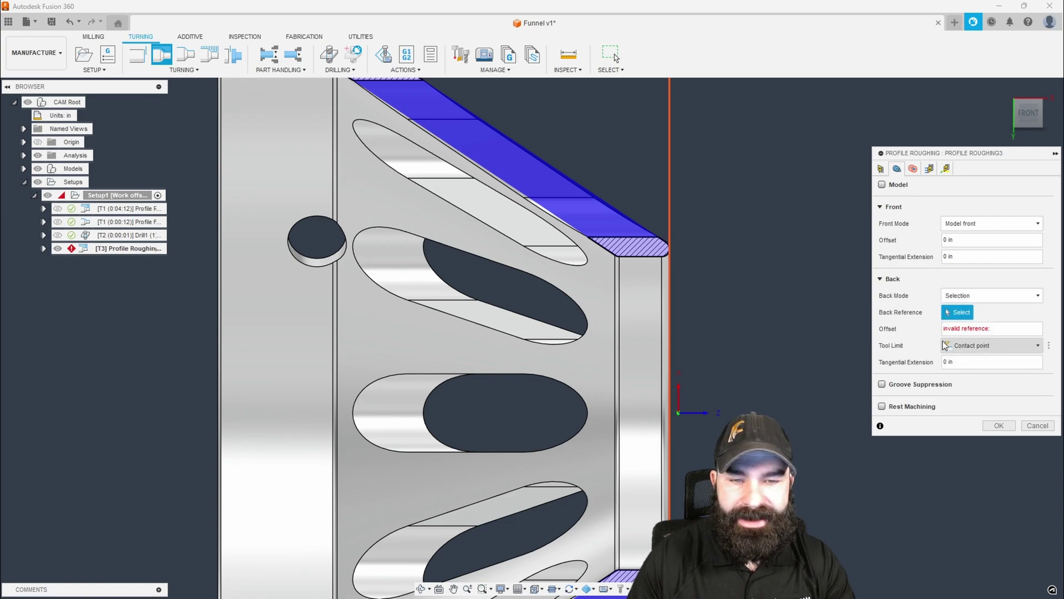
{"action": "scroll", "coordinate": [624, 266], "scroll_direction": "up", "scroll_amount": 5}
{"action": "left_click", "coordinate": [608, 269]}
{"action": "scroll", "coordinate": [608, 266], "scroll_direction": "down", "scroll_amount": 3}
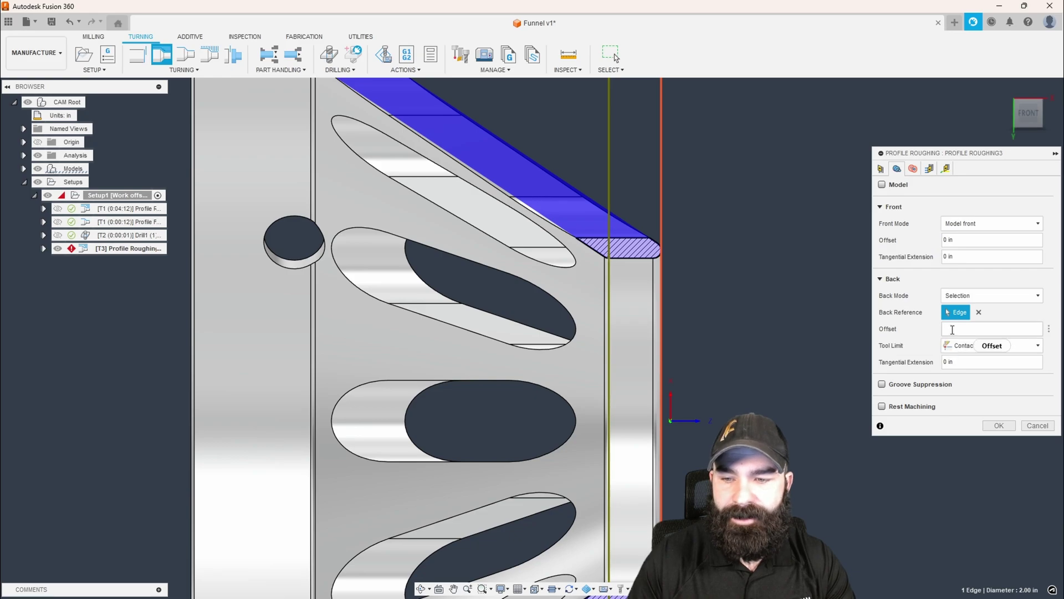
- Set the back limit's offset to 0 and its tangential extension to 0.03 in
{"action": "mouse_move", "coordinate": [970, 347]}
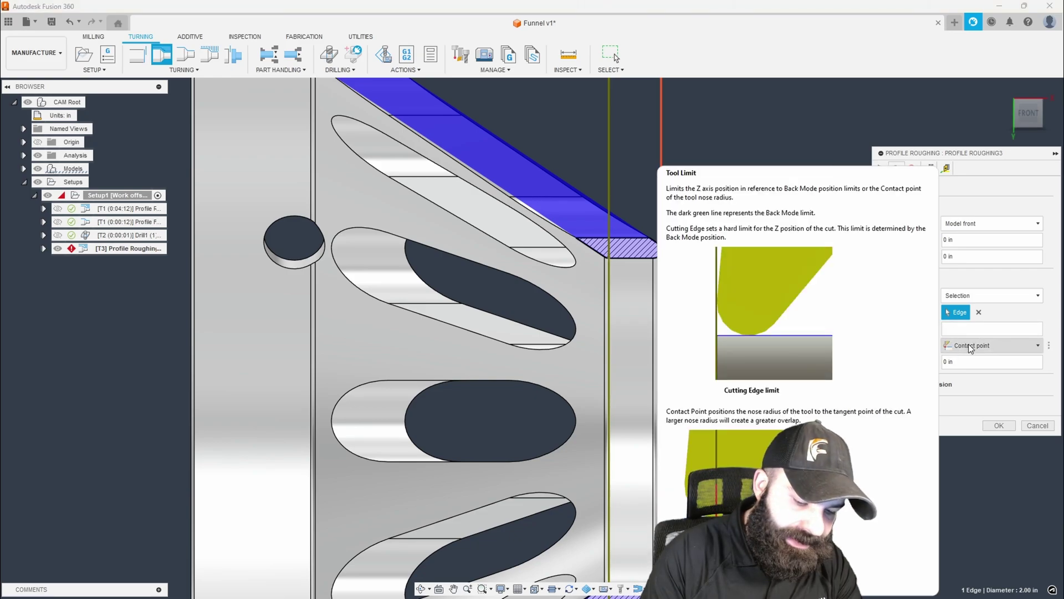
{"action": "type", "text": ".0"}
{"action": "key", "text": "Tab"}
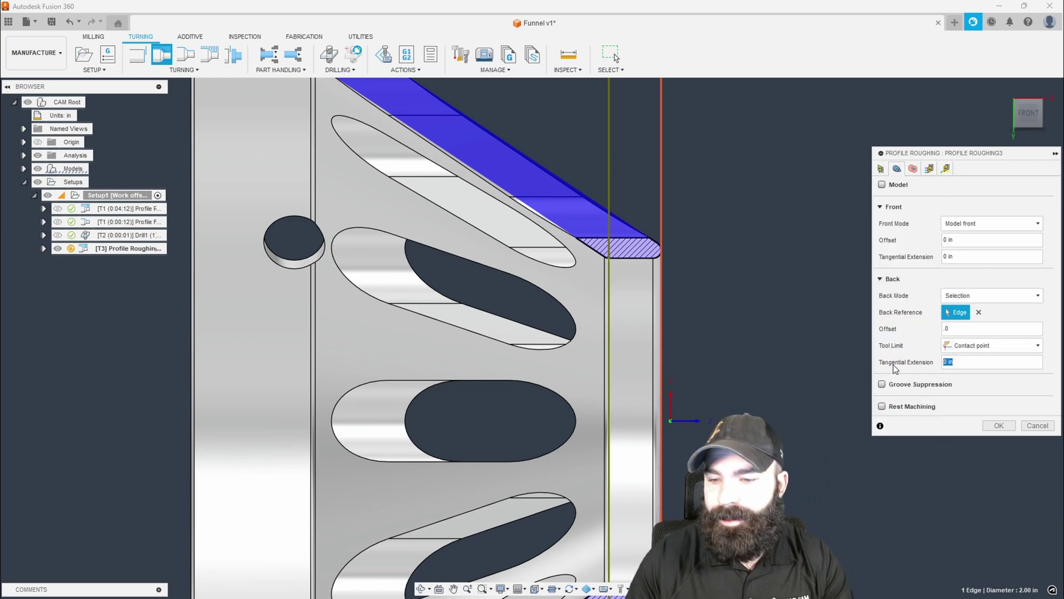
{"action": "key", "text": "BackSpace"}
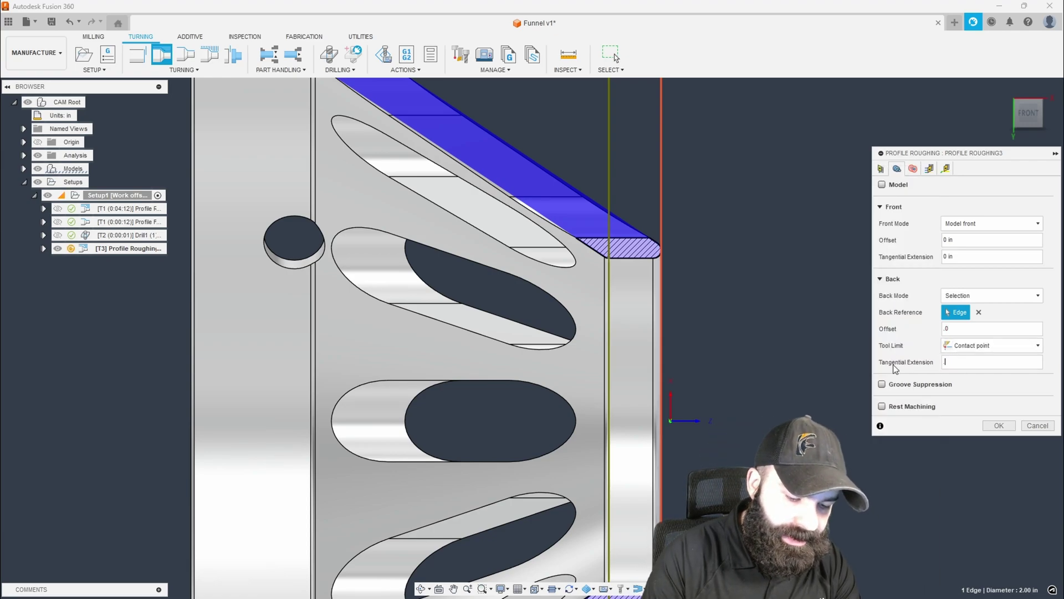
{"action": "type", "text": ".03"}
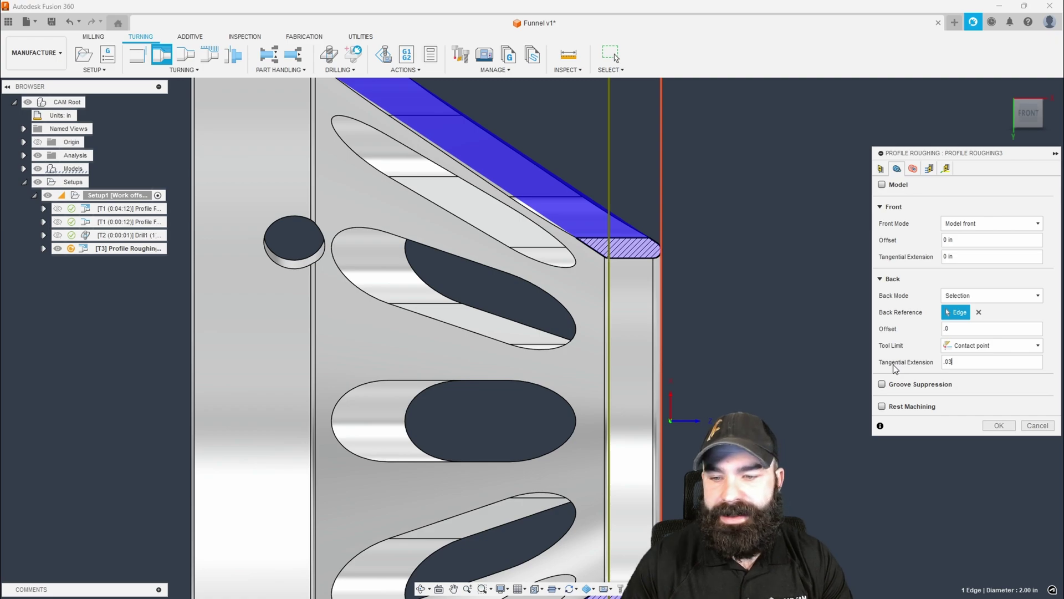
{"action": "left_click", "coordinate": [950, 329]}
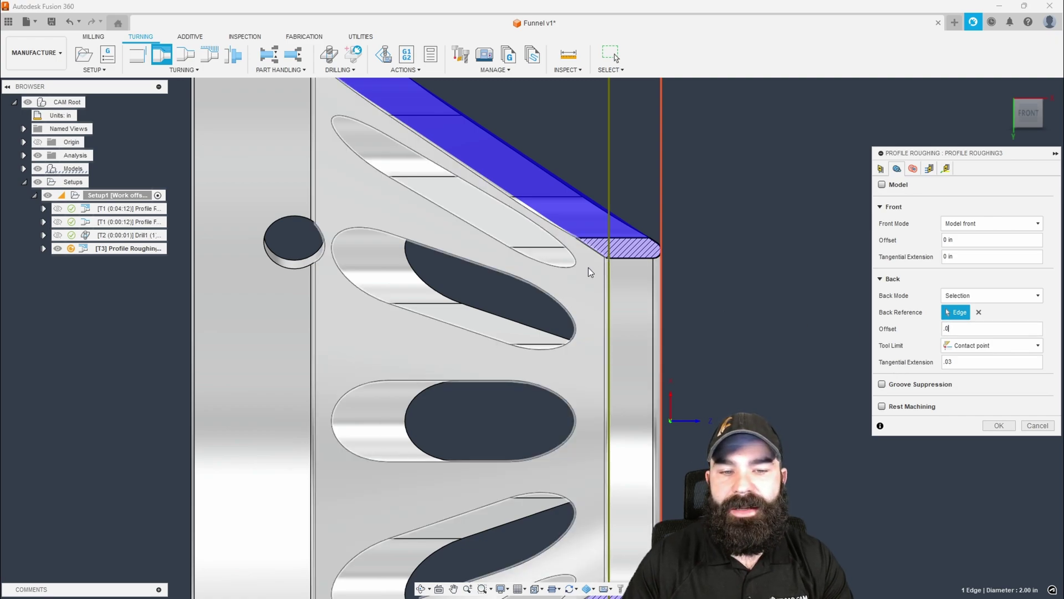
- Set the inside roughing's maximum depth of cut to 0.05 in, disallow grooving, and generate the toolpath
{"action": "left_click", "coordinate": [913, 168]}
{"action": "scroll", "coordinate": [729, 321], "scroll_direction": "down", "scroll_amount": 5}
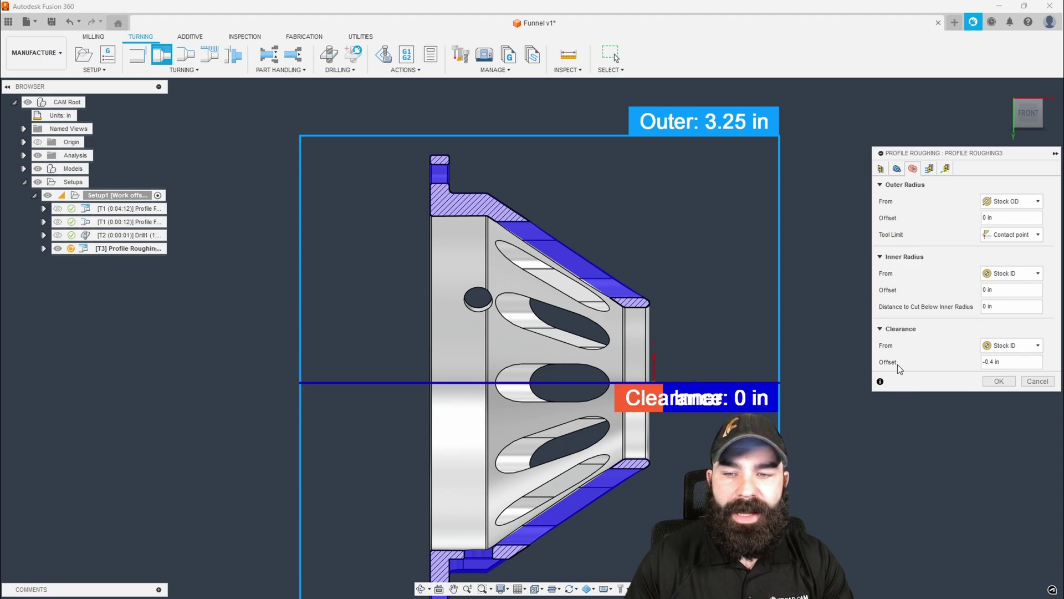
{"action": "left_click", "coordinate": [930, 169]}
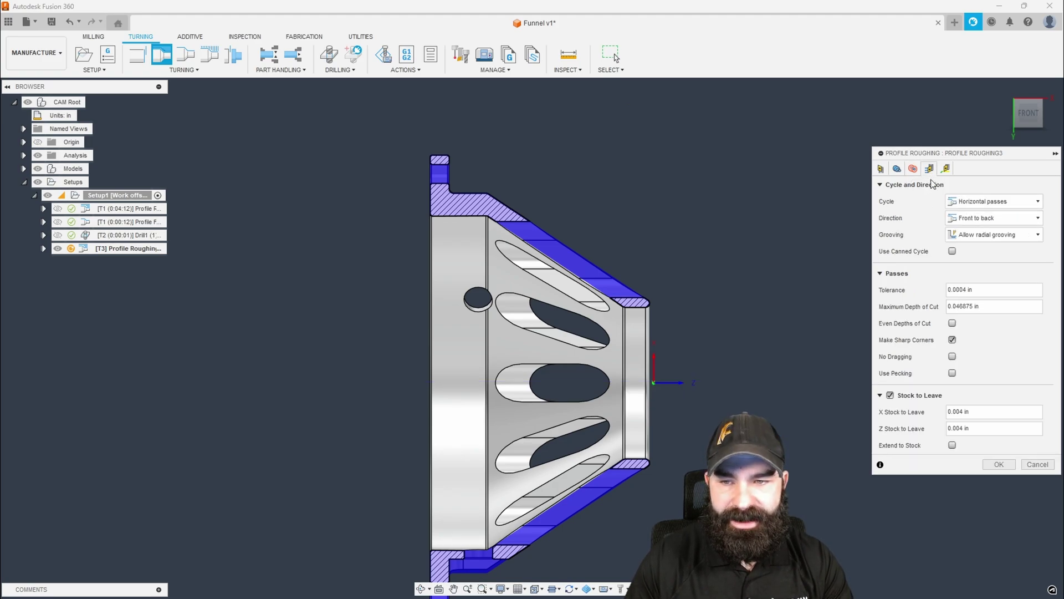
{"action": "left_click_drag", "start_coordinate": [987, 308], "coordinate": [909, 309]}
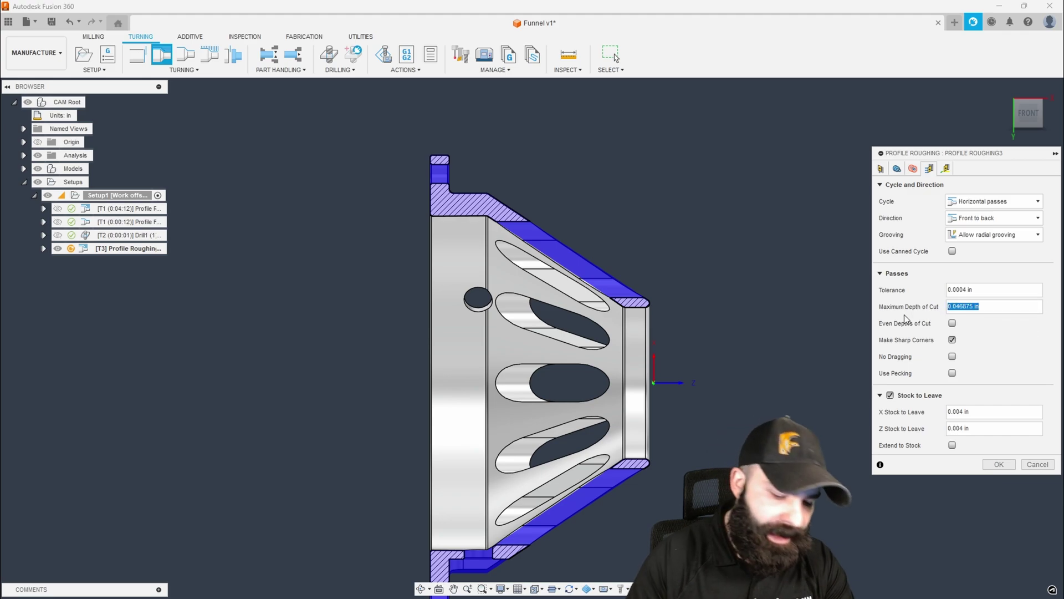
{"action": "type", "text": ".05"}
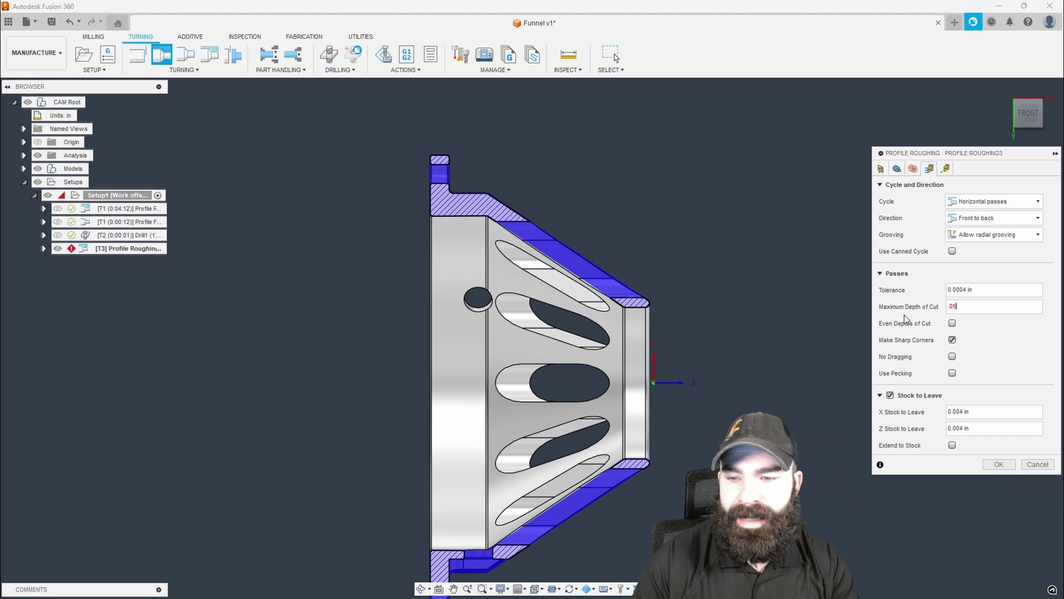
{"action": "left_click", "coordinate": [1000, 235]}
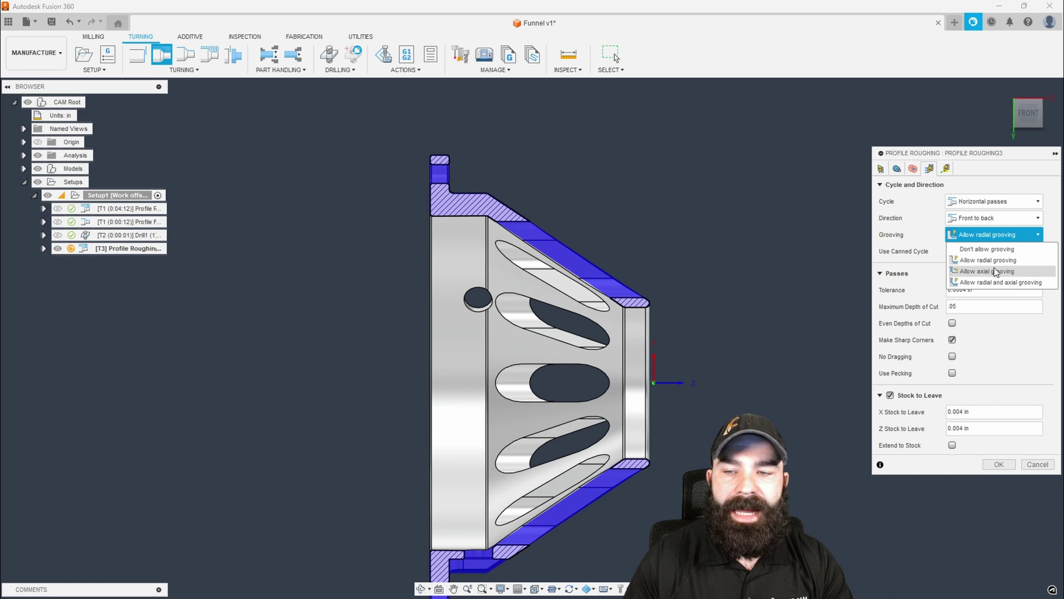
{"action": "left_click", "coordinate": [987, 248]}
{"action": "scroll", "coordinate": [632, 299], "scroll_direction": "up", "scroll_amount": 5}
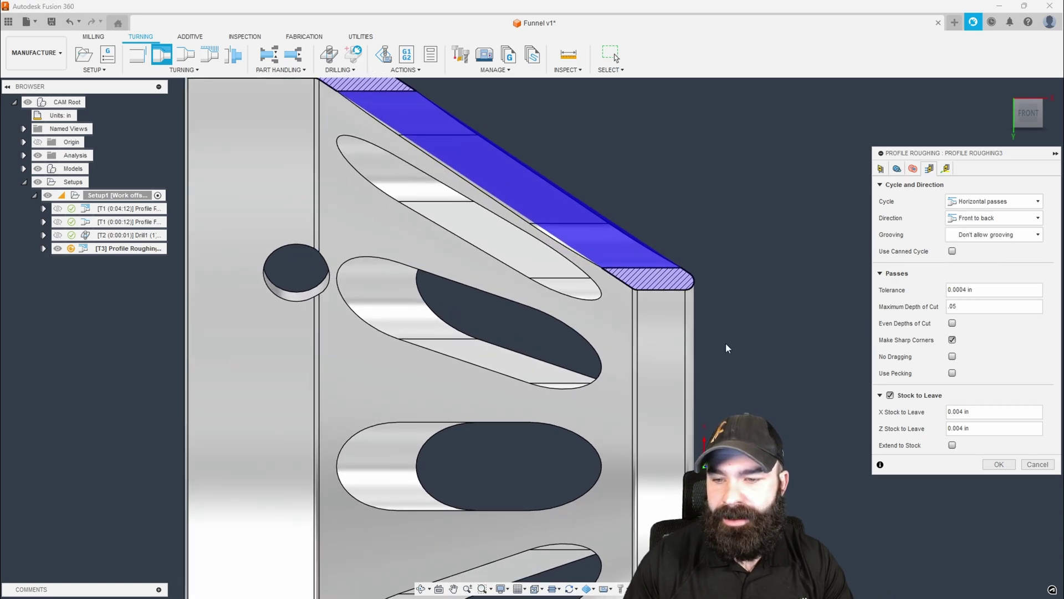
{"action": "left_click", "coordinate": [998, 464]}
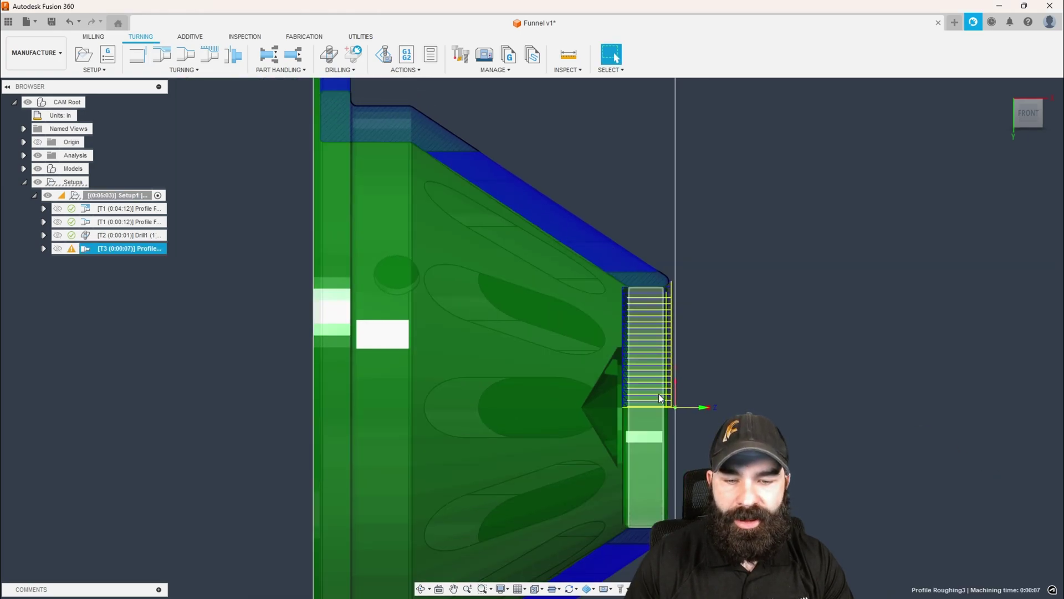
- Inspect the front bore's roughing passes and simulate the operation with the machine to check for collisions
{"action": "scroll", "coordinate": [655, 420], "scroll_direction": "up", "scroll_amount": 1}
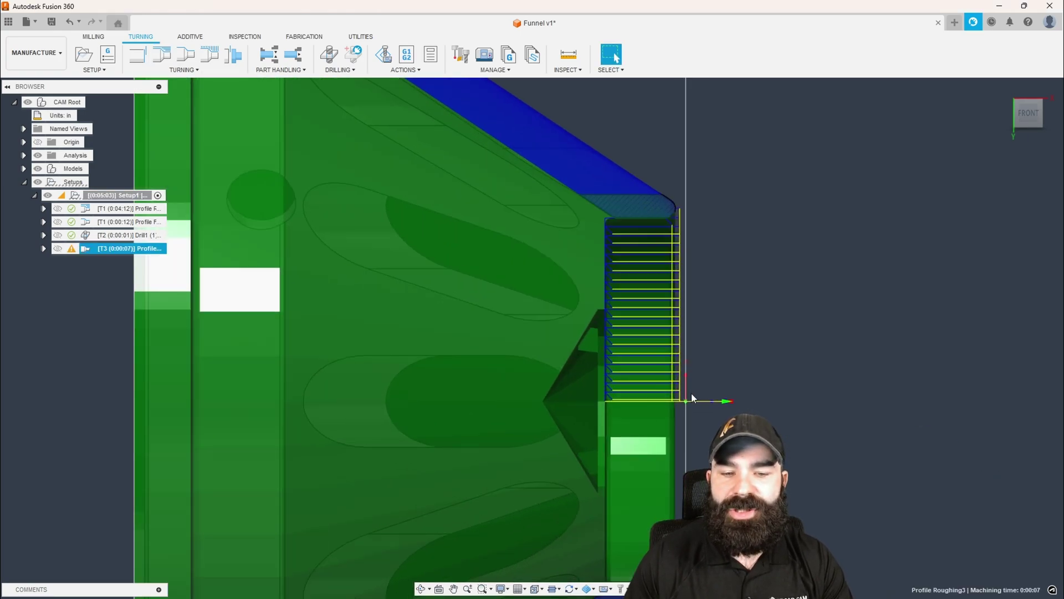
{"action": "middle_click_drag", "start_coordinate": [713, 382], "coordinate": [605, 381], "text": "shift"}
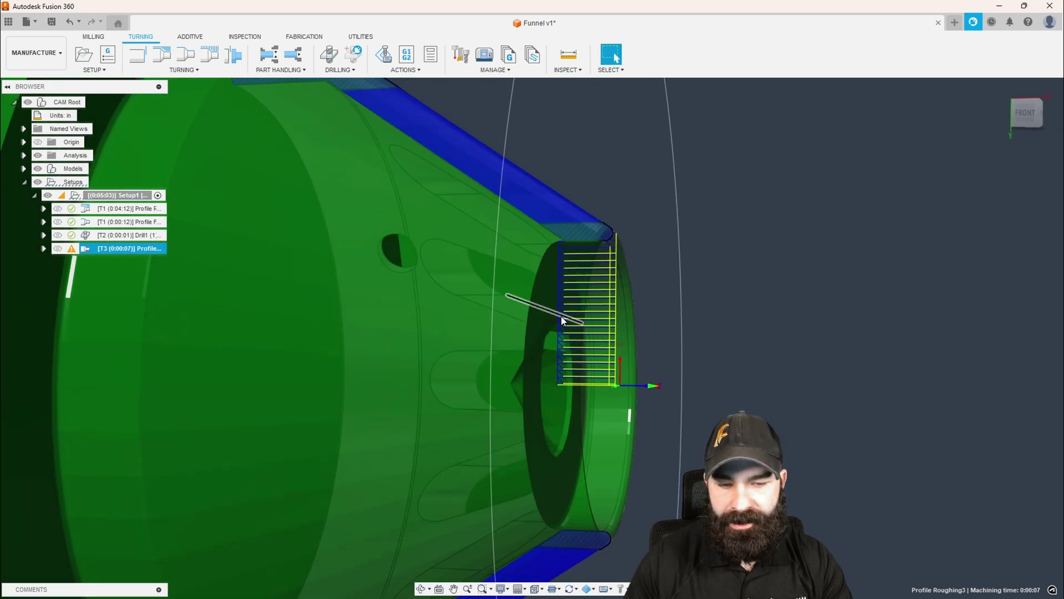
{"action": "scroll", "coordinate": [646, 348], "scroll_direction": "down", "scroll_amount": 1}
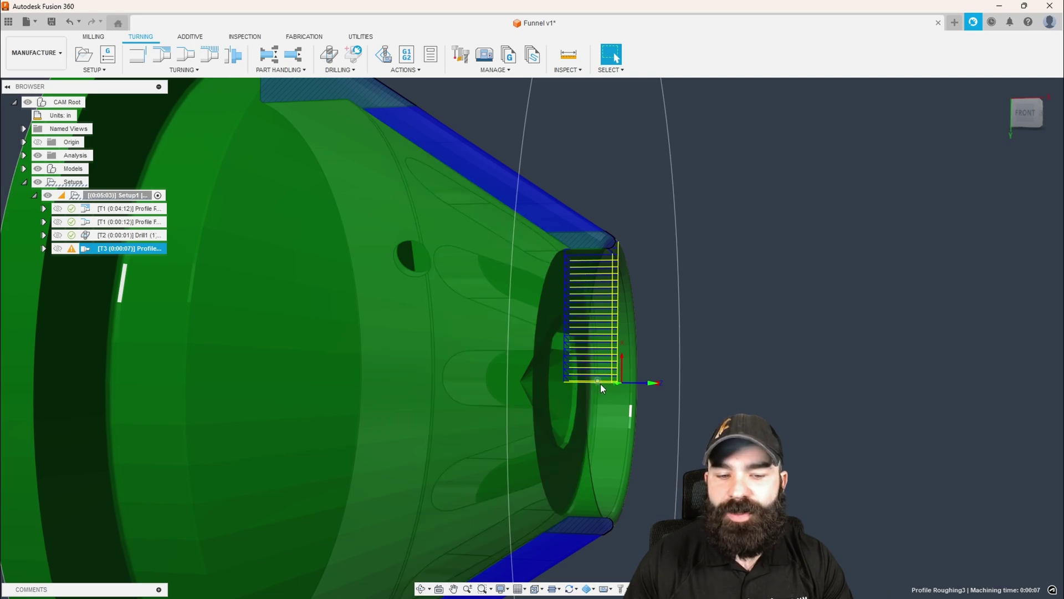
{"action": "scroll", "coordinate": [602, 383], "scroll_direction": "down", "scroll_amount": 3}
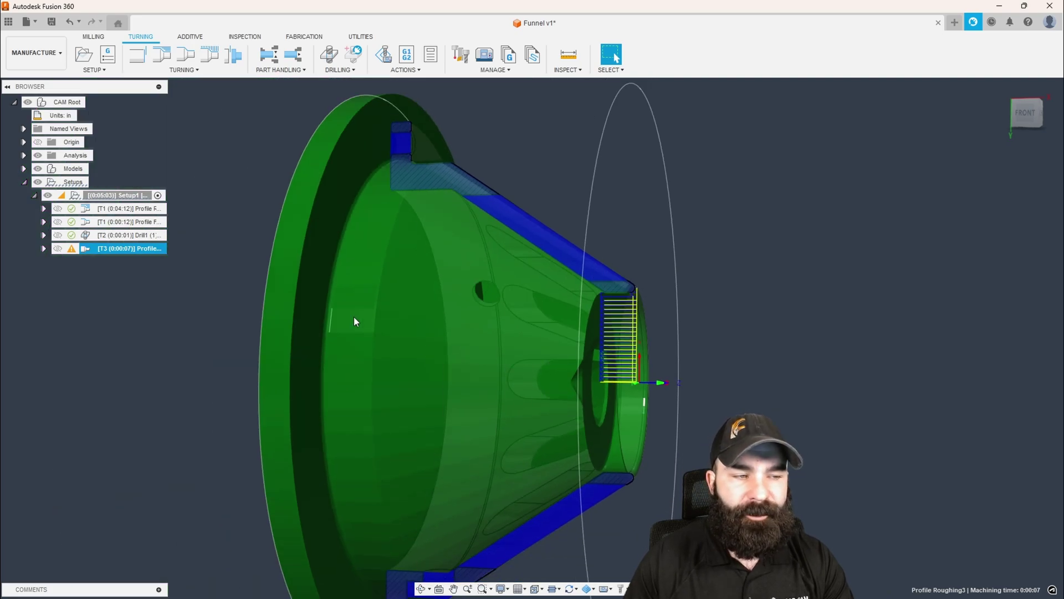
{"action": "left_click", "coordinate": [383, 54]}
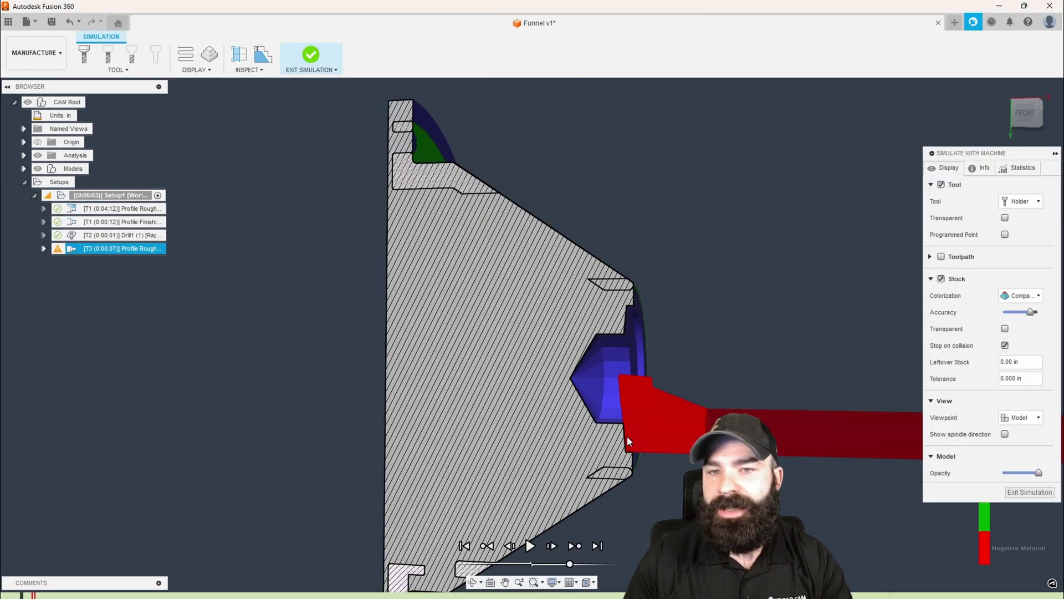
{"action": "left_click", "coordinate": [1029, 492]}
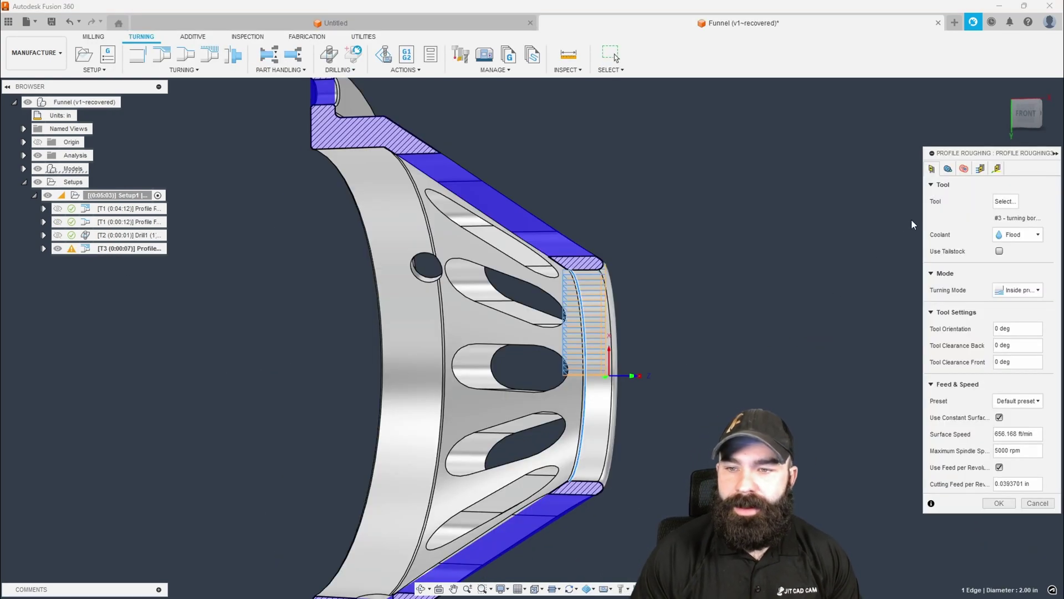
- Define the inside roughing's inner radius by Diameter with a value of 1.0 in and regenerate the toolpath
{"action": "left_click", "coordinate": [964, 169]}
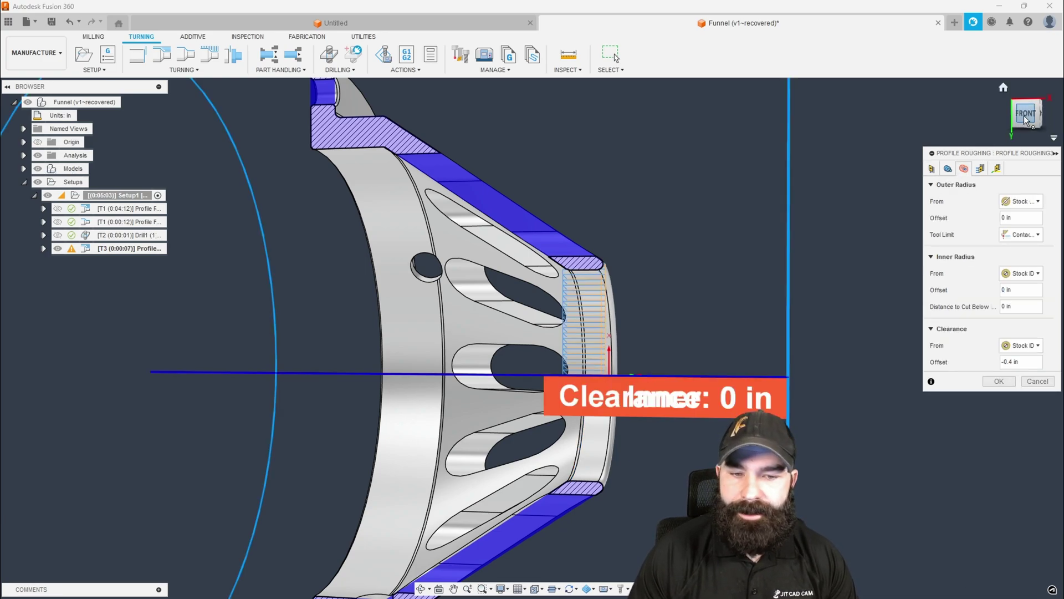
{"action": "scroll", "coordinate": [596, 367], "scroll_direction": "up", "scroll_amount": 3}
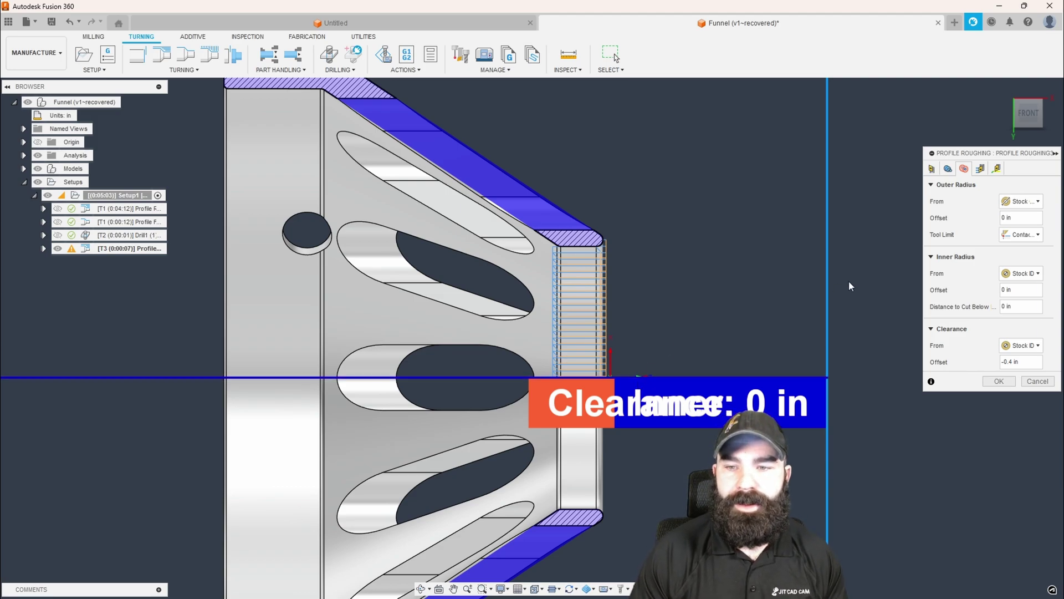
{"action": "left_click", "coordinate": [1006, 277]}
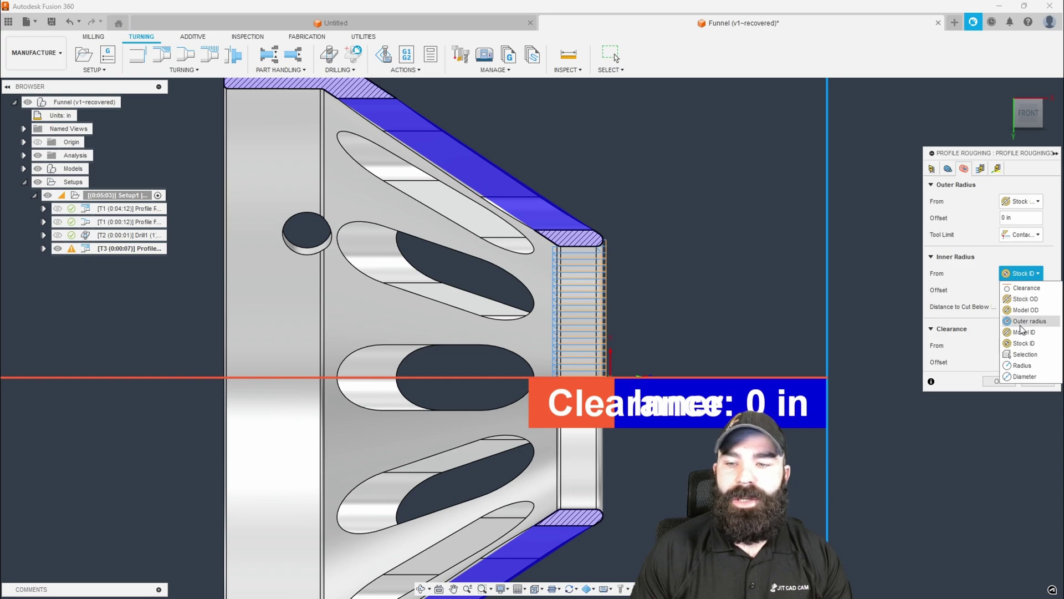
{"action": "left_click", "coordinate": [1023, 377]}
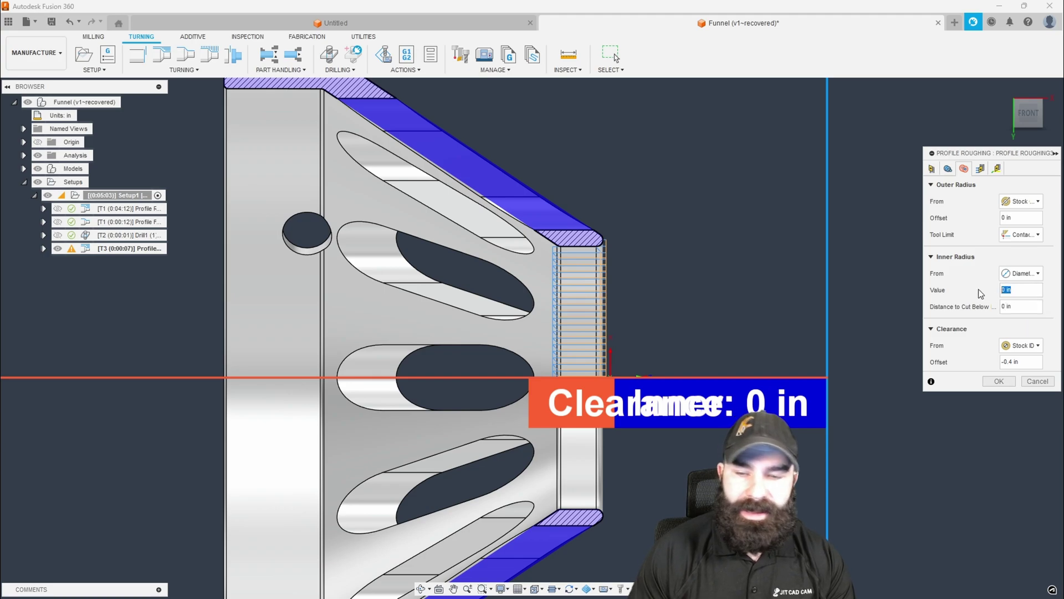
{"action": "type", "text": "1.0"}
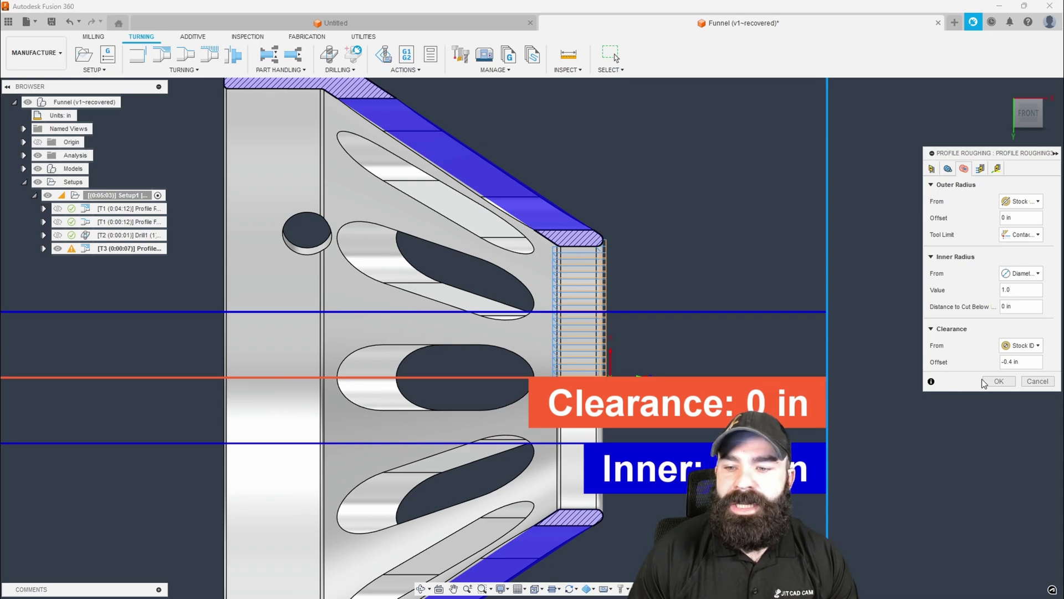
{"action": "left_click", "coordinate": [997, 382]}
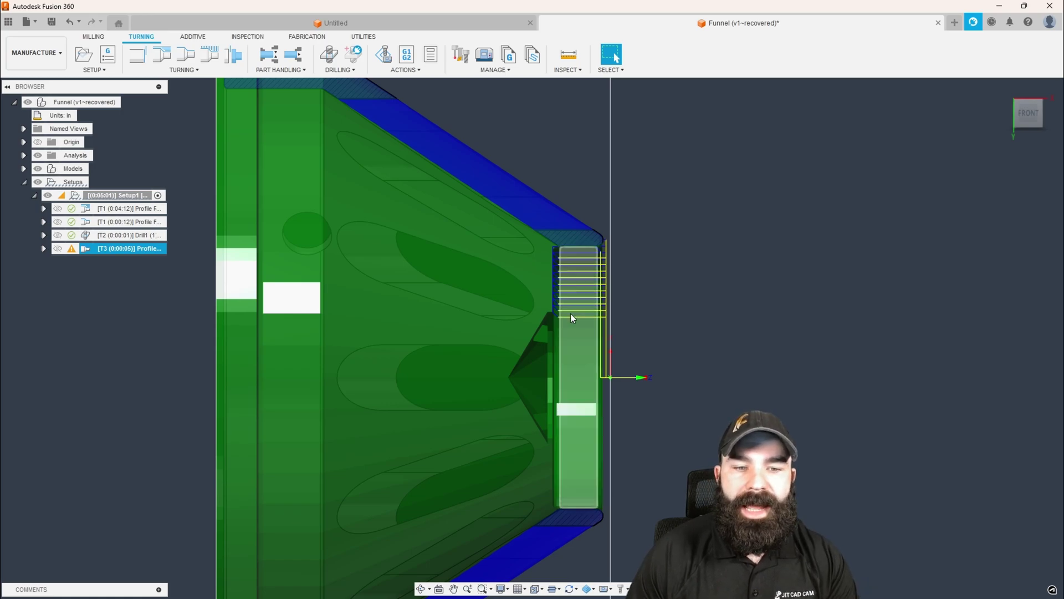
- Examine the toolpath's entry and exit moves near the centerline and simulate the inside roughing again
{"action": "scroll", "coordinate": [604, 378], "scroll_direction": "up", "scroll_amount": 4}
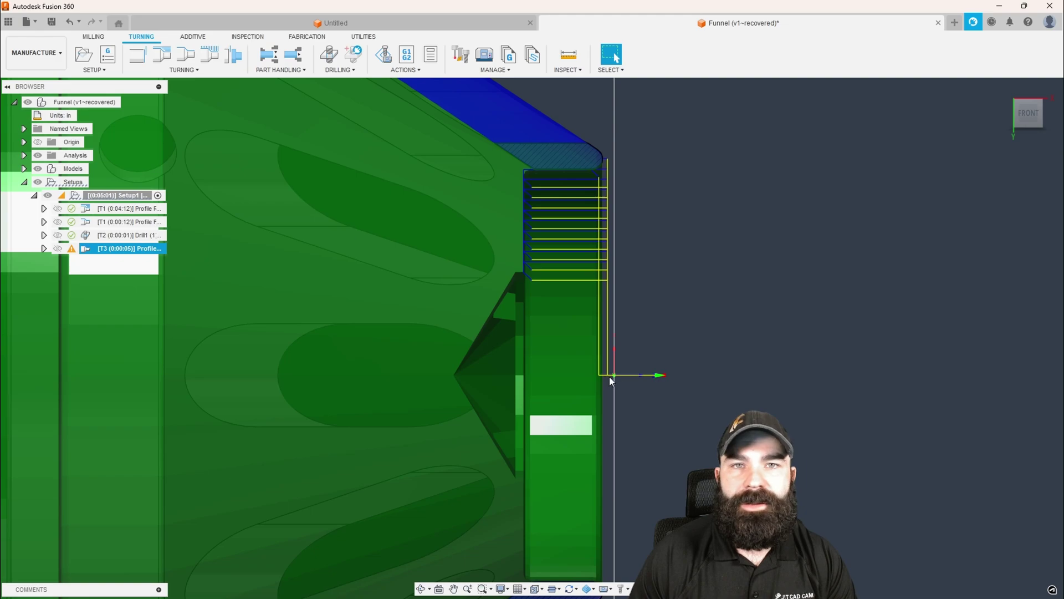
{"action": "scroll", "coordinate": [603, 374], "scroll_direction": "down", "scroll_amount": 2}
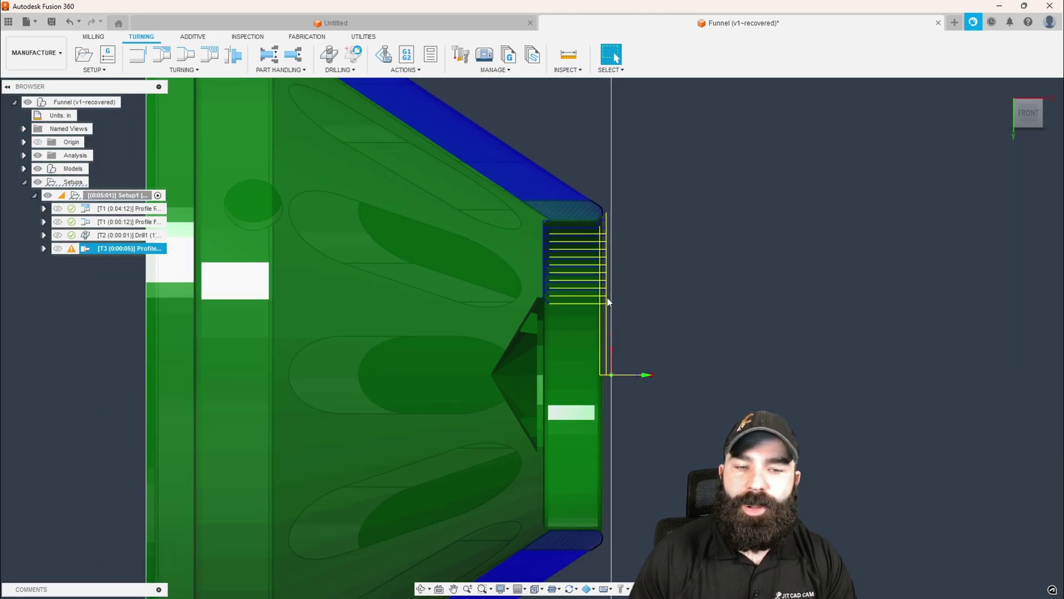
{"action": "scroll", "coordinate": [515, 380], "scroll_direction": "down", "scroll_amount": 1}
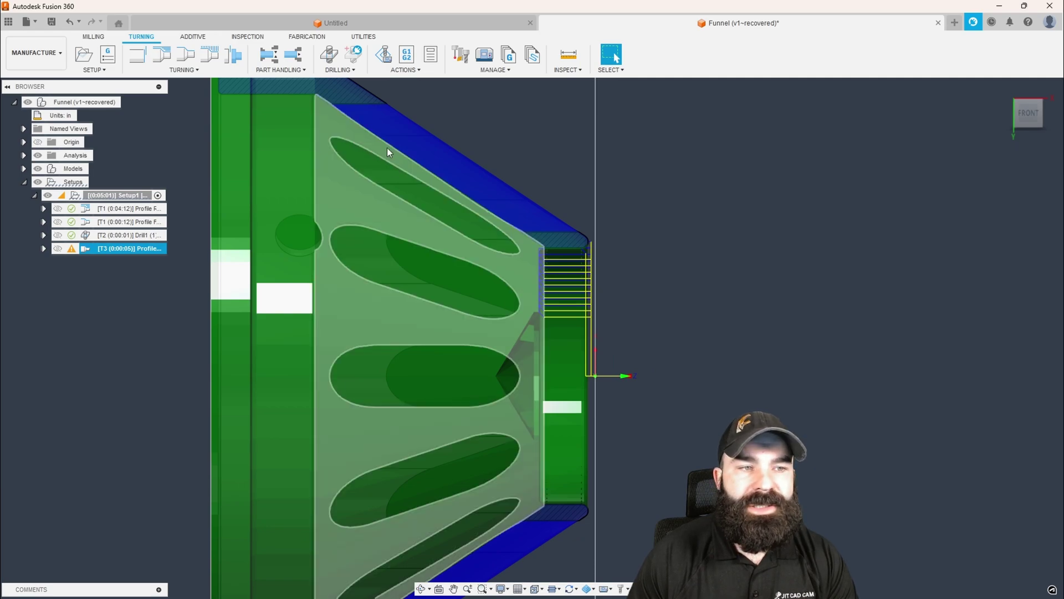
{"action": "left_click", "coordinate": [383, 54]}
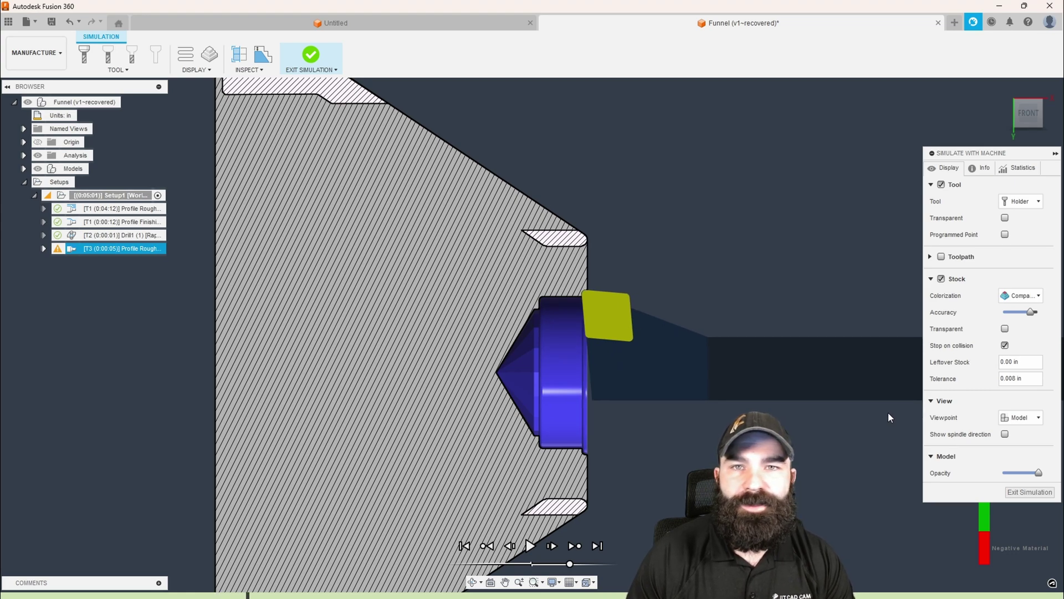
{"action": "left_click", "coordinate": [1029, 491]}
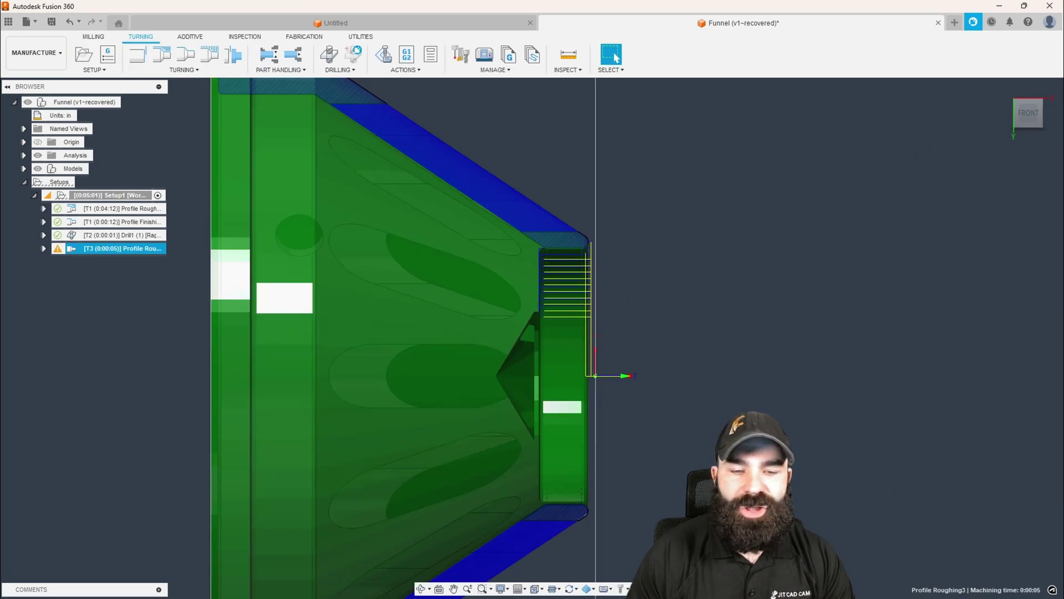
- Set the inside roughing's clearance to Inner radius with an offset of -0.05 in and regenerate the toolpath
{"action": "double_click", "coordinate": [86, 247]}
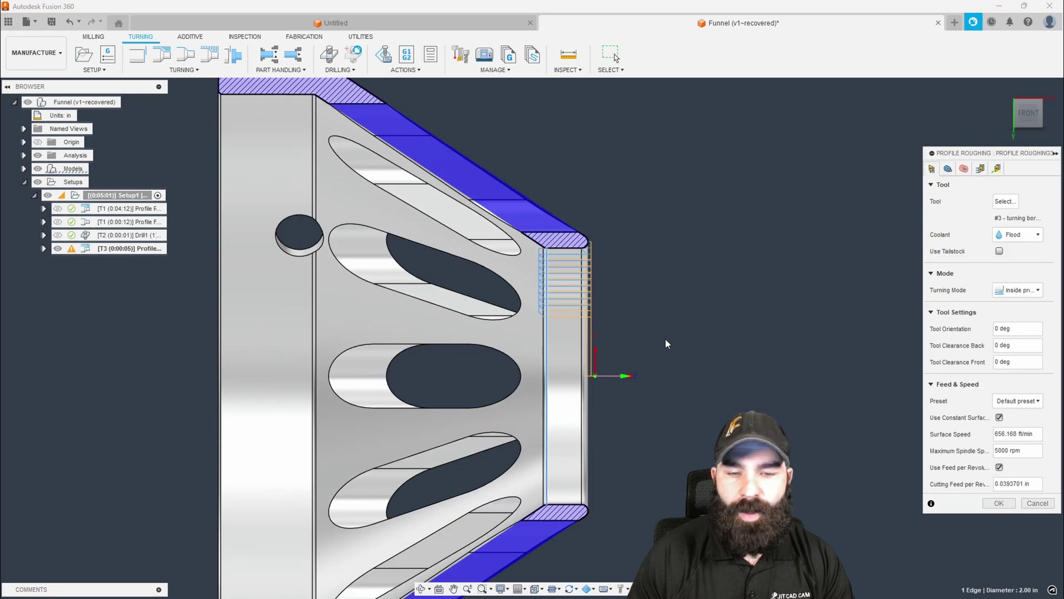
{"action": "left_click", "coordinate": [964, 168]}
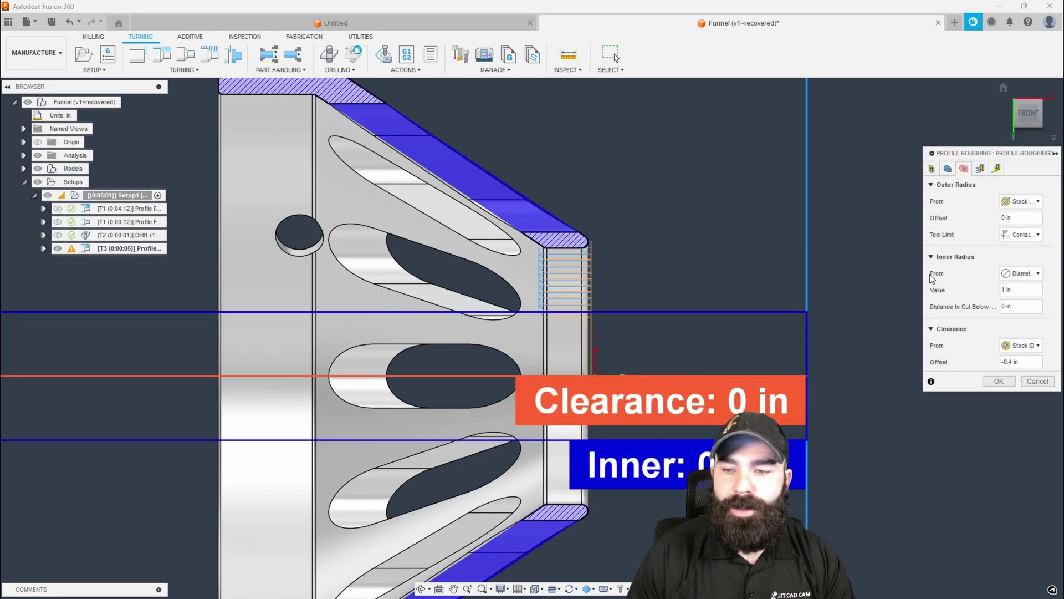
{"action": "left_click", "coordinate": [1019, 344]}
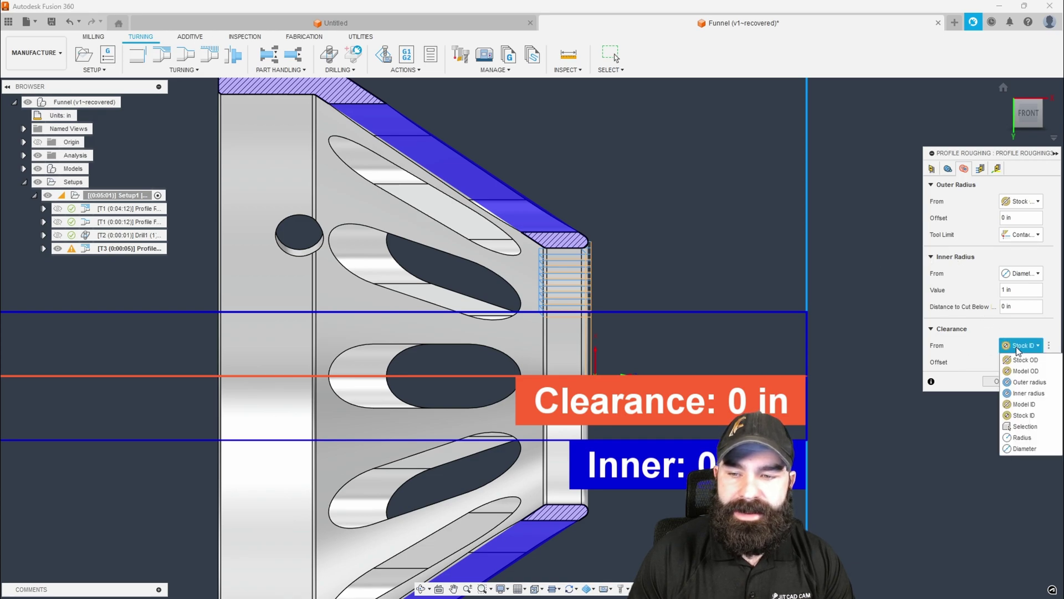
{"action": "left_click", "coordinate": [1023, 394]}
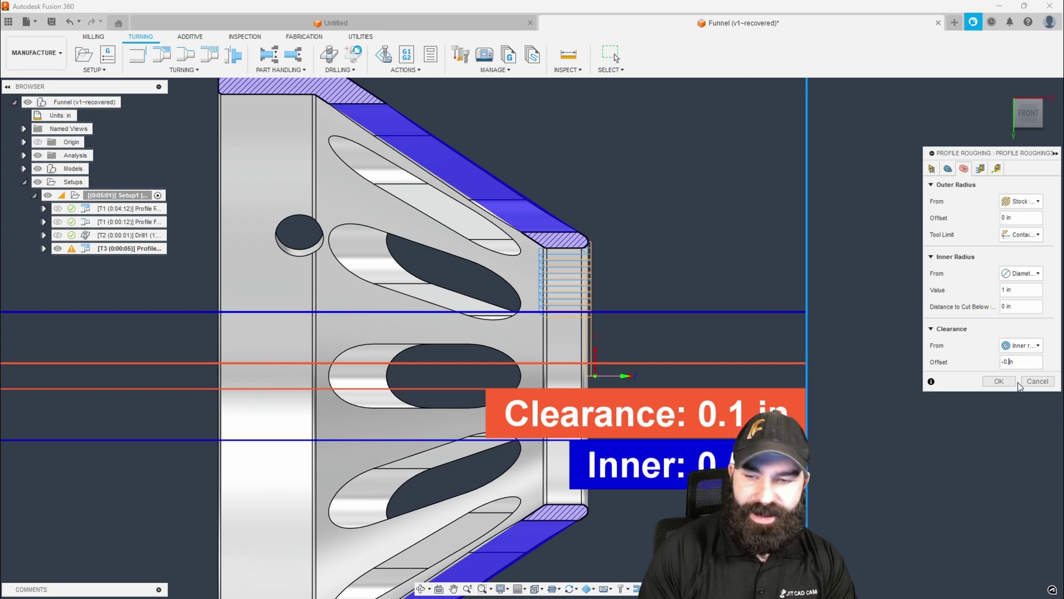
{"action": "type", "text": "05"}
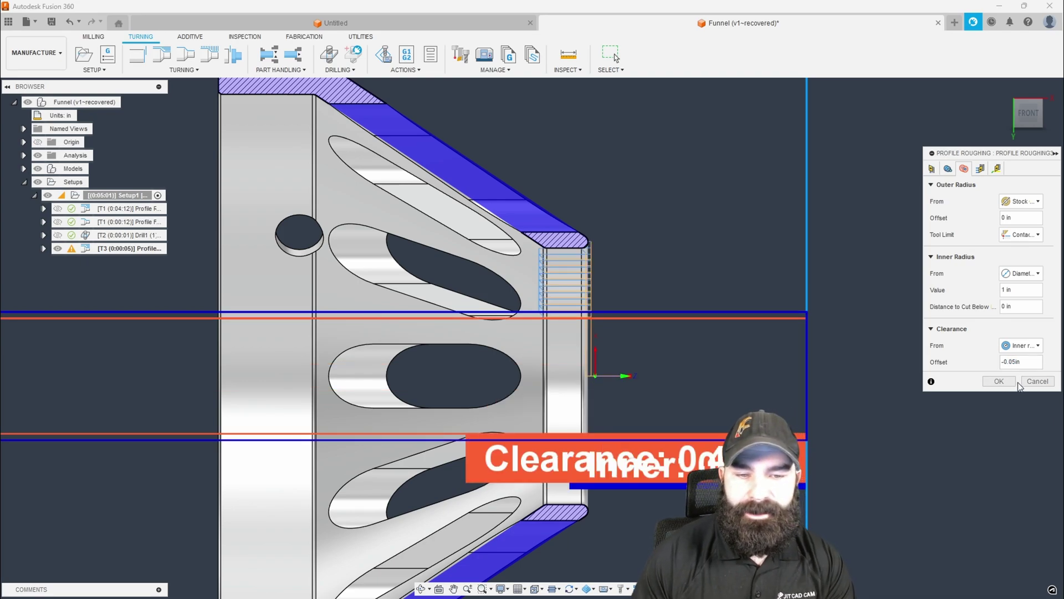
{"action": "scroll", "coordinate": [610, 317], "scroll_direction": "up", "scroll_amount": 3}
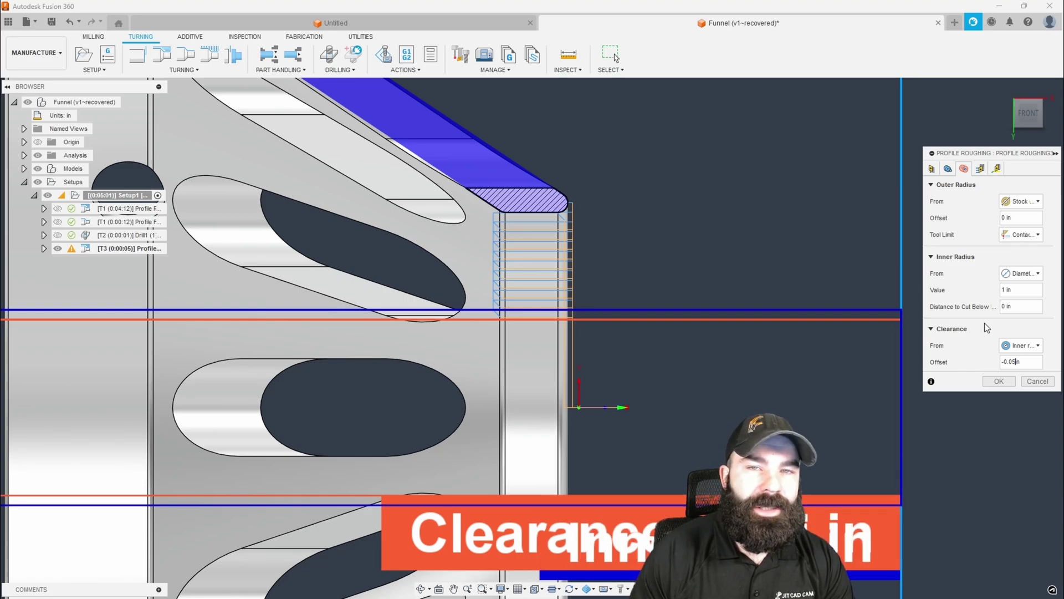
{"action": "left_click", "coordinate": [1009, 383]}
- Simulate the front bore's inside roughing with the machine and replay its cutting passes and final retract
{"action": "scroll", "coordinate": [653, 337], "scroll_direction": "down", "scroll_amount": 3}
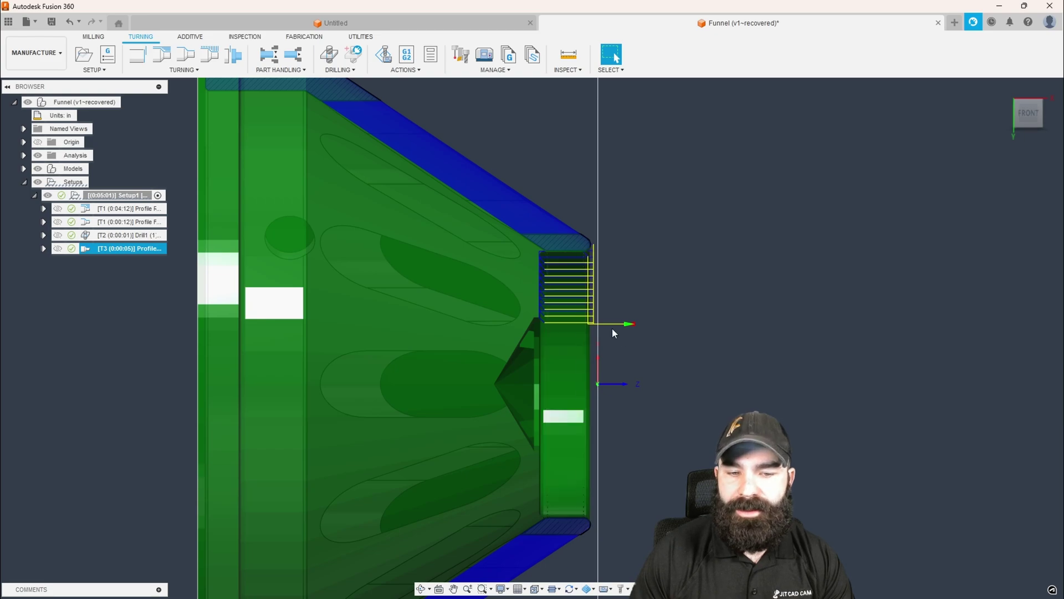
{"action": "scroll", "coordinate": [576, 303], "scroll_direction": "down", "scroll_amount": 1}
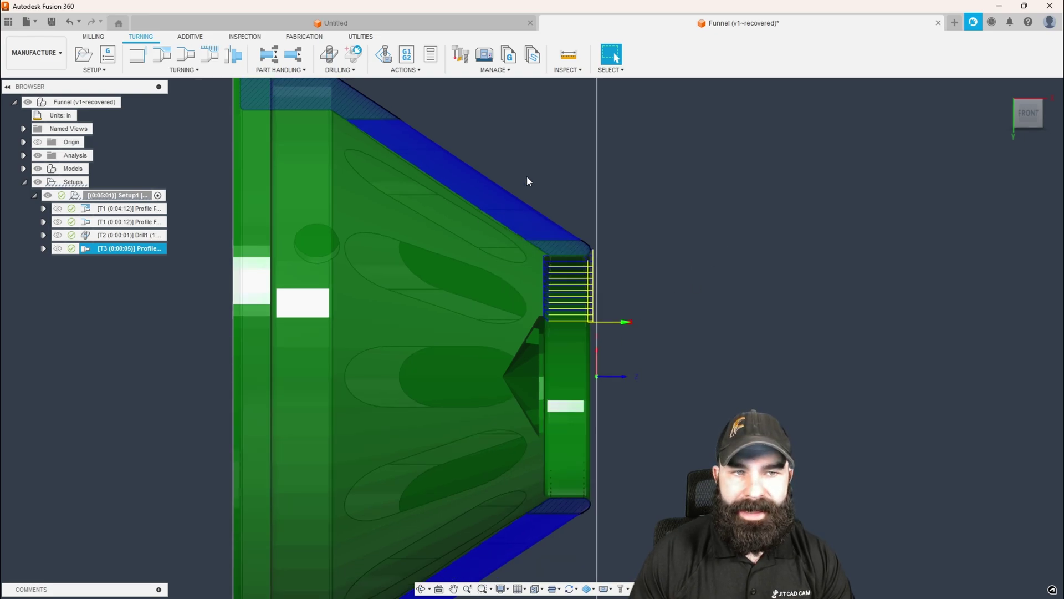
{"action": "left_click", "coordinate": [460, 56]}
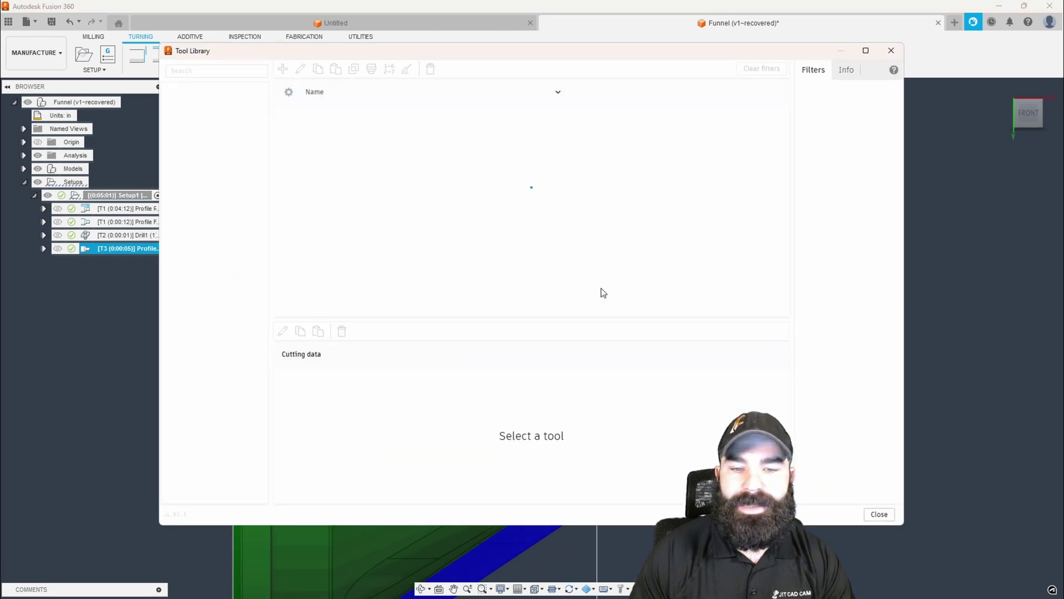
{"action": "left_click", "coordinate": [890, 51]}
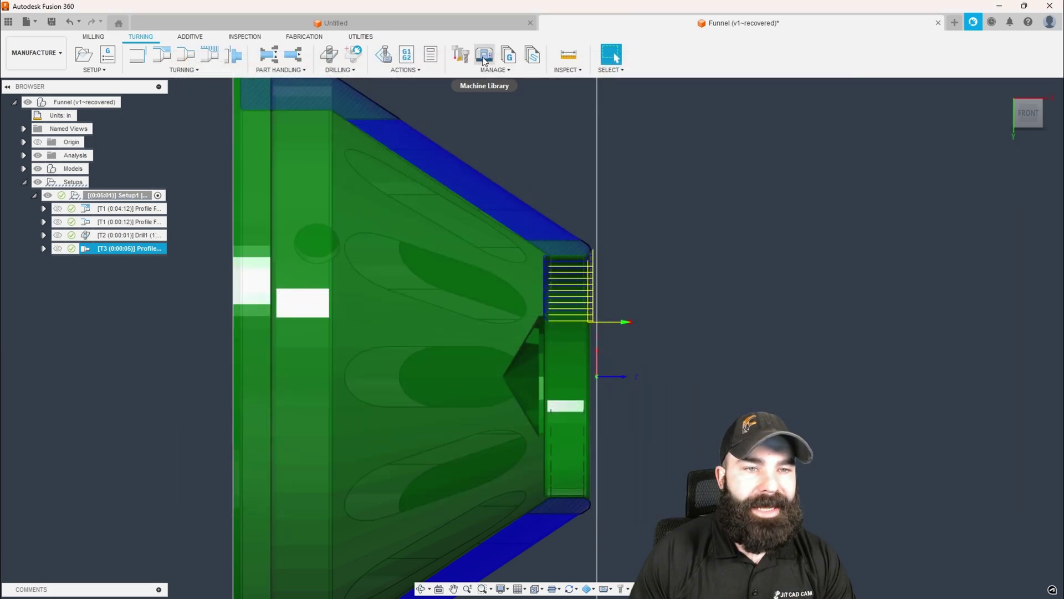
{"action": "left_click", "coordinate": [379, 59]}
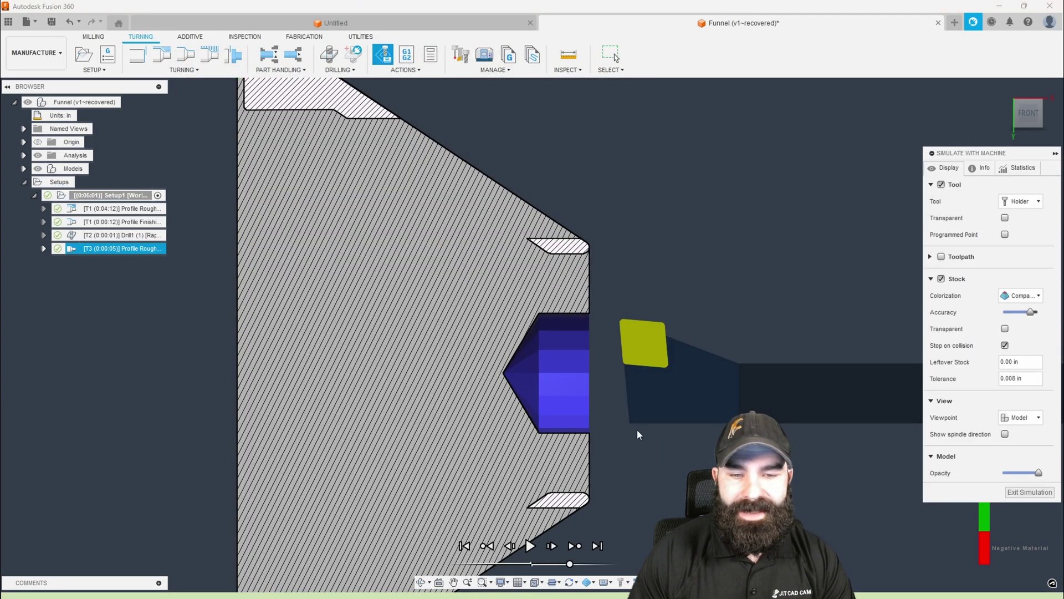
{"action": "left_click", "coordinate": [531, 546]}
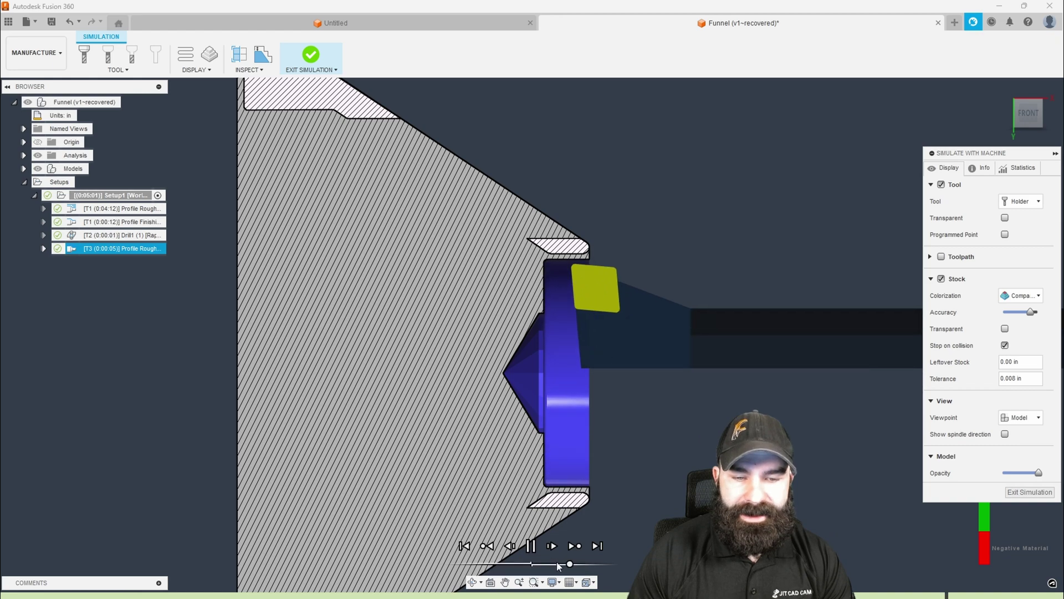
{"action": "left_click_drag", "start_coordinate": [569, 564], "coordinate": [558, 566]}
{"action": "left_click", "coordinate": [531, 546]}
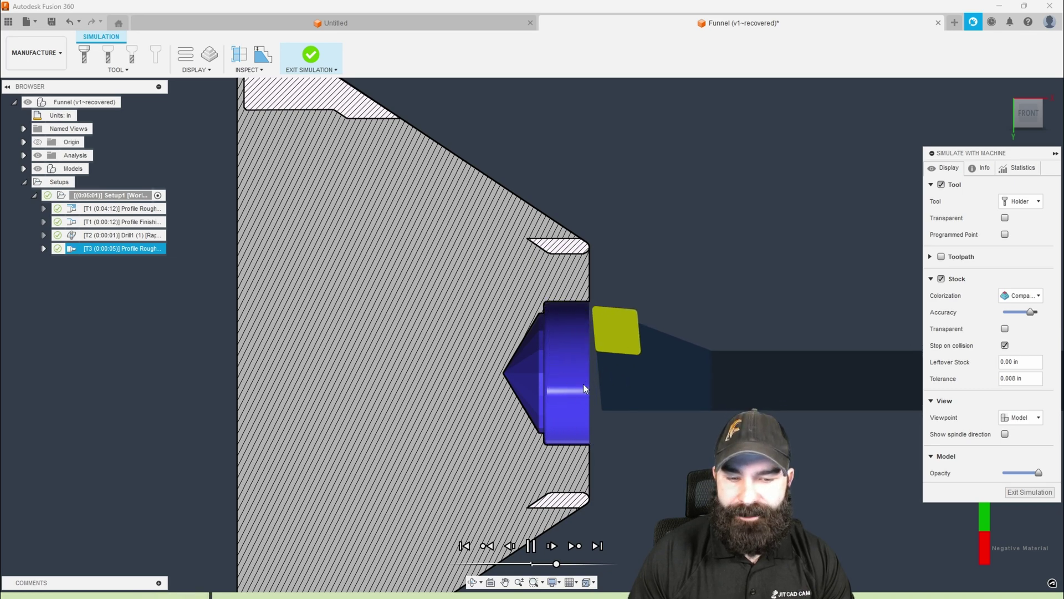
{"action": "left_click_drag", "start_coordinate": [557, 564], "coordinate": [563, 564]}
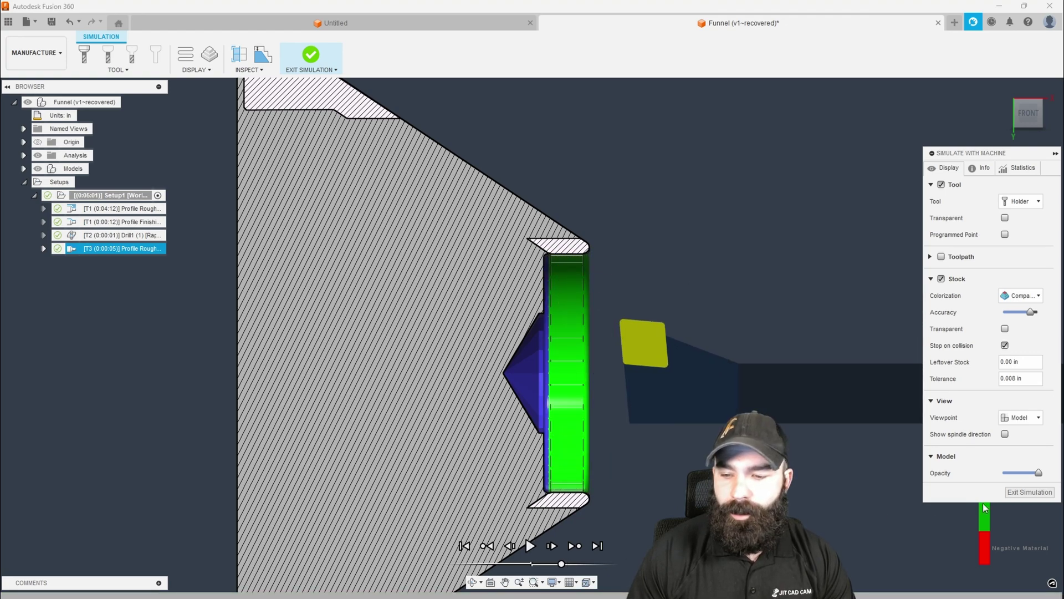
{"action": "left_click", "coordinate": [1029, 491]}
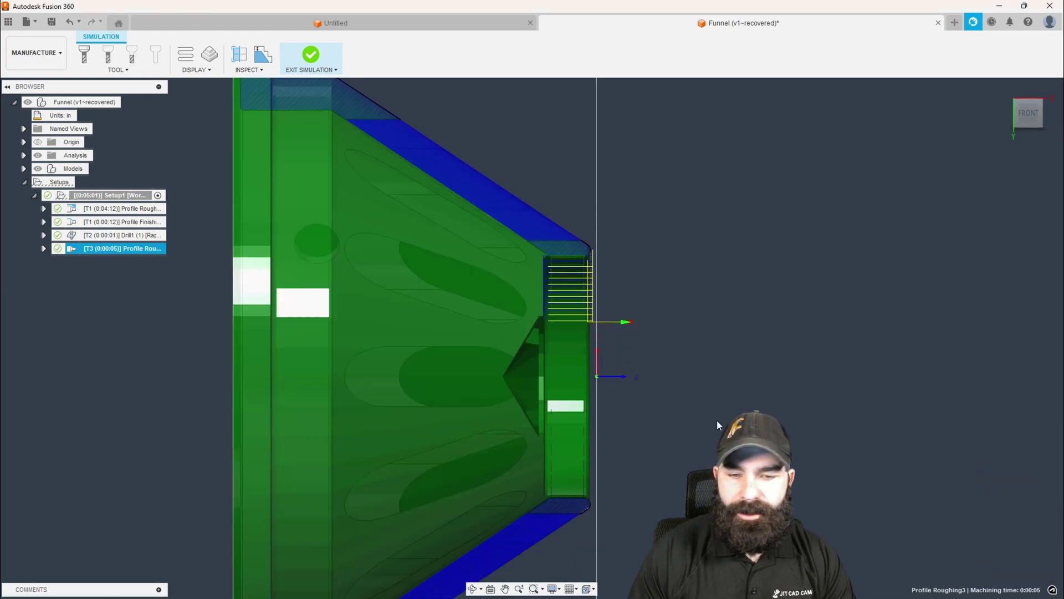
- Create a derived Turning Profile Finishing operation from the inside roughing, keeping its inherited radii and geometry limits, and generate the toolpath
{"action": "right_click", "coordinate": [101, 248]}
{"action": "mouse_move", "coordinate": [128, 207]}
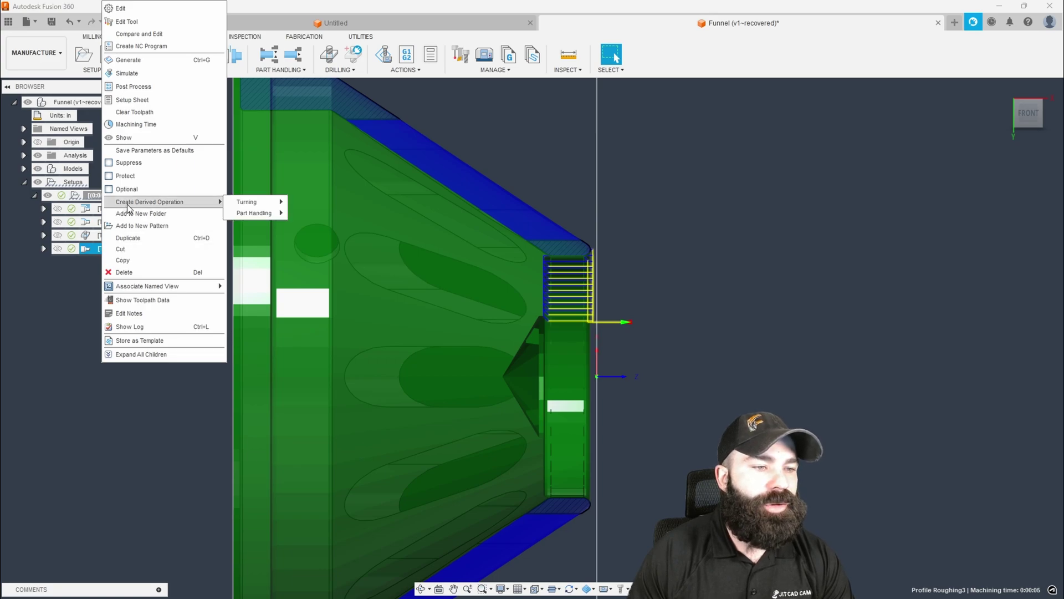
{"action": "mouse_move", "coordinate": [249, 206]}
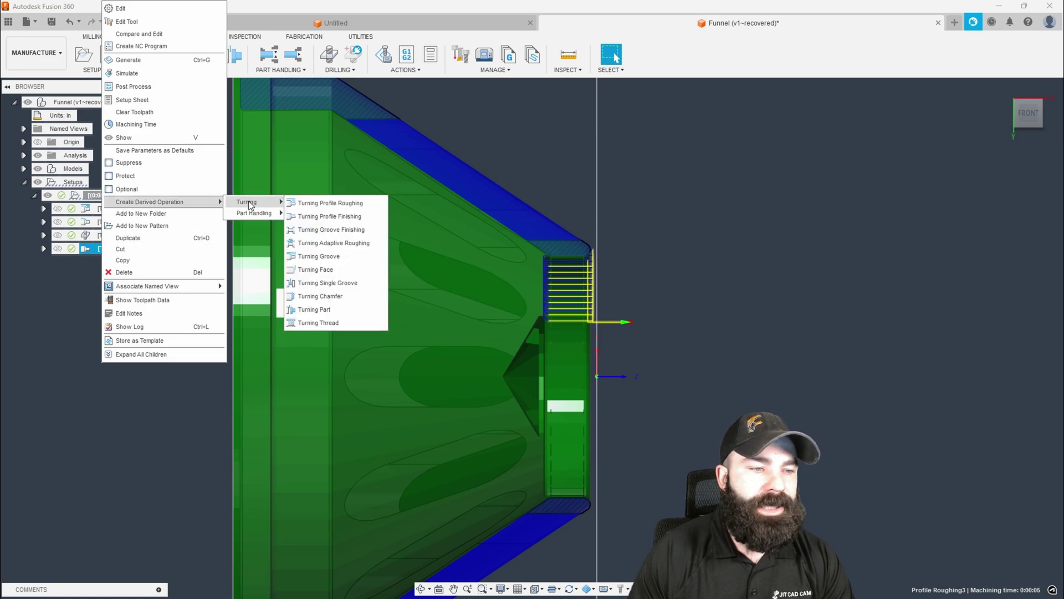
{"action": "left_click", "coordinate": [322, 216]}
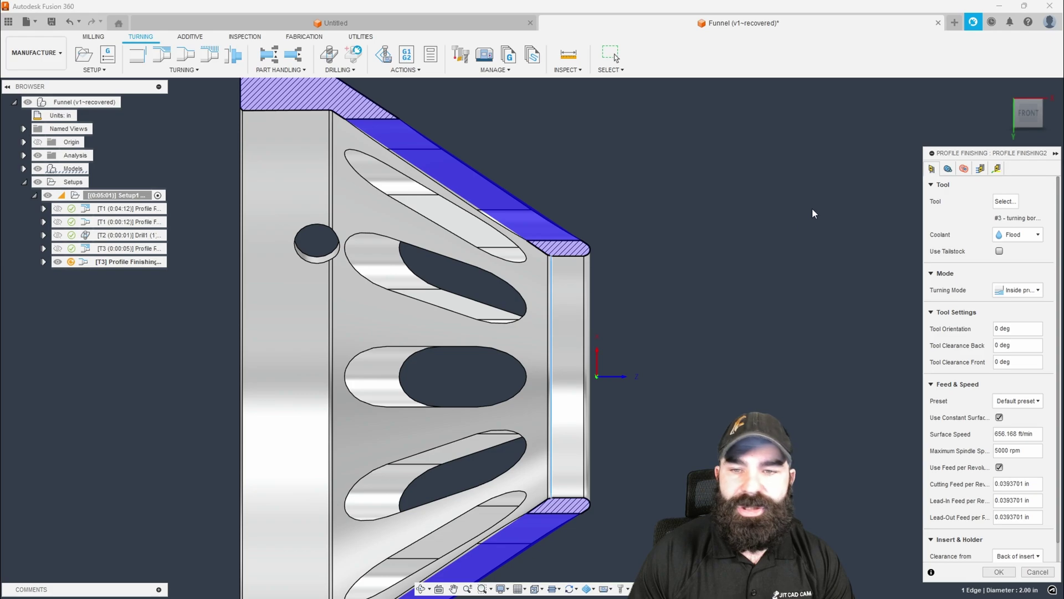
{"action": "left_click", "coordinate": [965, 169]}
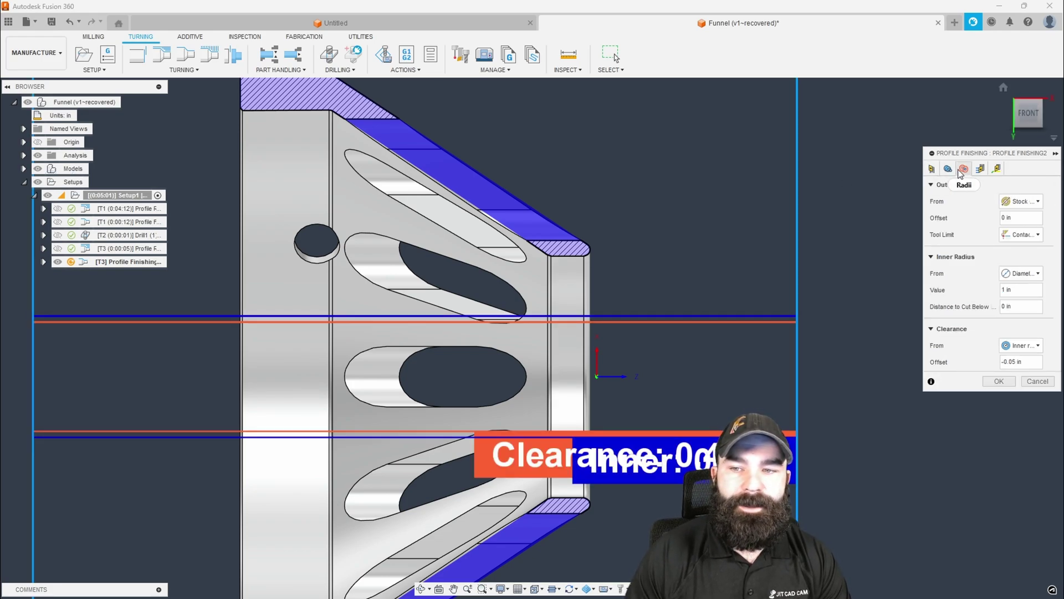
{"action": "left_click", "coordinate": [948, 169]}
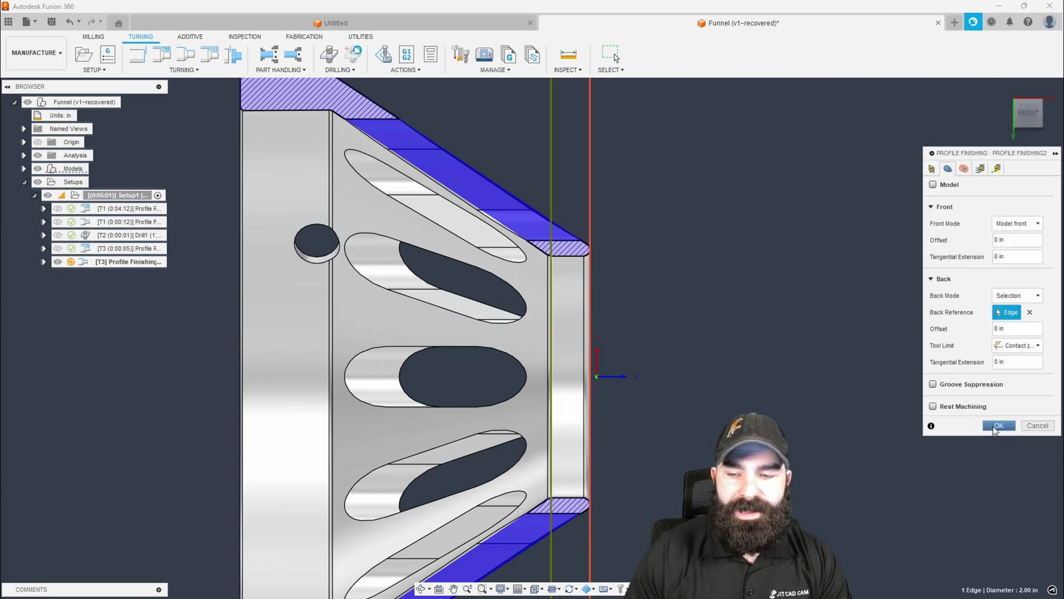
{"action": "left_click", "coordinate": [998, 425]}
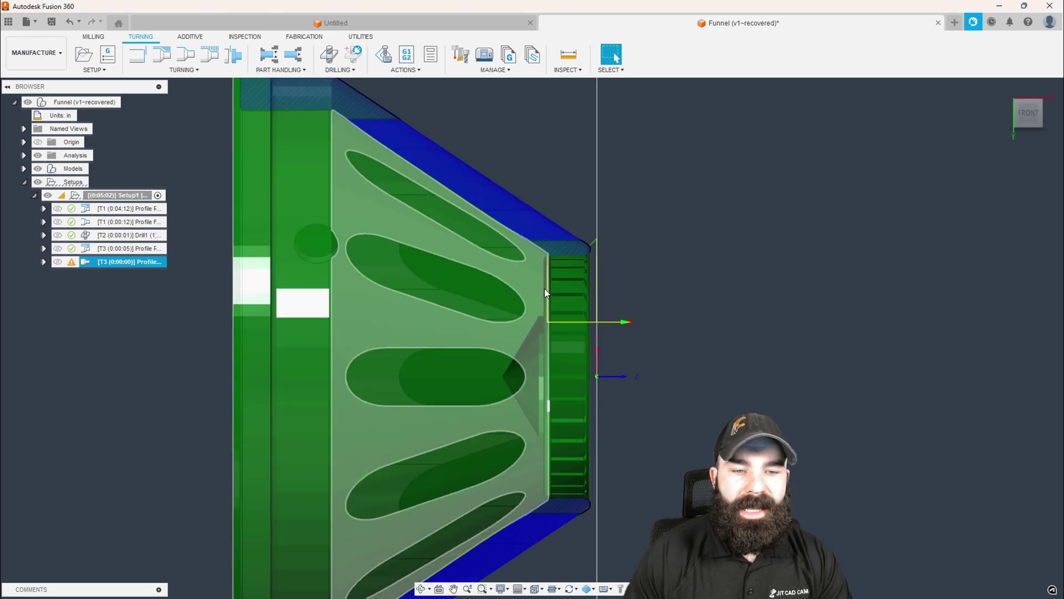
- Adjust the inside finishing's Leads & Transitions settings for the pass at the front bore and regenerate the toolpath
{"action": "mouse_move", "coordinate": [72, 264]}
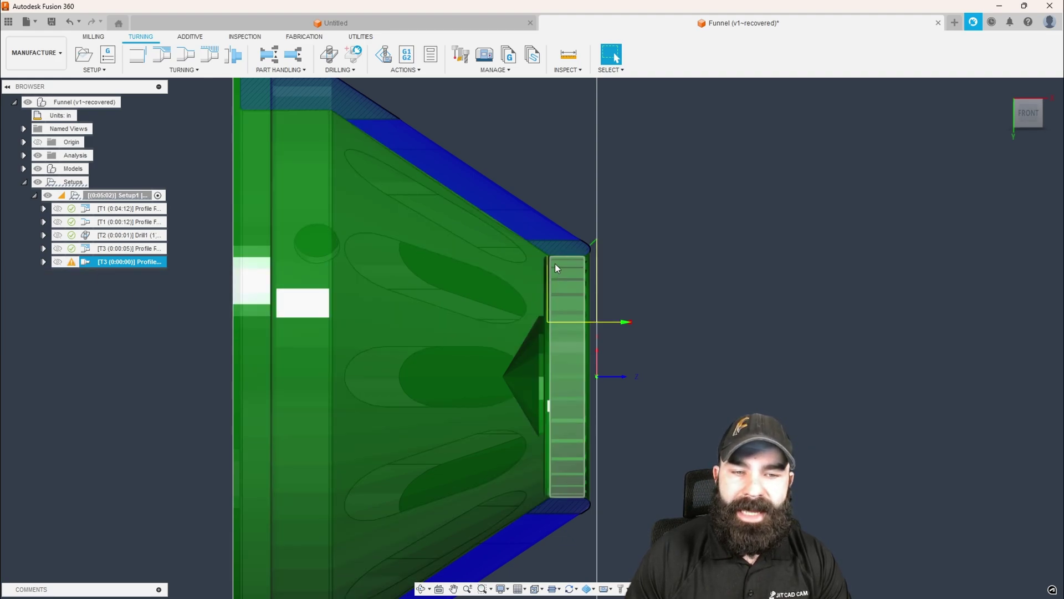
{"action": "scroll", "coordinate": [555, 264], "scroll_direction": "up", "scroll_amount": 2}
{"action": "scroll", "coordinate": [556, 264], "scroll_direction": "up", "scroll_amount": 1}
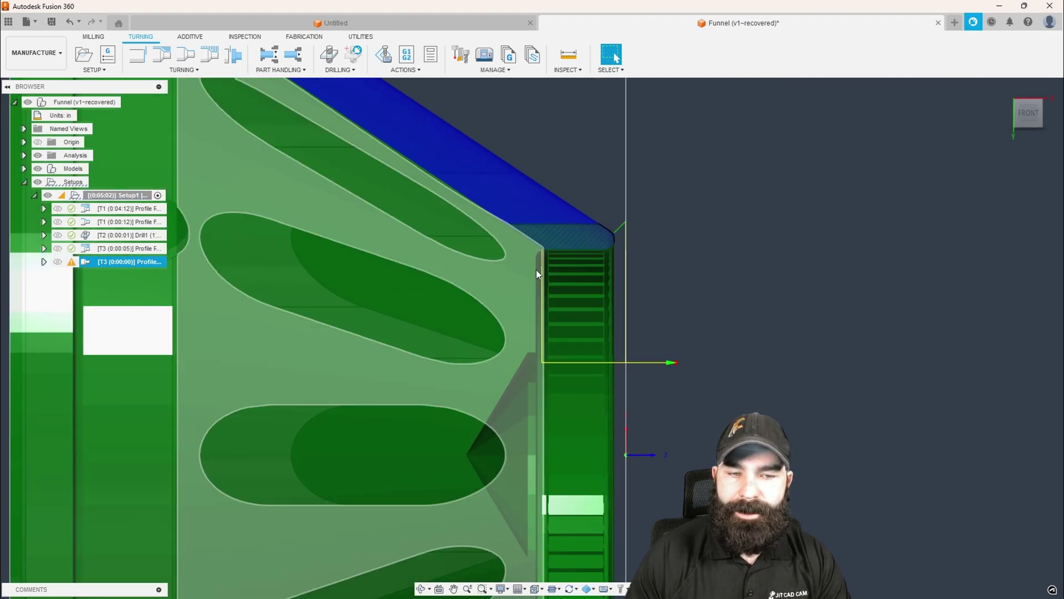
{"action": "scroll", "coordinate": [534, 355], "scroll_direction": "down", "scroll_amount": 1}
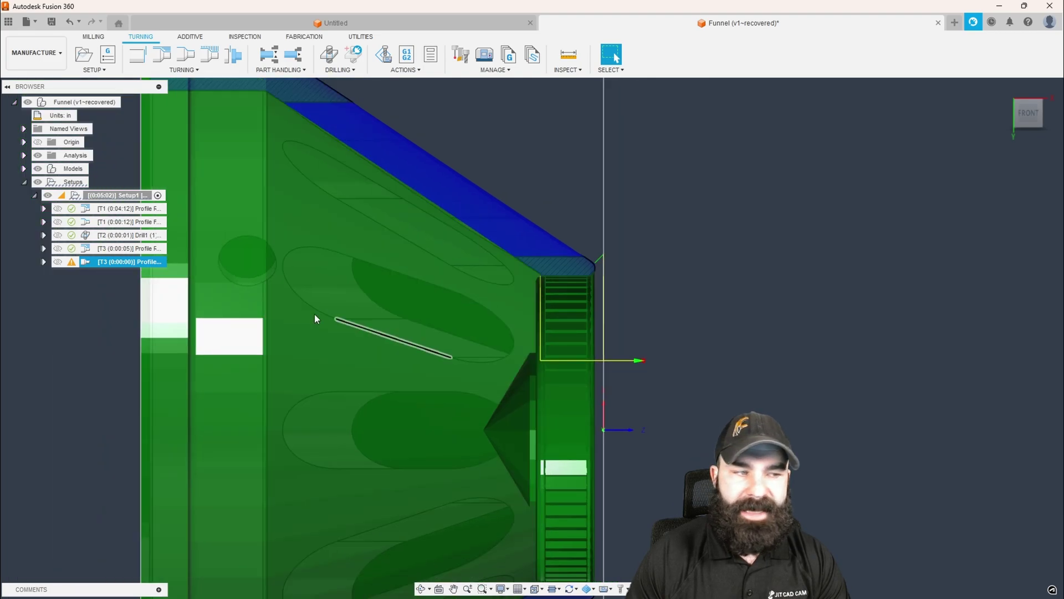
{"action": "double_click", "coordinate": [92, 264]}
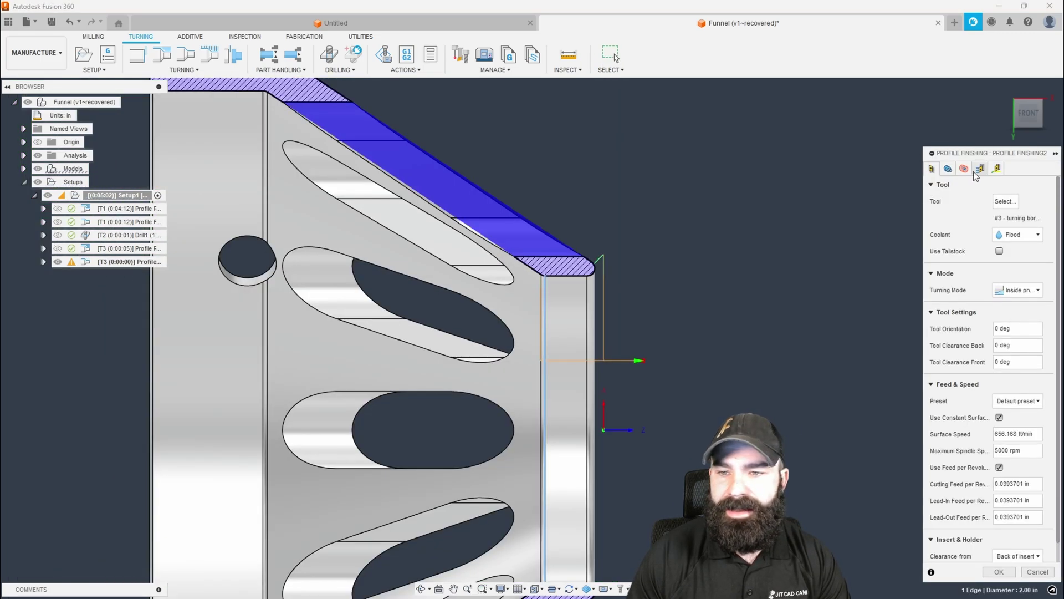
{"action": "left_click", "coordinate": [997, 169]}
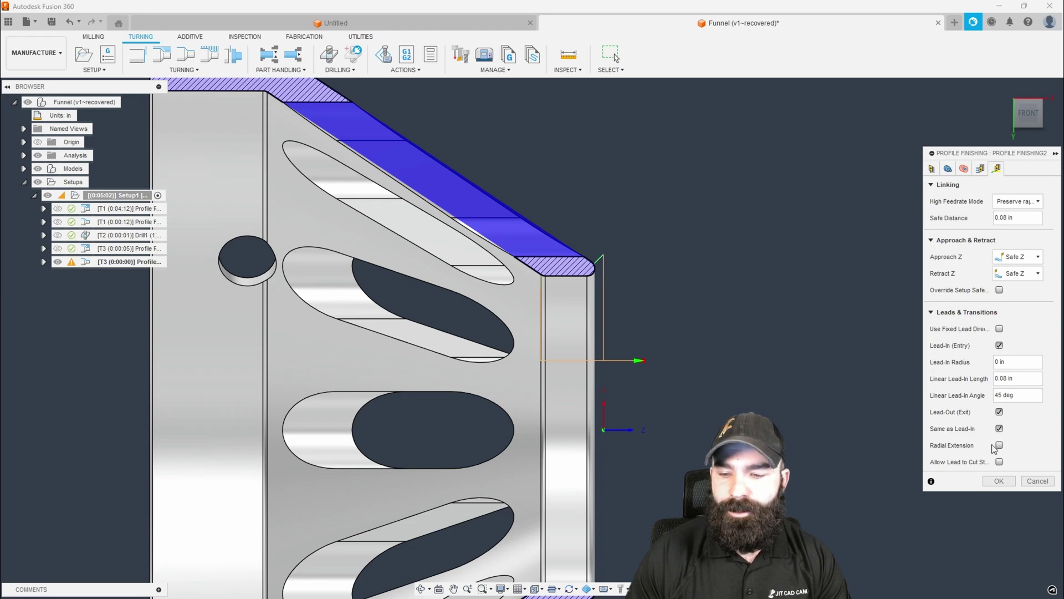
{"action": "left_click", "coordinate": [1000, 482]}
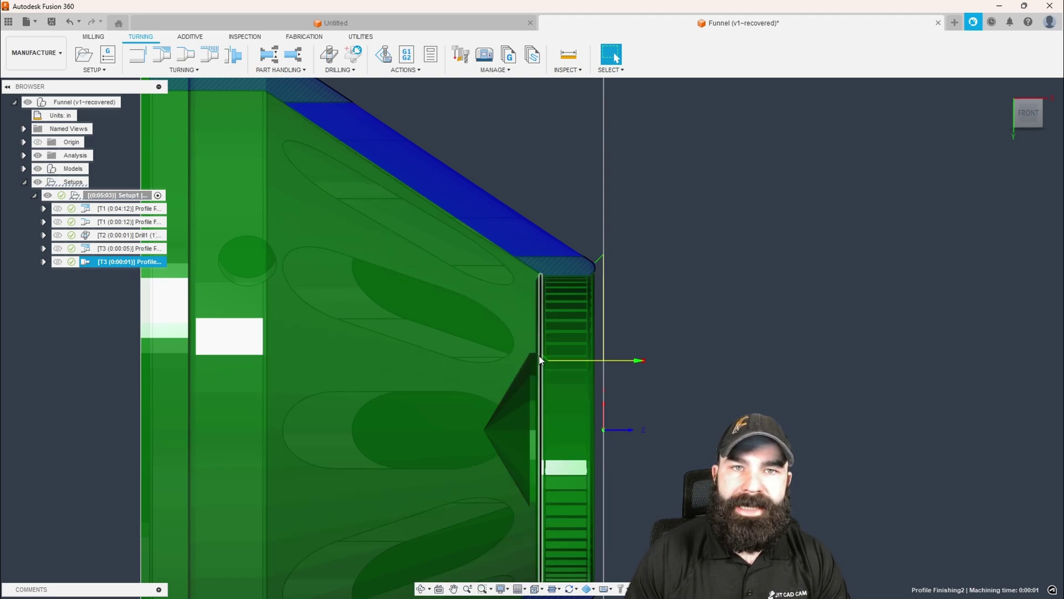
- Hide the section analysis to show the whole funnel and display the inside finishing toolpath on it
{"action": "scroll", "coordinate": [650, 288], "scroll_direction": "down", "scroll_amount": 2}
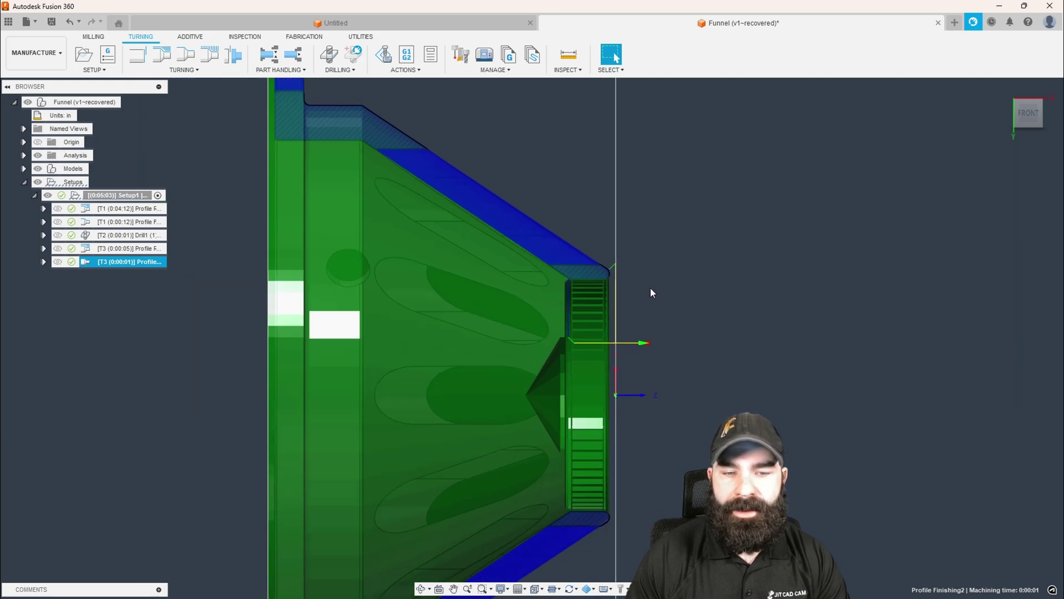
{"action": "scroll", "coordinate": [649, 287], "scroll_direction": "down", "scroll_amount": 2}
{"action": "middle_click_drag", "start_coordinate": [650, 287], "coordinate": [614, 362], "text": "shift"}
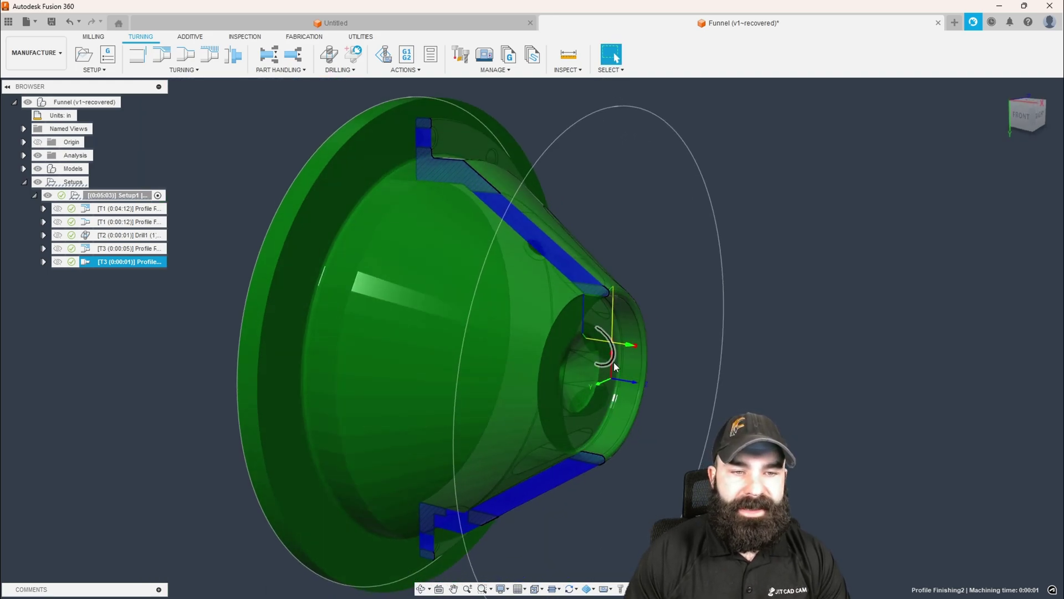
{"action": "left_click", "coordinate": [39, 157]}
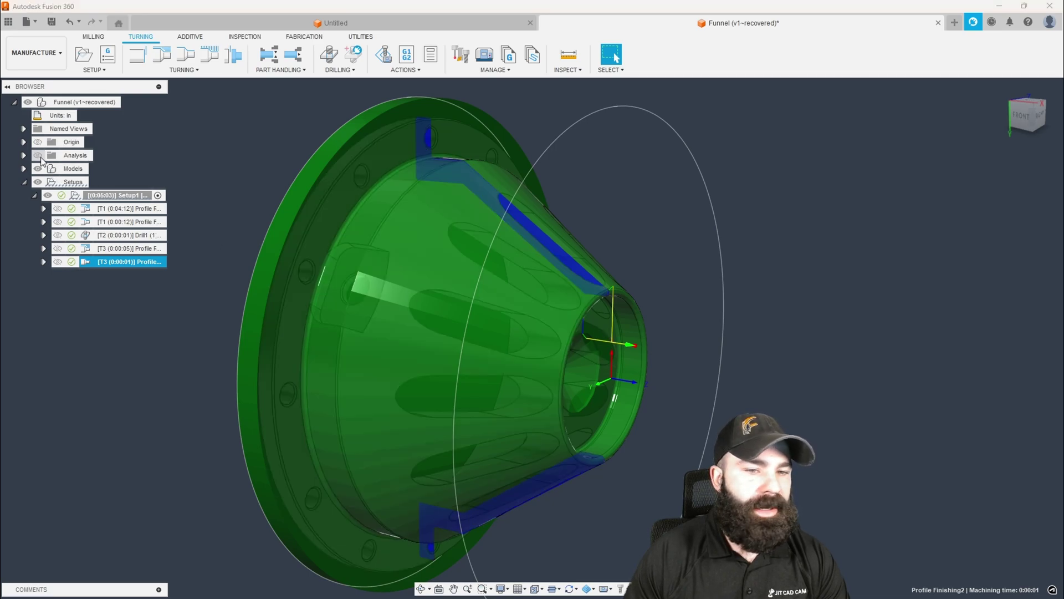
{"action": "left_click", "coordinate": [215, 194]}
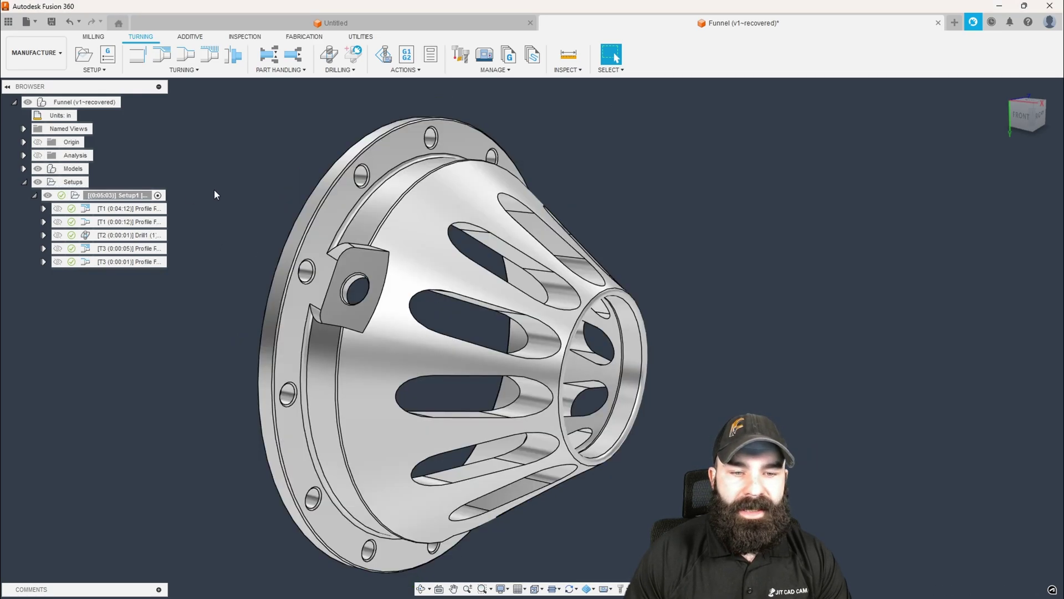
{"action": "left_click", "coordinate": [115, 264]}
{"action": "mouse_move", "coordinate": [257, 275]}
{"action": "middle_mouse_down", "text": "shift"}
{"action": "mouse_move", "coordinate": [222, 273]}
{"action": "mouse_move", "coordinate": [268, 268]}
{"action": "mouse_move", "coordinate": [257, 268]}
{"action": "middle_mouse_up", "text": "shift"}
{"action": "scroll", "coordinate": [524, 323], "scroll_direction": "down", "scroll_amount": 3}
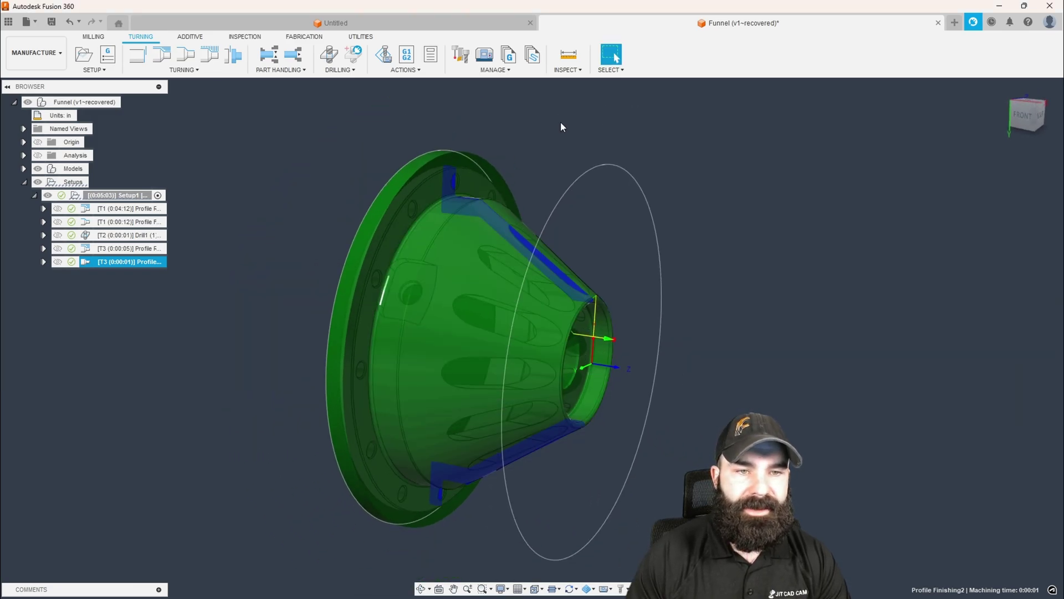
- Simulate the inside profile finishing with the machine and examine the finished front bore up close
{"action": "left_click", "coordinate": [383, 53]}
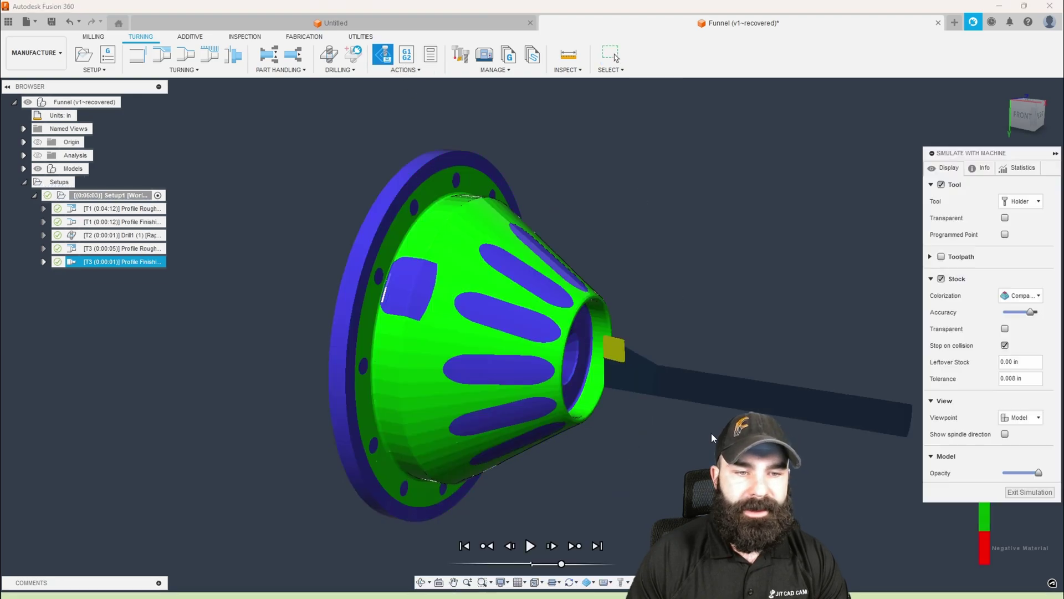
{"action": "left_click", "coordinate": [530, 545]}
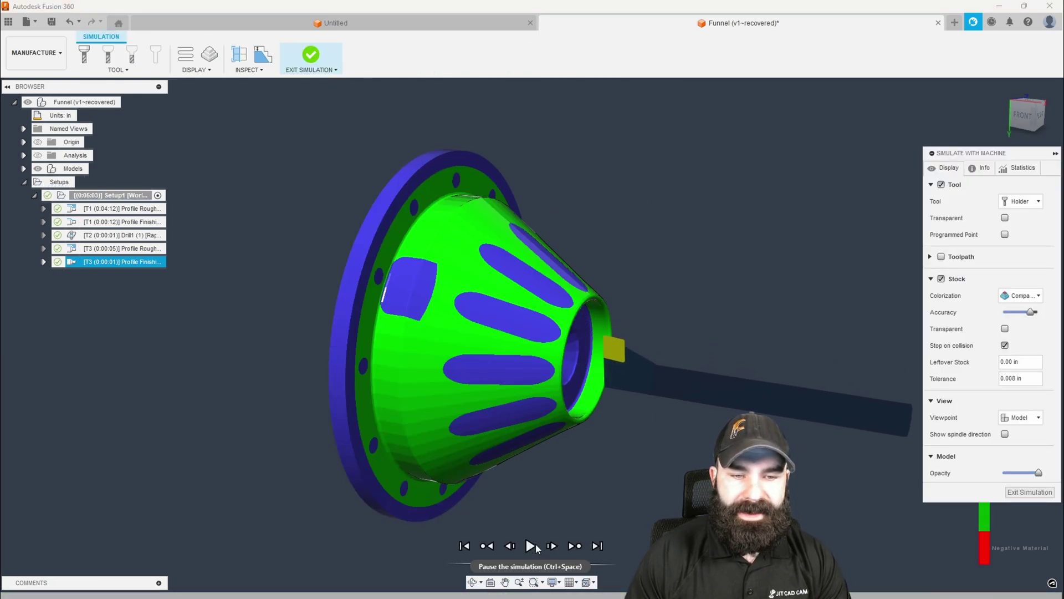
{"action": "middle_click_drag", "start_coordinate": [593, 440], "coordinate": [600, 385], "text": "shift"}
{"action": "scroll", "coordinate": [602, 391], "scroll_direction": "up", "scroll_amount": 2}
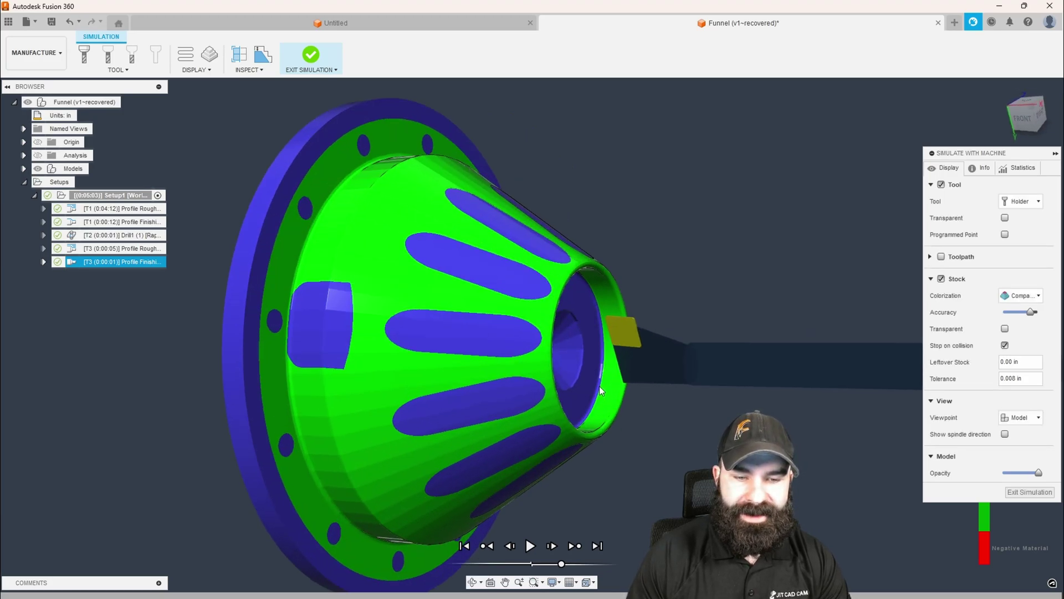
{"action": "left_click", "coordinate": [1028, 491]}
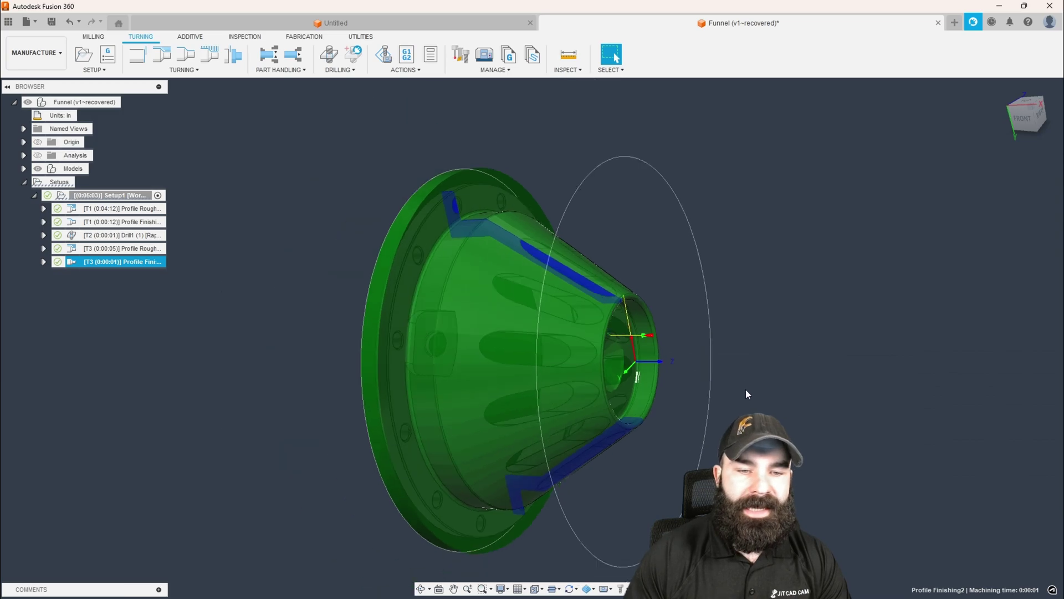
- Create a second turning setup on the secondary spindle, with stock from the preceding setup and Continue Rest Machining enabled
{"action": "middle_click_drag", "start_coordinate": [299, 376], "coordinate": [341, 281], "text": "shift"}
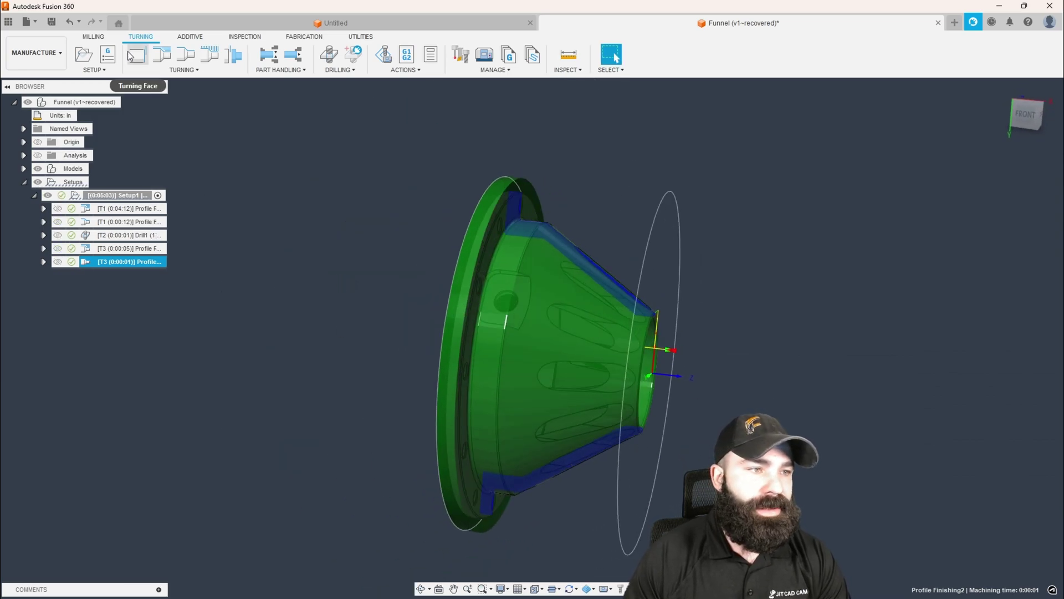
{"action": "left_click", "coordinate": [84, 54]}
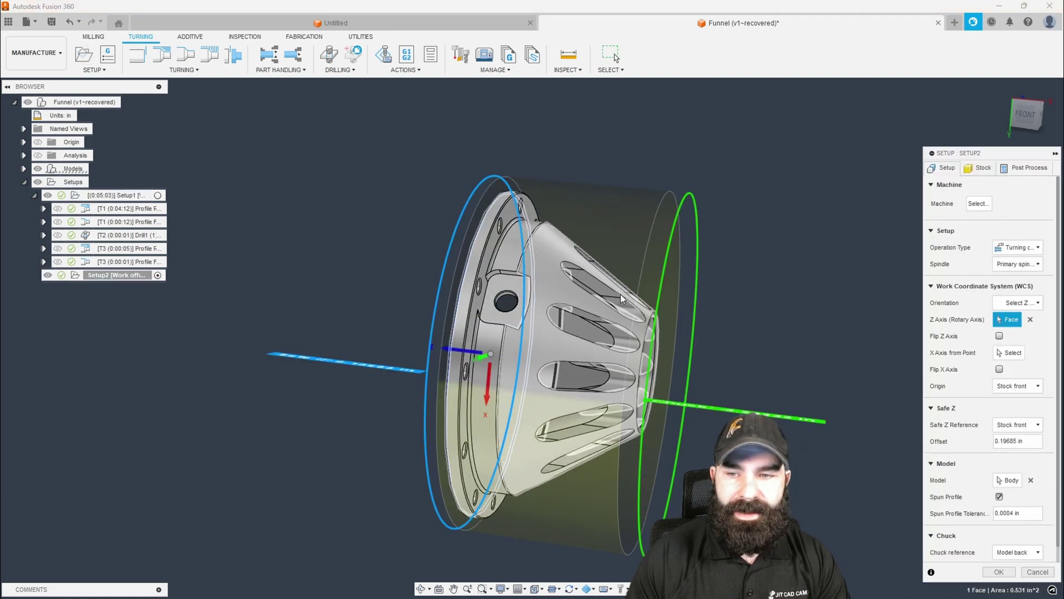
{"action": "left_click", "coordinate": [1016, 264]}
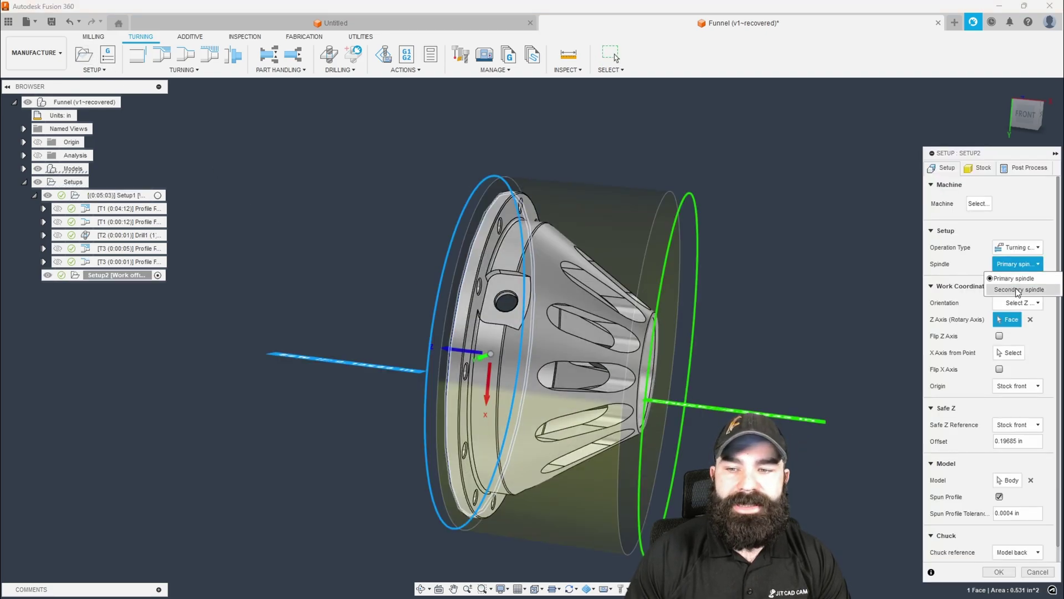
{"action": "left_click", "coordinate": [1017, 289]}
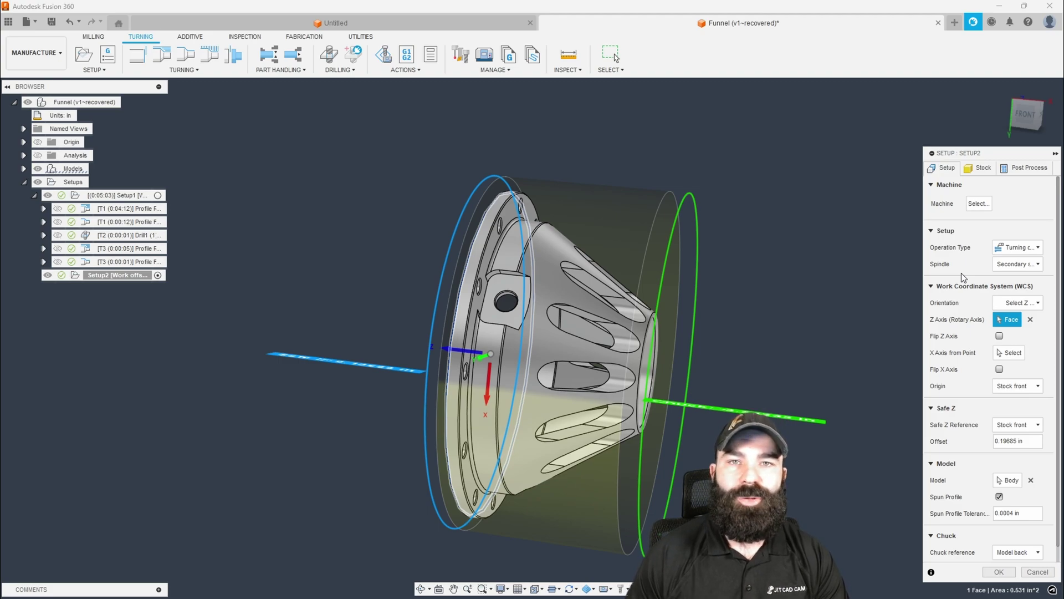
{"action": "left_click", "coordinate": [978, 168]}
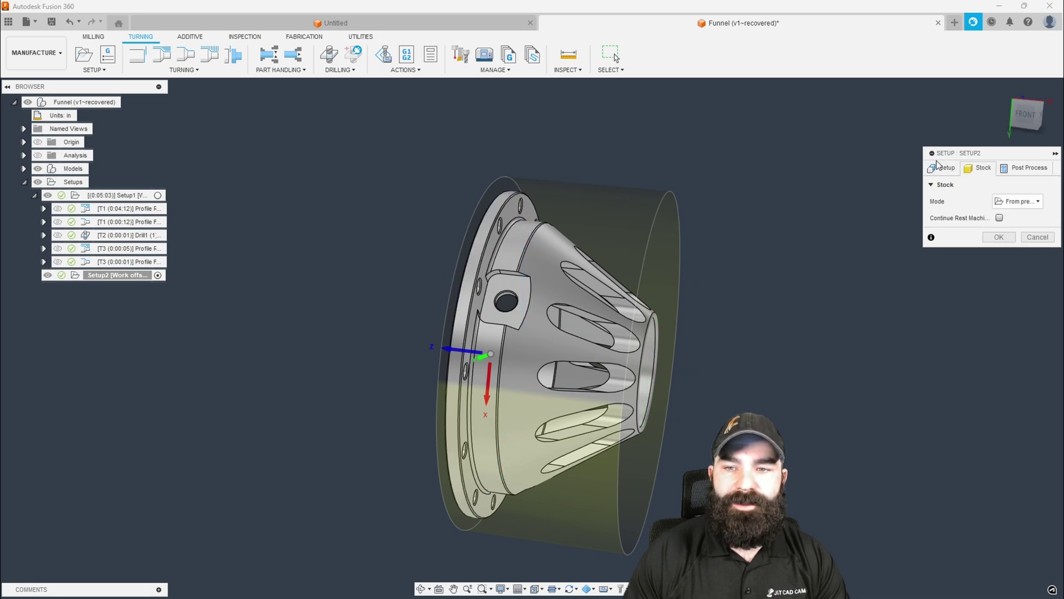
{"action": "left_click_drag", "start_coordinate": [922, 151], "coordinate": [883, 151]}
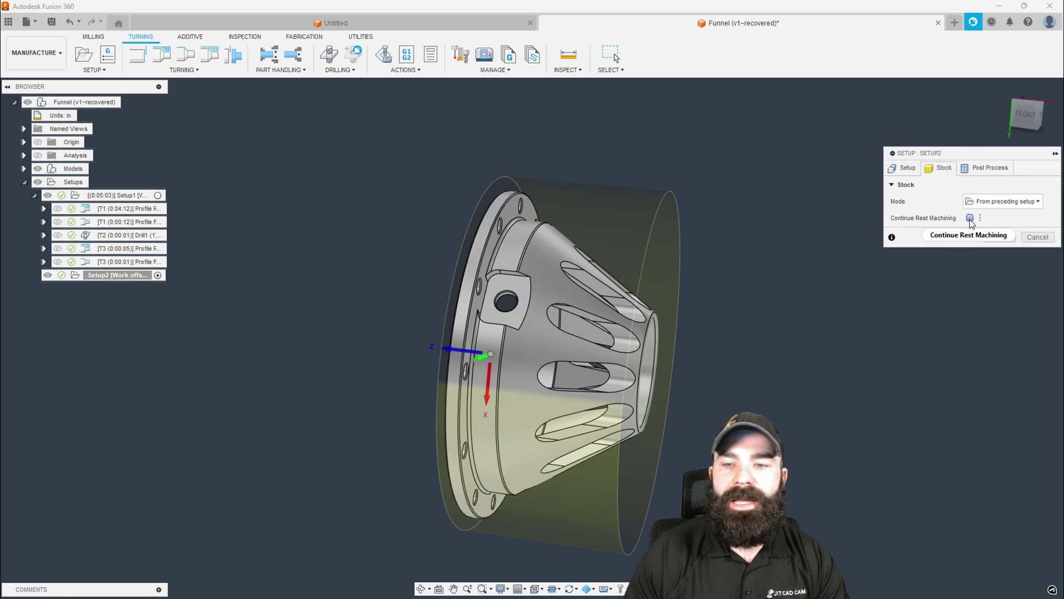
{"action": "left_click", "coordinate": [999, 237]}
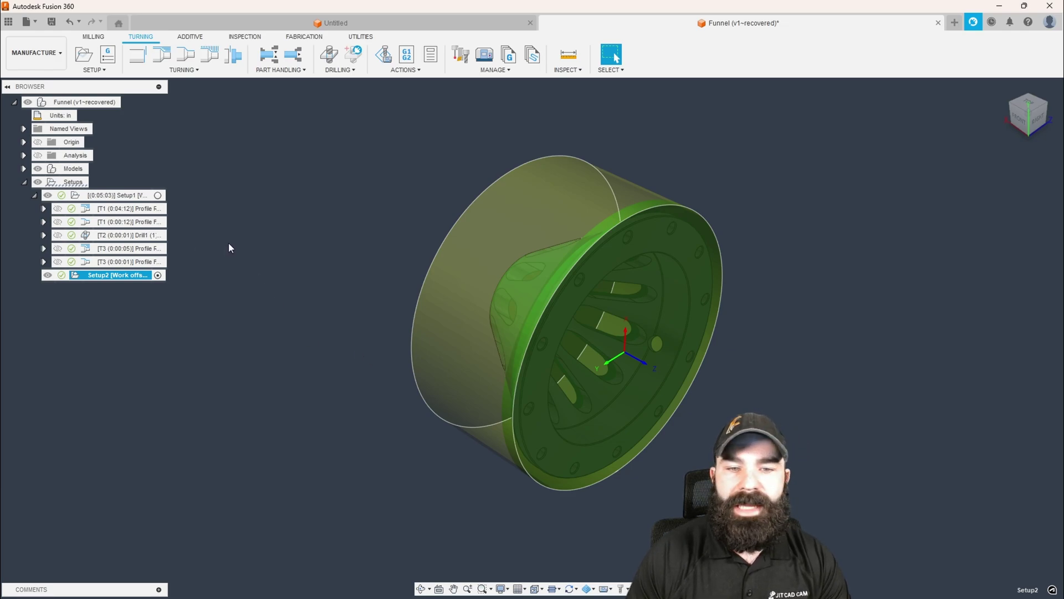
- Copy the outside profile roughing and finishing operations from Setup1 into Setup2 and generate their toolpaths
{"action": "left_click", "coordinate": [1021, 121]}
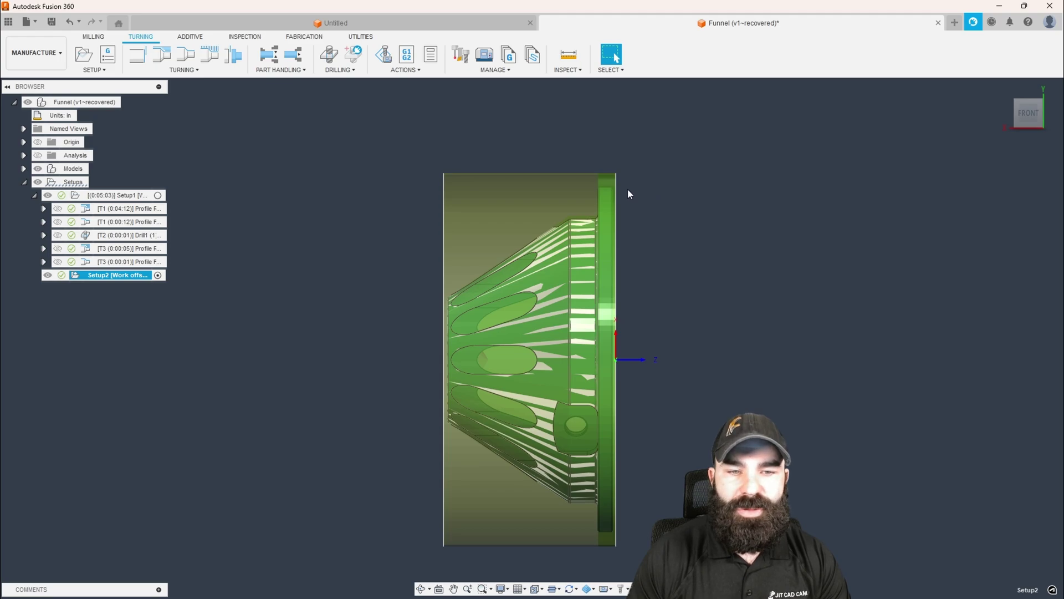
{"action": "left_click", "coordinate": [121, 208]}
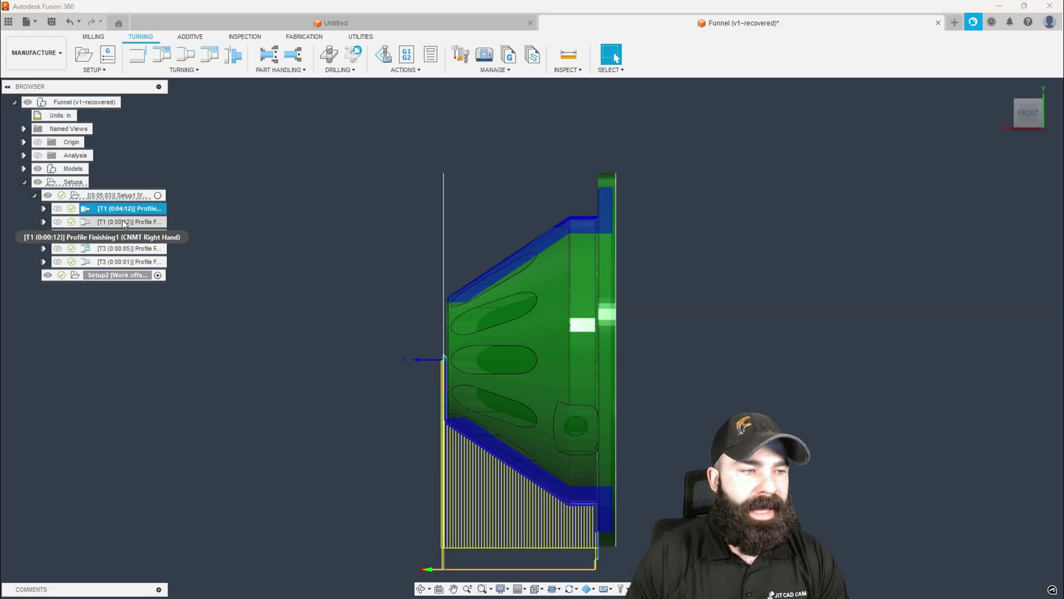
{"action": "left_click", "coordinate": [125, 222], "text": "ctrl"}
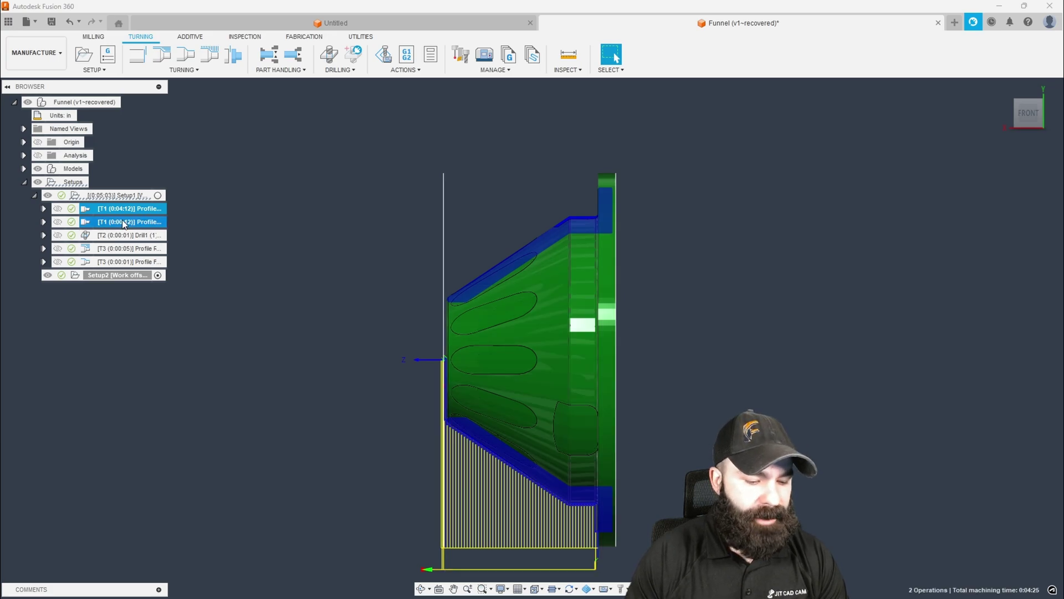
{"action": "right_click", "coordinate": [124, 224]}
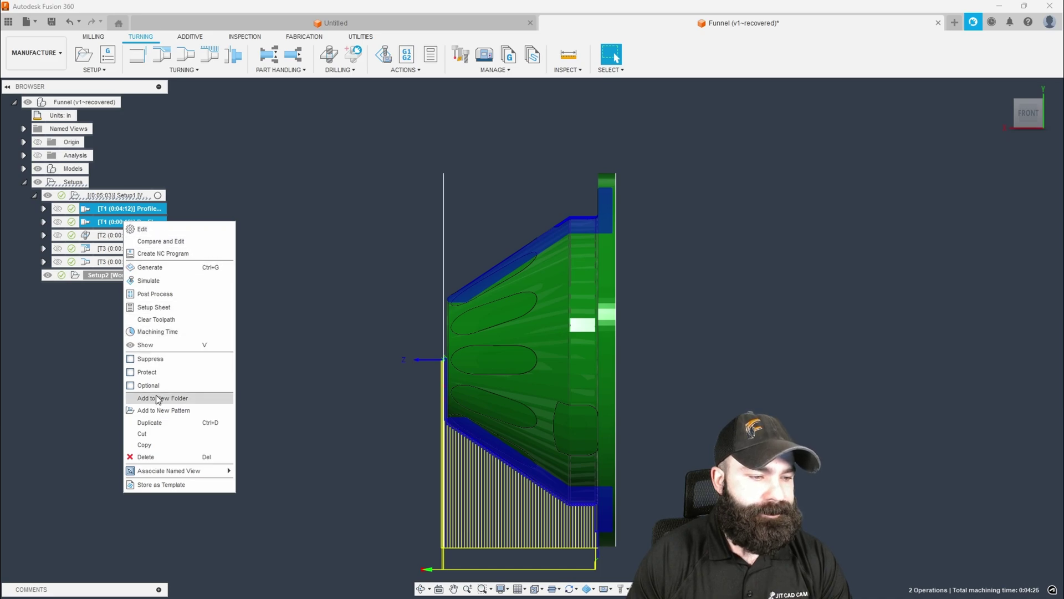
{"action": "left_click", "coordinate": [154, 444]}
{"action": "left_click", "coordinate": [102, 276]}
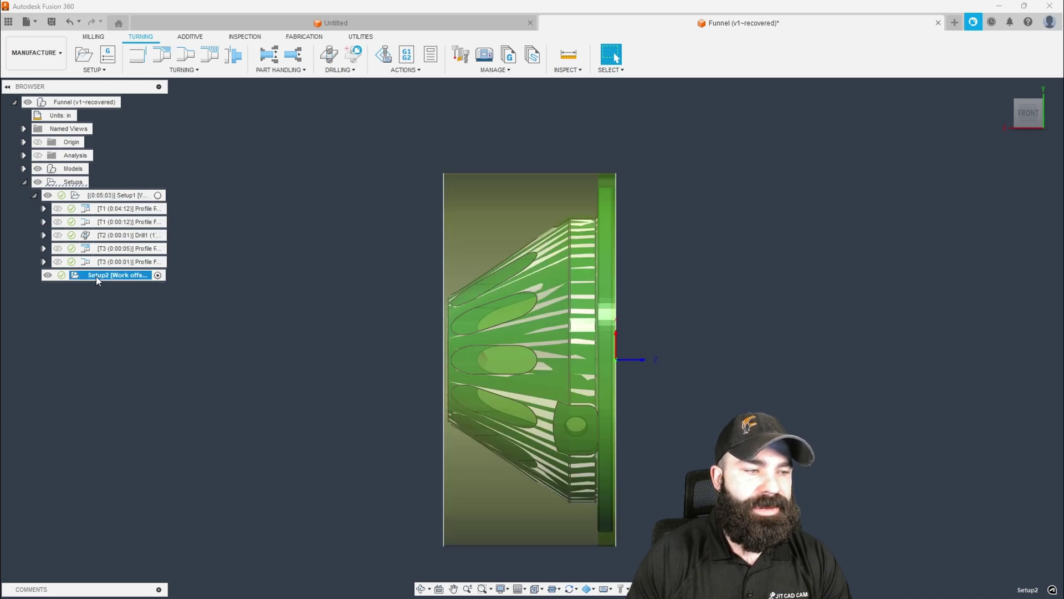
{"action": "right_click", "coordinate": [92, 275]}
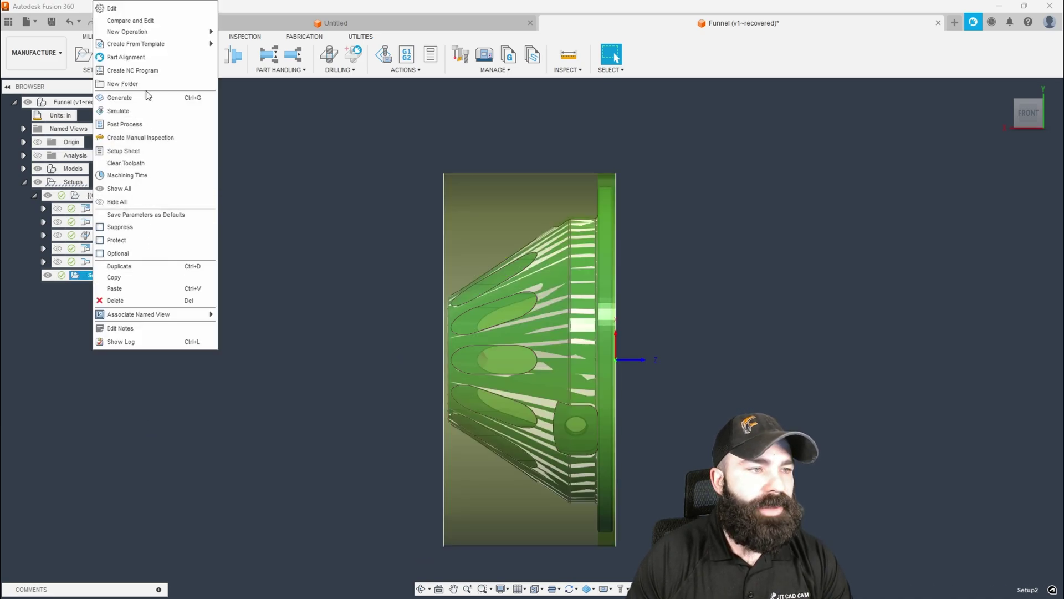
{"action": "left_click", "coordinate": [136, 289]}
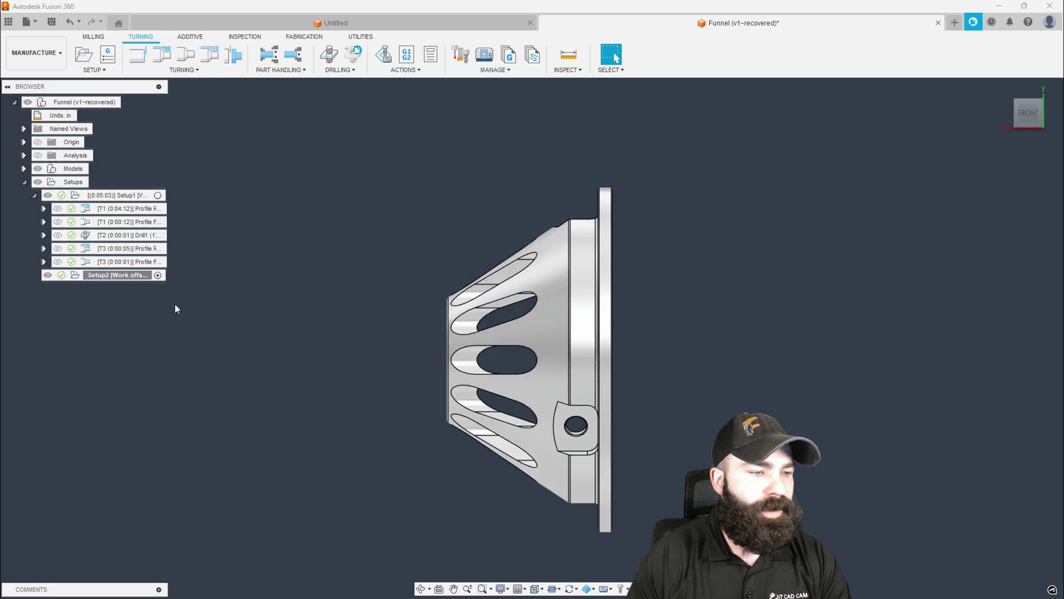
{"action": "left_click", "coordinate": [34, 275]}
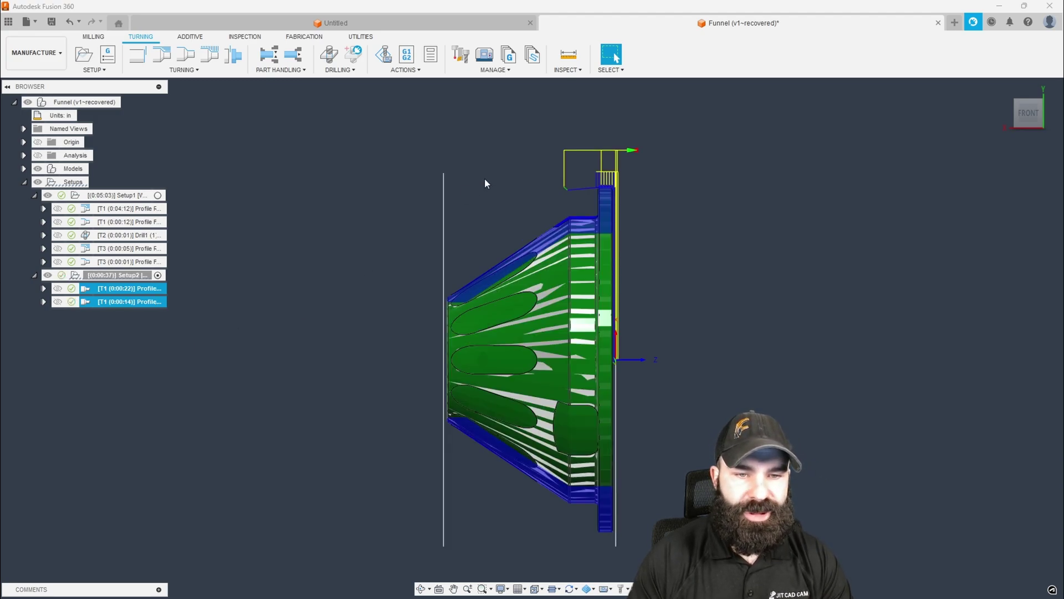
- Shorten the back tangential extension of Setup2's profile finishing so the pass stays at the flange, and regenerate the toolpath
{"action": "scroll", "coordinate": [604, 178], "scroll_direction": "up", "scroll_amount": 5}
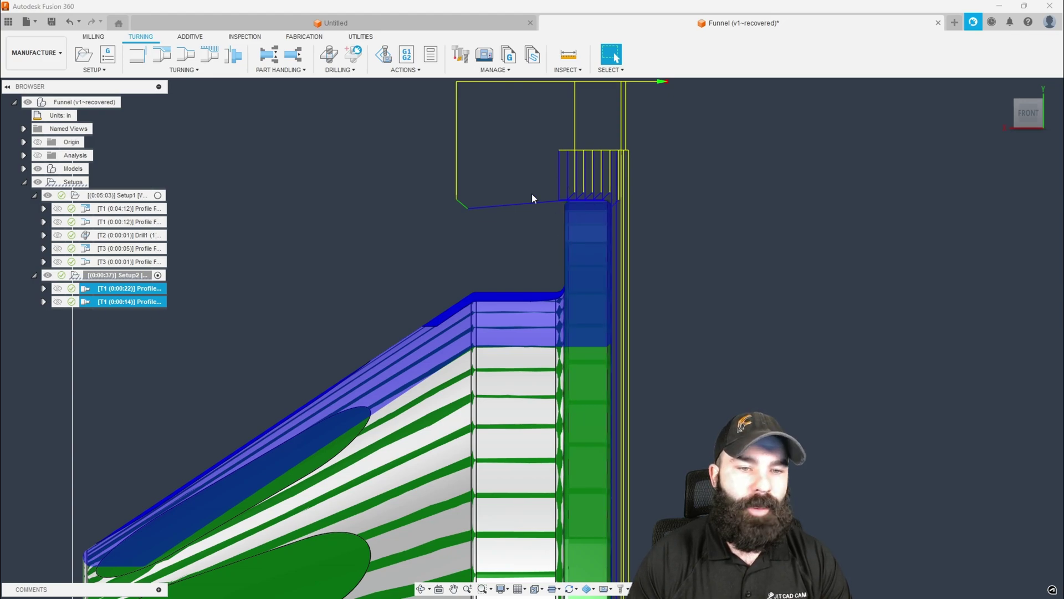
{"action": "scroll", "coordinate": [571, 194], "scroll_direction": "down", "scroll_amount": 2}
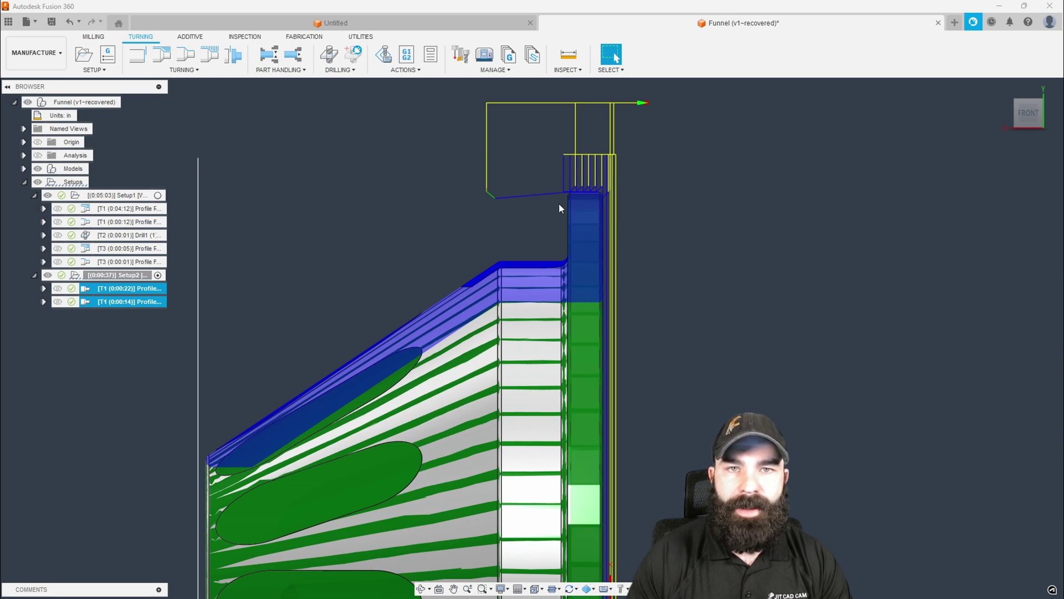
{"action": "scroll", "coordinate": [560, 198], "scroll_direction": "down", "scroll_amount": 2}
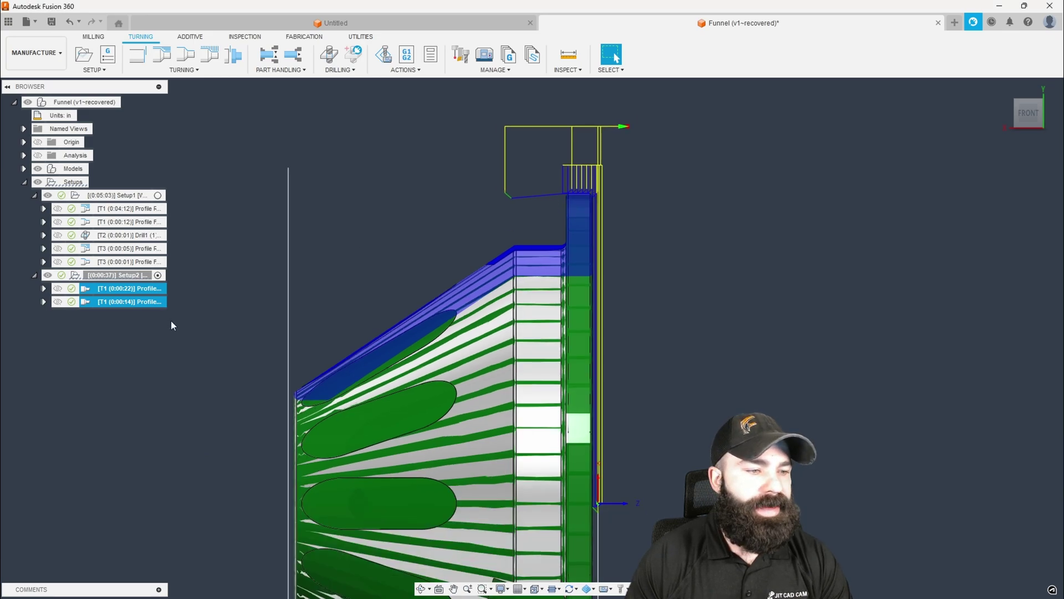
{"action": "double_click", "coordinate": [88, 301]}
{"action": "left_click", "coordinate": [908, 168]}
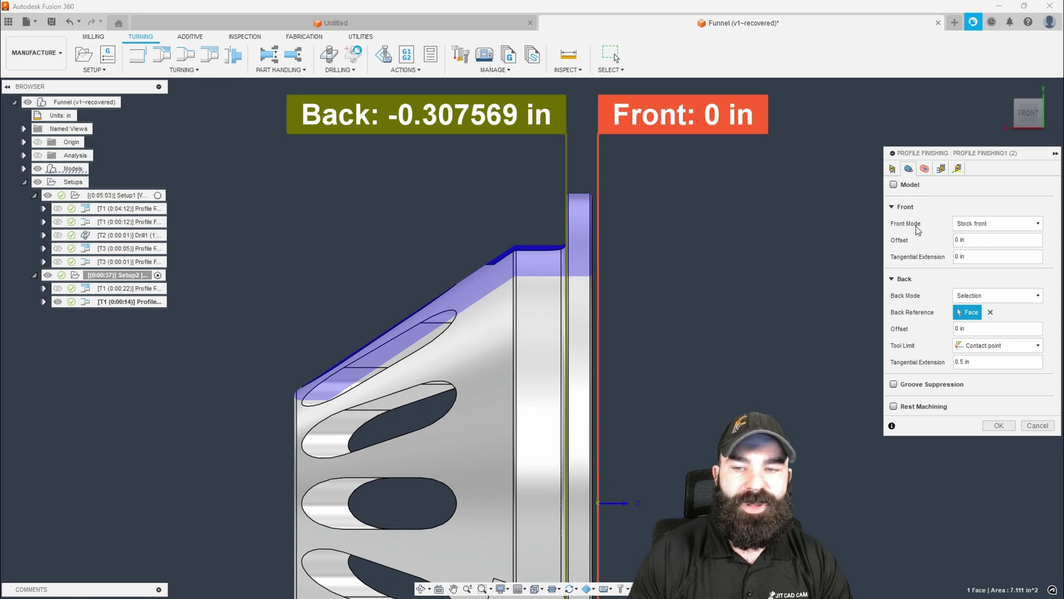
{"action": "left_click_drag", "start_coordinate": [976, 364], "coordinate": [912, 366]}
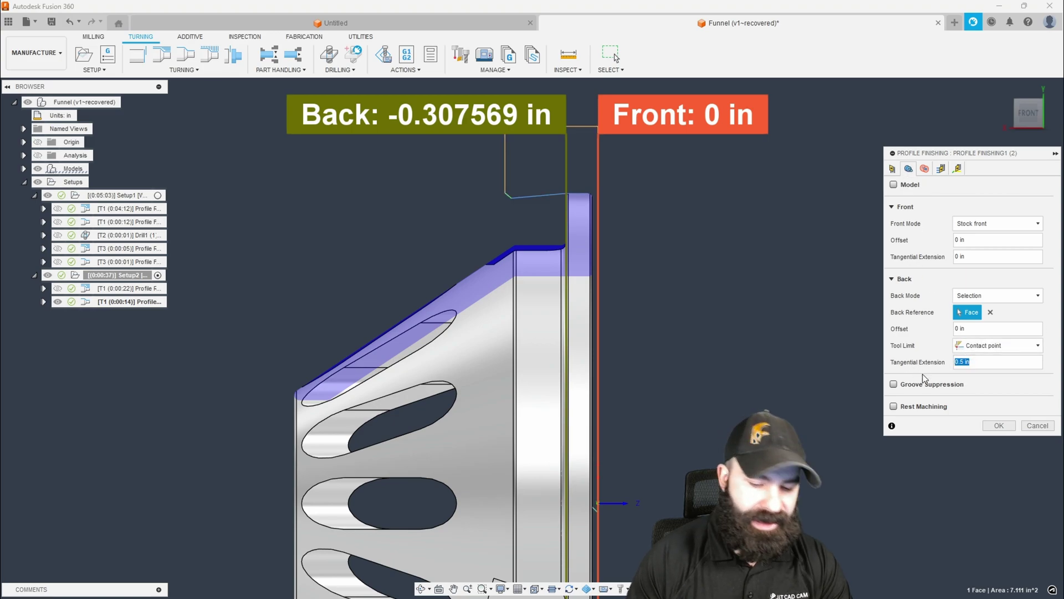
{"action": "key", "text": "Return"}
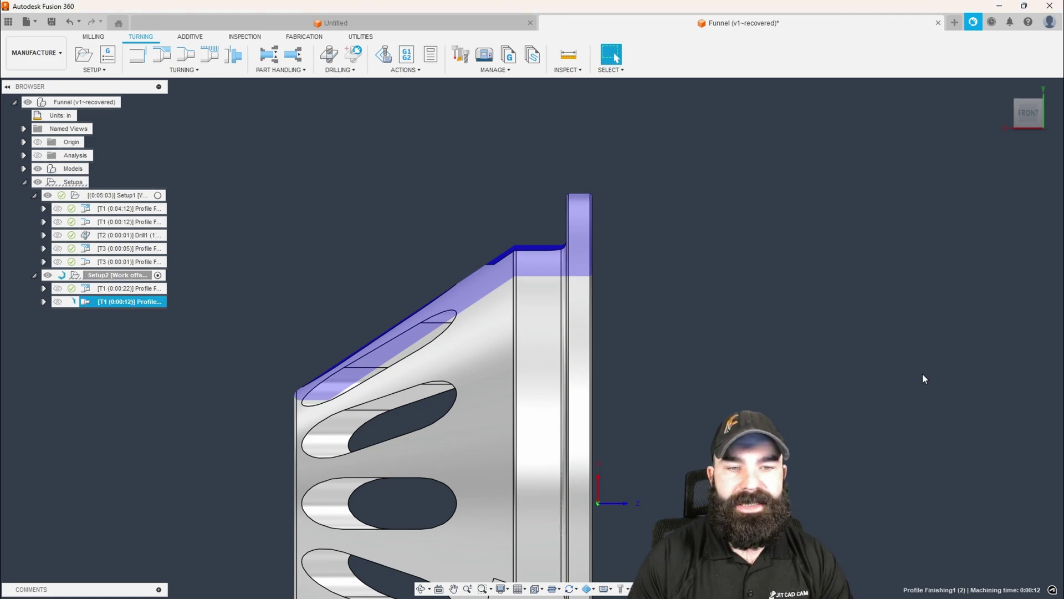
- Examine Setup2's profile roughing and finishing toolpaths on the flange one after the other
{"action": "middle_click_drag", "start_coordinate": [888, 362], "coordinate": [568, 222], "text": "shift"}
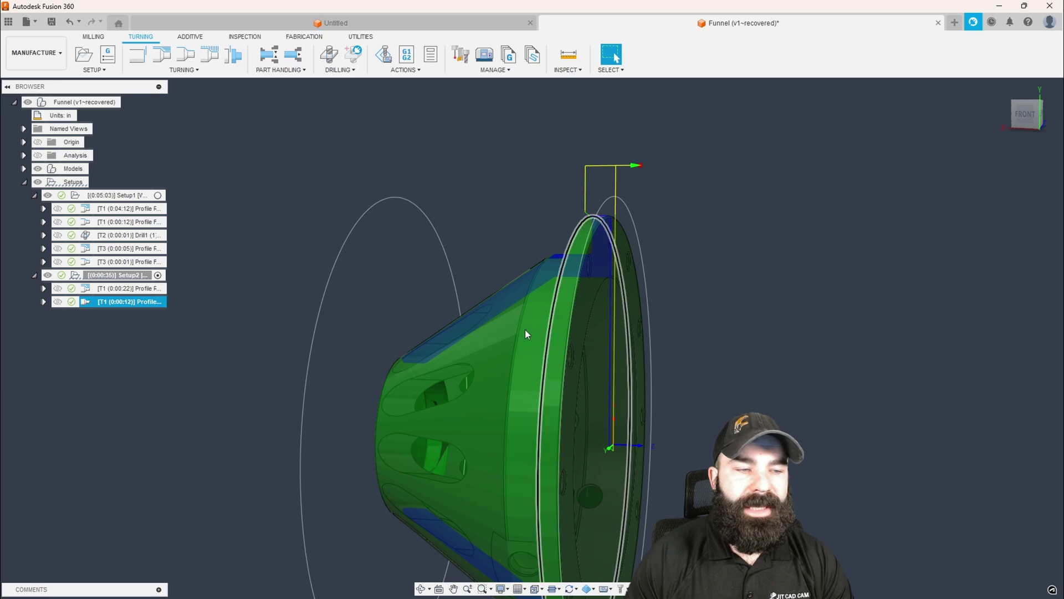
{"action": "left_click", "coordinate": [116, 288]}
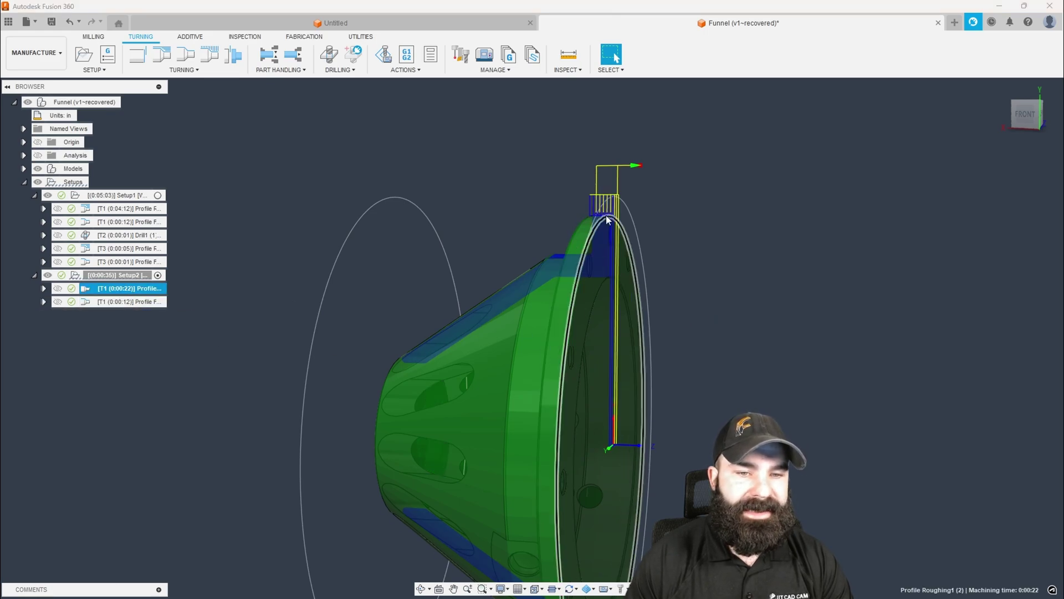
{"action": "scroll", "coordinate": [600, 226], "scroll_direction": "up", "scroll_amount": 3}
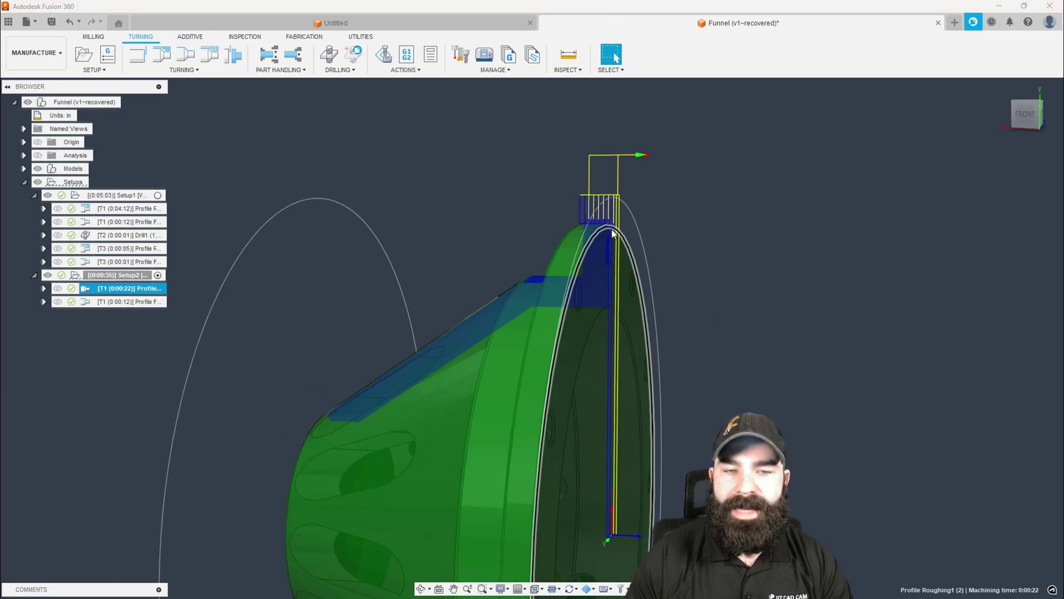
{"action": "left_click", "coordinate": [122, 302]}
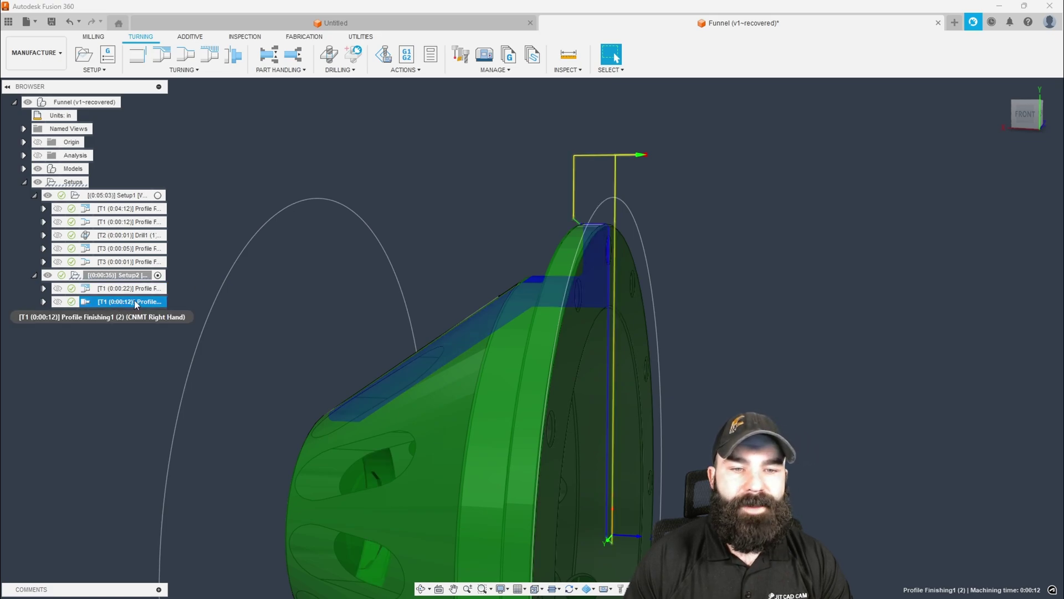
{"action": "scroll", "coordinate": [603, 219], "scroll_direction": "down", "scroll_amount": 3}
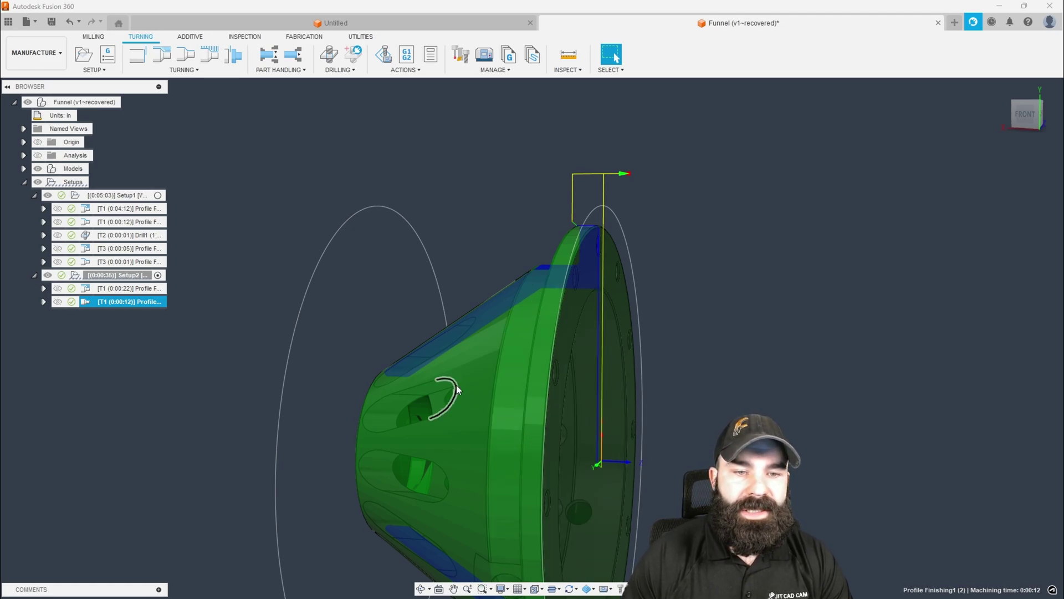
{"action": "scroll", "coordinate": [481, 222], "scroll_direction": "down", "scroll_amount": 2}
- Copy the drilling operation from Setup1 into Setup2 and generate its toolpath
{"action": "left_click", "coordinate": [133, 235]}
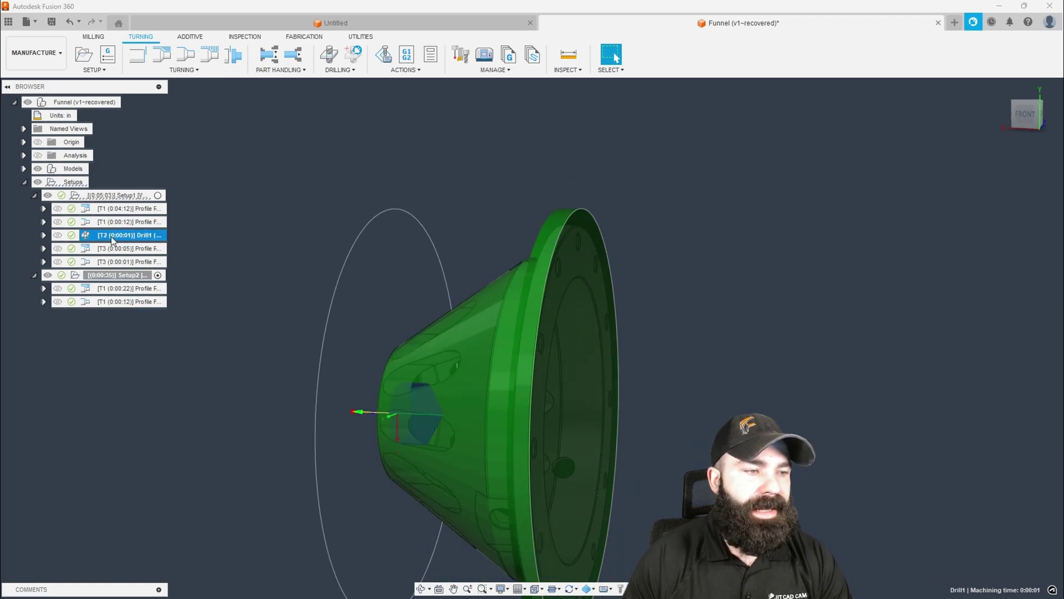
{"action": "left_click", "coordinate": [118, 275]}
{"action": "left_click", "coordinate": [172, 287]}
{"action": "key", "text": "ctrl+v"}
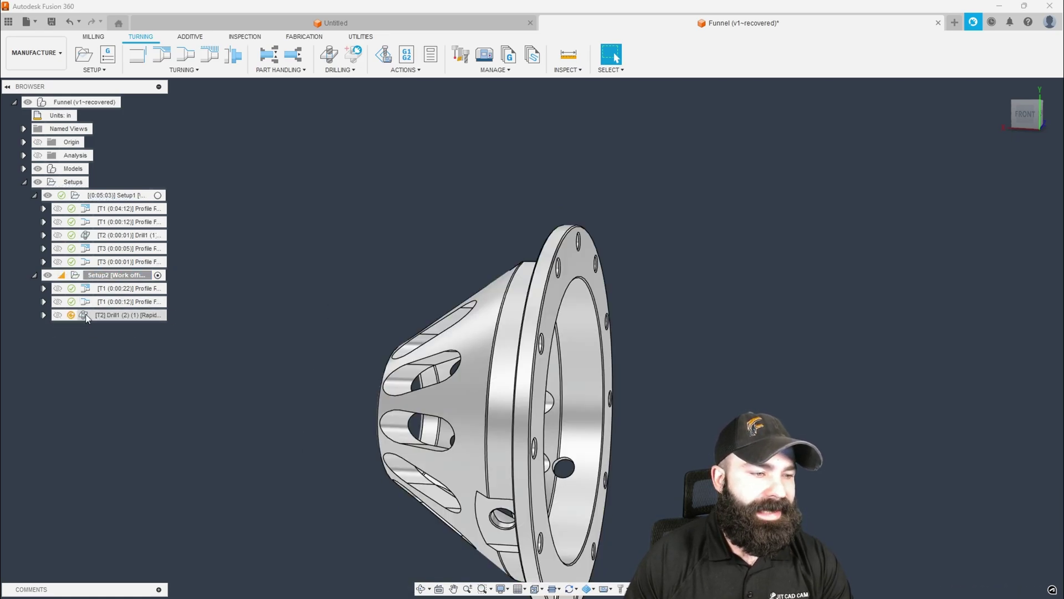
{"action": "double_click", "coordinate": [85, 315]}
{"action": "key", "text": "Escape"}
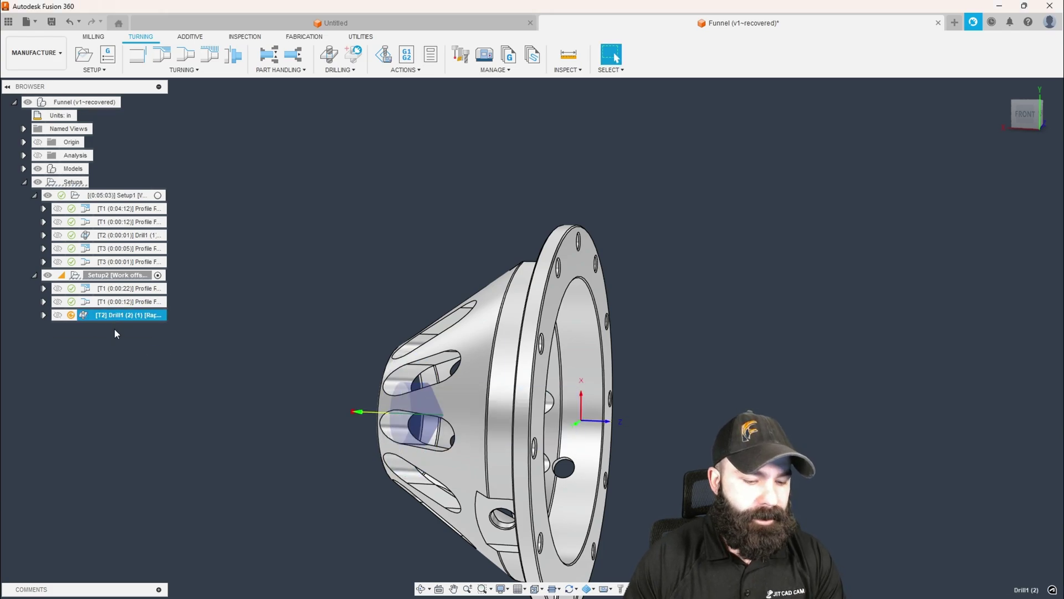
- Examine Setup2's drilling toolpath in the front view and compare its depth with Setup1's drilling
{"action": "middle_click_drag", "start_coordinate": [366, 332], "coordinate": [451, 368], "text": "shift"}
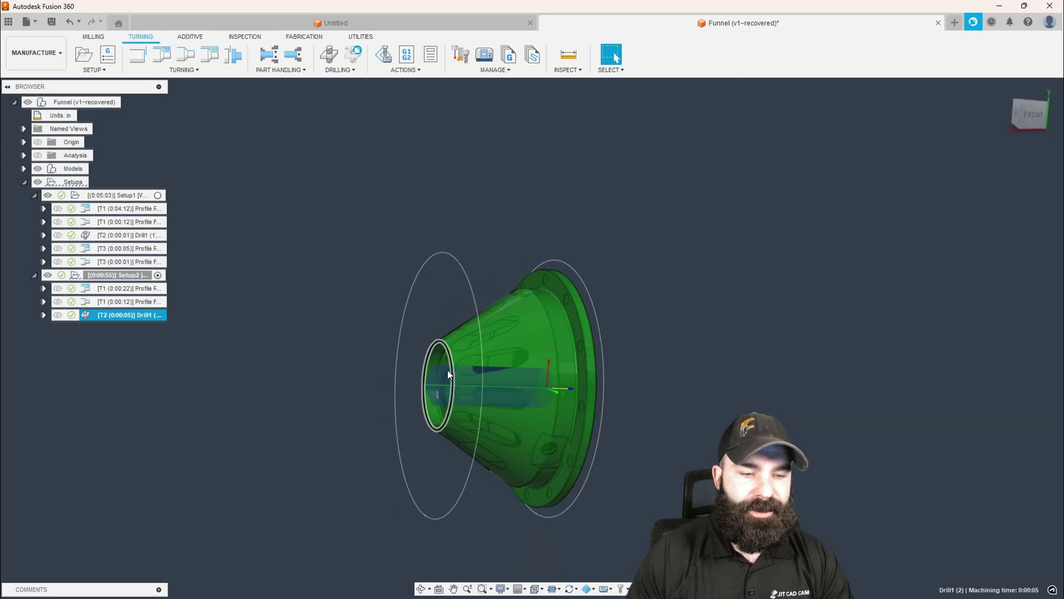
{"action": "scroll", "coordinate": [446, 369], "scroll_direction": "up", "scroll_amount": 3}
{"action": "left_click", "coordinate": [1034, 116]}
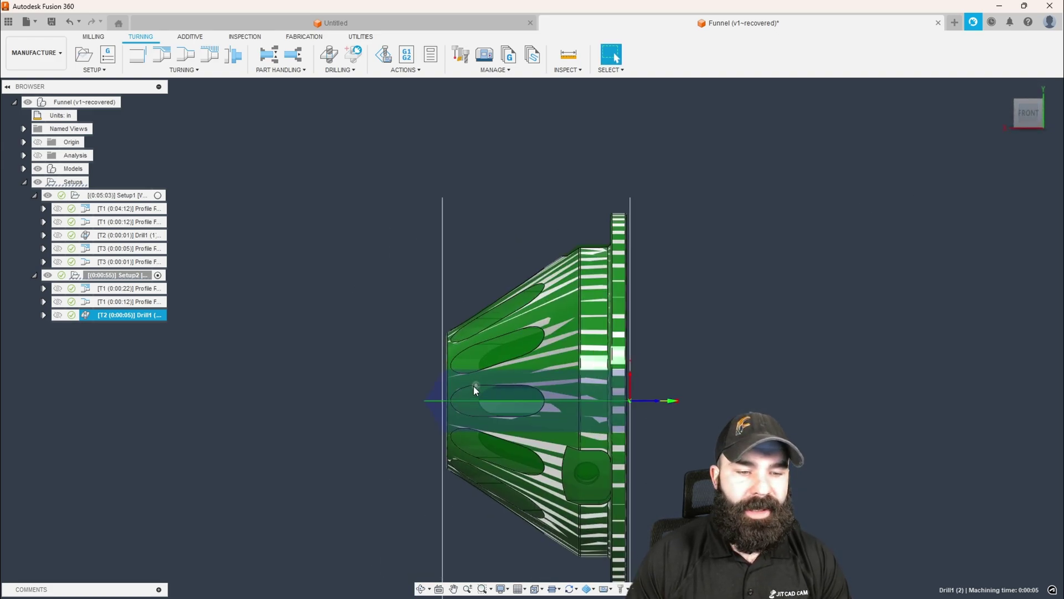
{"action": "scroll", "coordinate": [473, 386], "scroll_direction": "up", "scroll_amount": 5}
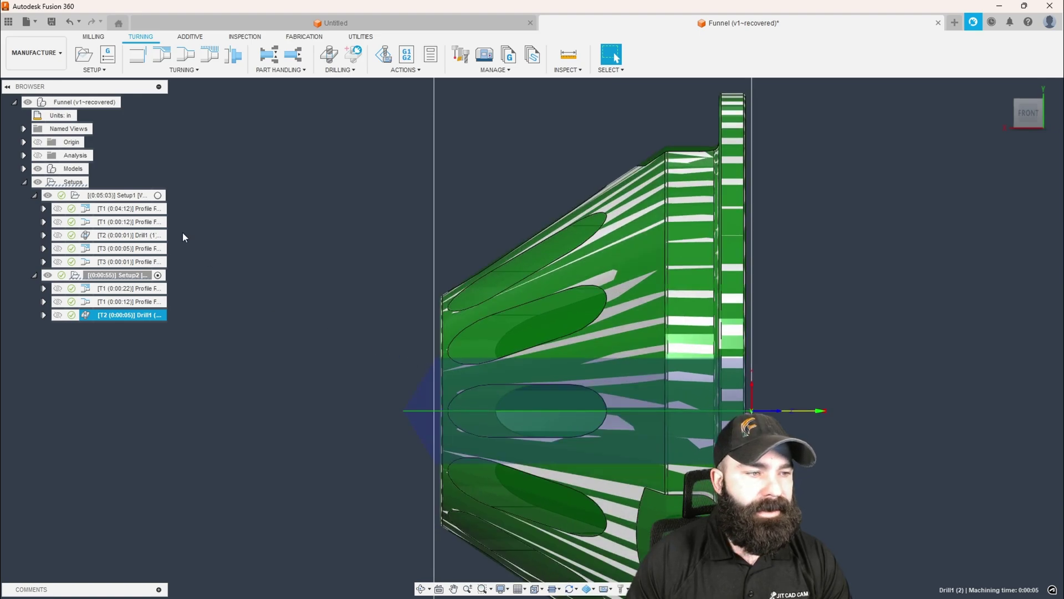
{"action": "left_click", "coordinate": [116, 236], "text": "ctrl"}
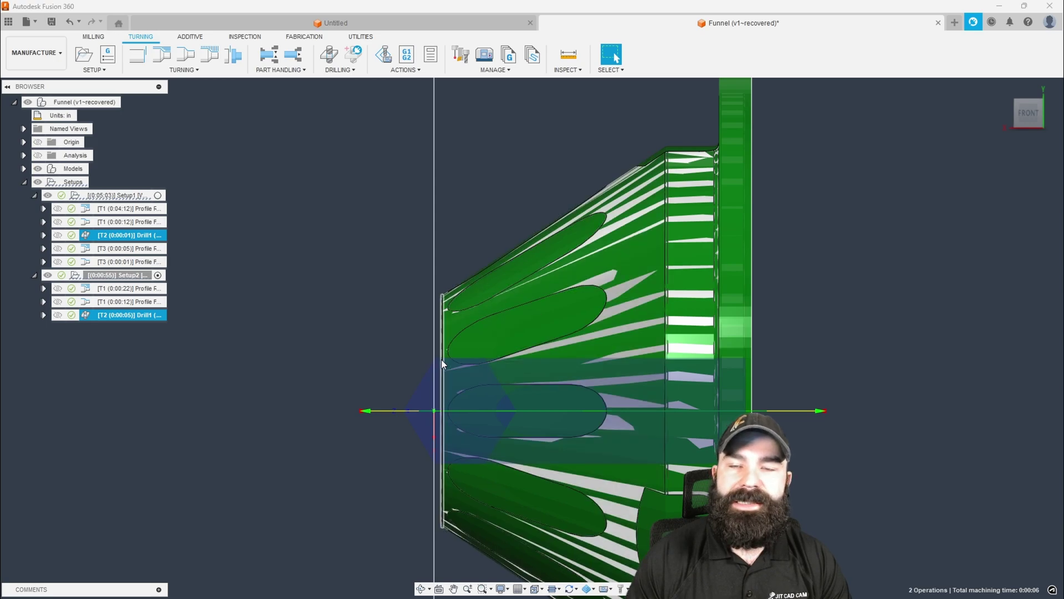
{"action": "left_click", "coordinate": [309, 357]}
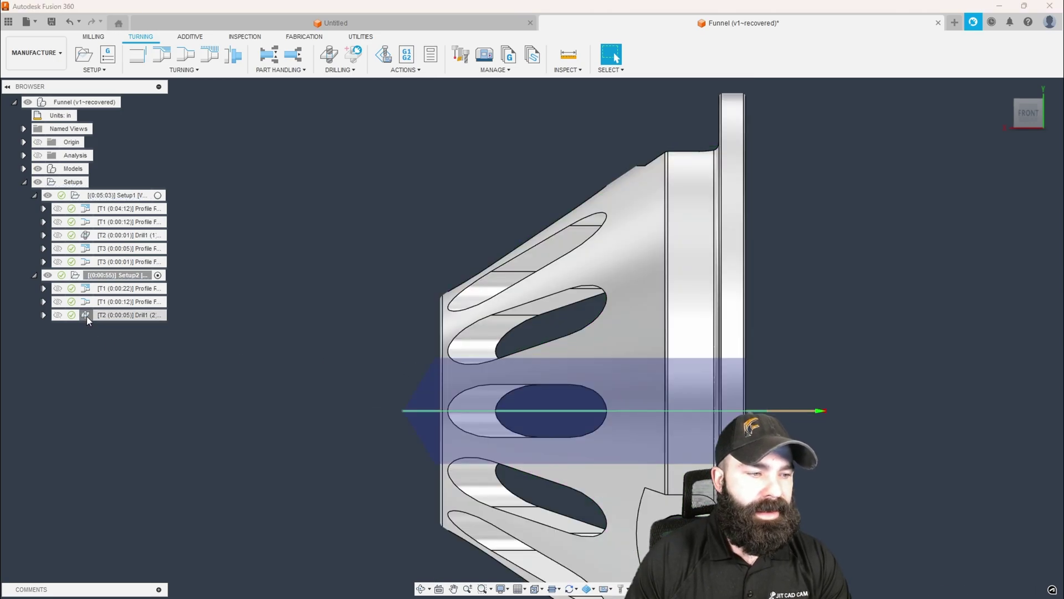
- Set the bottom height of Setup2's drilling operation to the hole top with a break-through depth of 0
{"action": "double_click", "coordinate": [87, 316]}
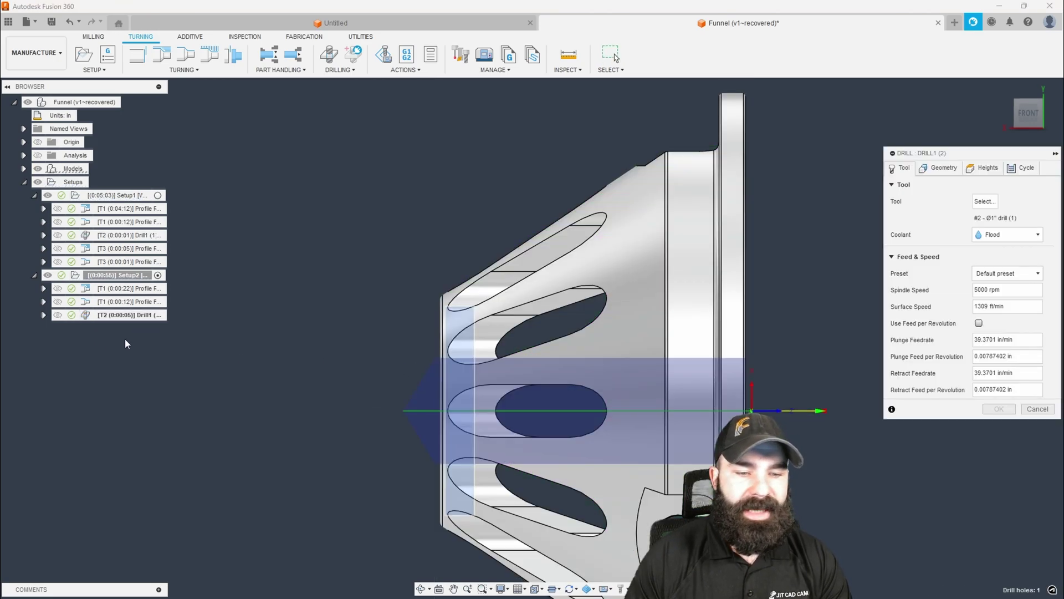
{"action": "left_click", "coordinate": [943, 168]}
{"action": "left_click", "coordinate": [977, 169]}
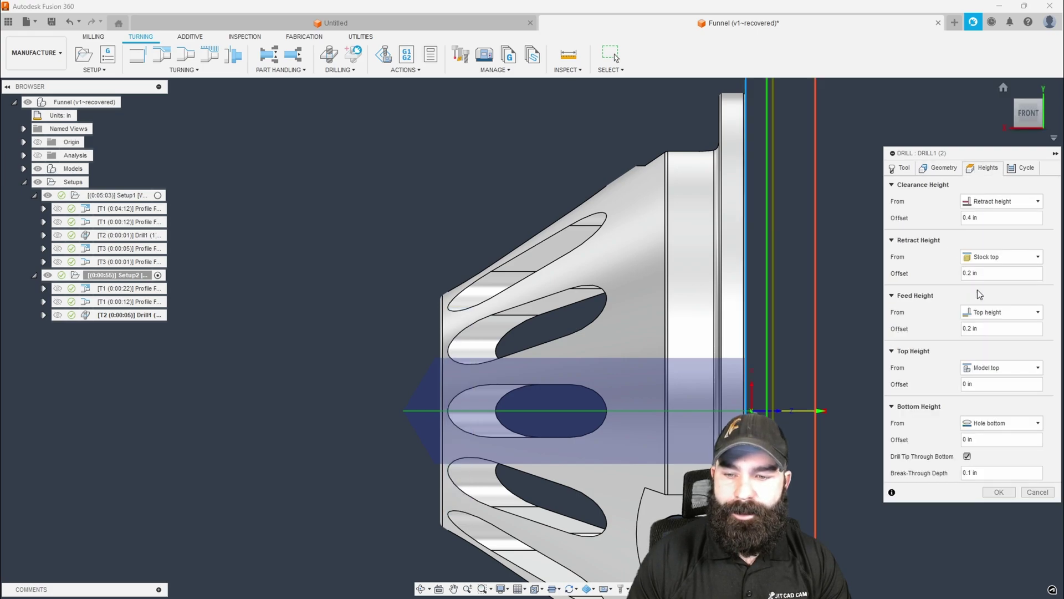
{"action": "left_click", "coordinate": [991, 424]}
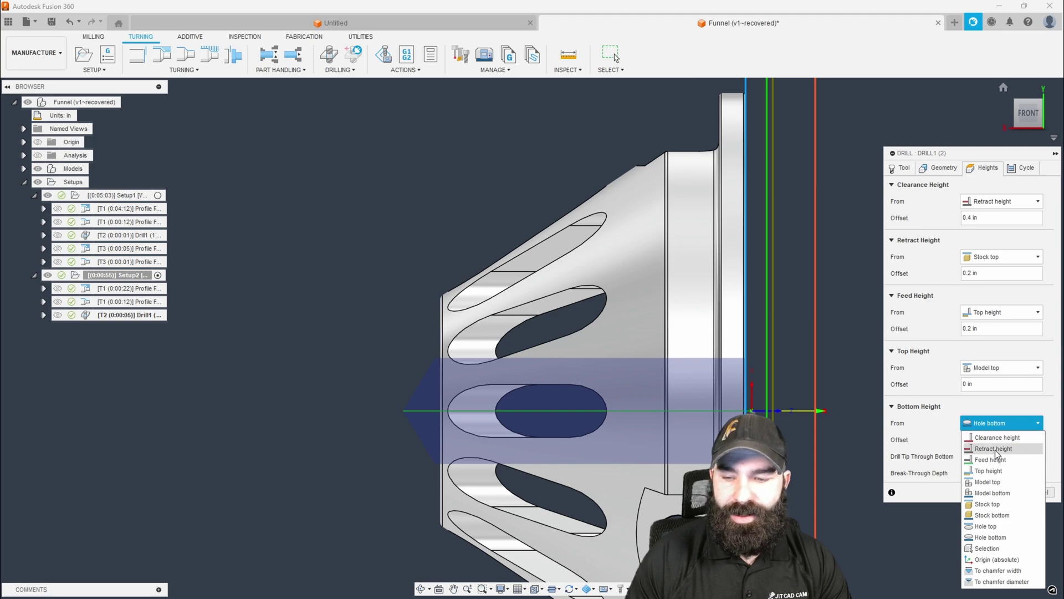
{"action": "left_click", "coordinate": [986, 526]}
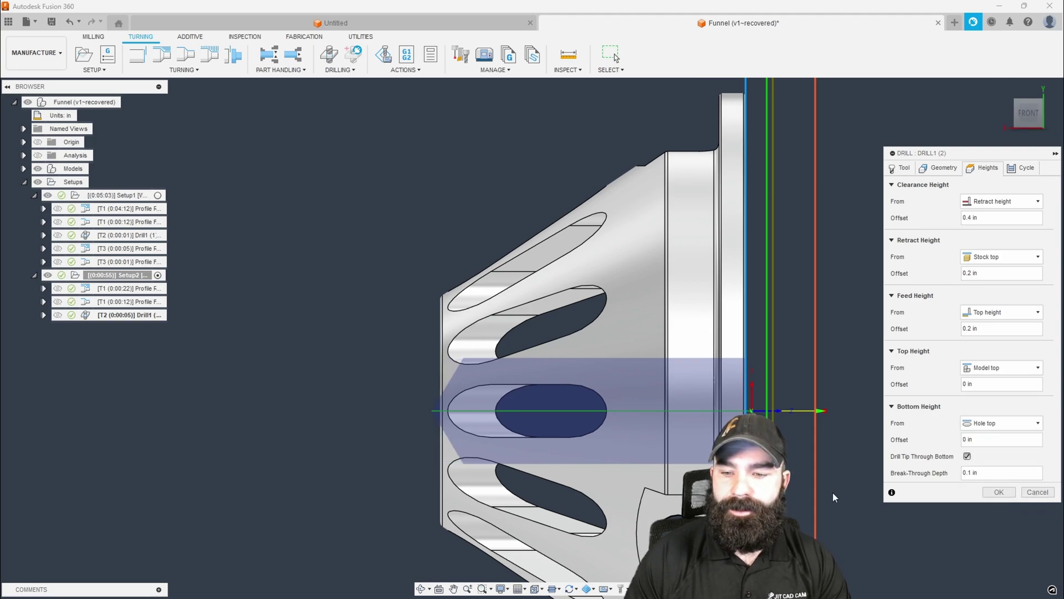
{"action": "left_click", "coordinate": [966, 473]}
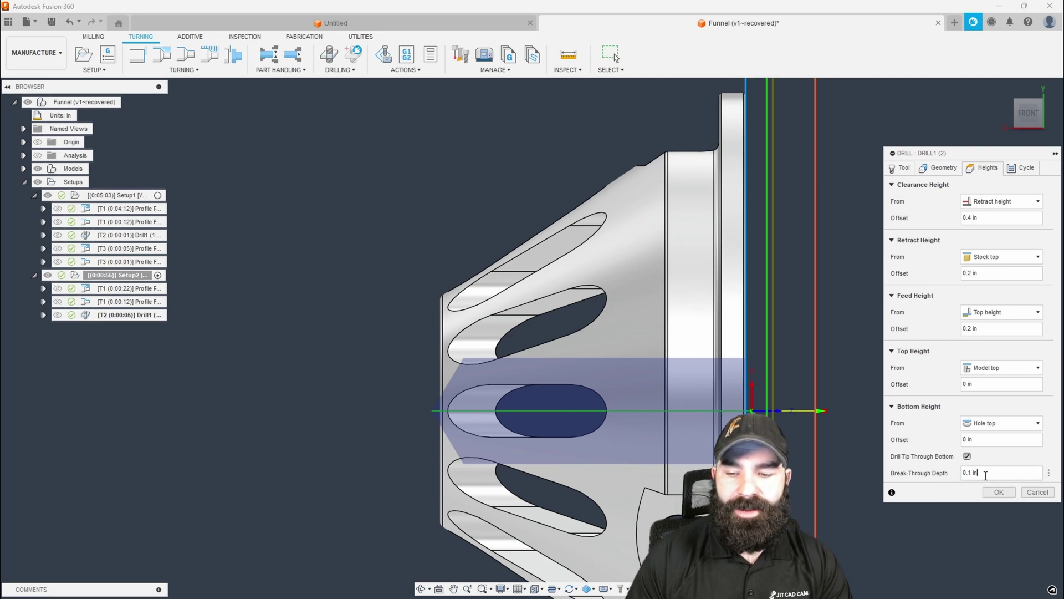
{"action": "type", "text": "0"}
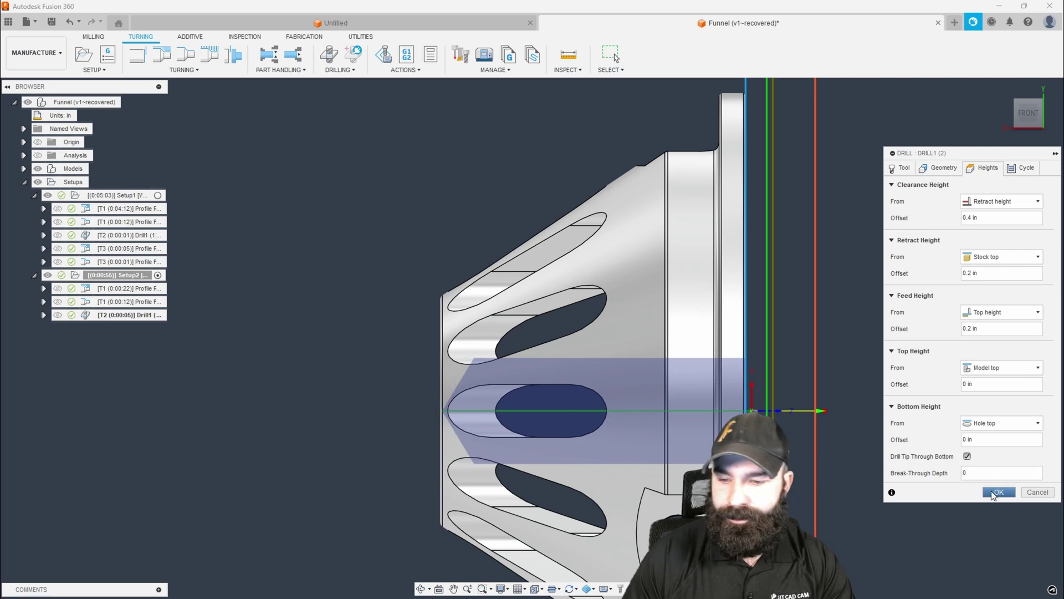
{"action": "left_click", "coordinate": [997, 492]}
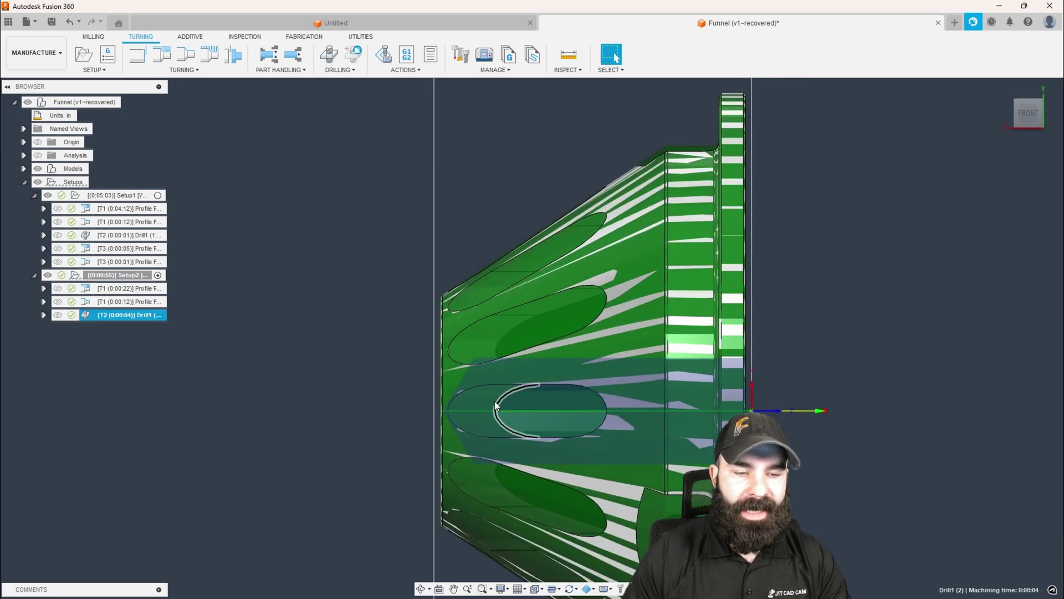
- Compare the depth of Setup2's drilling toolpath with Setup1's by displaying both together in the front view
{"action": "left_click", "coordinate": [94, 235], "text": "ctrl"}
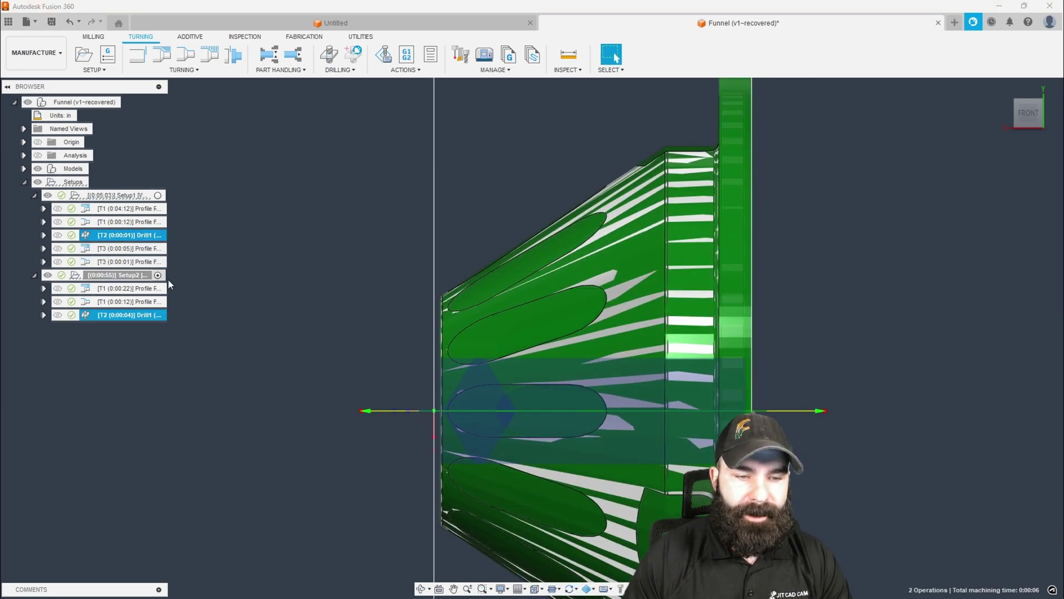
{"action": "scroll", "coordinate": [494, 364], "scroll_direction": "up", "scroll_amount": 2}
{"action": "scroll", "coordinate": [493, 363], "scroll_direction": "up", "scroll_amount": 2}
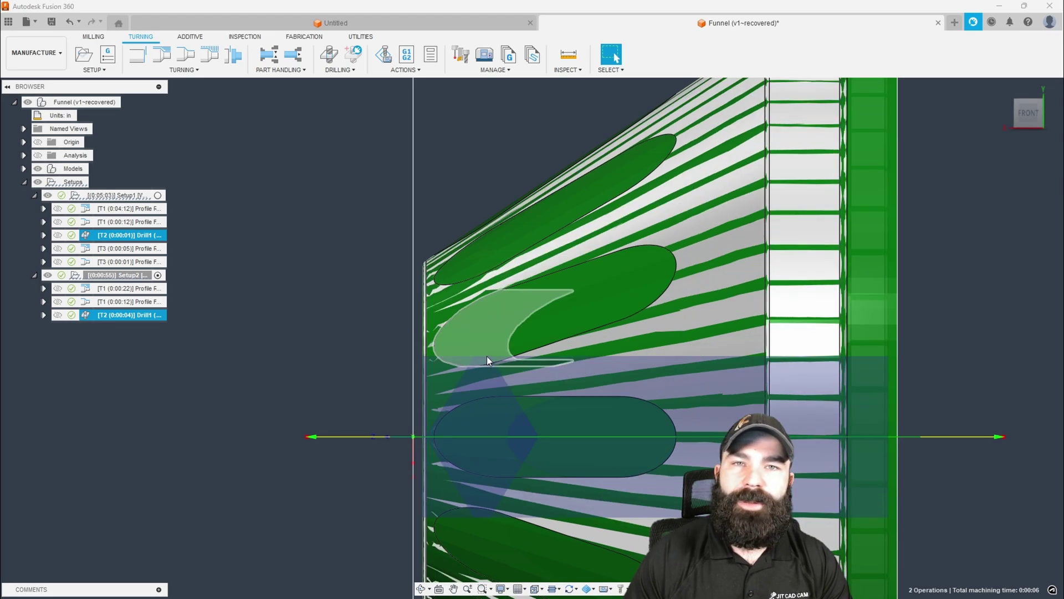
{"action": "scroll", "coordinate": [488, 360], "scroll_direction": "down", "scroll_amount": 4}
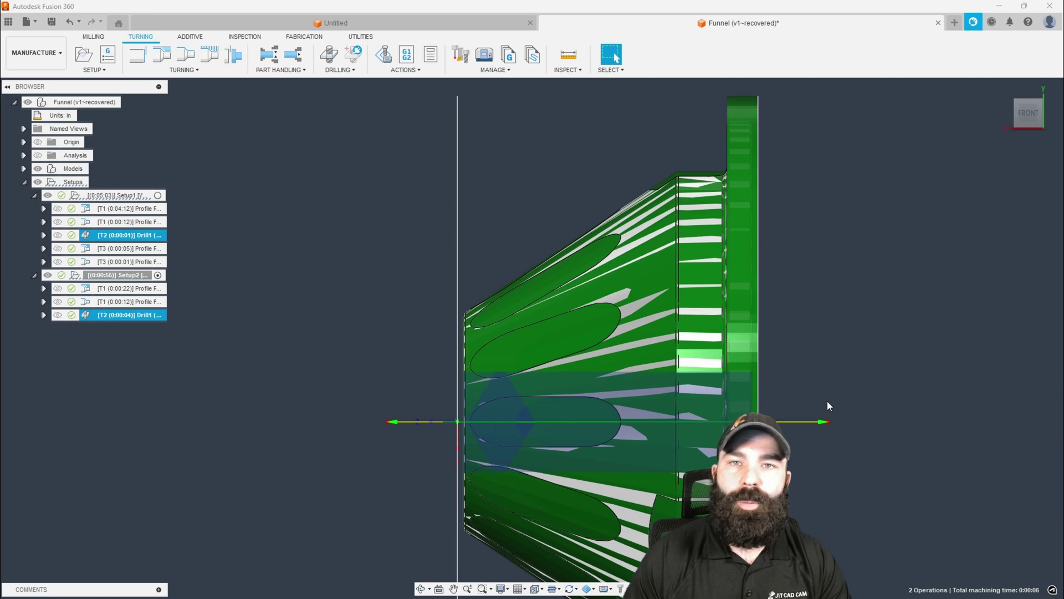
{"action": "left_click", "coordinate": [861, 404]}
- Copy Setup1's ID boring profile roughing and finishing operations into Setup2 and generate their toolpaths
{"action": "scroll", "coordinate": [447, 381], "scroll_direction": "down", "scroll_amount": 1}
{"action": "middle_click_drag", "start_coordinate": [447, 381], "coordinate": [408, 373], "text": "shift"}
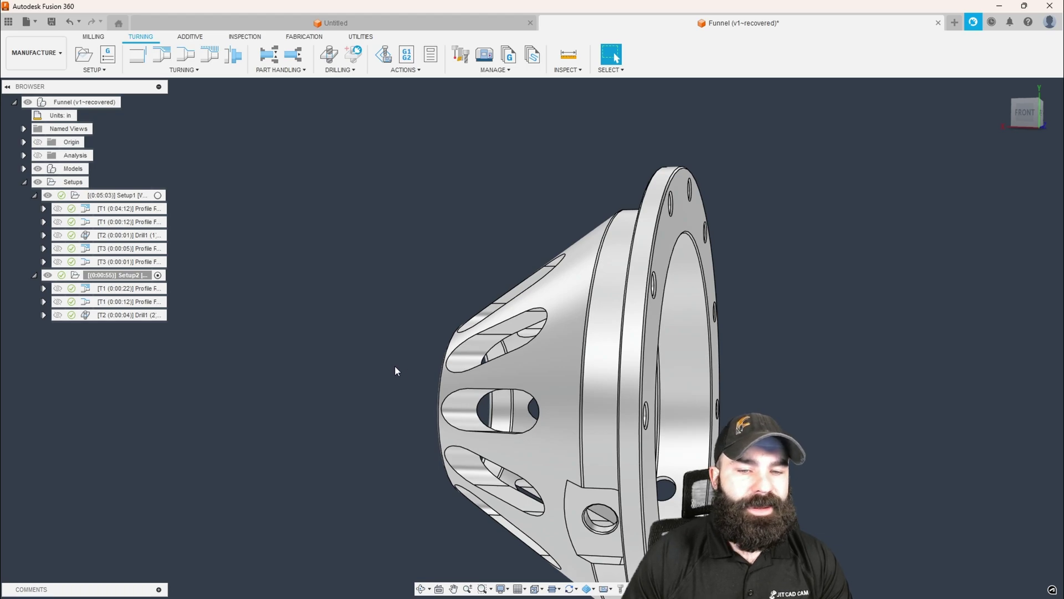
{"action": "left_click", "coordinate": [129, 249]}
{"action": "left_click", "coordinate": [133, 262], "text": "shift"}
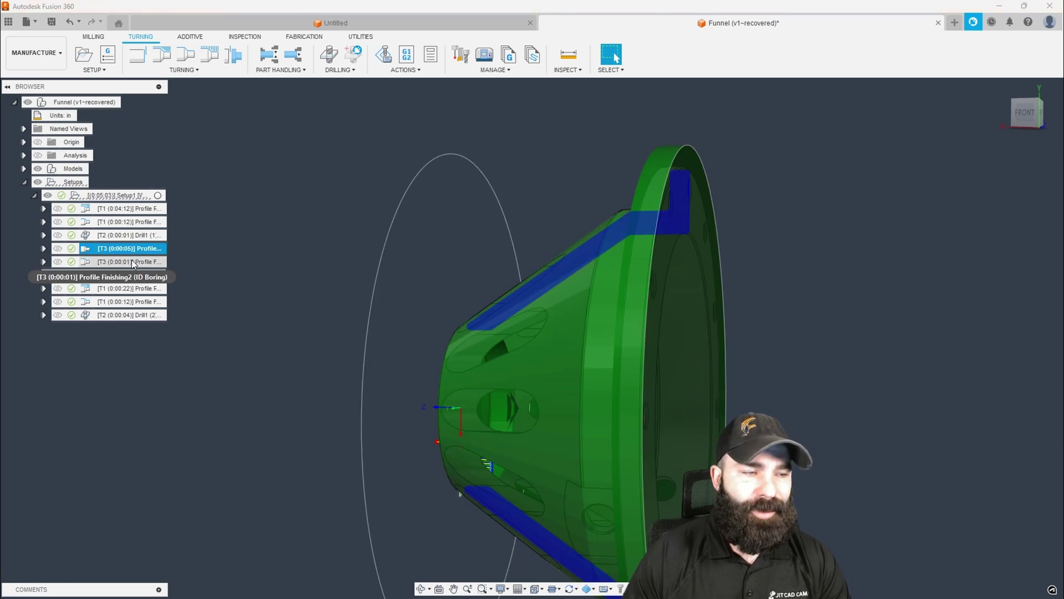
{"action": "left_click", "coordinate": [224, 300]}
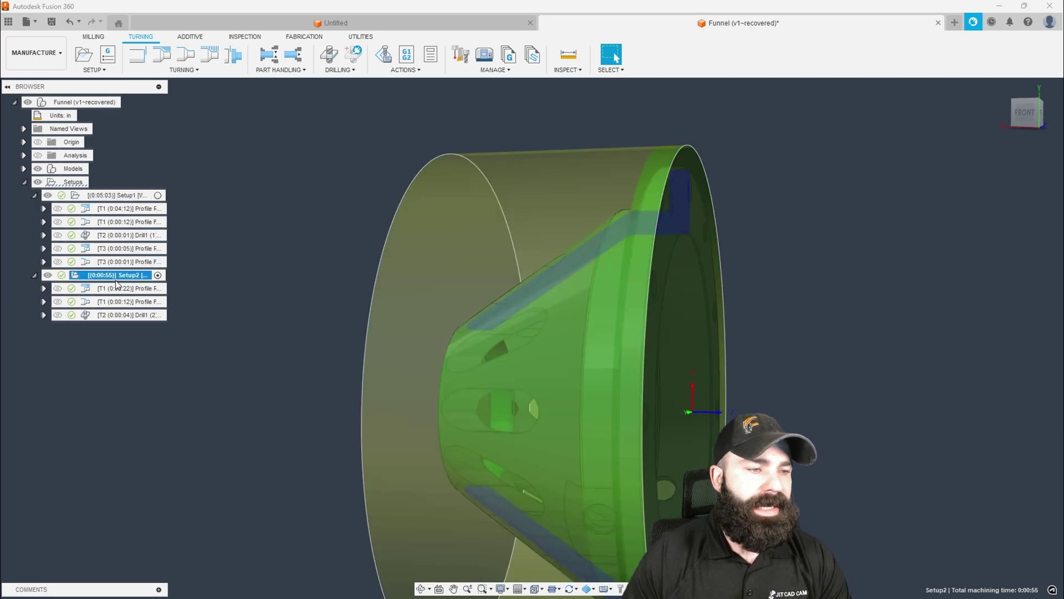
{"action": "key", "text": "ctrl+v"}
{"action": "left_click", "coordinate": [122, 329]}
{"action": "left_click", "coordinate": [125, 339], "text": "shift"}
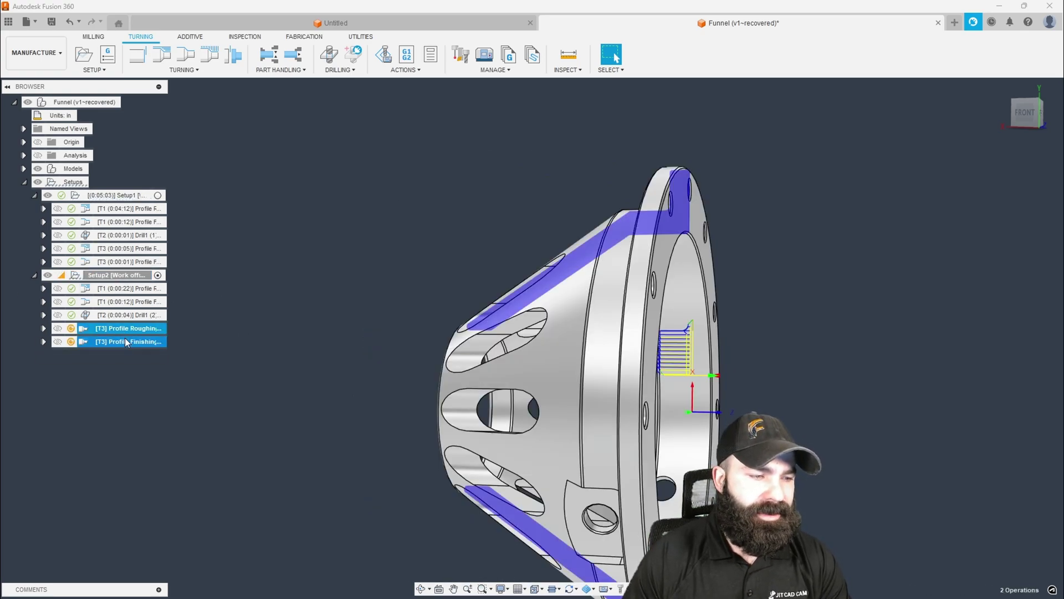
- Examine the copied boring toolpaths inside the funnel from the small end and from the flange side
{"action": "middle_click_drag", "start_coordinate": [292, 357], "coordinate": [463, 316], "text": "shift"}
{"action": "scroll", "coordinate": [464, 316], "scroll_direction": "up", "scroll_amount": 8}
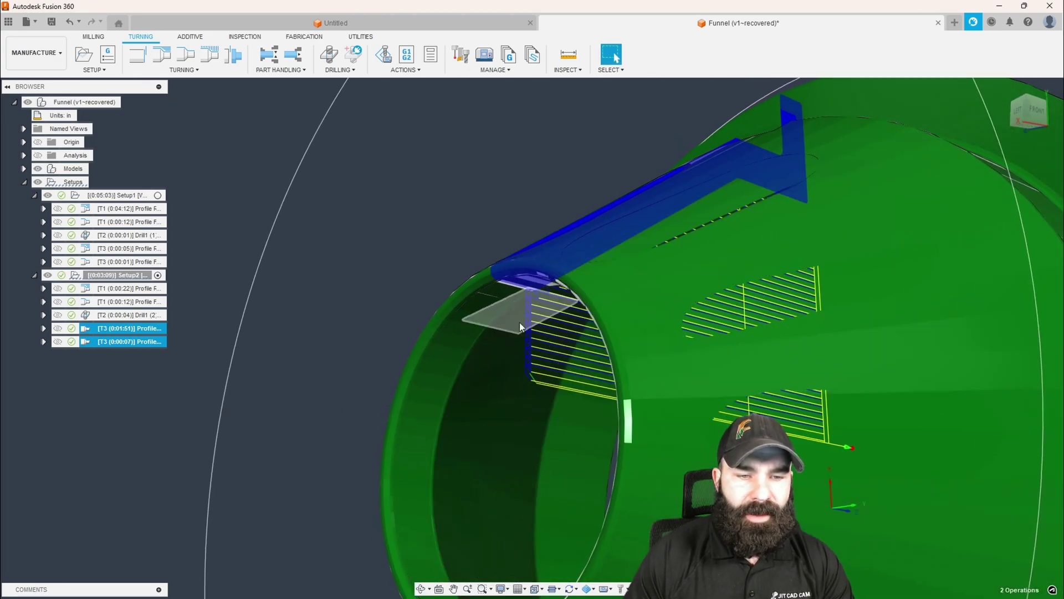
{"action": "scroll", "coordinate": [542, 290], "scroll_direction": "up", "scroll_amount": 3}
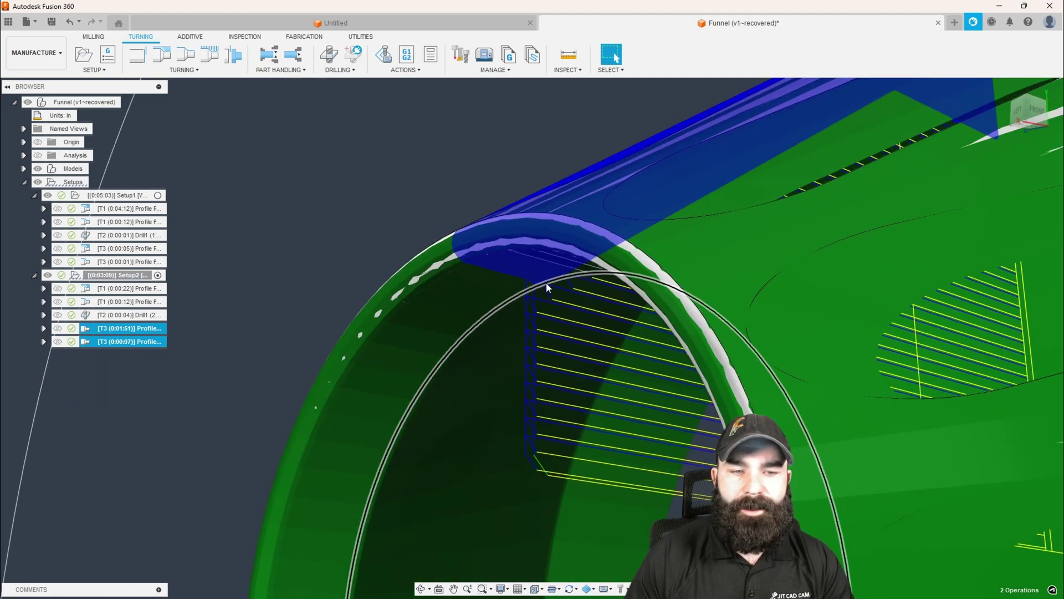
{"action": "scroll", "coordinate": [546, 285], "scroll_direction": "down", "scroll_amount": 8}
{"action": "middle_click_drag", "start_coordinate": [589, 327], "coordinate": [620, 308], "text": "shift"}
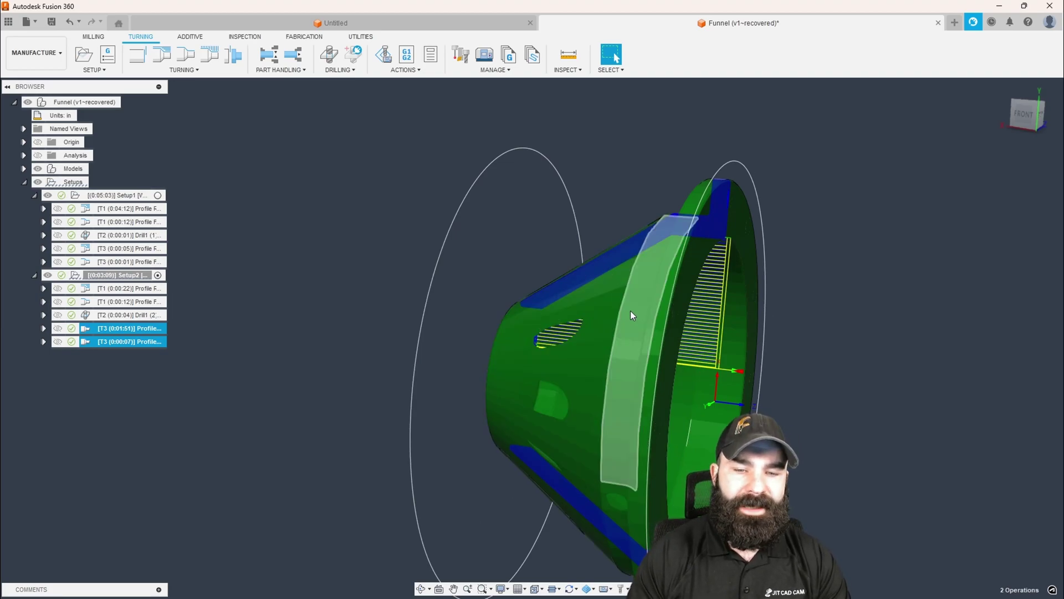
- Show the section analysis in the front view and simulate Setup2's boring roughing and finishing with stock display
{"action": "left_click", "coordinate": [1024, 114]}
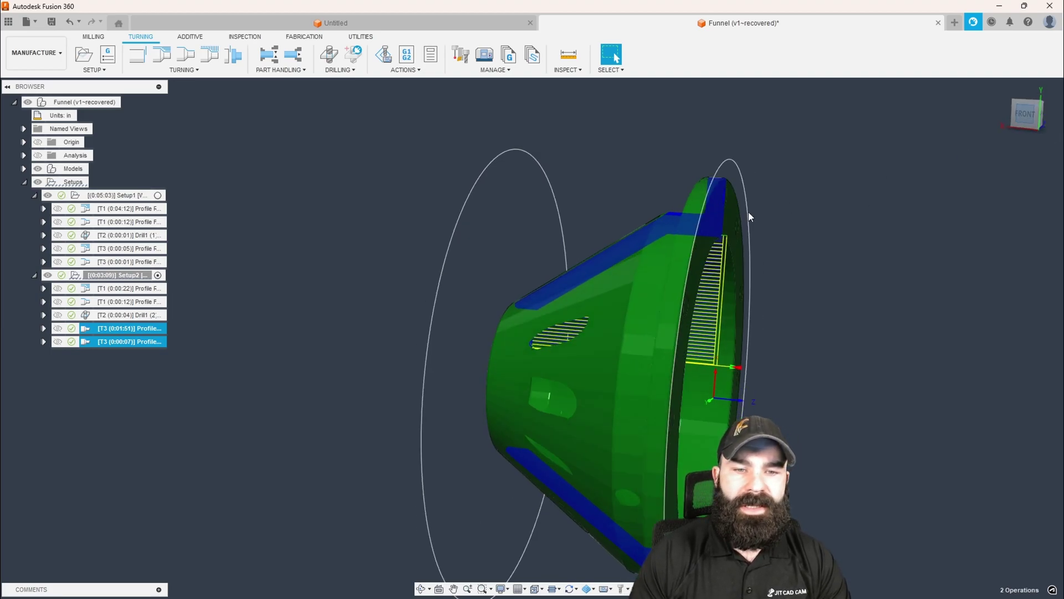
{"action": "left_click", "coordinate": [38, 155]}
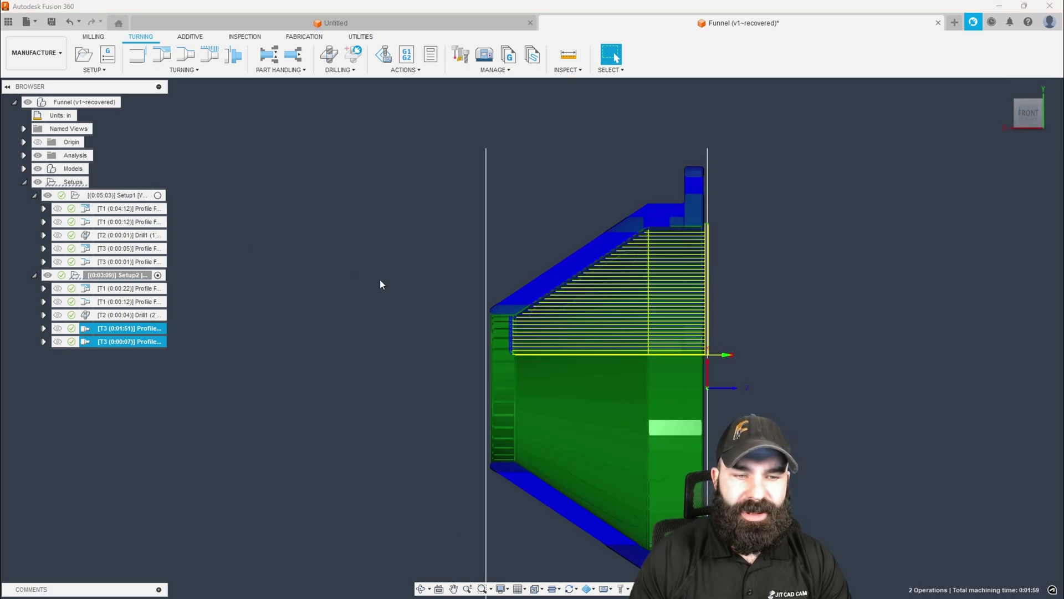
{"action": "left_click", "coordinate": [384, 53]}
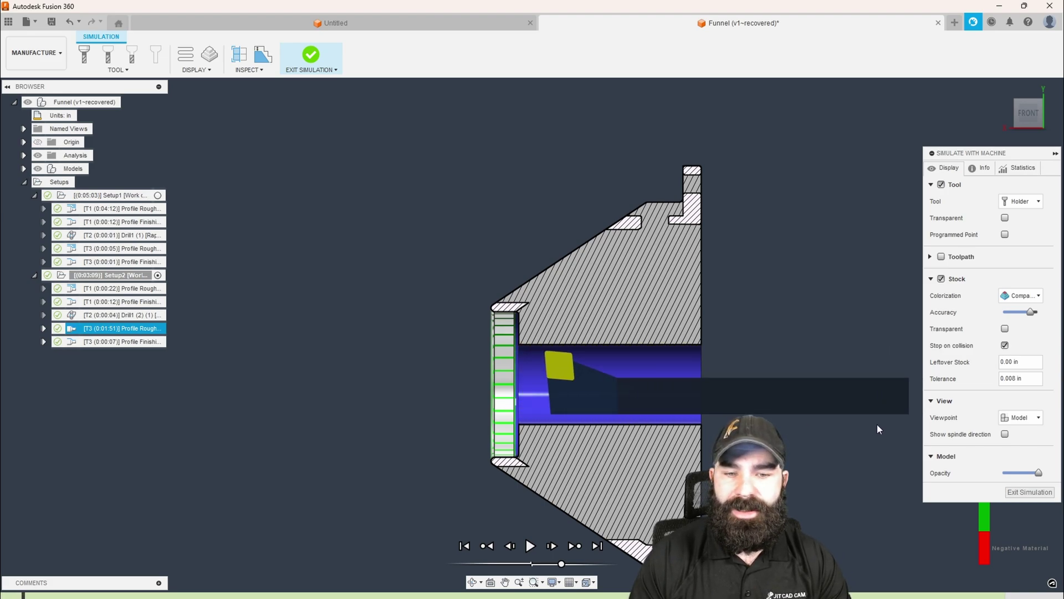
{"action": "left_click", "coordinate": [530, 546]}
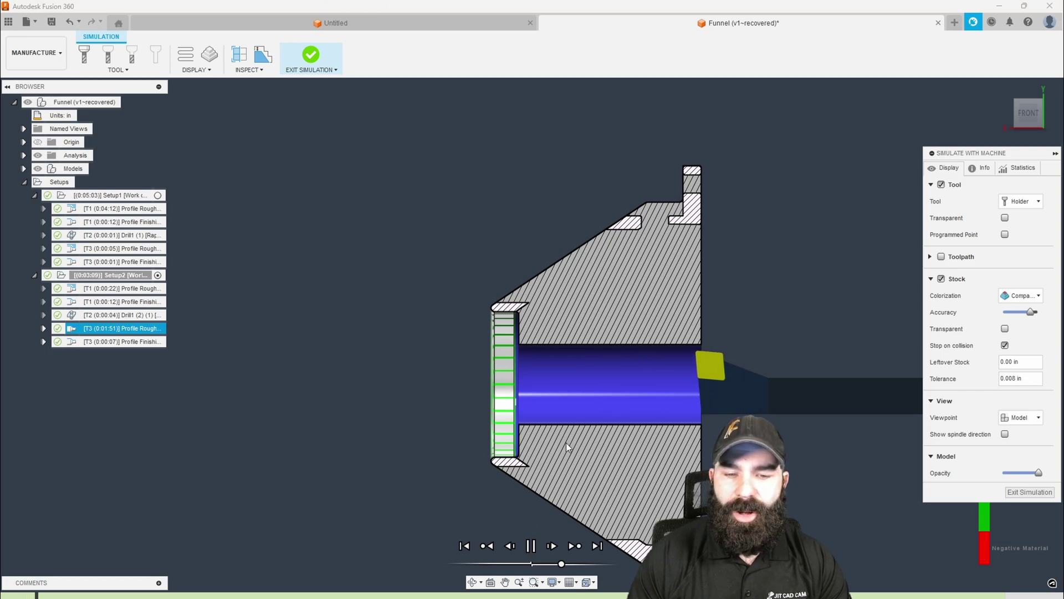
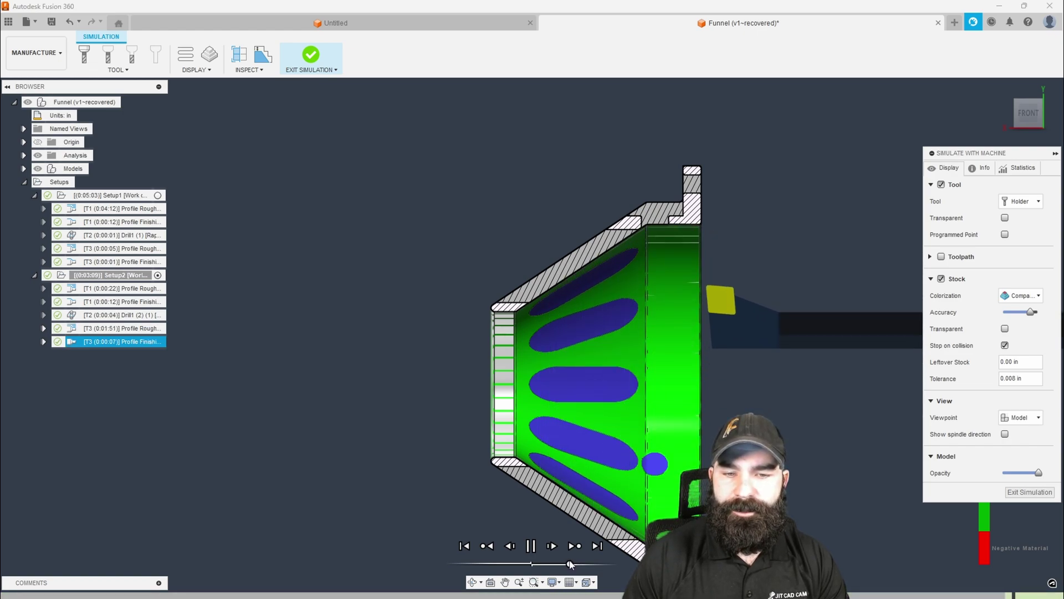
{"action": "left_click_drag", "start_coordinate": [570, 563], "coordinate": [565, 563]}
- Inspect the simulated funnel's bore and flange in section and with the section analysis hidden, and end the simulation
{"action": "middle_click_drag", "start_coordinate": [599, 466], "coordinate": [634, 461], "text": "shift"}
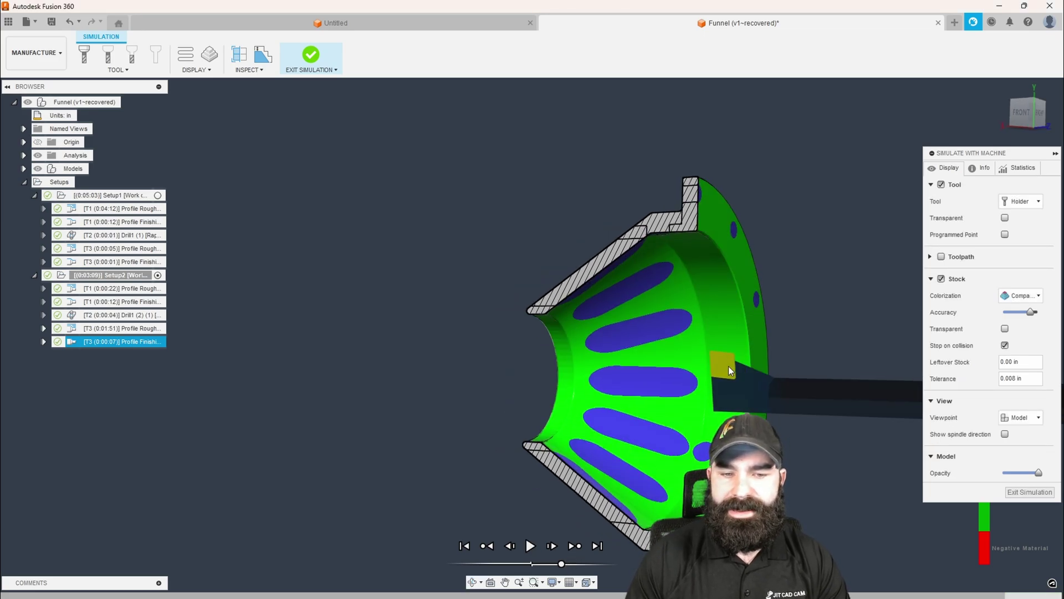
{"action": "middle_click_drag", "start_coordinate": [728, 367], "coordinate": [728, 382], "text": "shift"}
{"action": "left_click", "coordinate": [37, 157]}
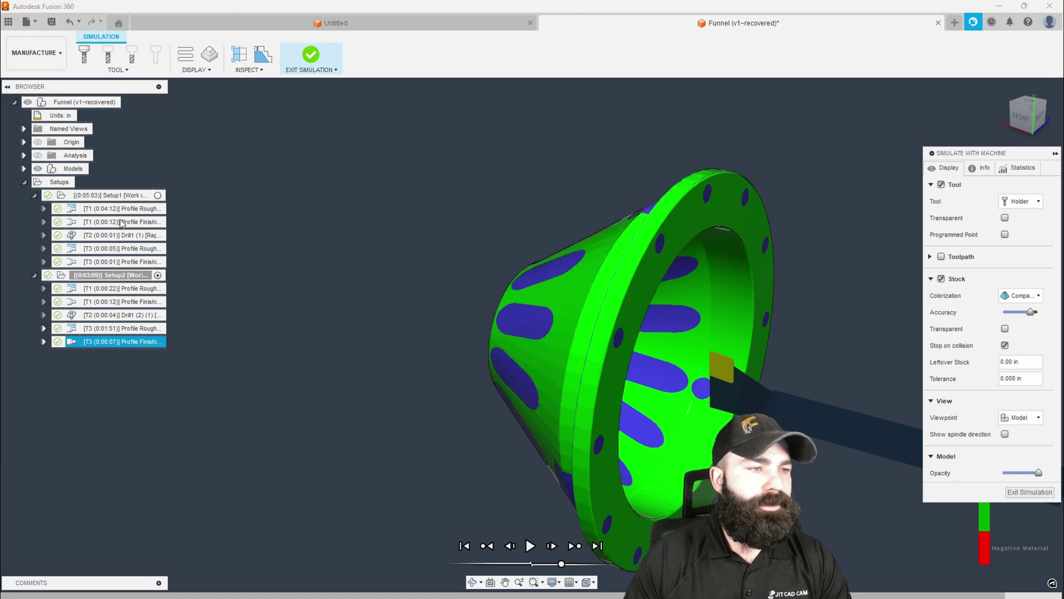
{"action": "scroll", "coordinate": [396, 368], "scroll_direction": "down", "scroll_amount": 2}
{"action": "middle_click_drag", "start_coordinate": [421, 375], "coordinate": [448, 388], "text": "shift"}
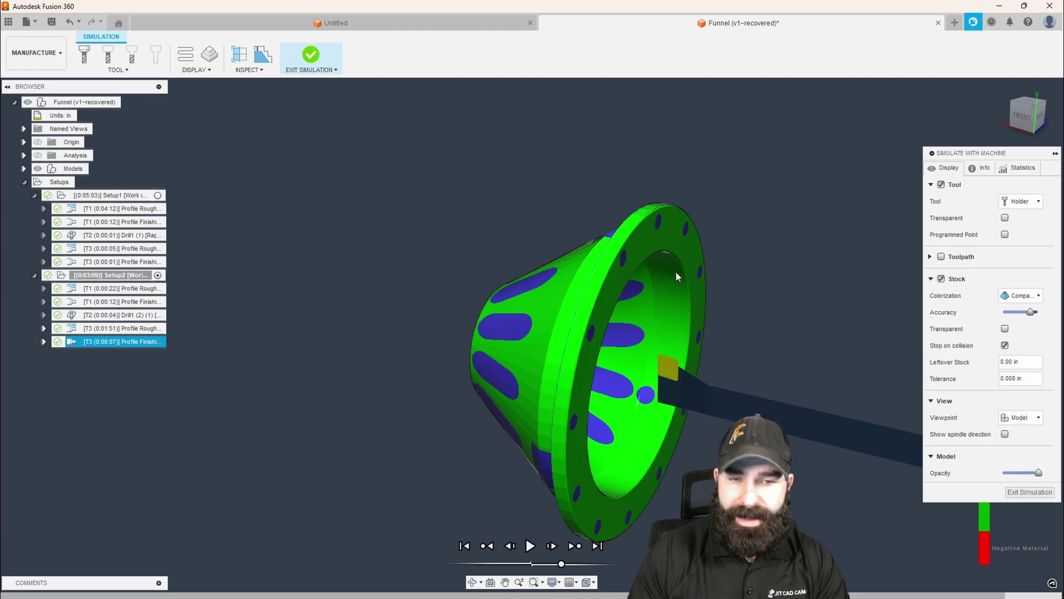
{"action": "scroll", "coordinate": [676, 277], "scroll_direction": "up", "scroll_amount": 2}
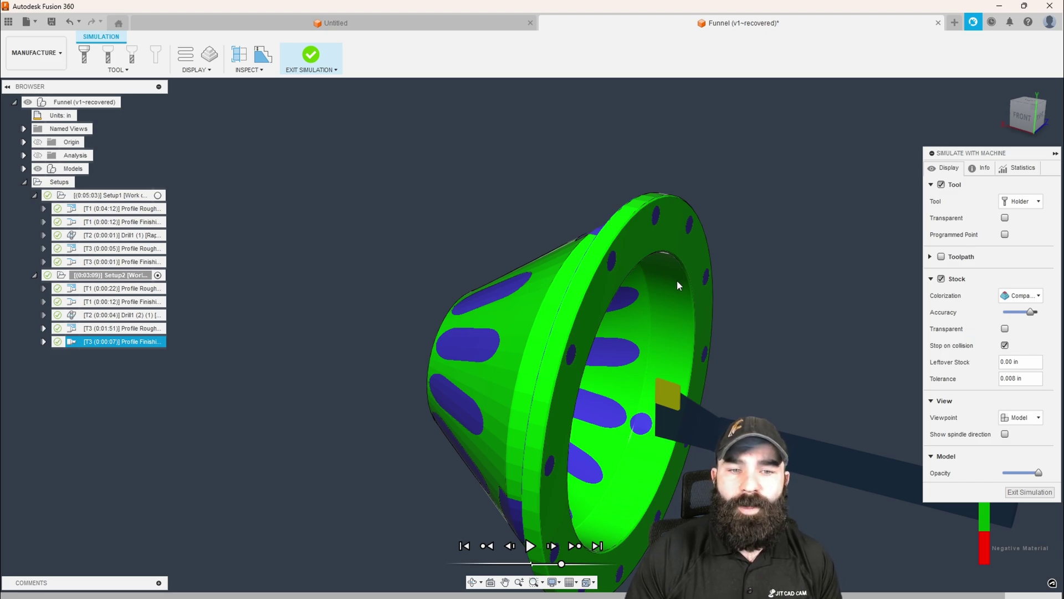
{"action": "scroll", "coordinate": [677, 281], "scroll_direction": "down", "scroll_amount": 2}
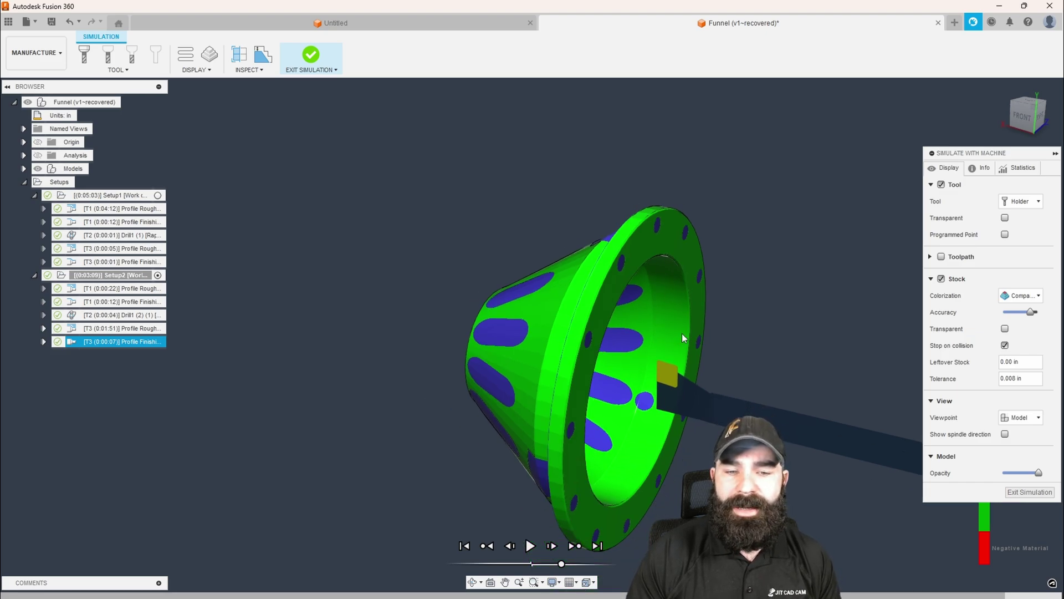
{"action": "left_click", "coordinate": [1029, 492]}
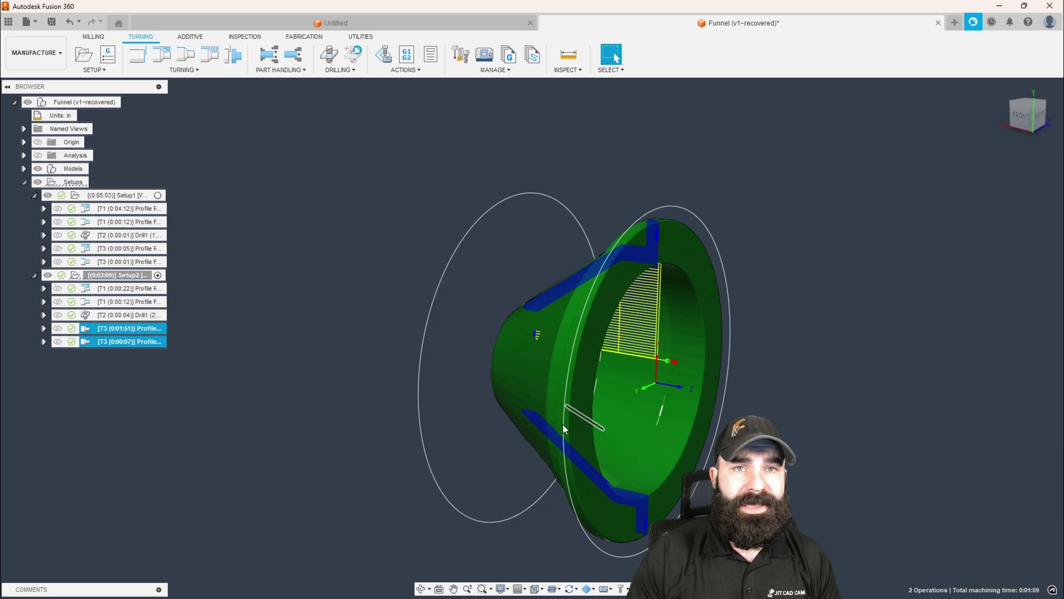
- Delete the drilling operation from Setup2 and set the bottom height of Setup1's drilling operation to the model bottom
{"action": "left_click", "coordinate": [114, 316]}
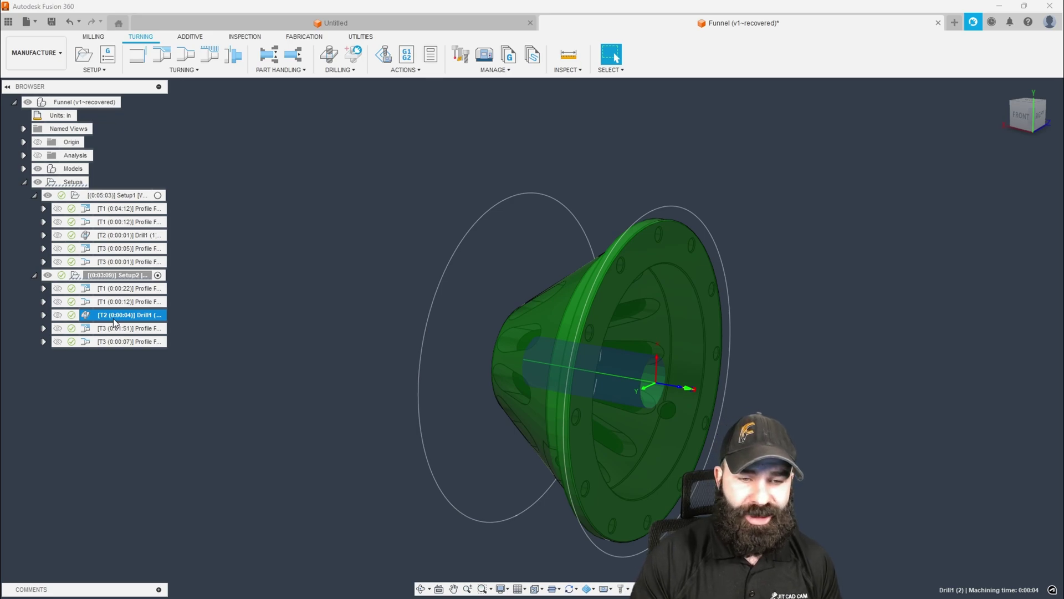
{"action": "key", "text": "Delete"}
{"action": "double_click", "coordinate": [125, 235]}
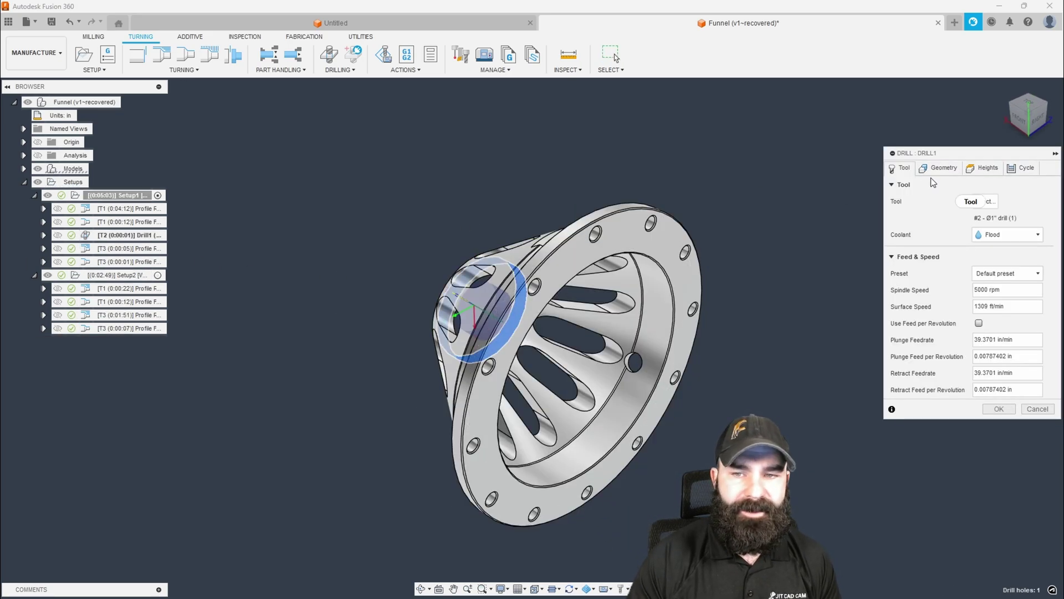
{"action": "left_click", "coordinate": [979, 168]}
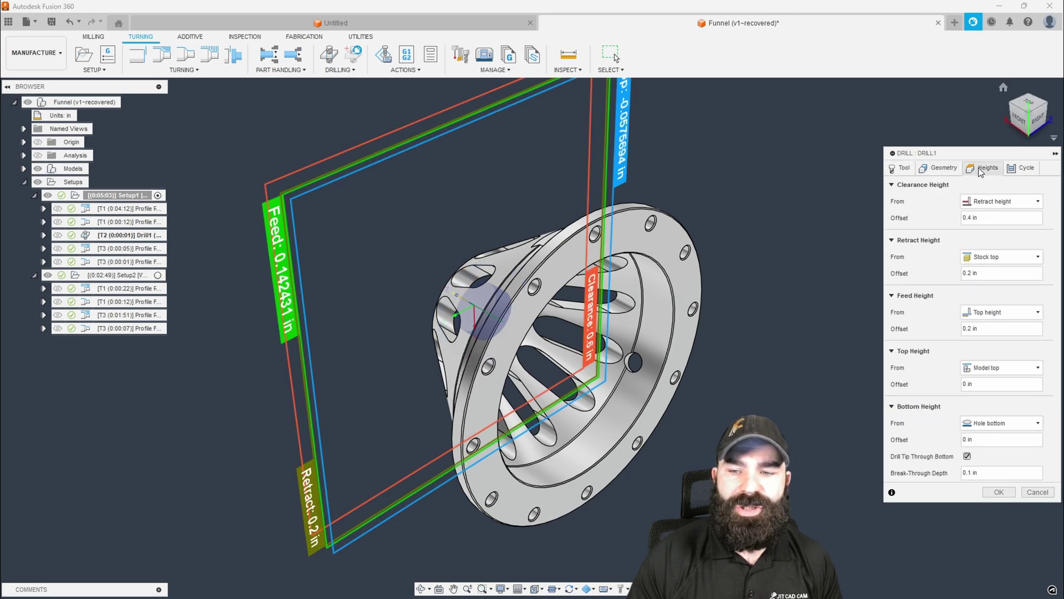
{"action": "left_click", "coordinate": [996, 424]}
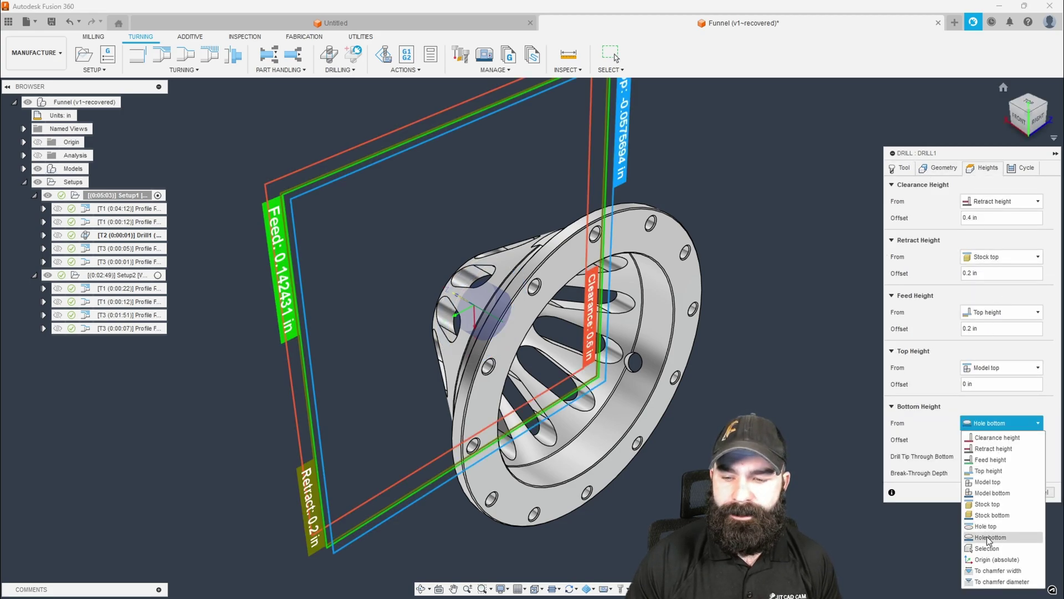
{"action": "left_click", "coordinate": [992, 492]}
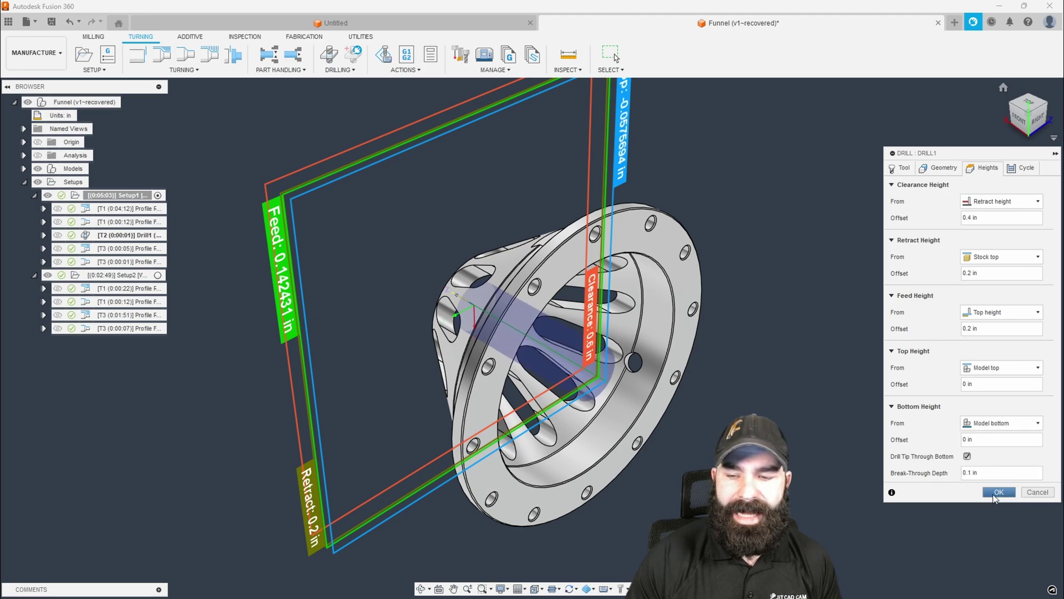
{"action": "left_click", "coordinate": [995, 495]}
- Examine Setup1's drilling toolpath through the part and Setup2's profile roughing toolpath on the flange
{"action": "middle_click_drag", "start_coordinate": [688, 438], "coordinate": [764, 400], "text": "shift"}
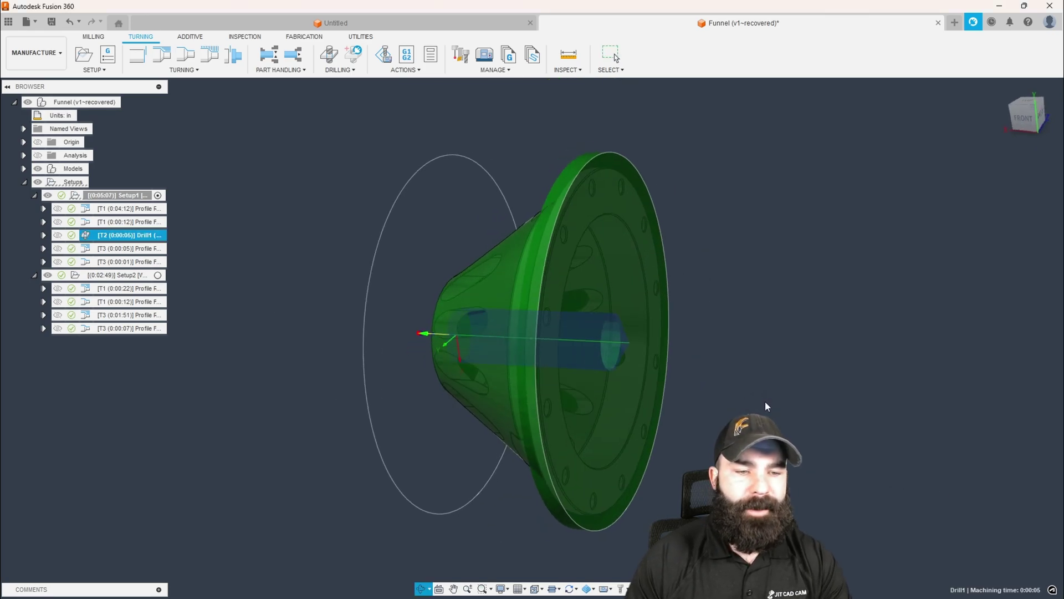
{"action": "left_click", "coordinate": [119, 289]}
{"action": "middle_click_drag", "start_coordinate": [363, 302], "coordinate": [324, 315], "text": "shift"}
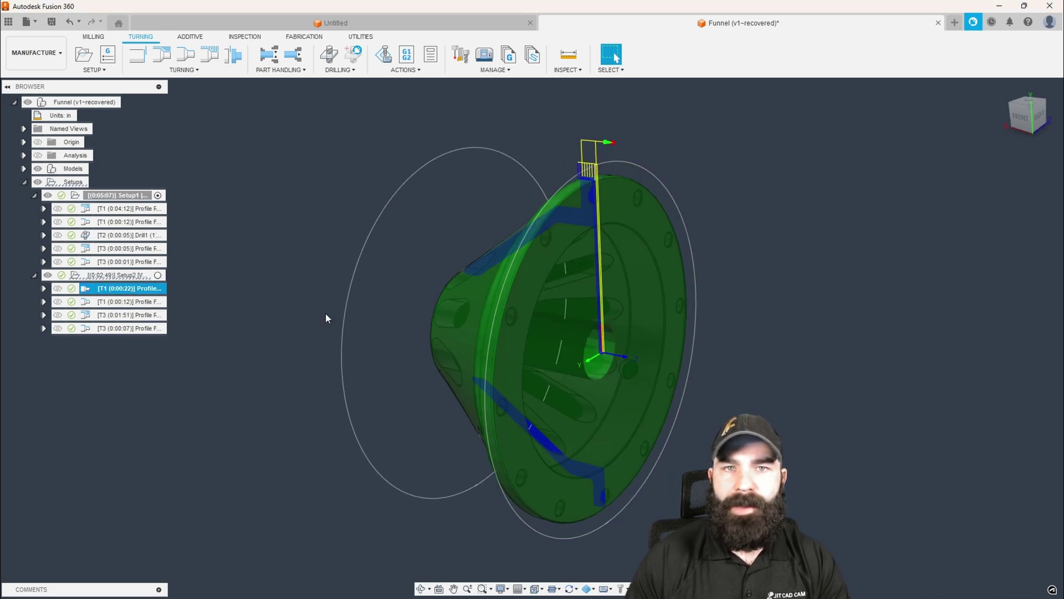
- Regenerate Setup2's profile roughing toolpath and inspect its facing passes near the funnel's centre
{"action": "key", "text": "ctrl+g"}
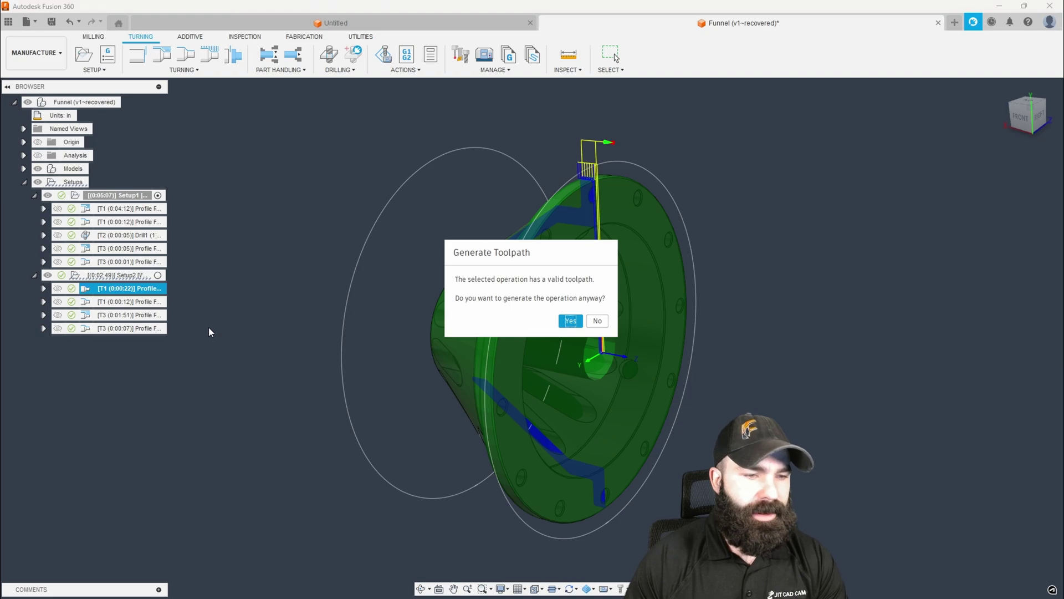
{"action": "left_click", "coordinate": [566, 321]}
{"action": "scroll", "coordinate": [609, 334], "scroll_direction": "up", "scroll_amount": 2}
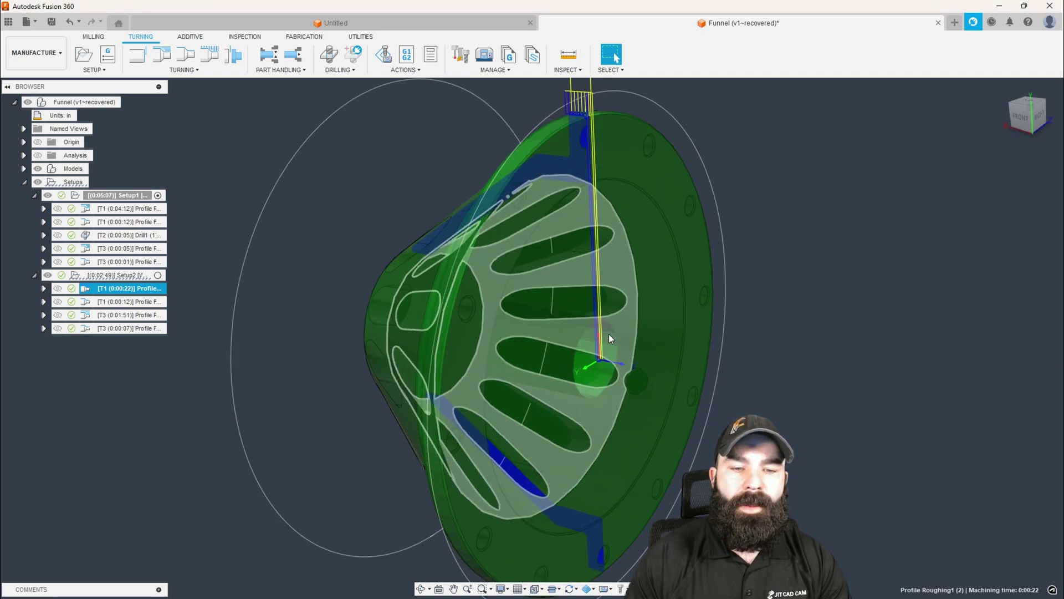
{"action": "scroll", "coordinate": [608, 333], "scroll_direction": "up", "scroll_amount": 1}
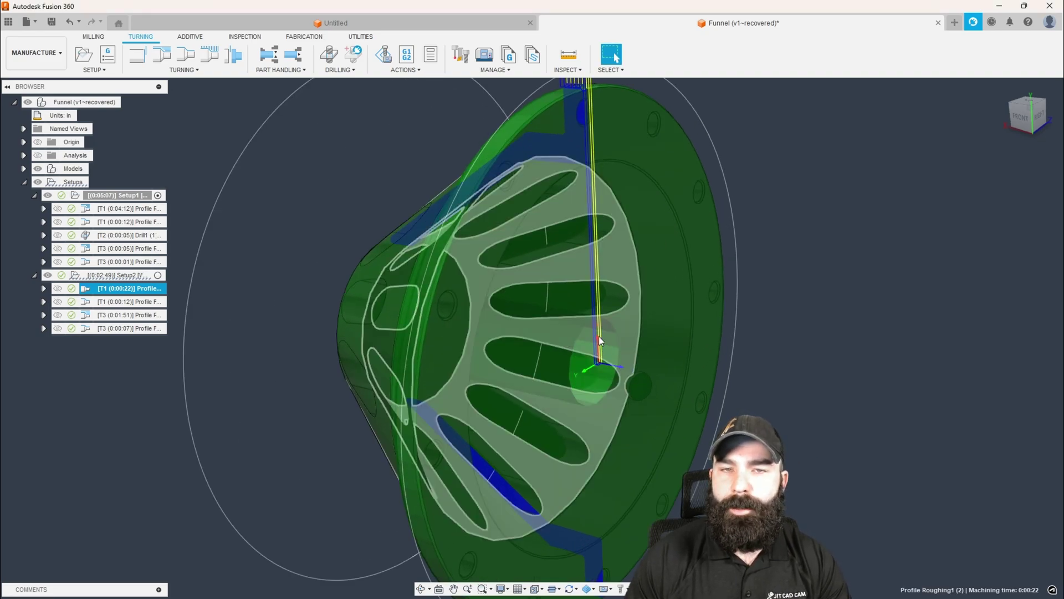
{"action": "scroll", "coordinate": [603, 336], "scroll_direction": "down", "scroll_amount": 1}
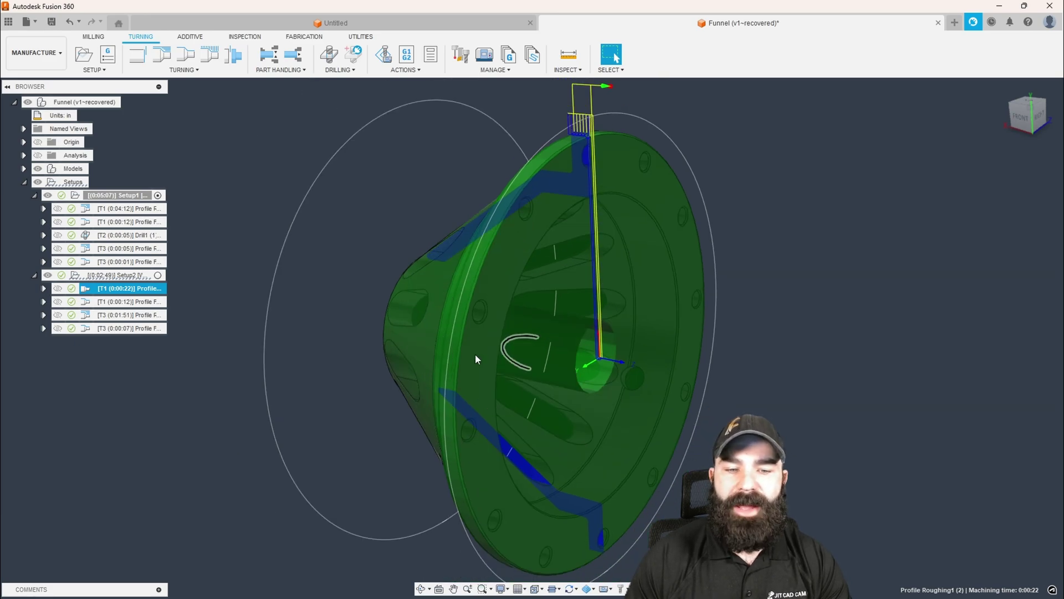
- Define the inner radius of Setup2's profile roughing by diameter and check where the facing passes end at the bore
{"action": "left_click", "coordinate": [157, 339]}
{"action": "double_click", "coordinate": [93, 289]}
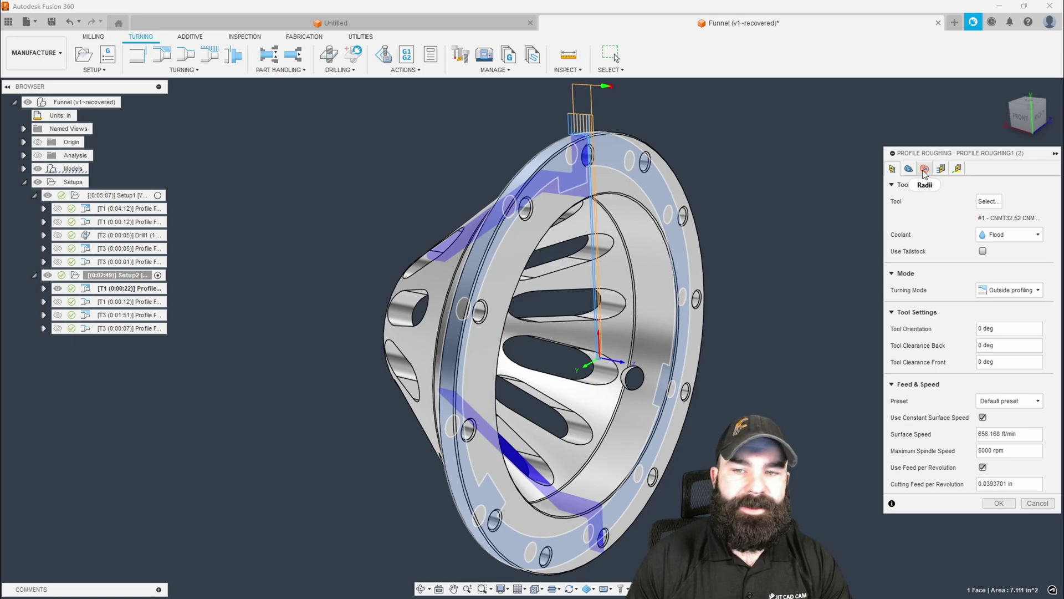
{"action": "left_click", "coordinate": [924, 170]}
{"action": "left_click", "coordinate": [1001, 312]}
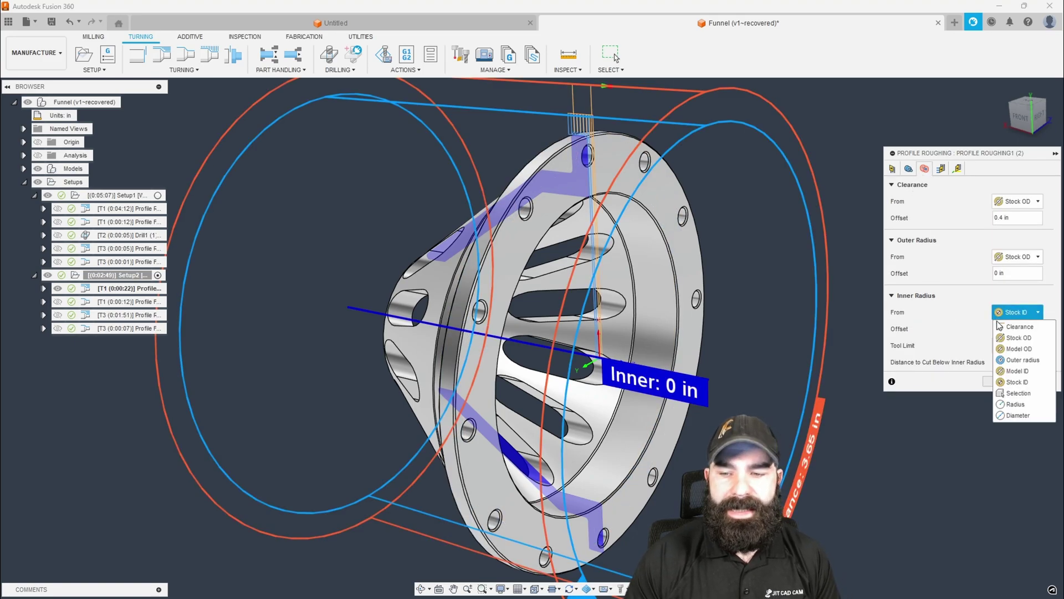
{"action": "left_click", "coordinate": [1017, 415]}
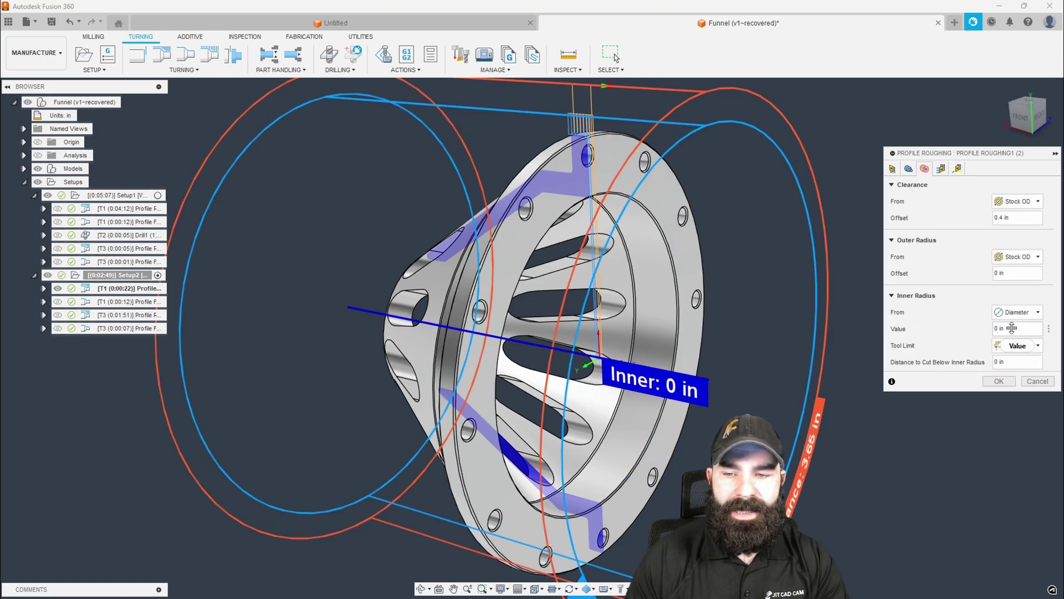
{"action": "left_click", "coordinate": [999, 381]}
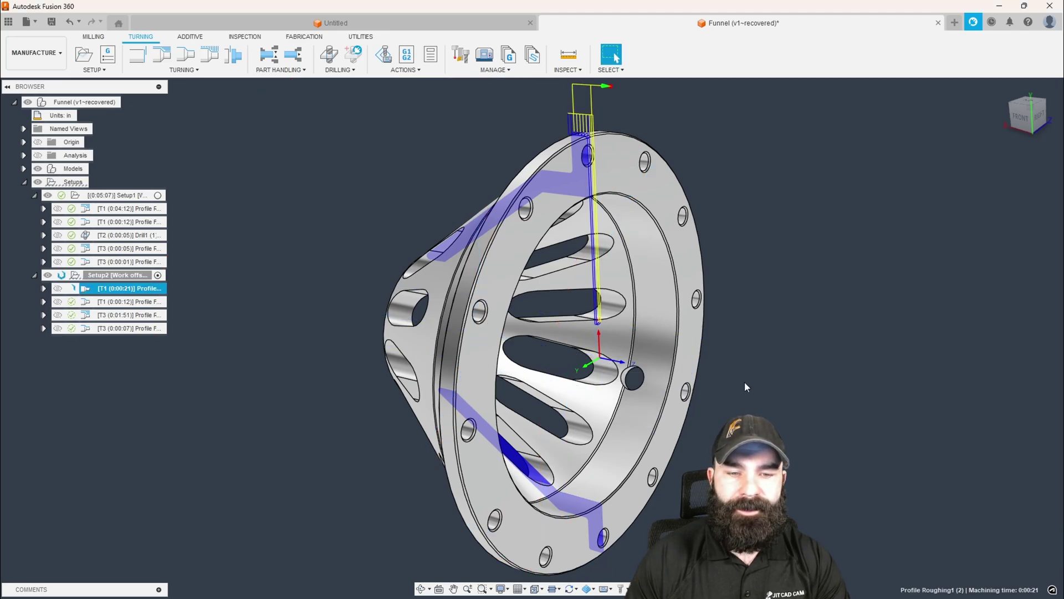
{"action": "scroll", "coordinate": [597, 325], "scroll_direction": "up", "scroll_amount": 6}
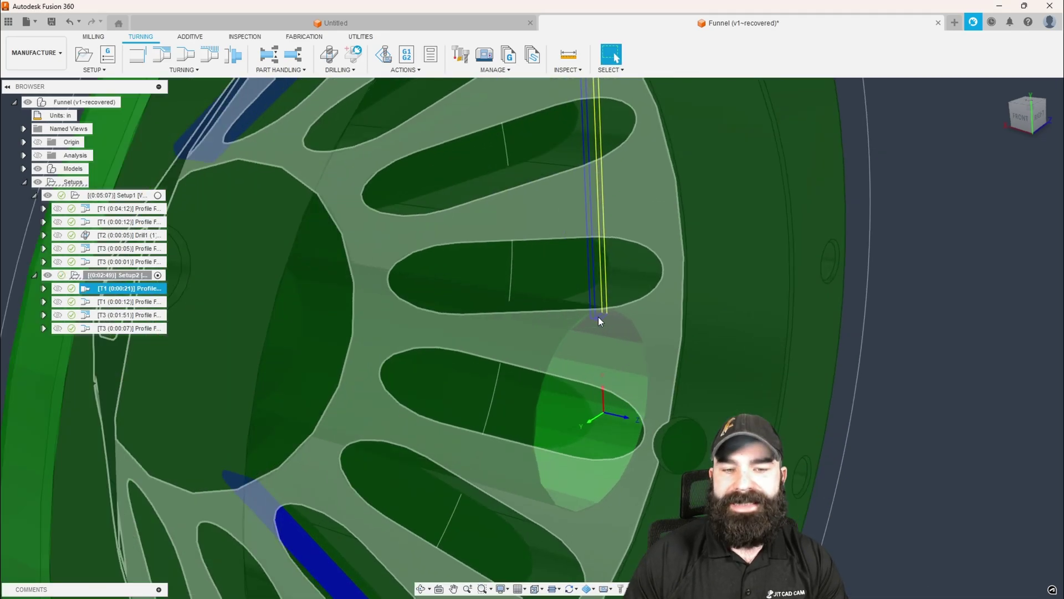
{"action": "scroll", "coordinate": [597, 317], "scroll_direction": "down", "scroll_amount": 3}
{"action": "scroll", "coordinate": [598, 340], "scroll_direction": "down", "scroll_amount": 2}
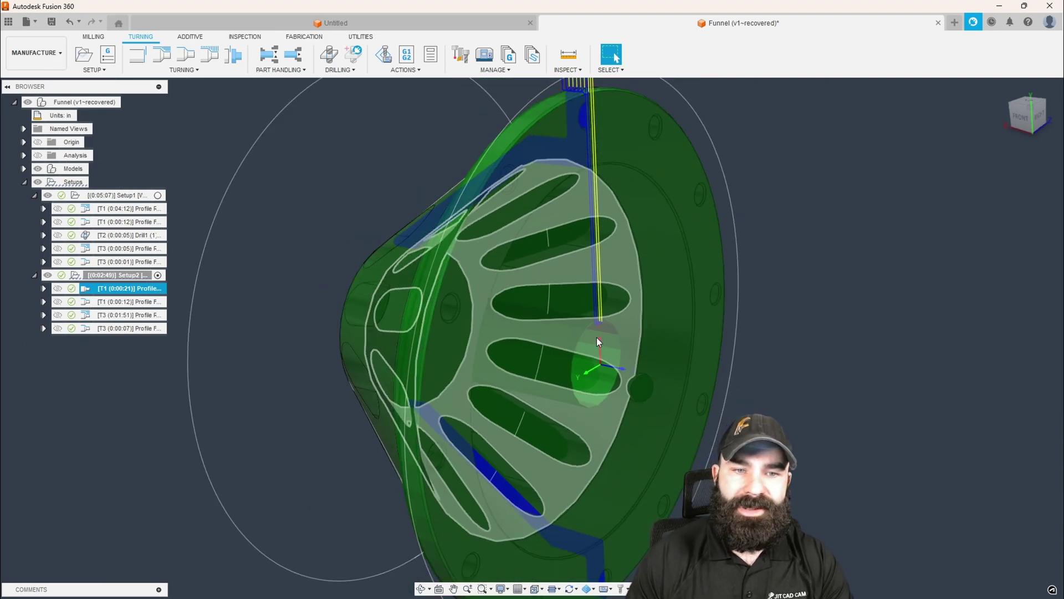
{"action": "middle_click_drag", "start_coordinate": [593, 169], "coordinate": [616, 274], "text": "shift"}
- Set the inner radius of Setup2's outside profile finishing to Selection, using the inner cylindrical face of the flange opening
{"action": "left_click", "coordinate": [117, 301]}
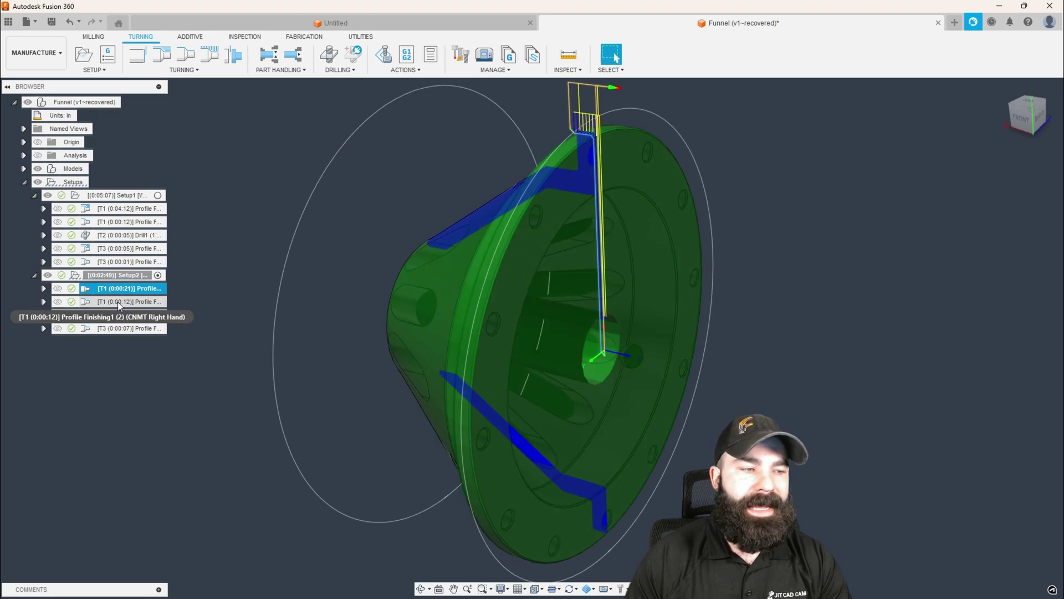
{"action": "double_click", "coordinate": [84, 301]}
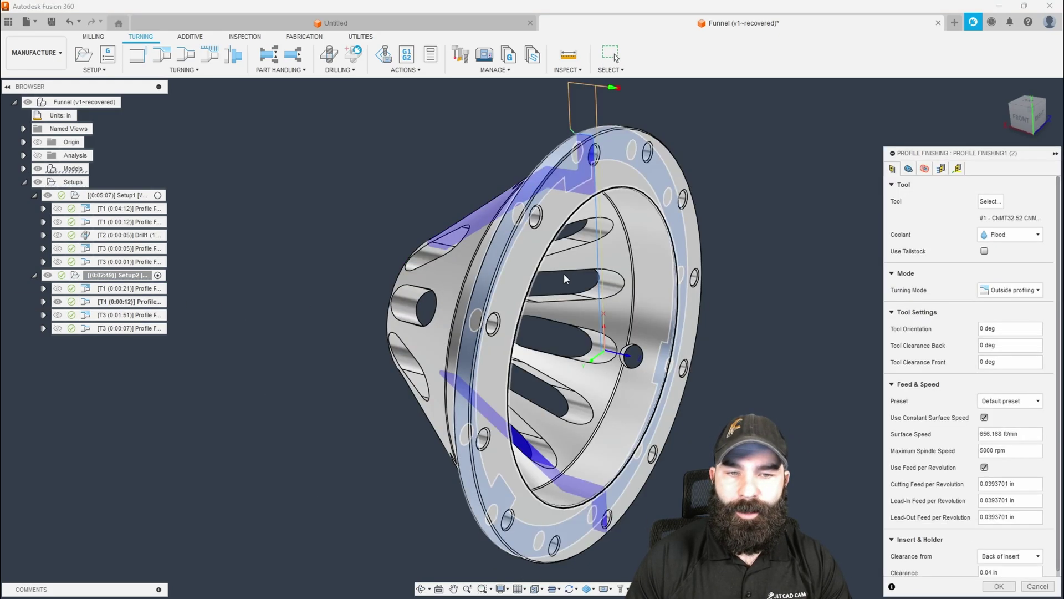
{"action": "left_click", "coordinate": [925, 169]}
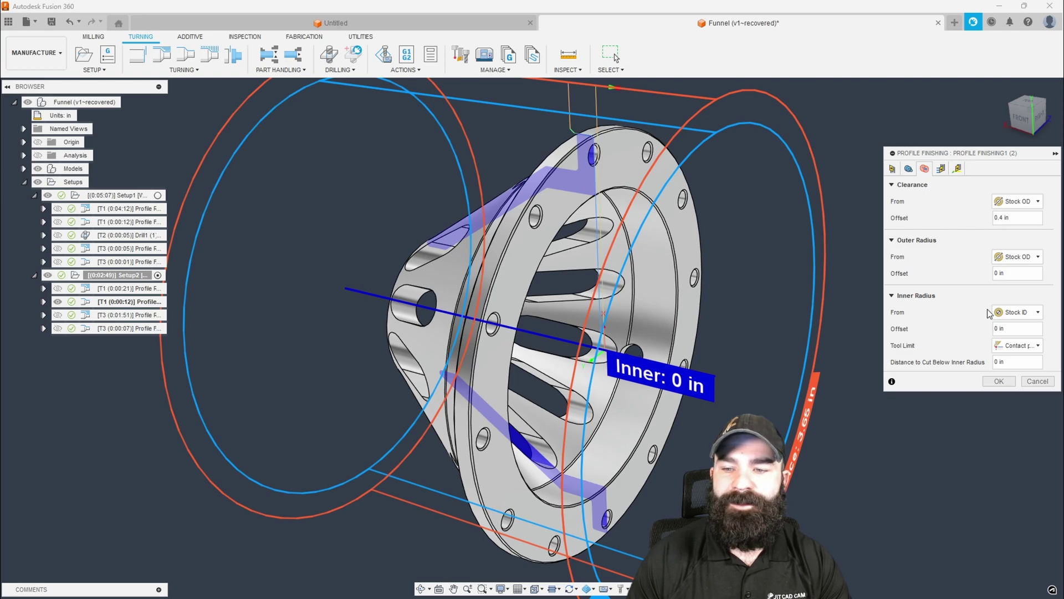
{"action": "left_click", "coordinate": [1014, 312]}
{"action": "left_click", "coordinate": [1018, 393]}
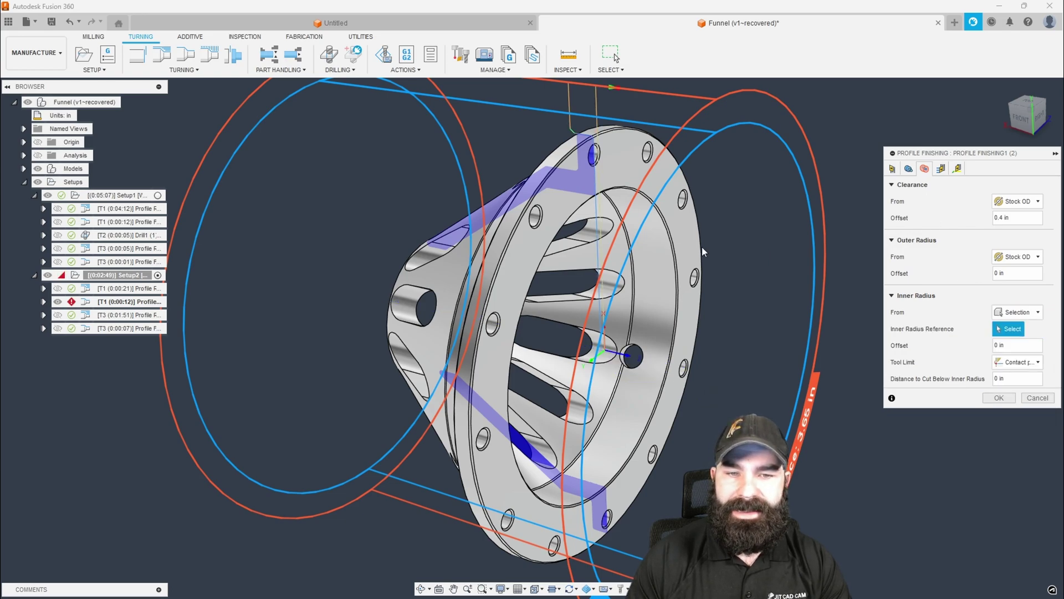
{"action": "left_click", "coordinate": [654, 236]}
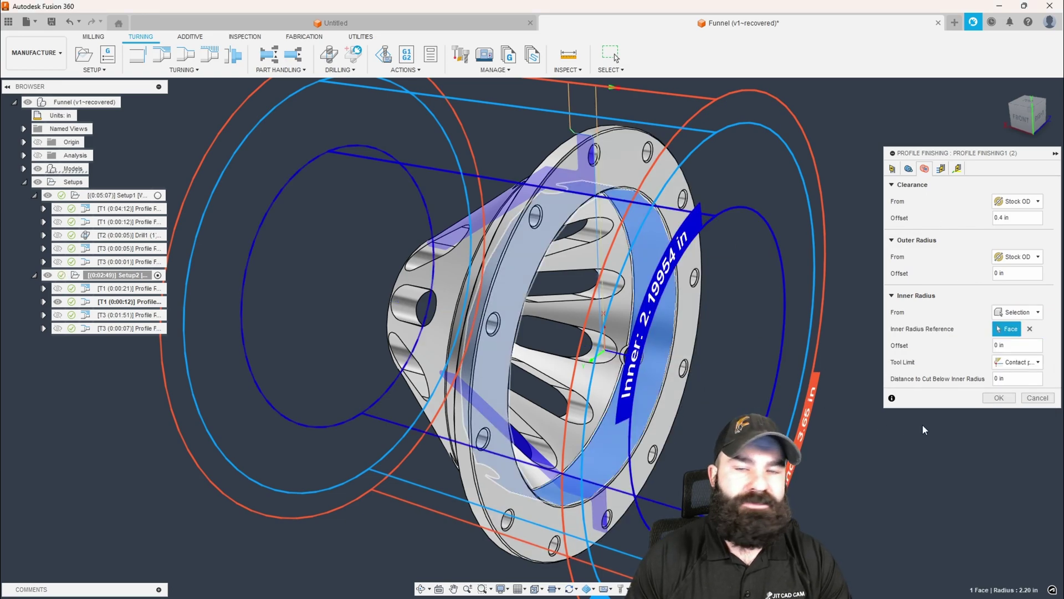
{"action": "left_click", "coordinate": [998, 397]}
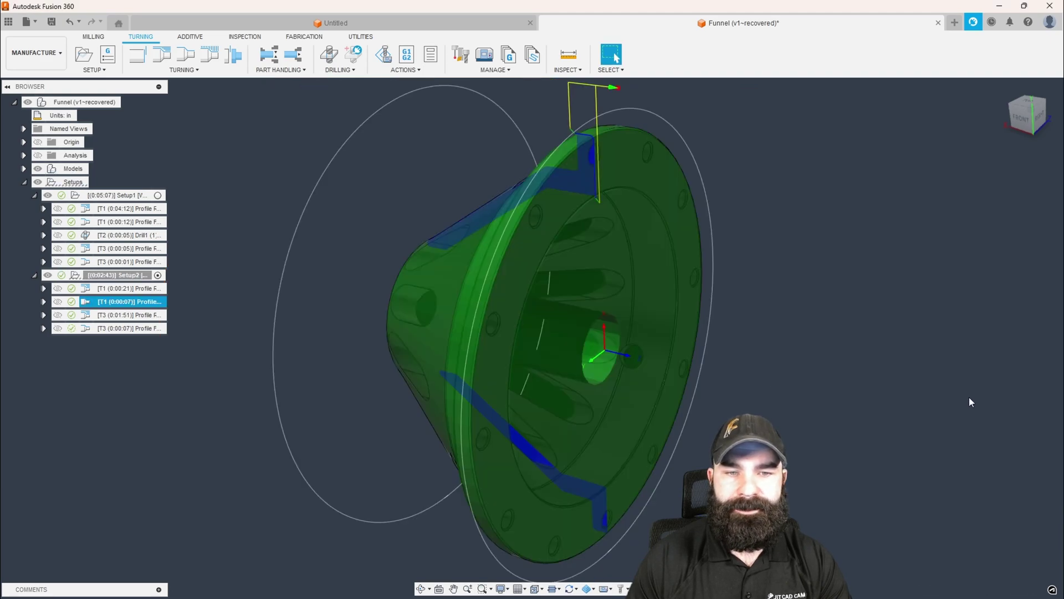
{"action": "middle_click_drag", "start_coordinate": [845, 363], "coordinate": [626, 243], "text": "shift"}
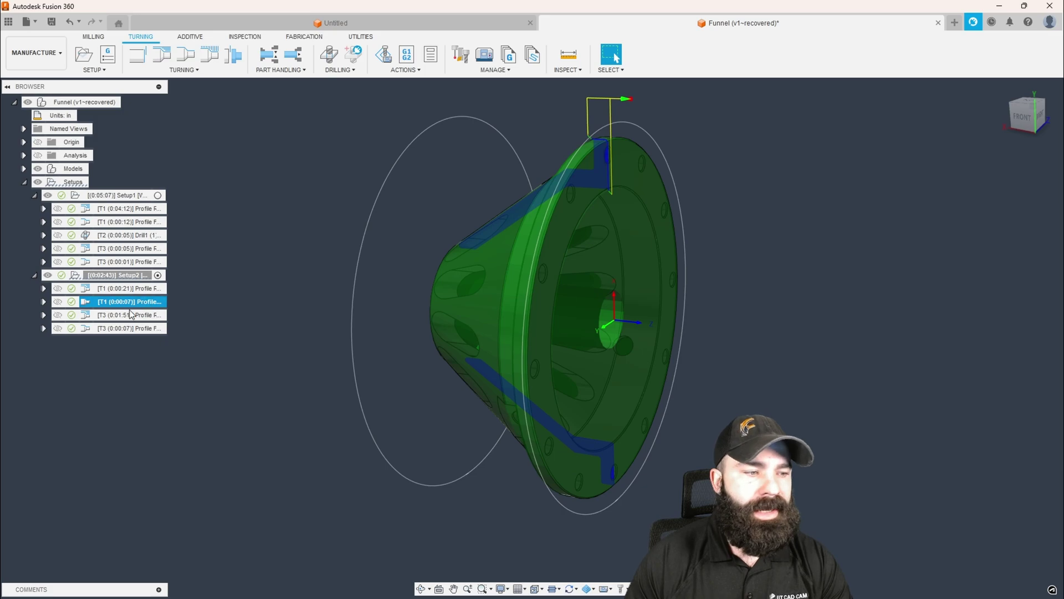
- Regenerate Setup2's boring roughing toolpath and inspect the boring finishing toolpath inside the funnel
{"action": "left_click", "coordinate": [126, 315]}
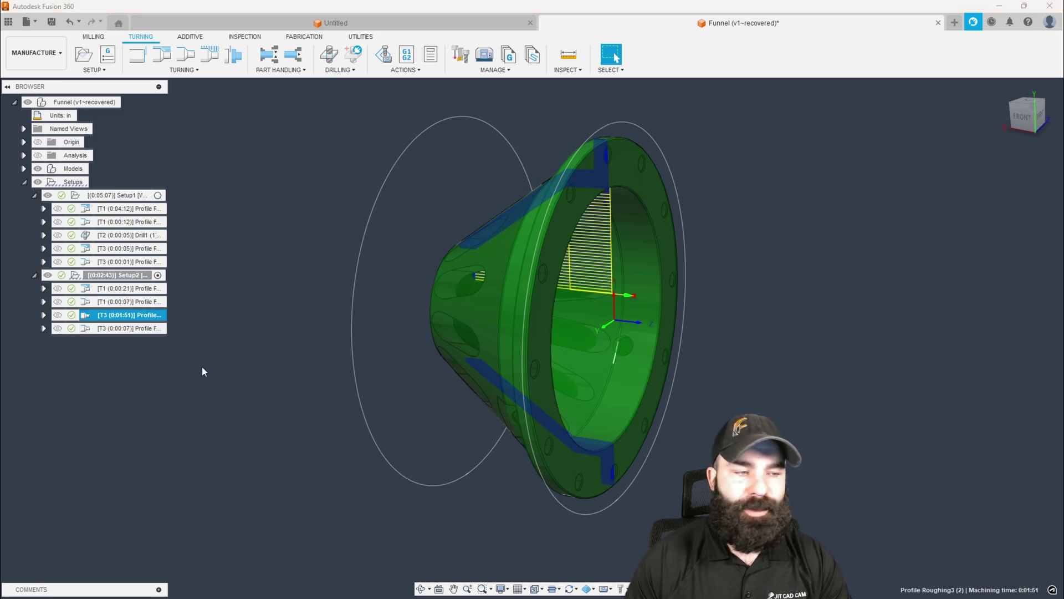
{"action": "key", "text": "ctrl+g"}
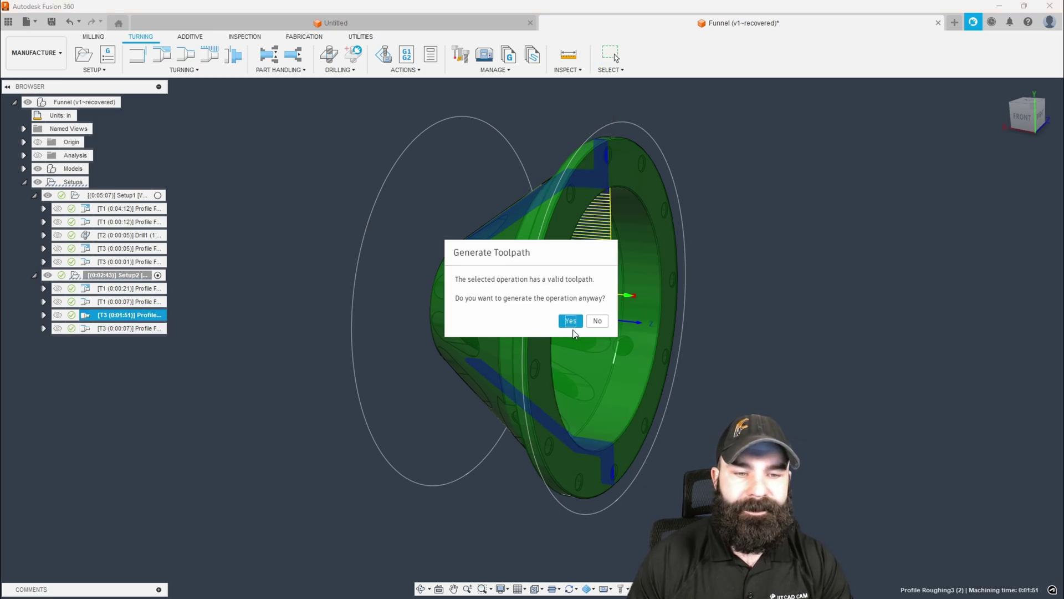
{"action": "key", "text": "Return"}
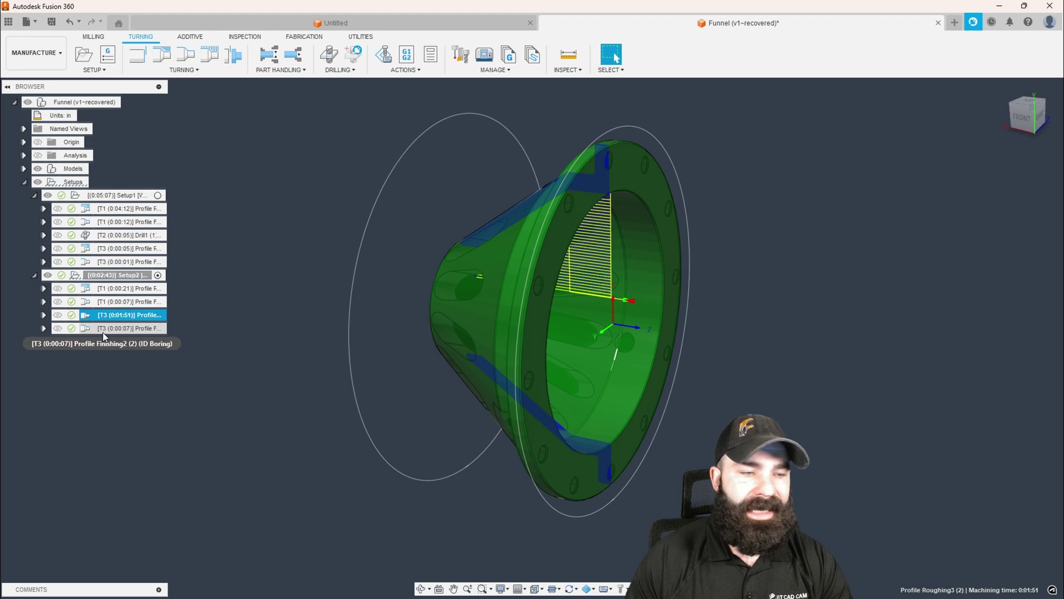
{"action": "left_click", "coordinate": [141, 328]}
{"action": "middle_click_drag", "start_coordinate": [250, 356], "coordinate": [289, 367], "text": "shift"}
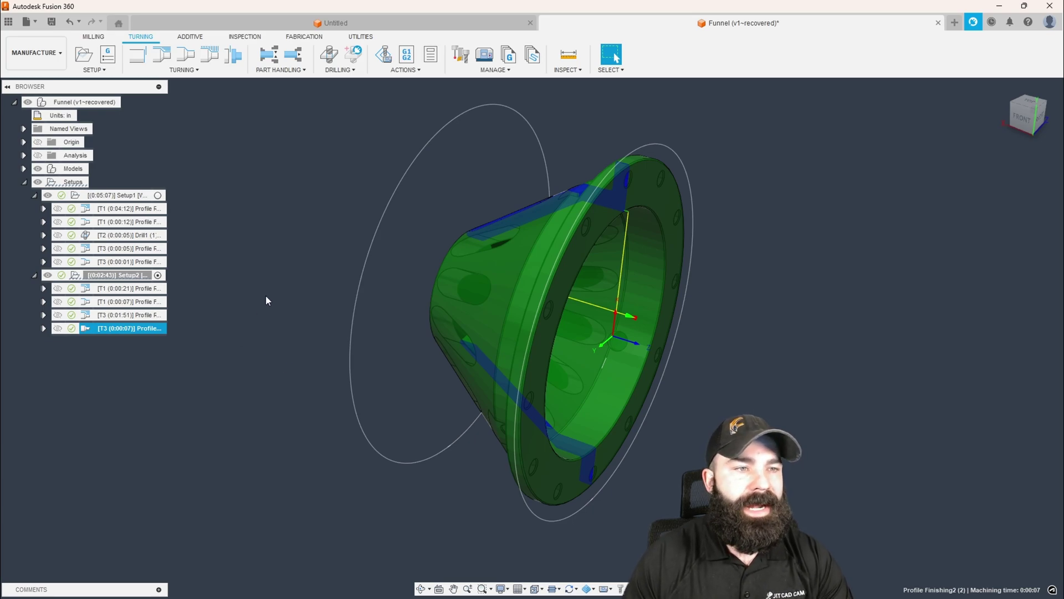
- Activate Setup1 and add a Subspindle Grab operation to it
{"action": "left_click", "coordinate": [279, 252]}
{"action": "left_click", "coordinate": [127, 195]}
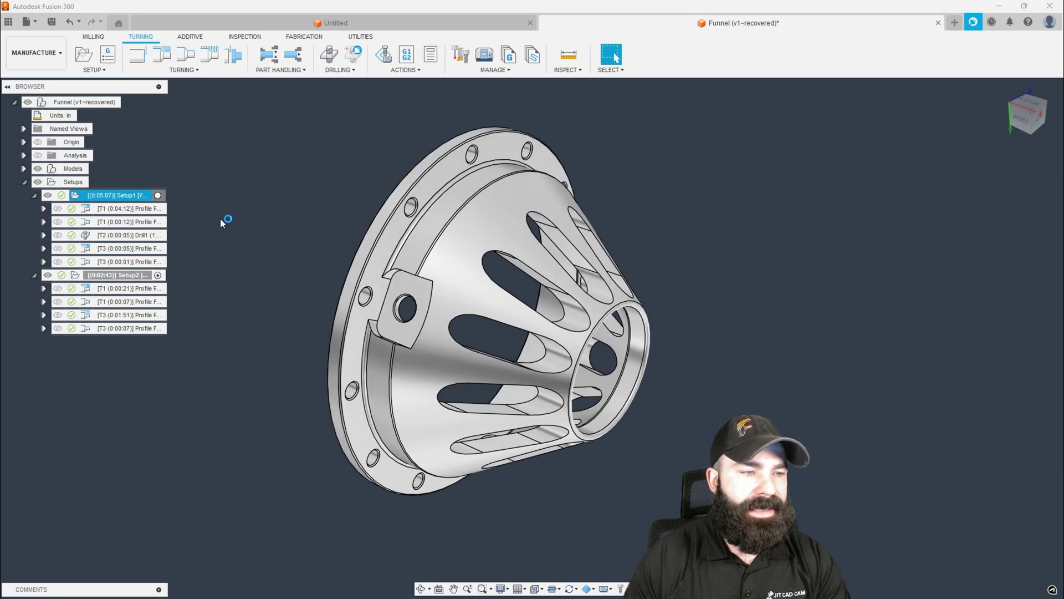
{"action": "left_click", "coordinate": [159, 196]}
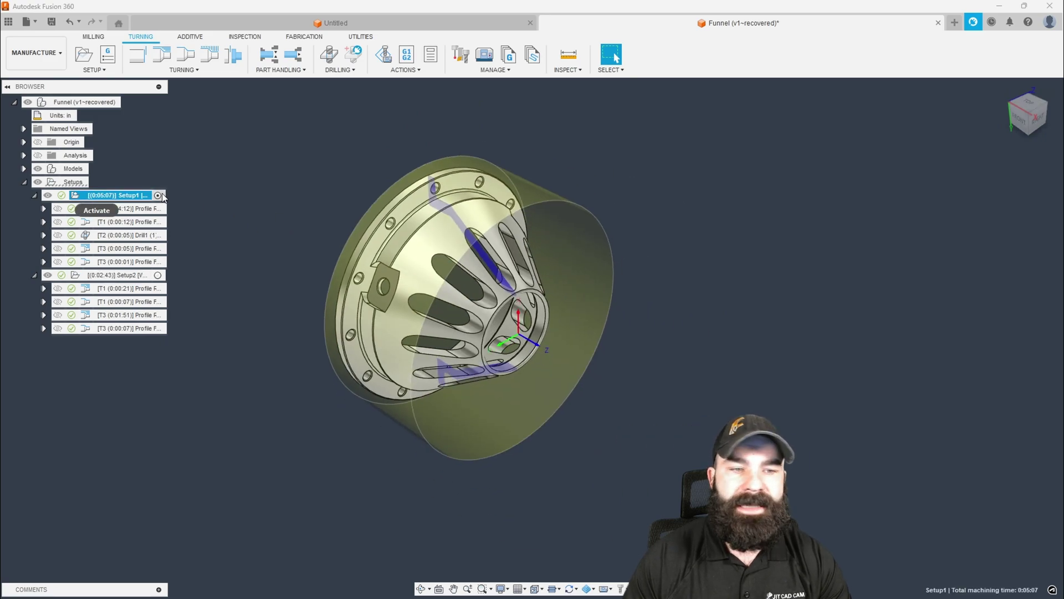
{"action": "scroll", "coordinate": [258, 182], "scroll_direction": "up", "scroll_amount": 2}
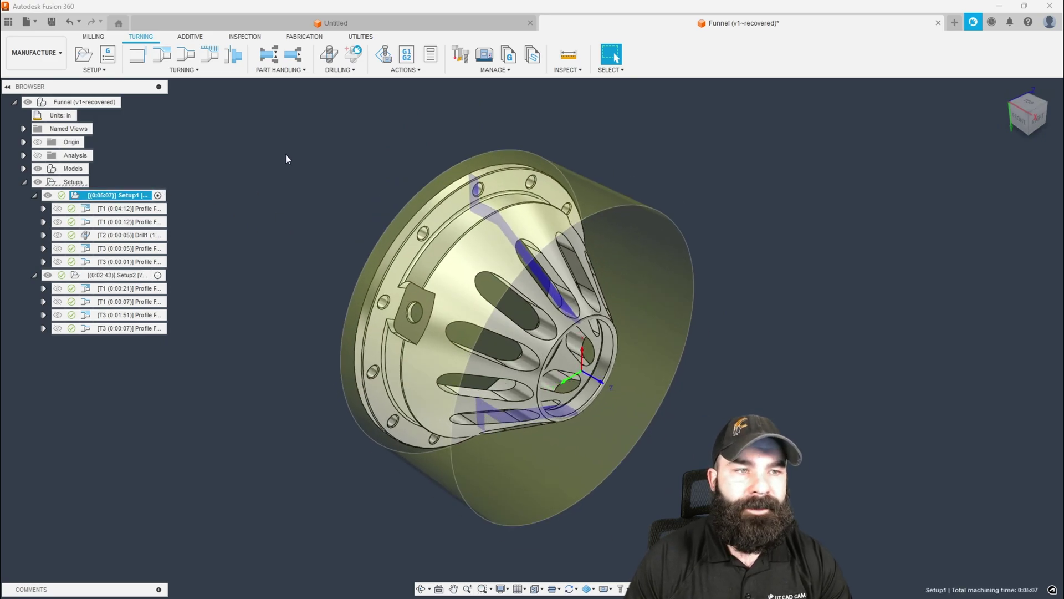
{"action": "left_click", "coordinate": [270, 55]}
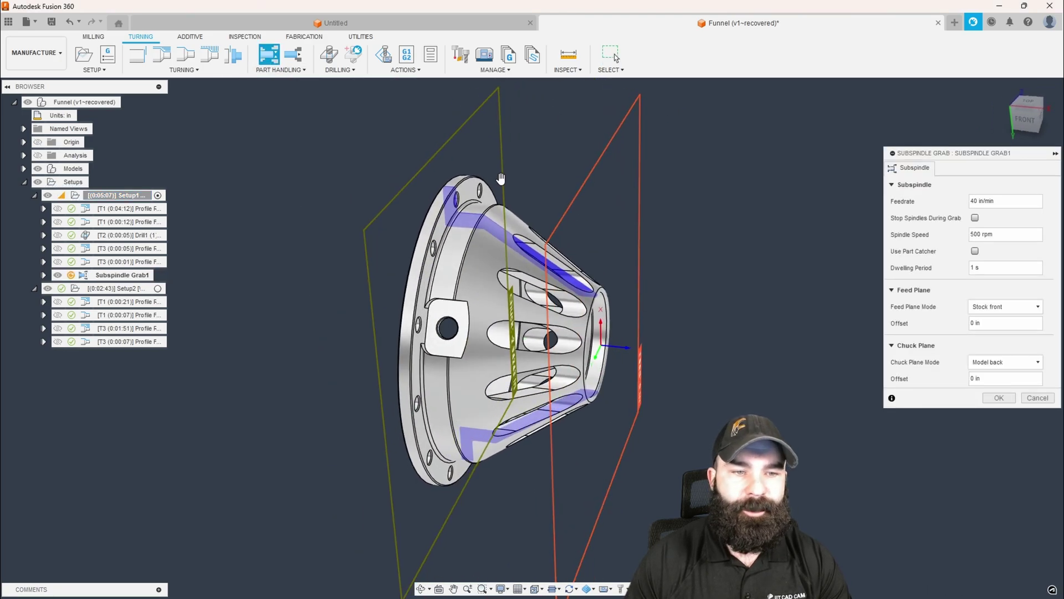
{"action": "scroll", "coordinate": [501, 178], "scroll_direction": "up", "scroll_amount": 2}
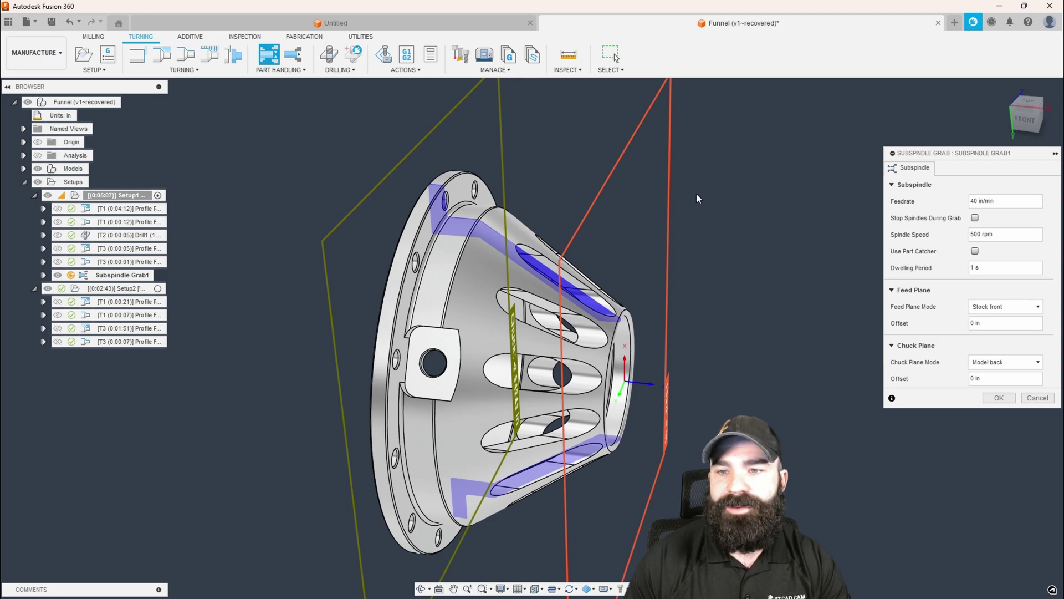
- Set the subspindle grab's chuck plane to Selected point, referencing the edge where the cone meets the cylindrical shoulder
{"action": "left_click", "coordinate": [1013, 370]}
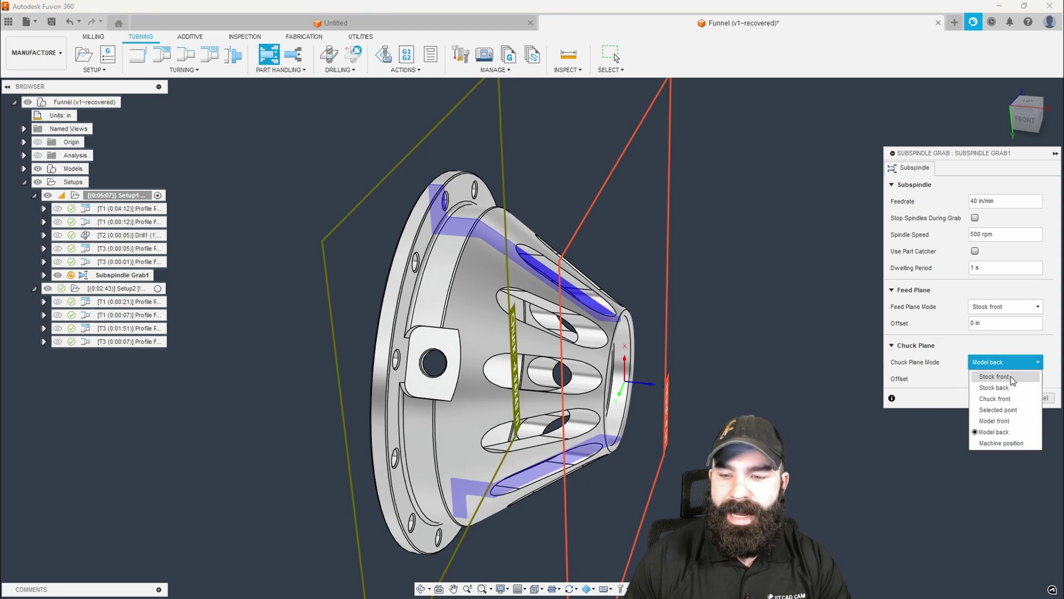
{"action": "left_click", "coordinate": [998, 409]}
{"action": "middle_click_drag", "start_coordinate": [527, 261], "coordinate": [475, 224], "text": "shift"}
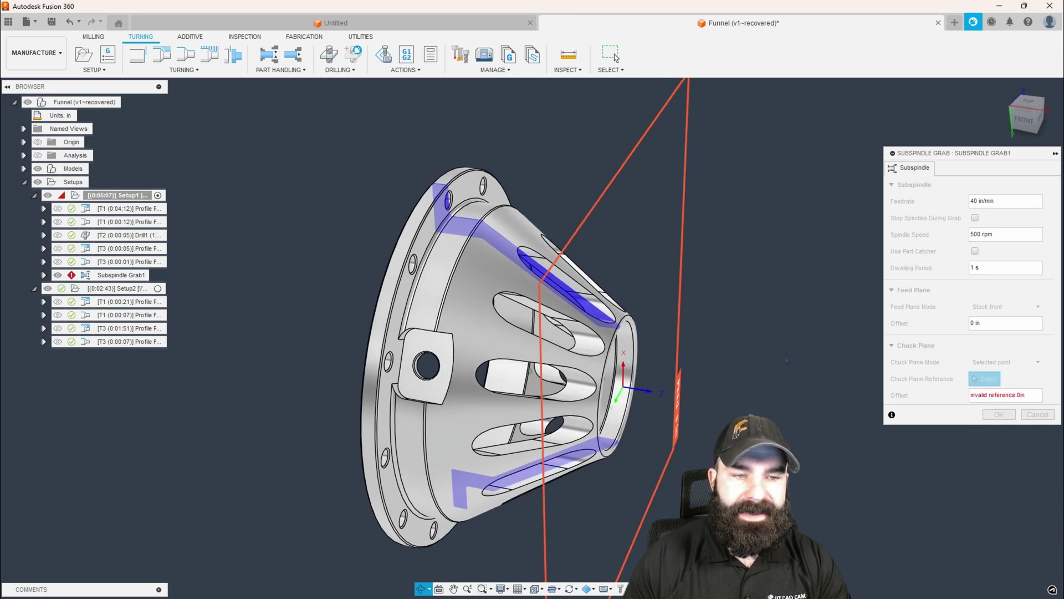
{"action": "scroll", "coordinate": [475, 223], "scroll_direction": "up", "scroll_amount": 5}
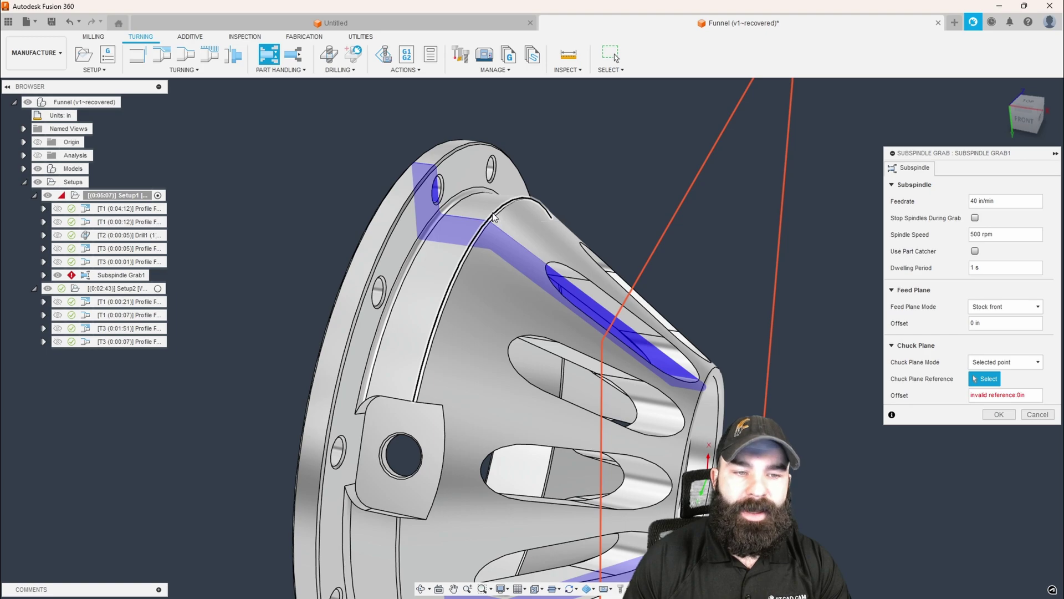
{"action": "left_click", "coordinate": [493, 213]}
- Offset the chuck plane -0.4 in from the selected edge, toward the flange, using the front view
{"action": "left_click", "coordinate": [1026, 122]}
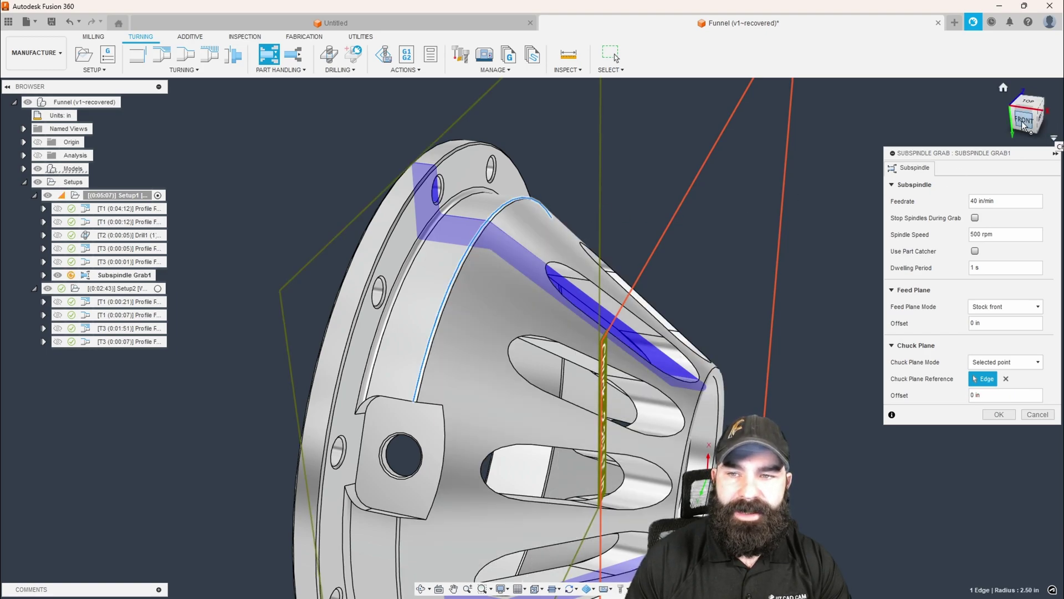
{"action": "left_click_drag", "start_coordinate": [492, 160], "coordinate": [461, 160]}
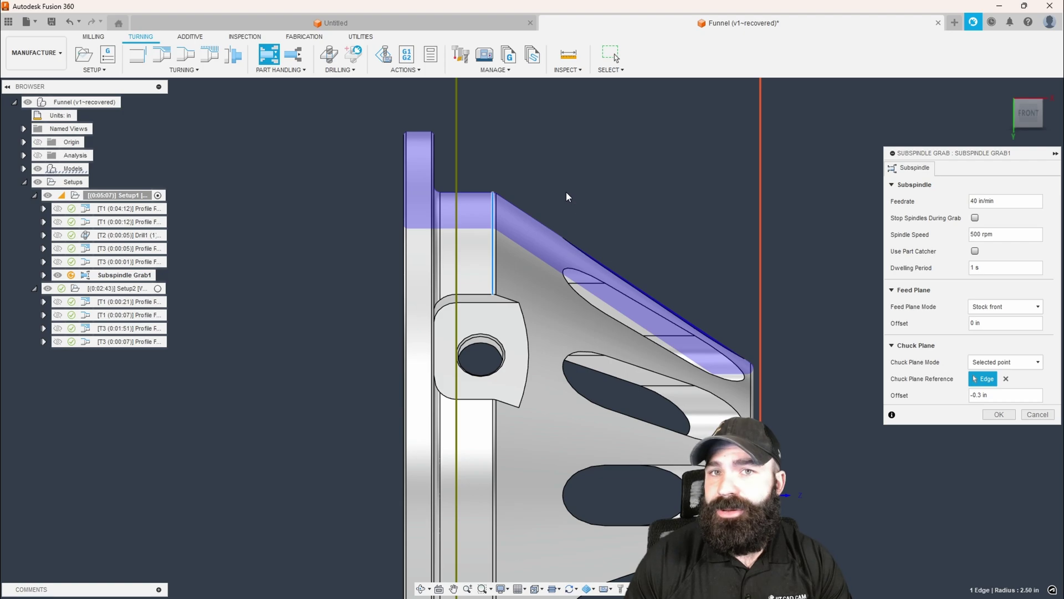
{"action": "left_click", "coordinate": [989, 360]}
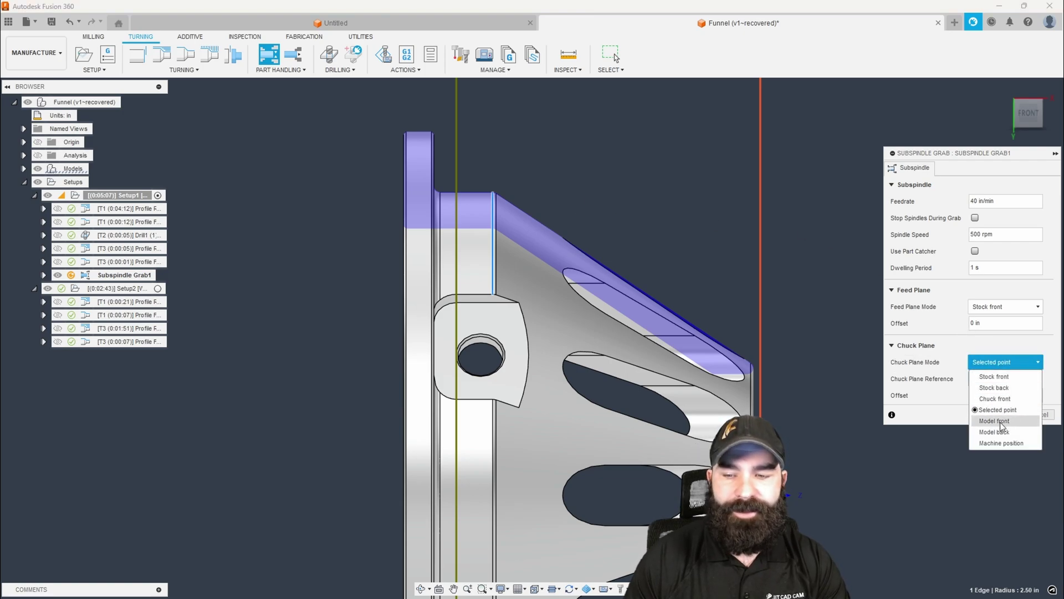
{"action": "left_click", "coordinate": [927, 398]}
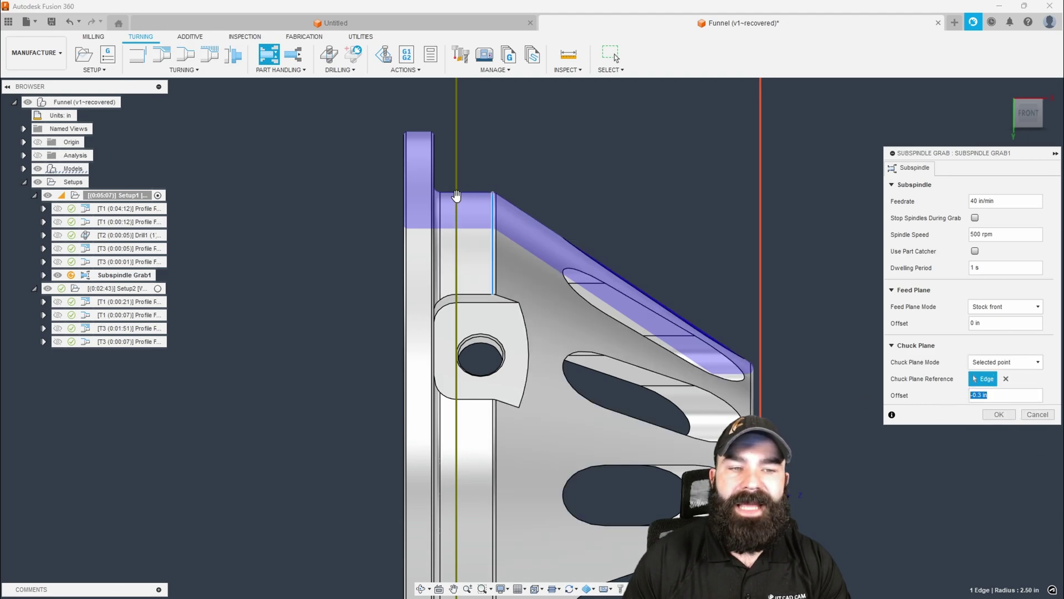
{"action": "left_click_drag", "start_coordinate": [456, 191], "coordinate": [446, 191]}
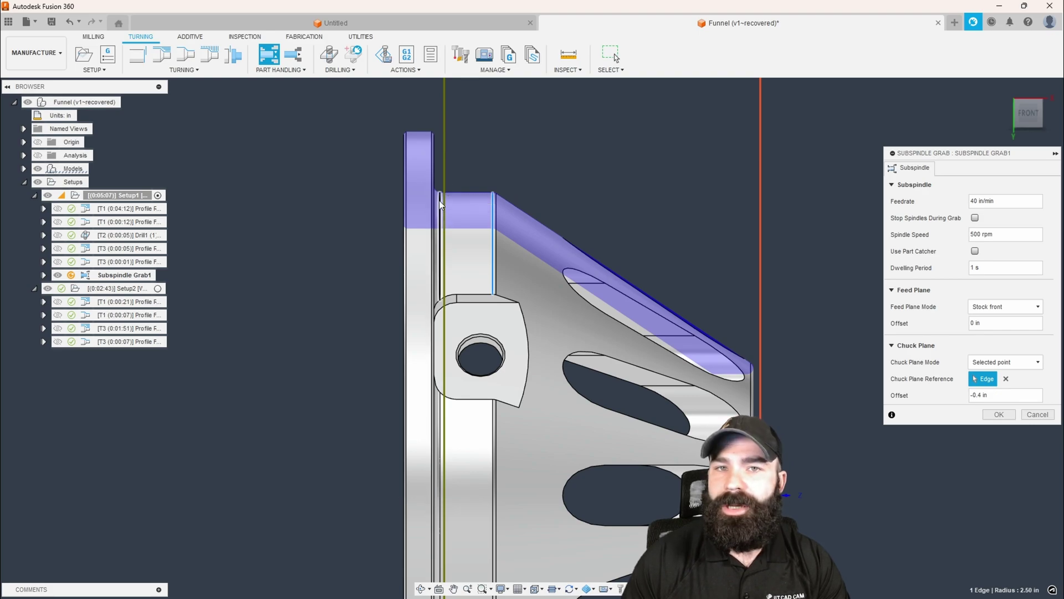
{"action": "middle_click_drag", "start_coordinate": [491, 219], "coordinate": [515, 269], "text": "shift"}
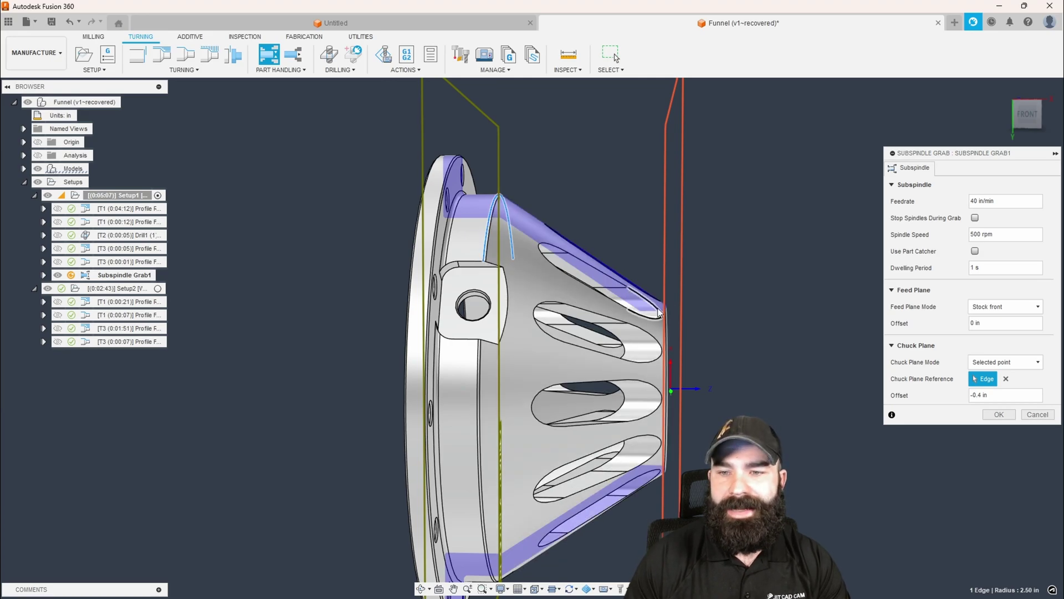
- Enable stopping the spindles during the grab and finish the subspindle grab operation
{"action": "scroll", "coordinate": [761, 284], "scroll_direction": "down", "scroll_amount": 1}
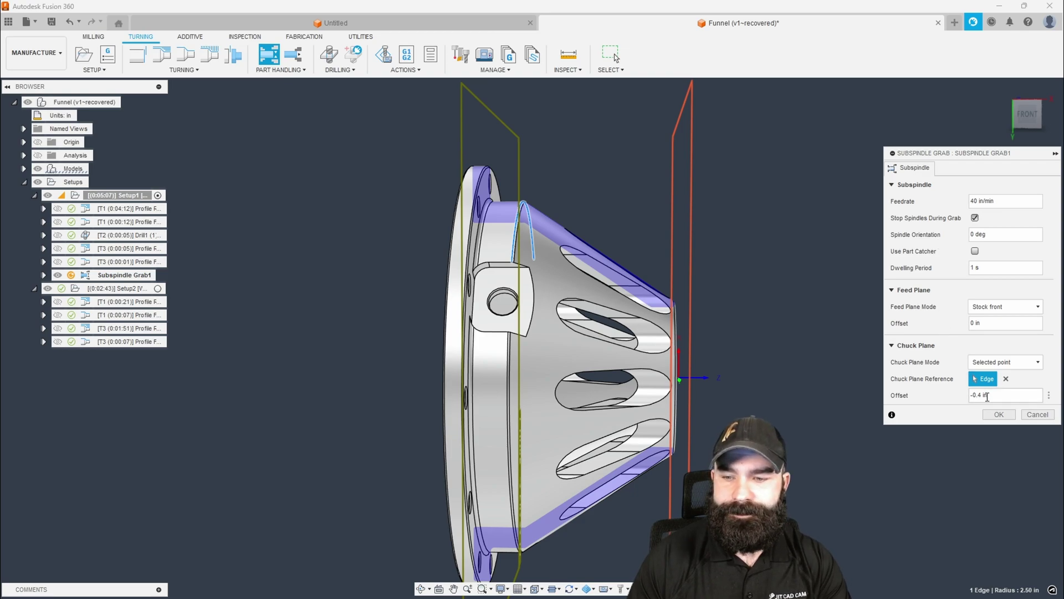
{"action": "left_click", "coordinate": [997, 414]}
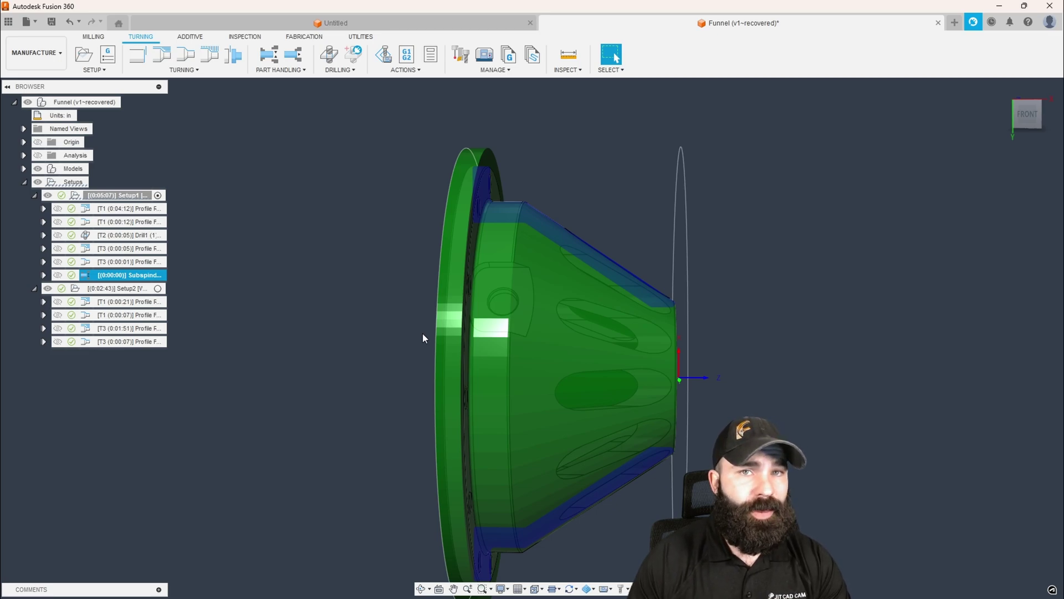
- Add a Subspindle Return operation to Setup1 with the spindles stopped during return and the feed plane kept at Stock front
{"action": "left_click", "coordinate": [294, 55]}
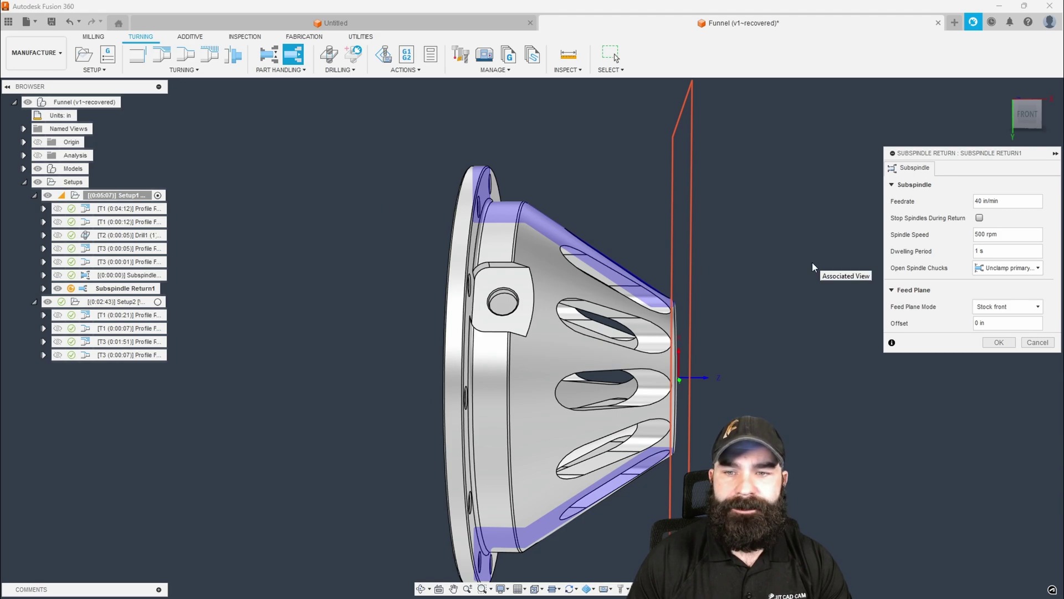
{"action": "left_click", "coordinate": [979, 218]}
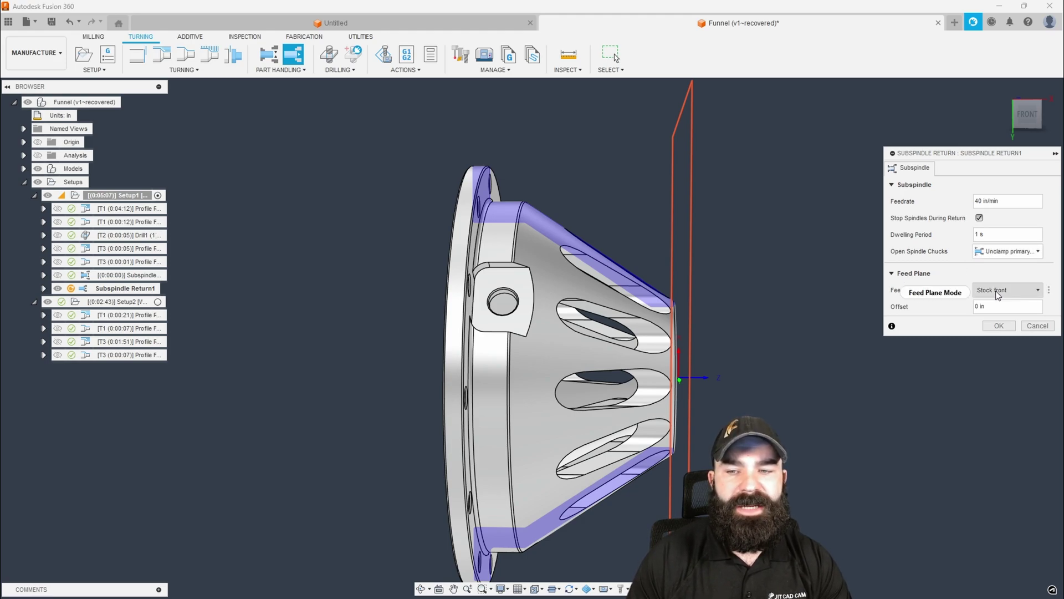
{"action": "mouse_move", "coordinate": [995, 290]}
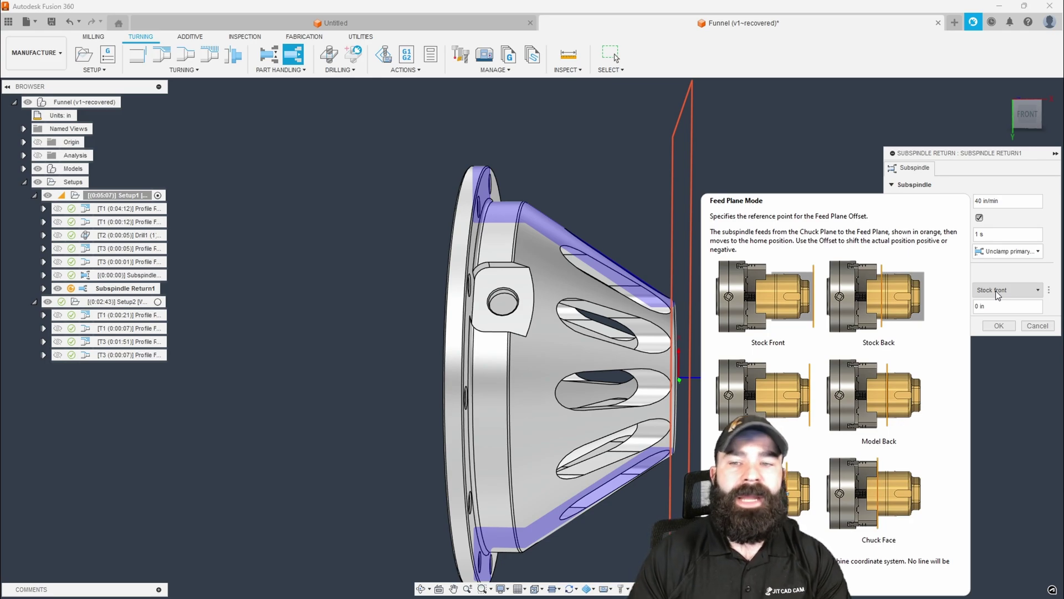
{"action": "left_click", "coordinate": [998, 327]}
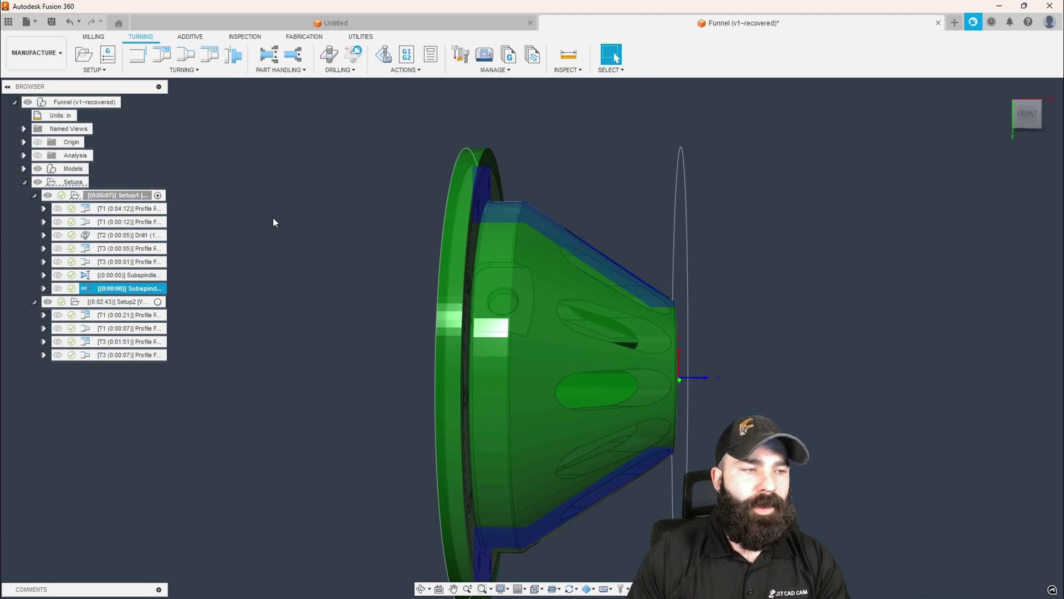
- Review Setup1's operation sequence from outside roughing through boring finishing to subspindle grab and return, widening the browser to show the full names
{"action": "left_click", "coordinate": [128, 209]}
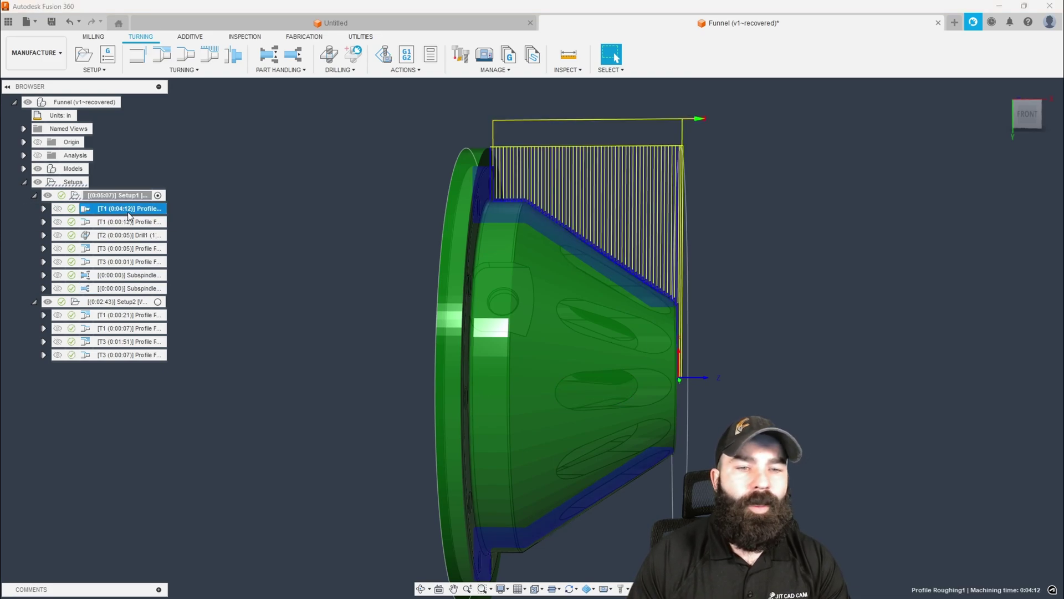
{"action": "left_click", "coordinate": [115, 264]}
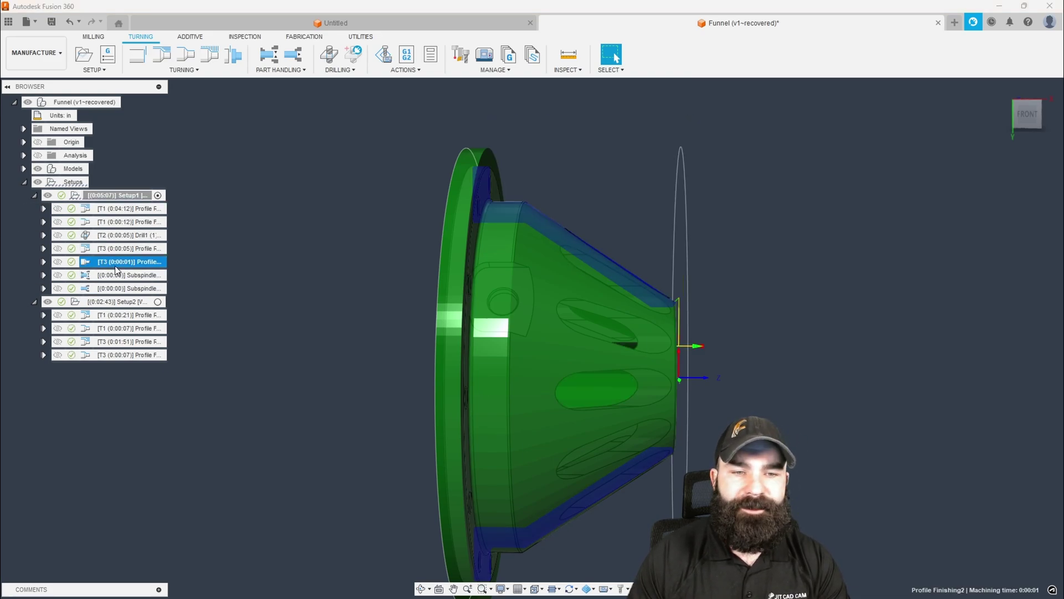
{"action": "middle_click_drag", "start_coordinate": [342, 282], "coordinate": [271, 285], "text": "shift"}
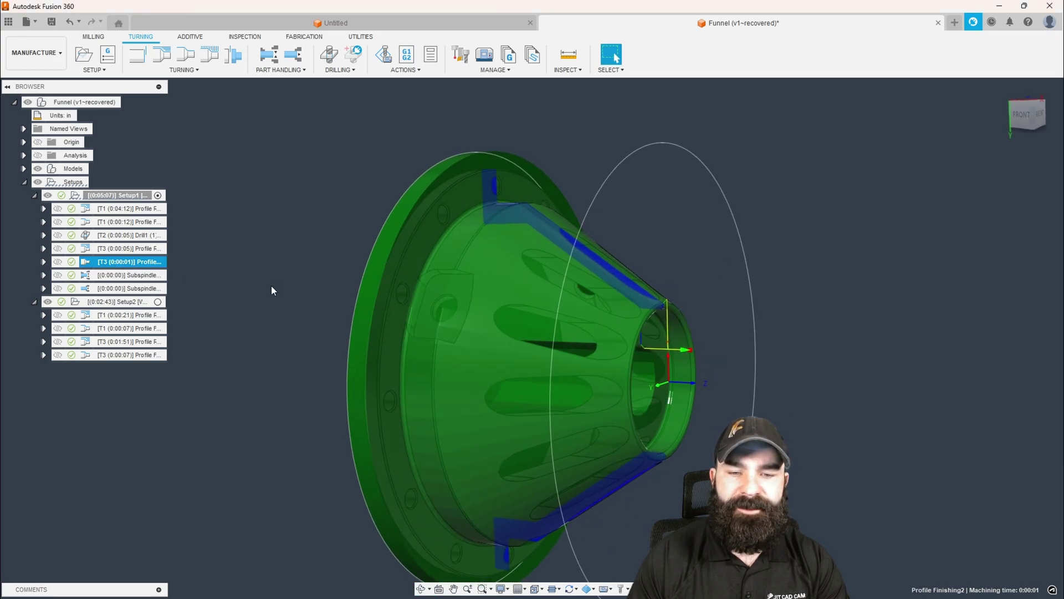
{"action": "left_click", "coordinate": [123, 274]}
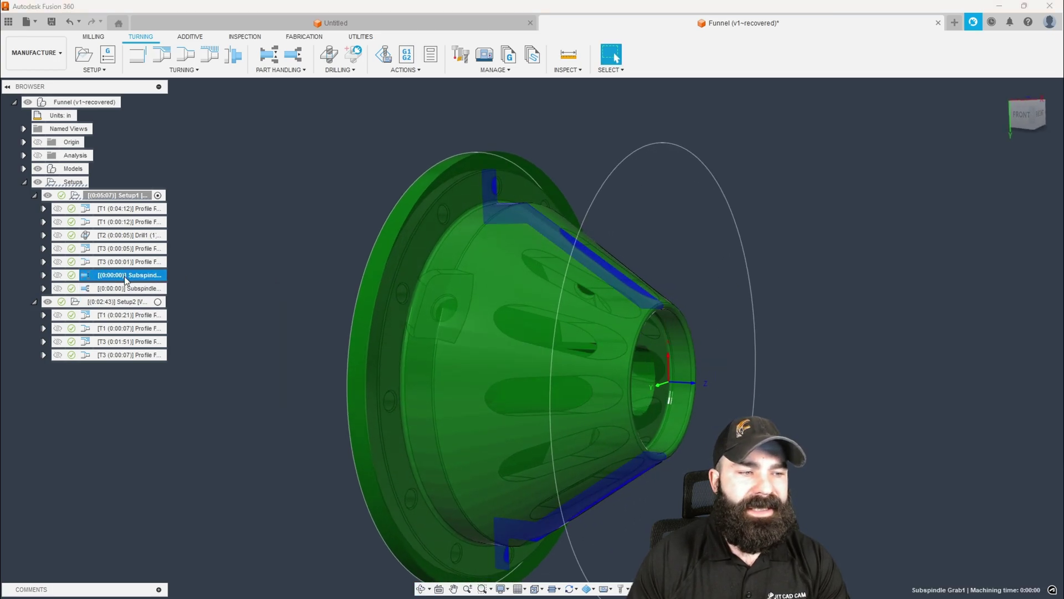
{"action": "left_click", "coordinate": [125, 287]}
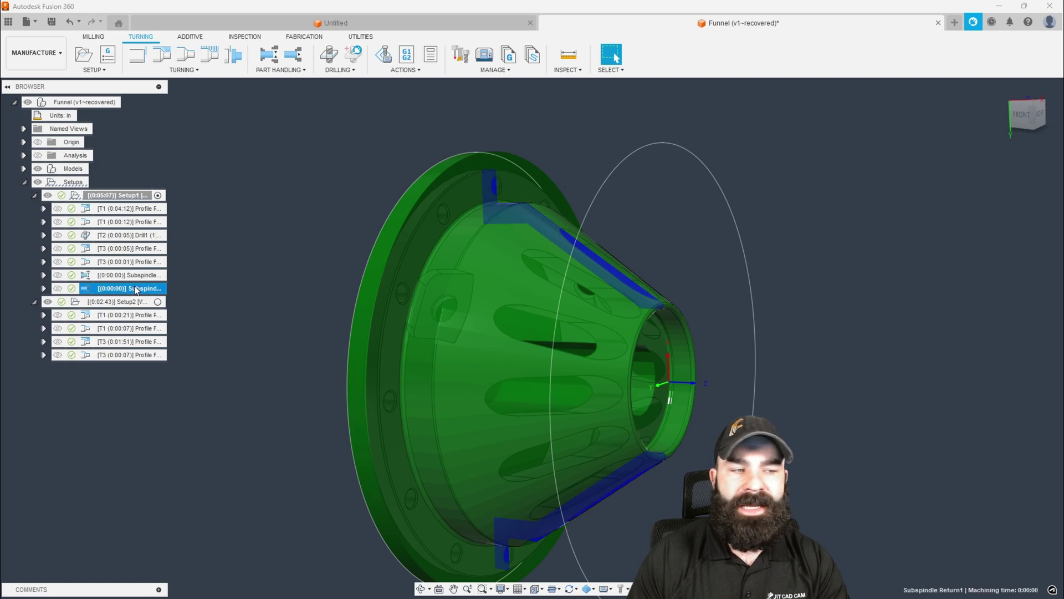
{"action": "middle_click_drag", "start_coordinate": [142, 283], "coordinate": [260, 278], "text": "shift"}
{"action": "scroll", "coordinate": [327, 276], "scroll_direction": "down", "scroll_amount": 3}
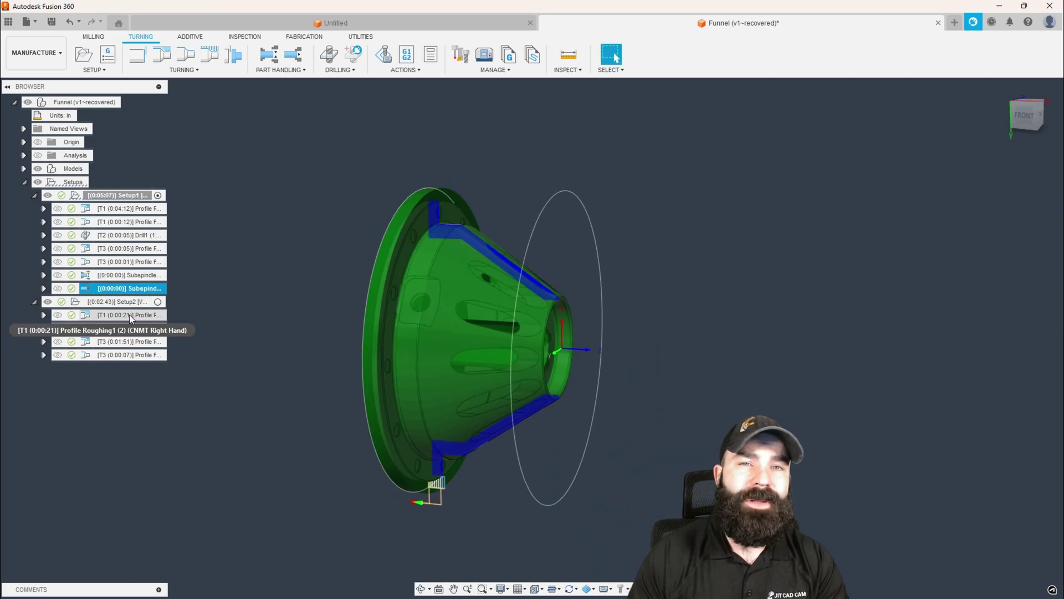
{"action": "left_click_drag", "start_coordinate": [168, 88], "coordinate": [228, 89]}
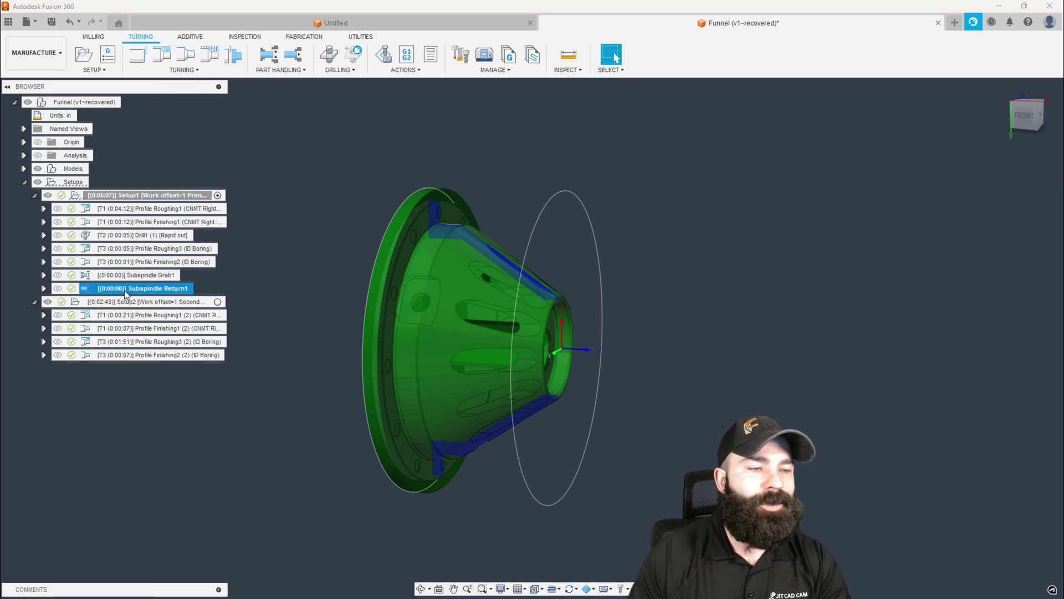
- Set Setup2's WCS offset to 2 in its post process settings
{"action": "double_click", "coordinate": [96, 304]}
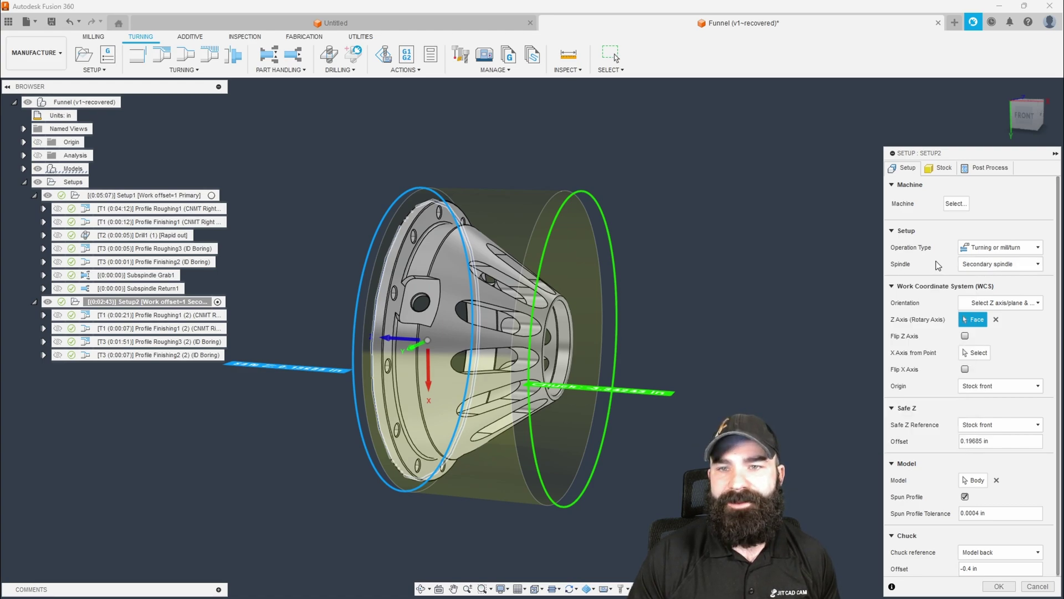
{"action": "left_click", "coordinate": [981, 173]}
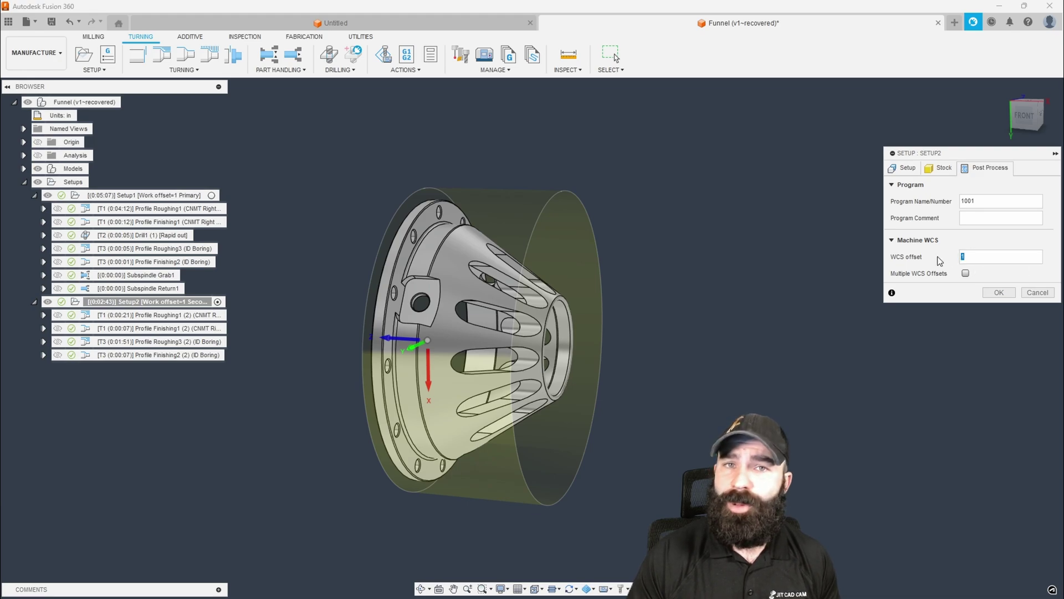
{"action": "type", "text": "55"}
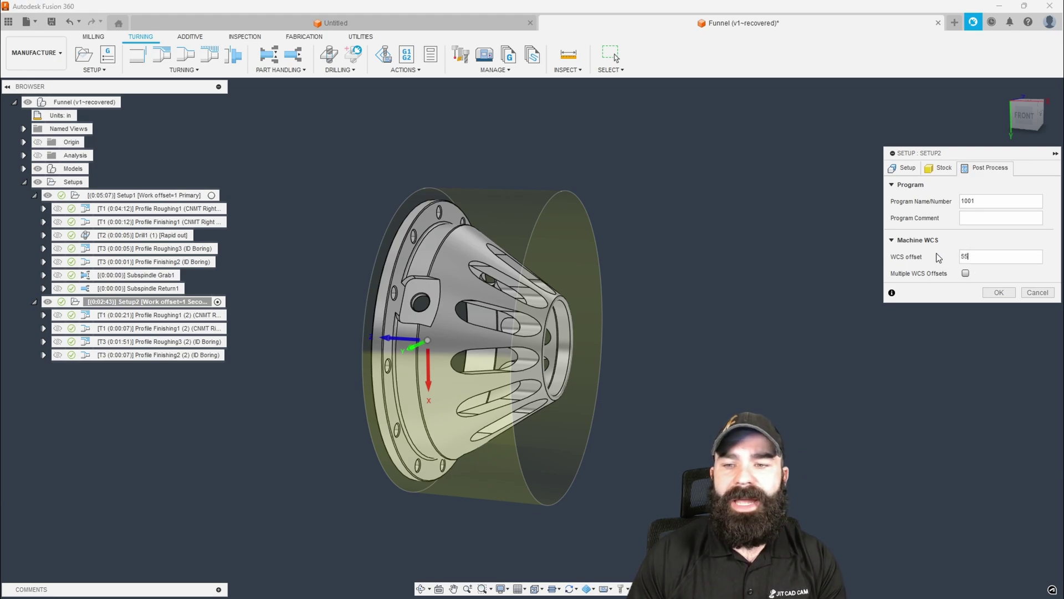
{"action": "double_click", "coordinate": [965, 257]}
{"action": "type", "text": "2"}
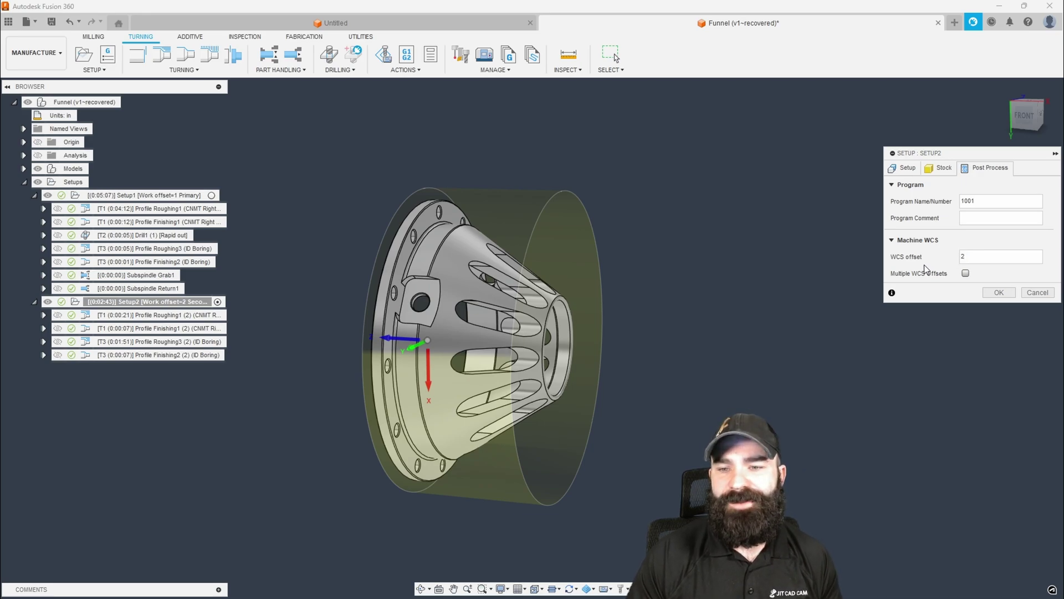
{"action": "left_click", "coordinate": [998, 292]}
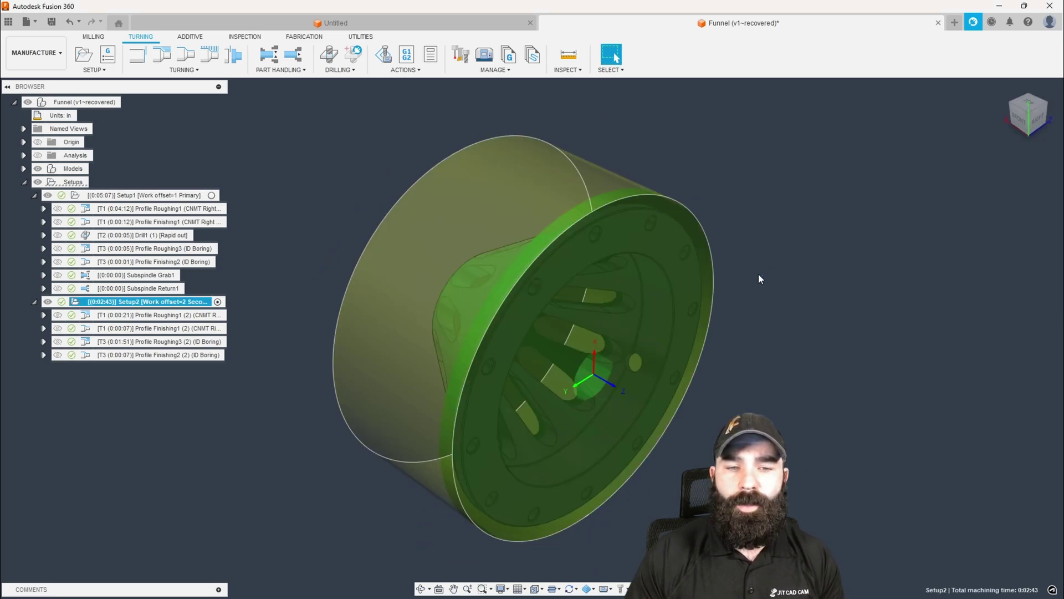